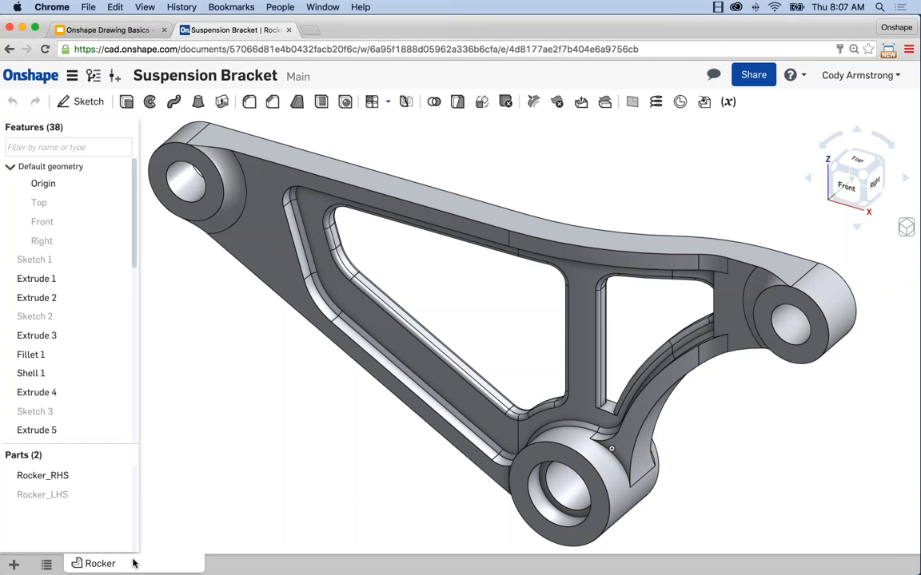
pyautogui.click(13, 565)
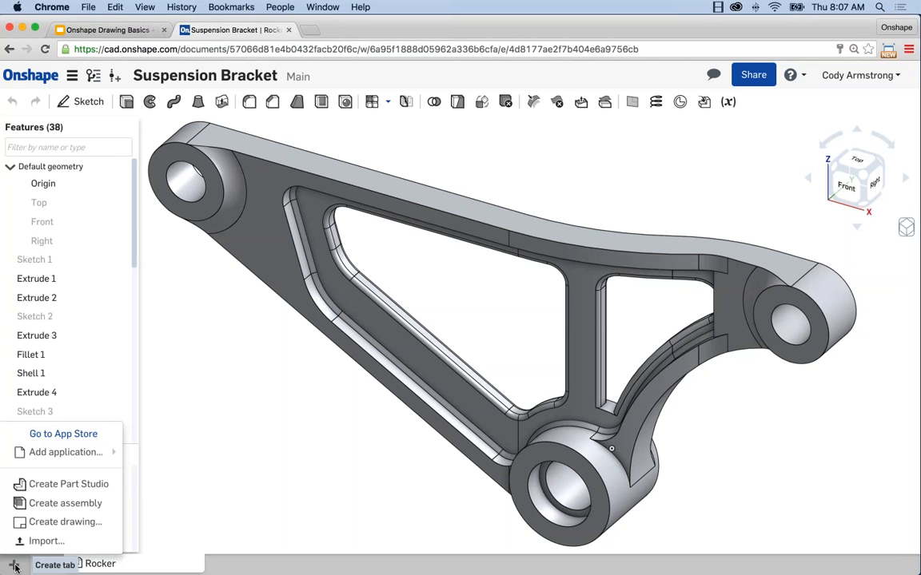
pyautogui.click(66, 522)
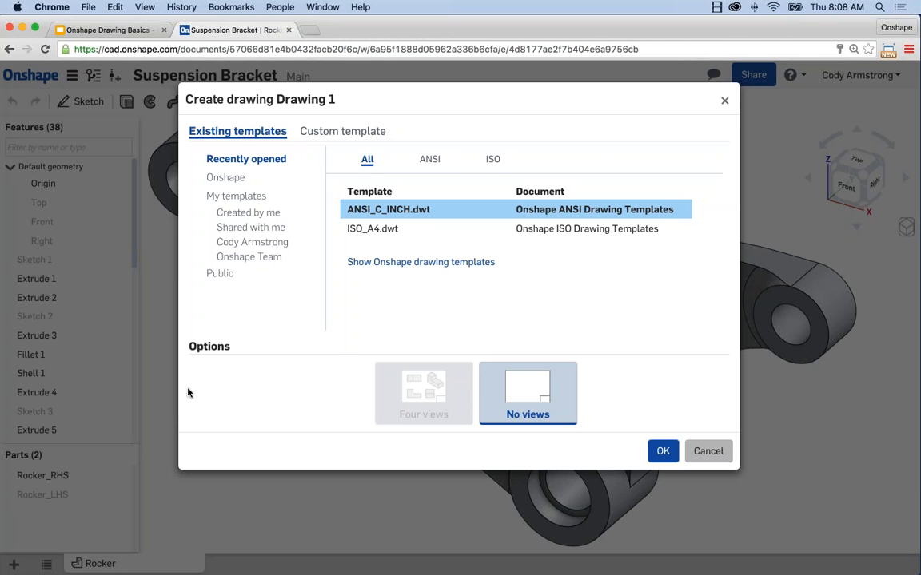
pyautogui.click(230, 178)
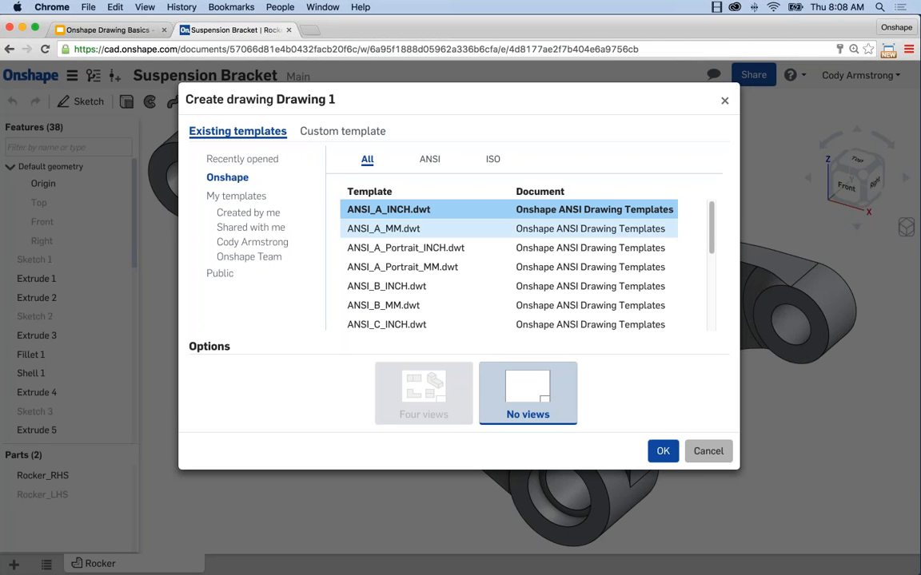
pyautogui.moveTo(713, 223)
pyautogui.mouseDown()
pyautogui.moveTo(711, 315)
pyautogui.moveTo(707, 228)
pyautogui.mouseUp()
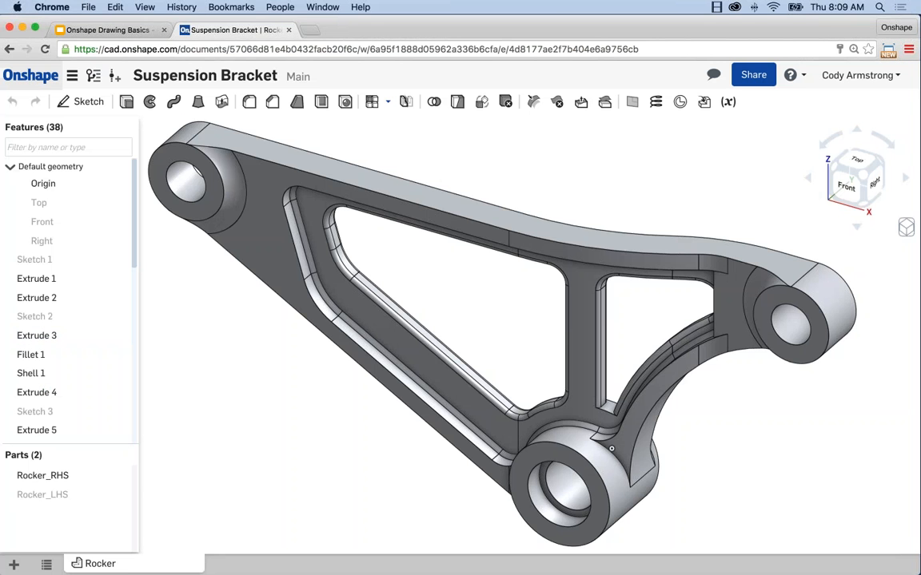
pyautogui.click(27, 77)
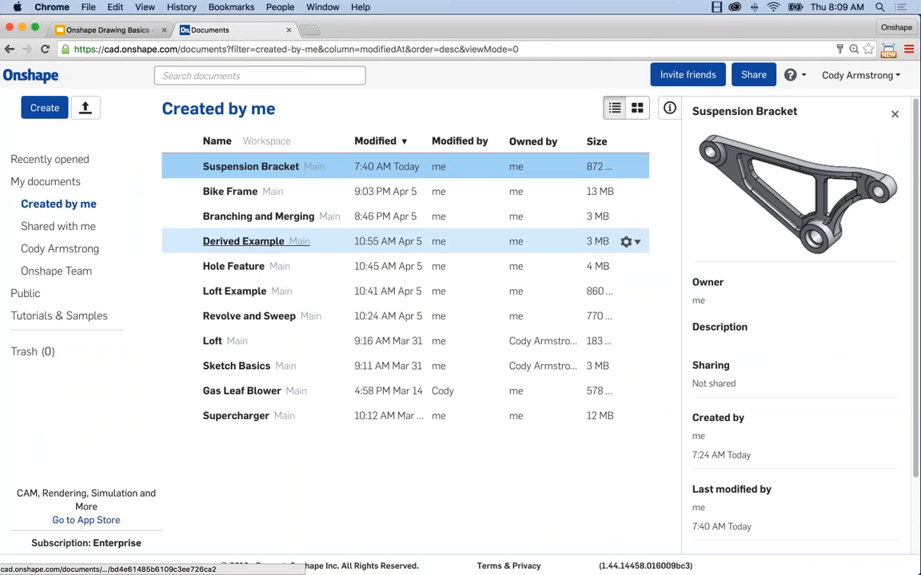
pyautogui.click(254, 168)
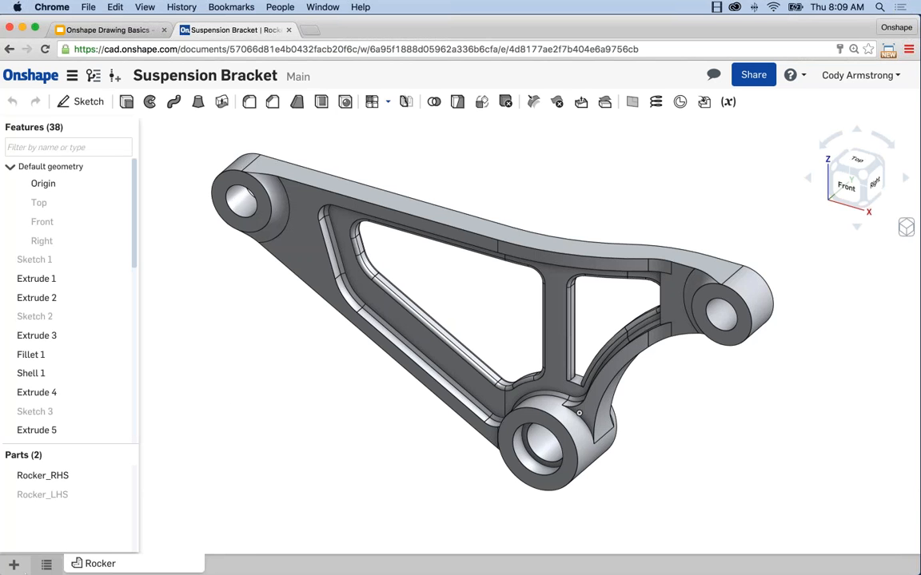
# Create a new drawing without views from the Onshape template ANSI_C_INCH.dwt
pyautogui.click(14, 564)
pyautogui.click(43, 522)
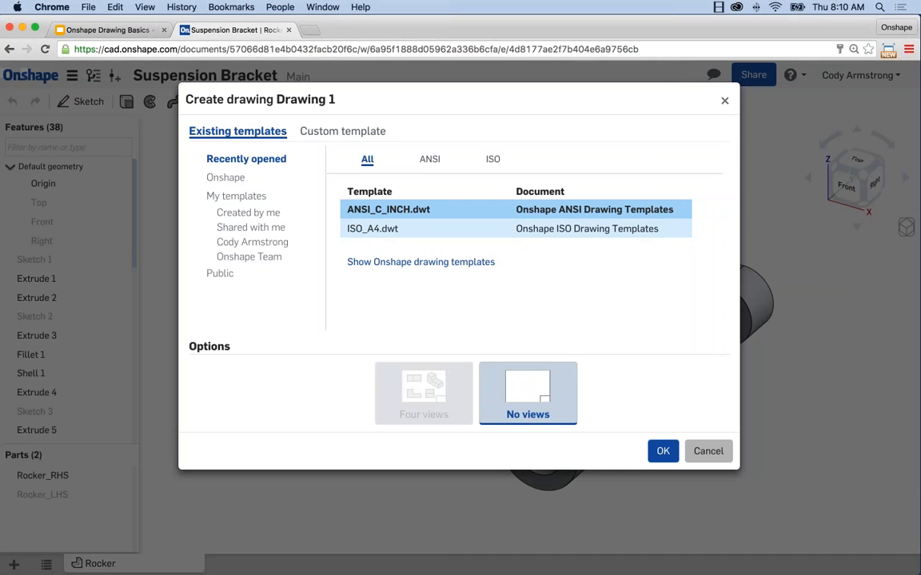
pyautogui.click(225, 177)
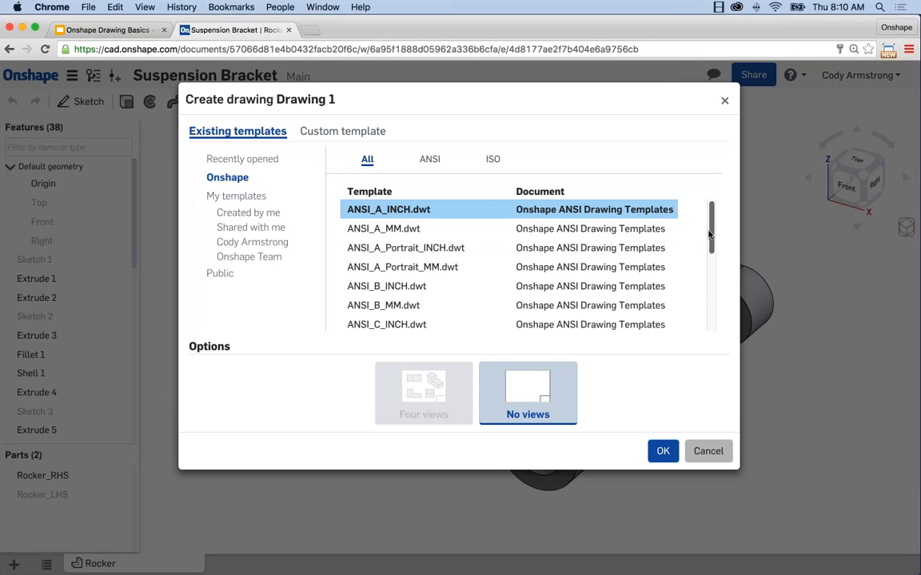
pyautogui.scroll(-5, 640, 217)
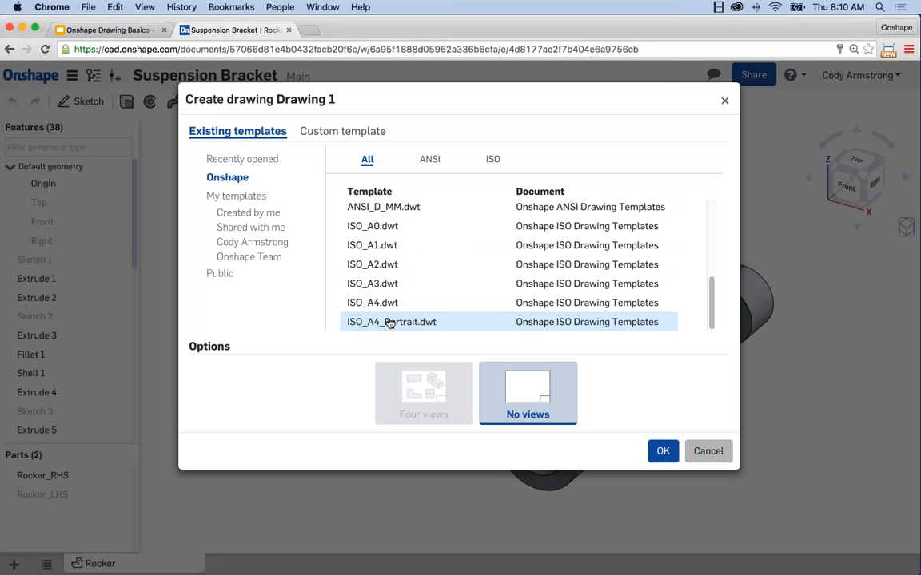
pyautogui.scroll(3, 509, 317)
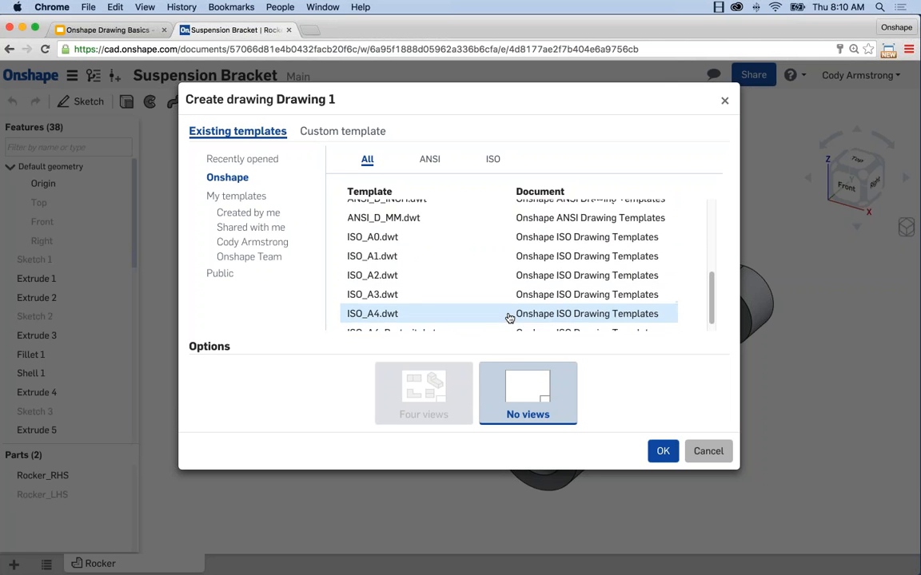
pyautogui.scroll(4, 509, 317)
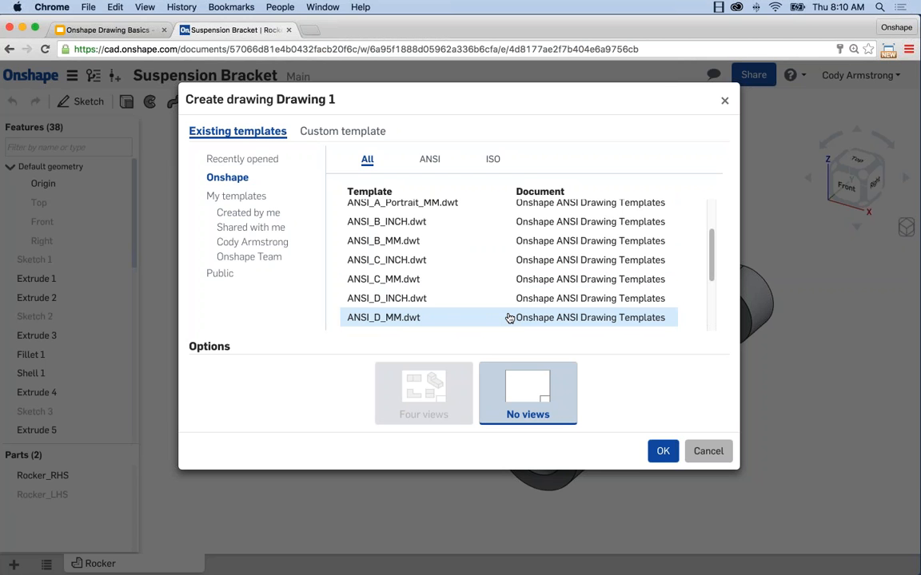
pyautogui.scroll(1, 426, 267)
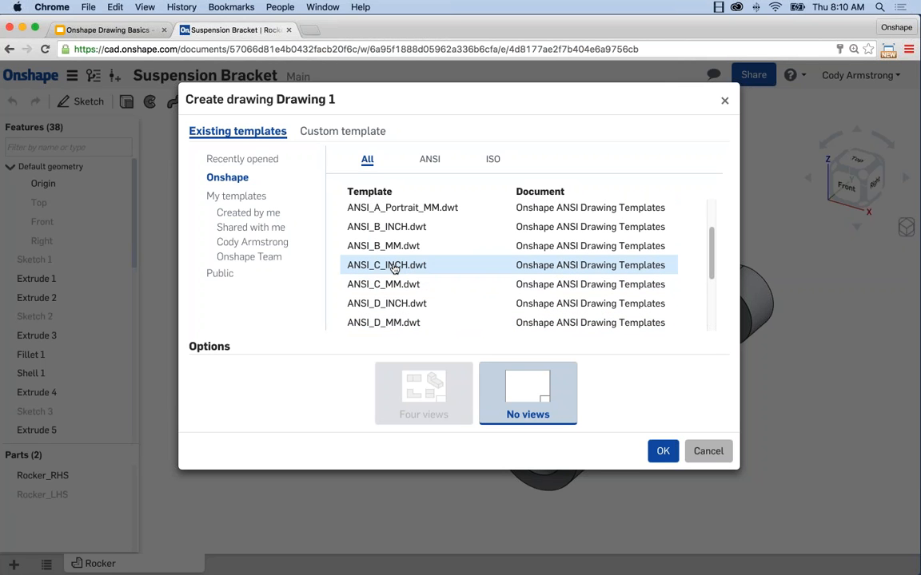
pyautogui.click(393, 268)
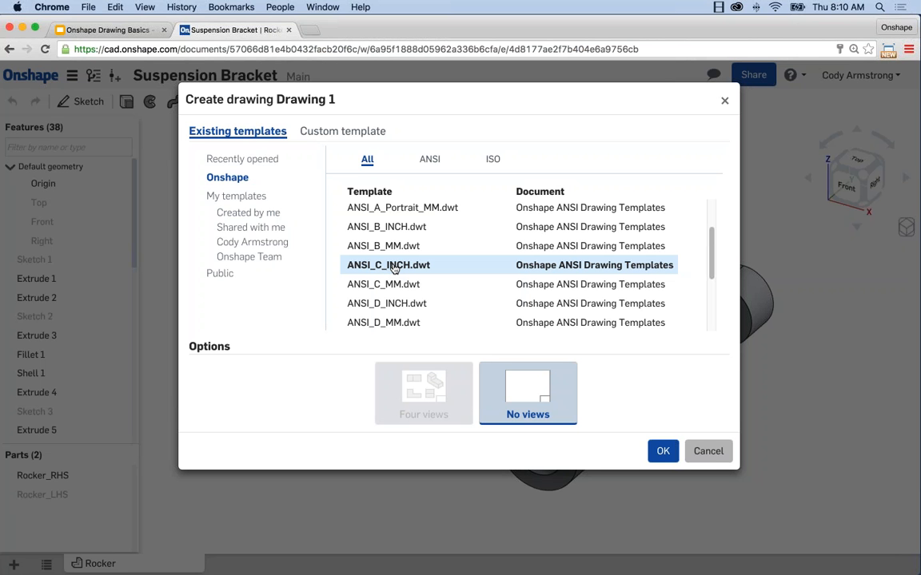
pyautogui.click(393, 266)
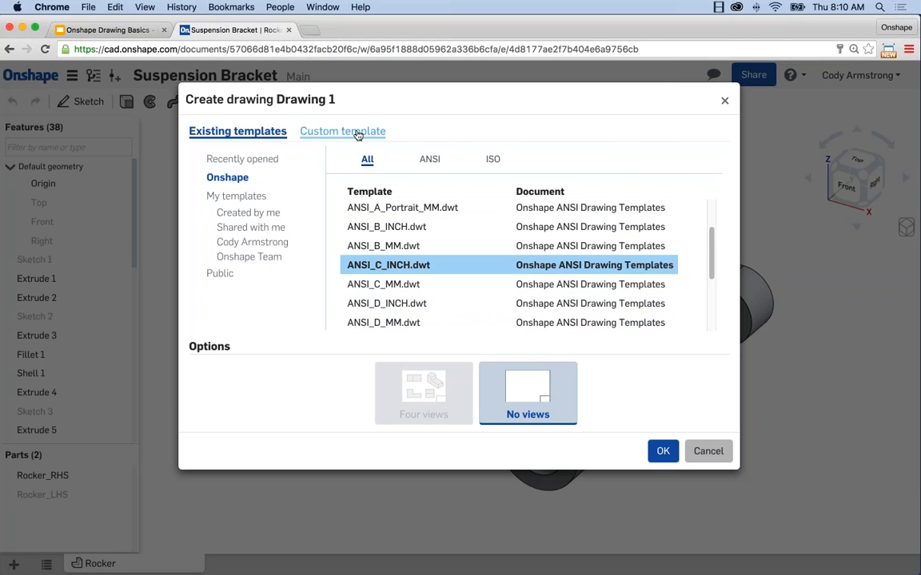
pyautogui.click(357, 134)
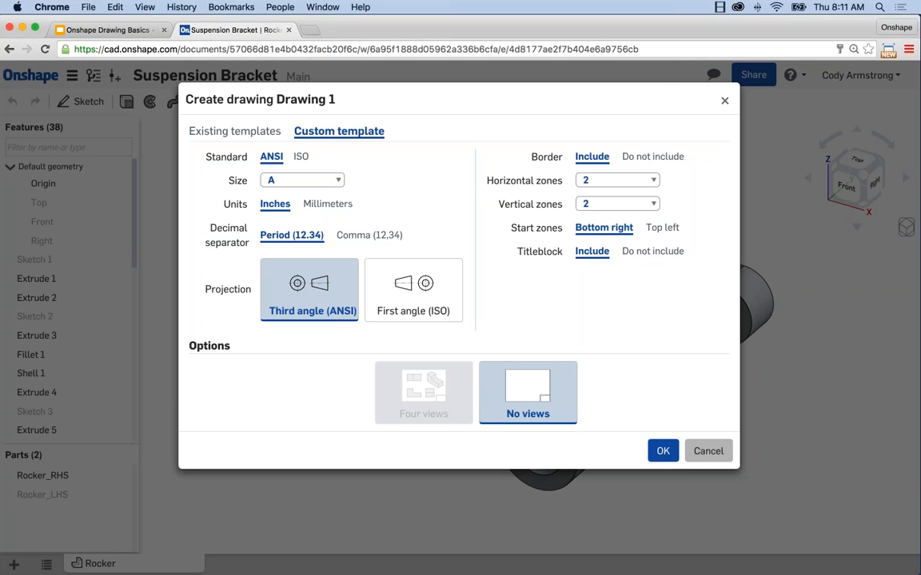
pyautogui.click(251, 131)
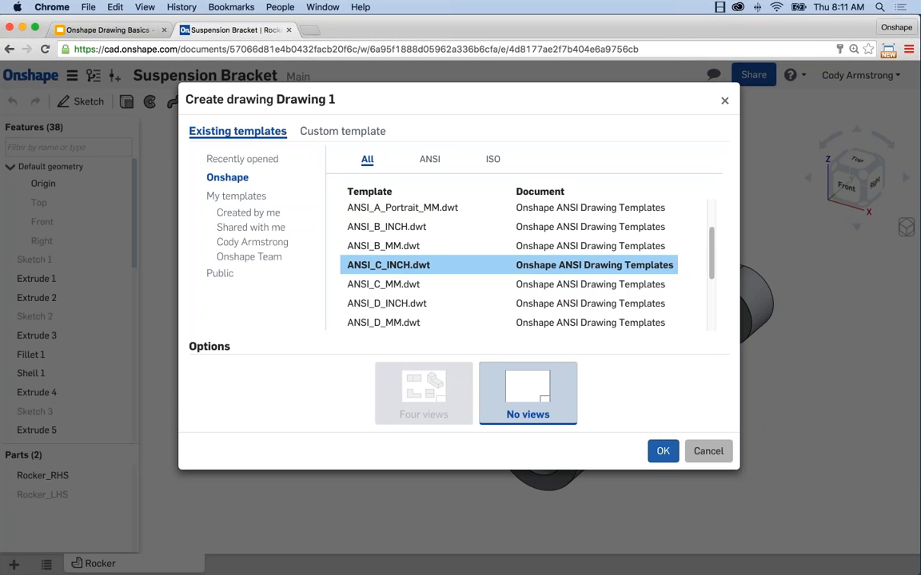
pyautogui.click(662, 452)
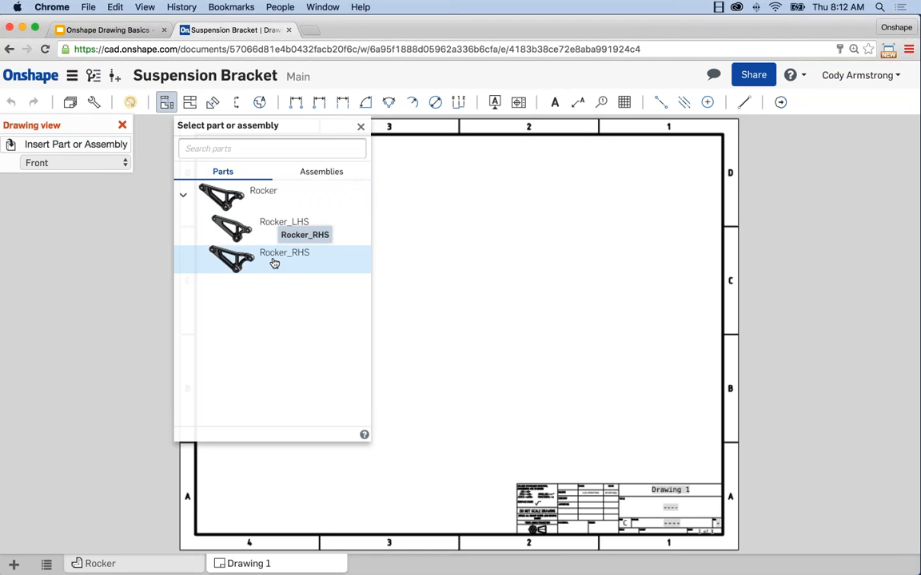
# Insert a front view of the Rocker_RHS part in the lower-left area of the drawing sheet, around zone B4
pyautogui.click(274, 263)
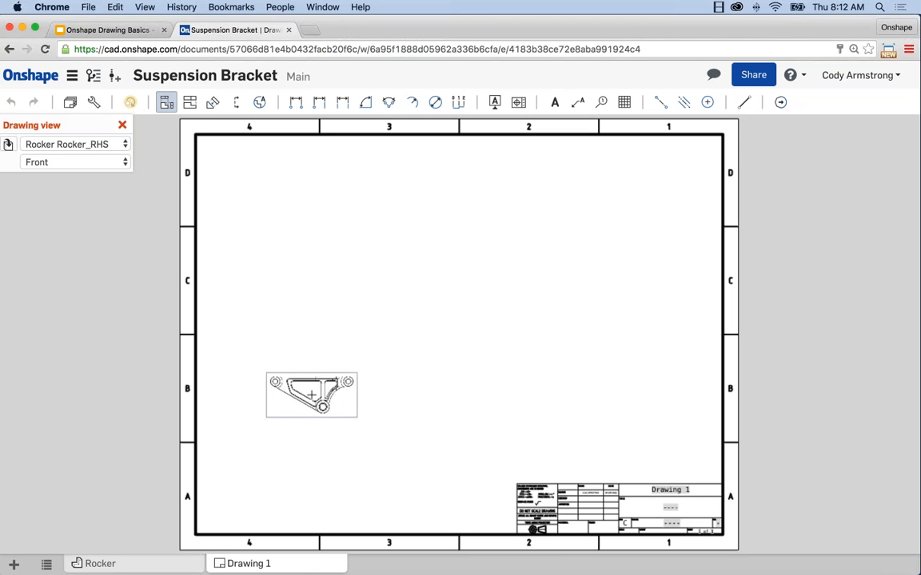
pyautogui.click(311, 395)
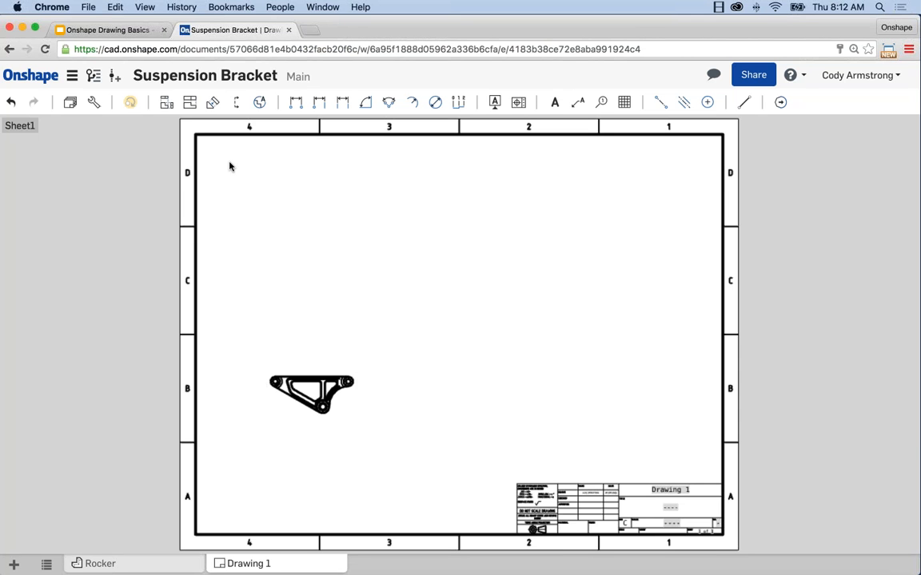
# Review the drawing's sheet list and its dimension properties, including text size and the decimal places options
pyautogui.click(69, 103)
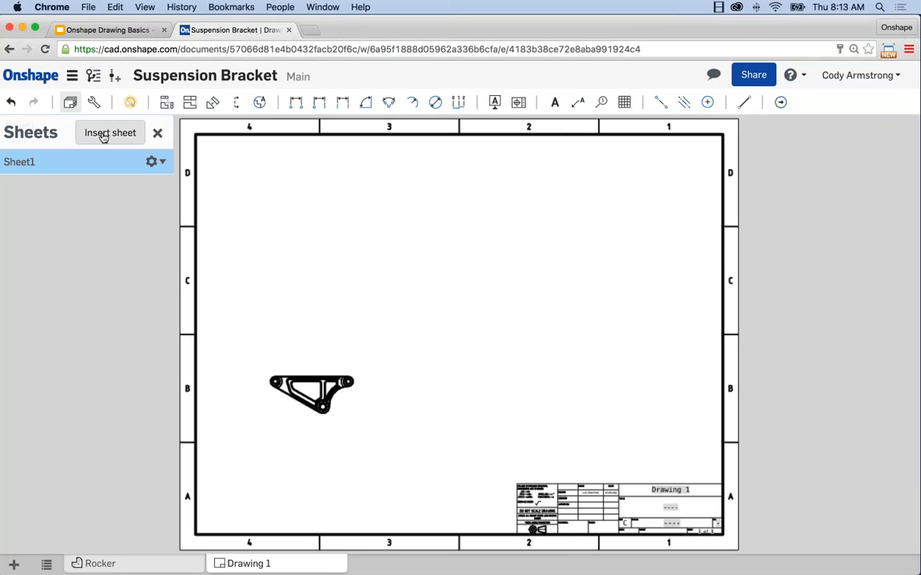
pyautogui.click(157, 133)
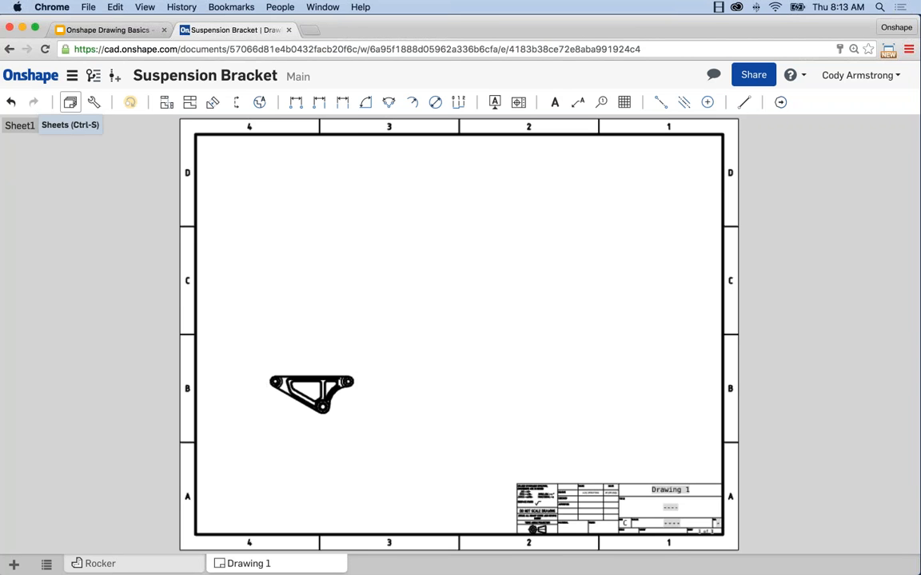
pyautogui.click(95, 105)
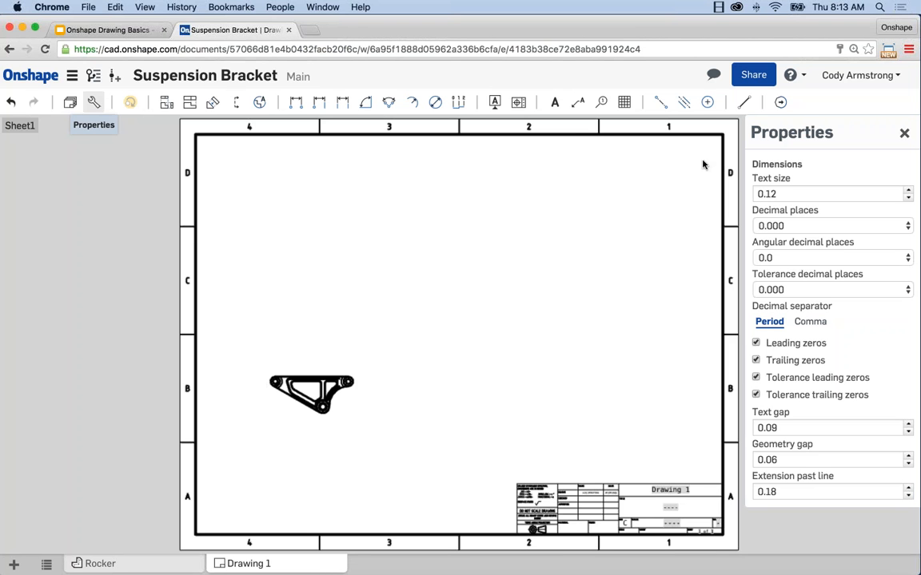
pyautogui.doubleClick(762, 193)
pyautogui.click(793, 229)
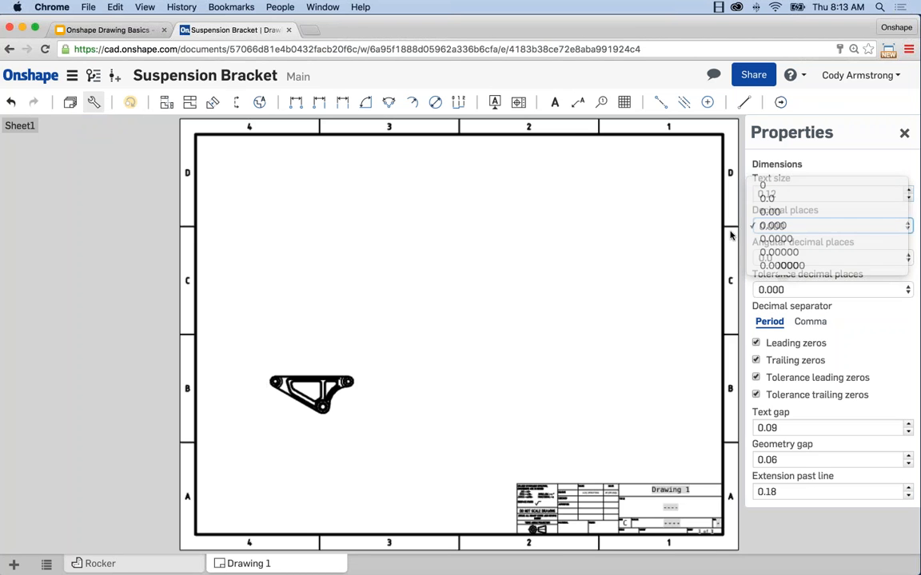
pyautogui.click(779, 228)
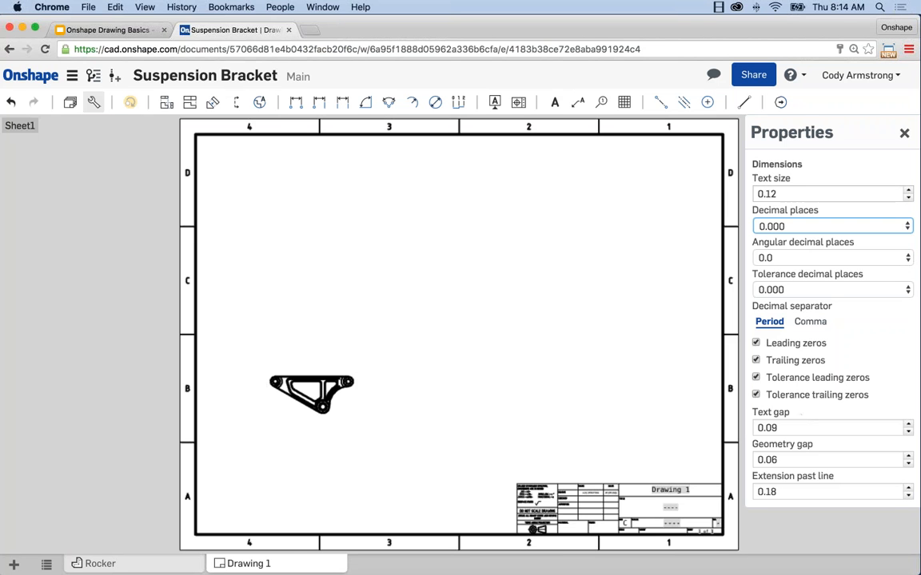
pyautogui.click(905, 133)
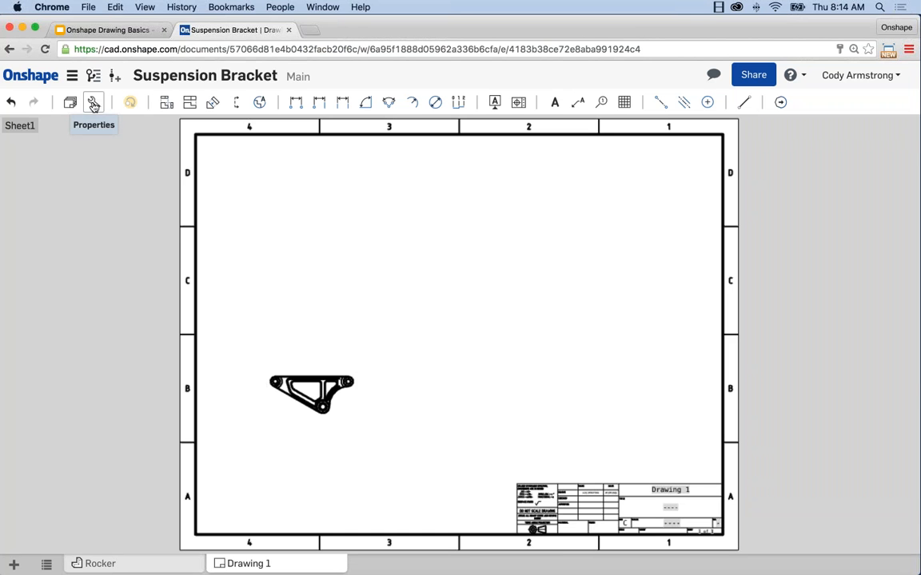
pyautogui.click(168, 104)
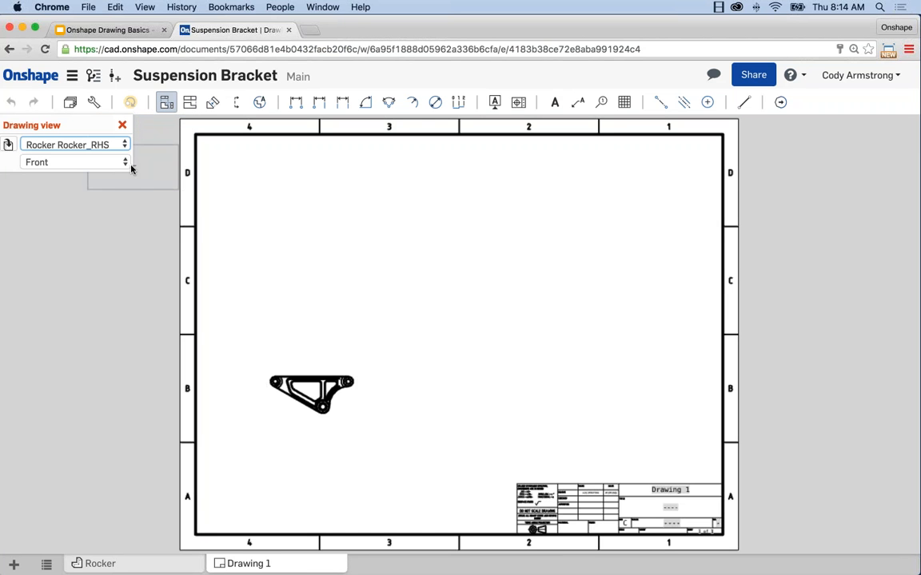
pyautogui.click(107, 145)
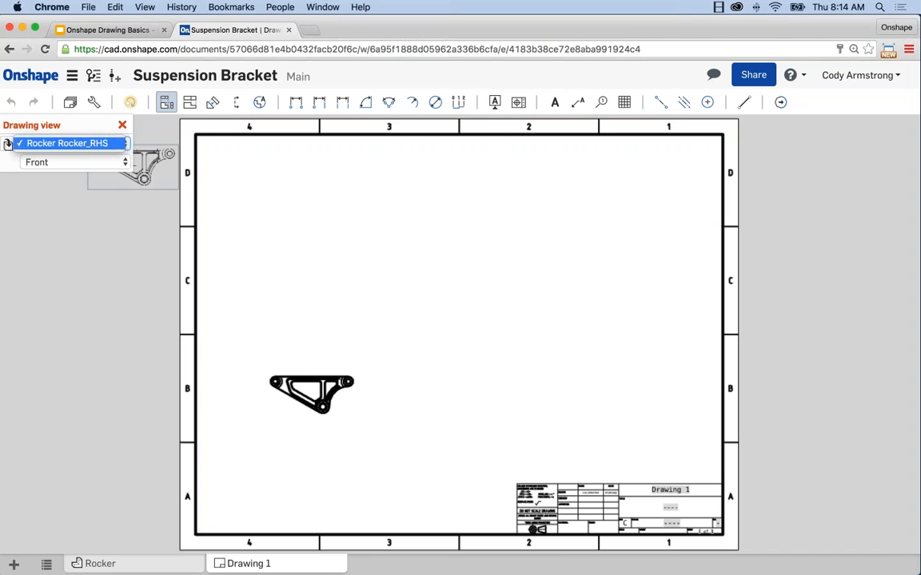
pyautogui.click(32, 143)
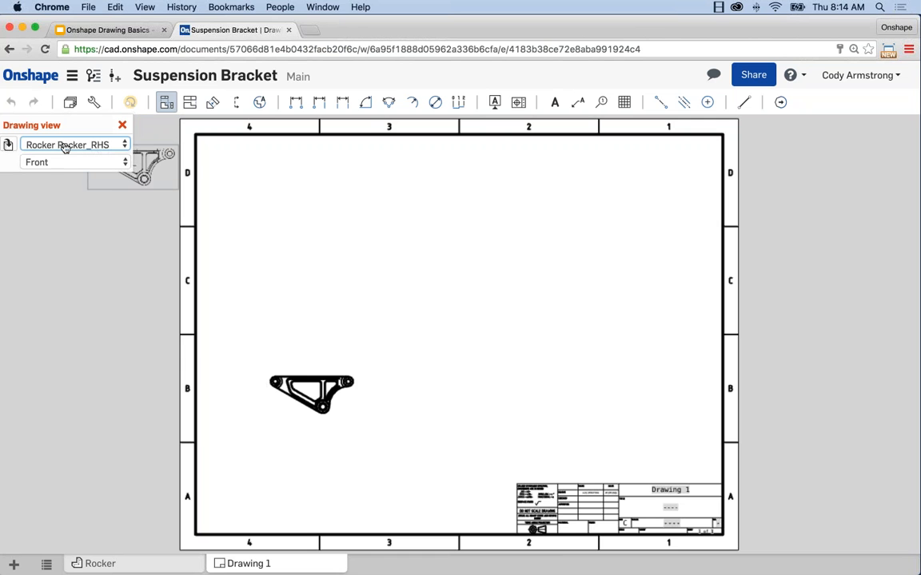
pyautogui.click(7, 145)
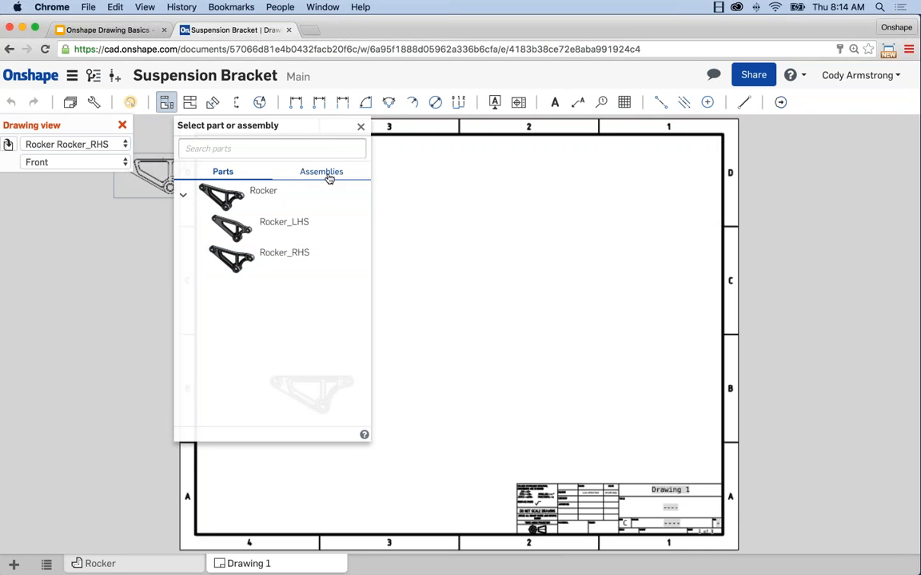
pyautogui.click(361, 126)
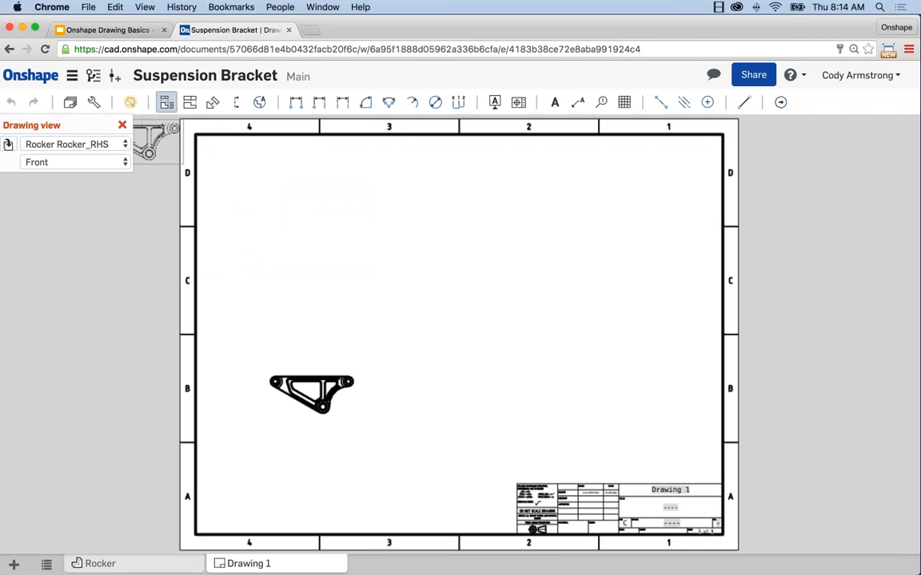
pyautogui.click(68, 162)
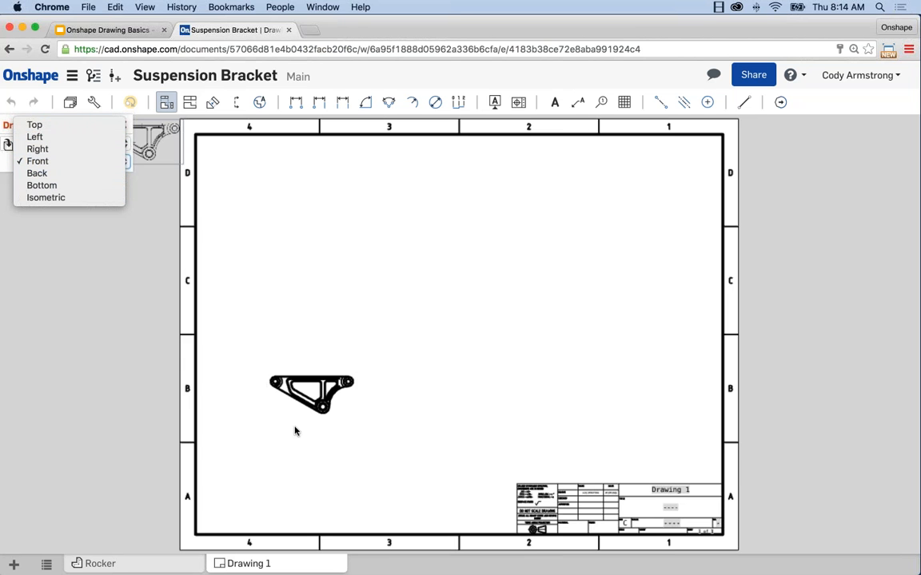
pyautogui.click(157, 185)
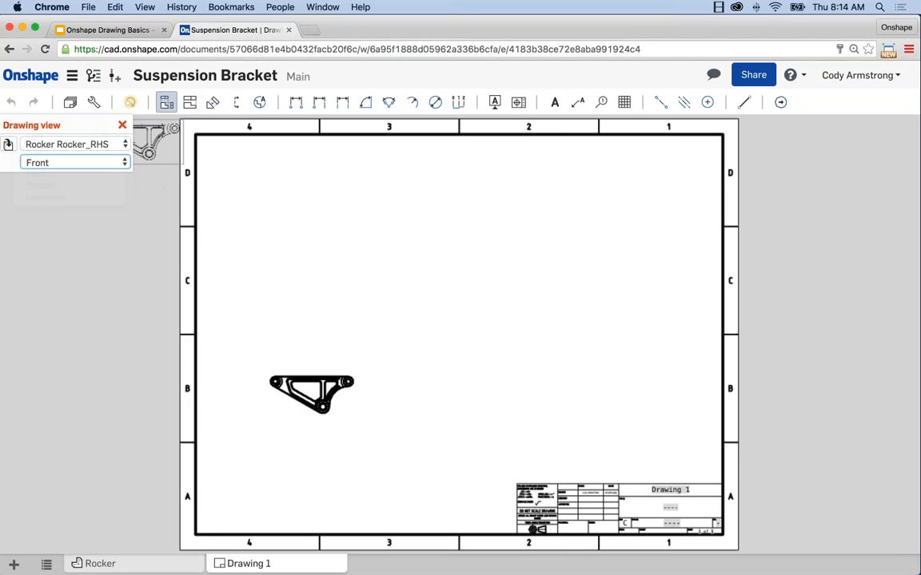
pyautogui.click(122, 125)
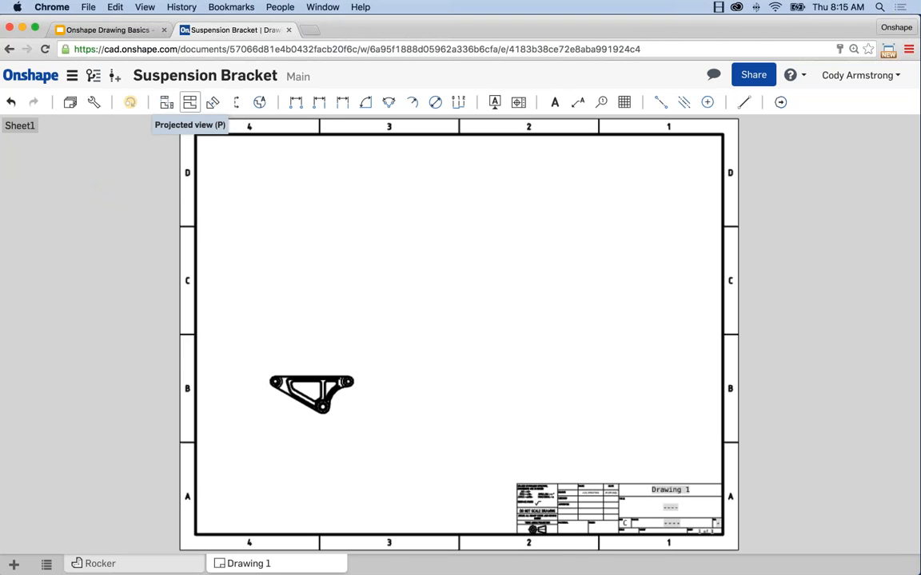
# Project a top view from the bracket's front view and place it directly above in zone D4
pyautogui.click(191, 105)
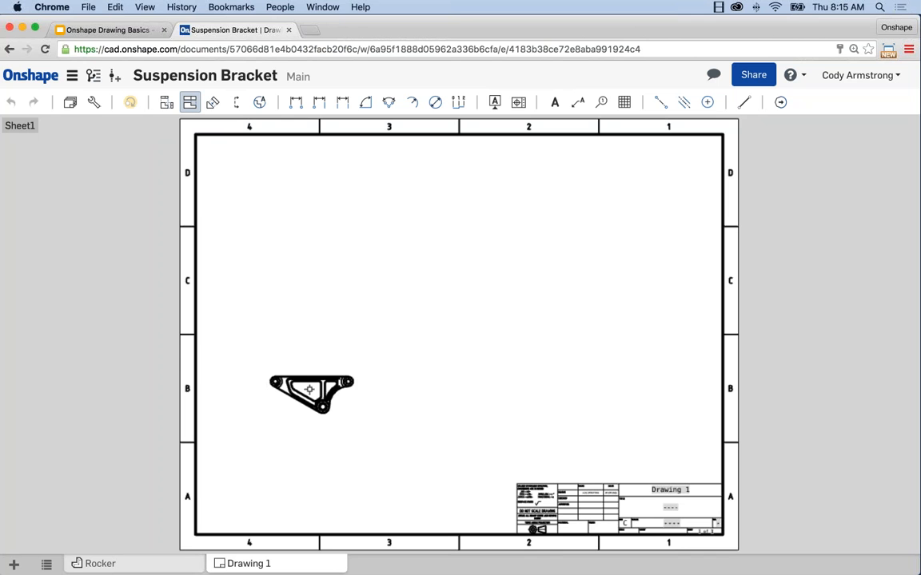
pyautogui.click(310, 389)
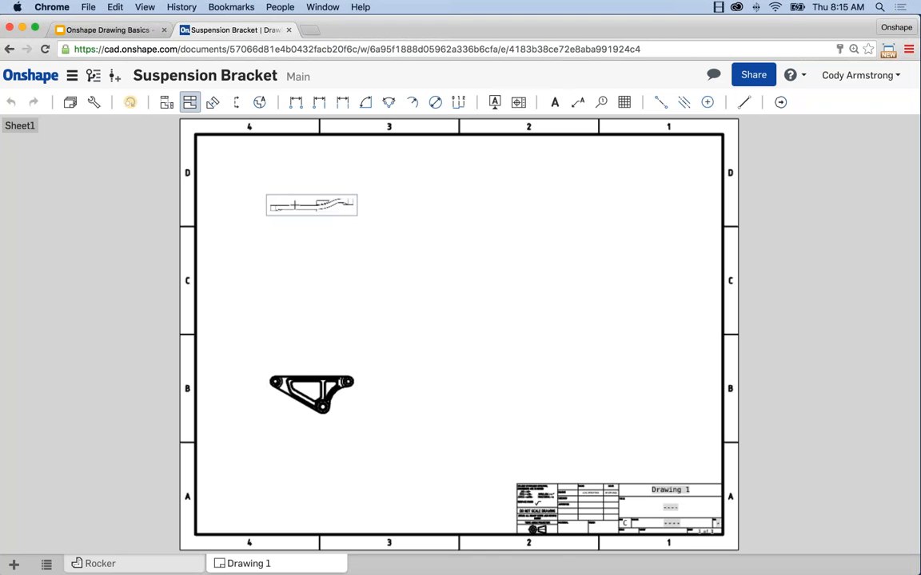
pyautogui.click(294, 205)
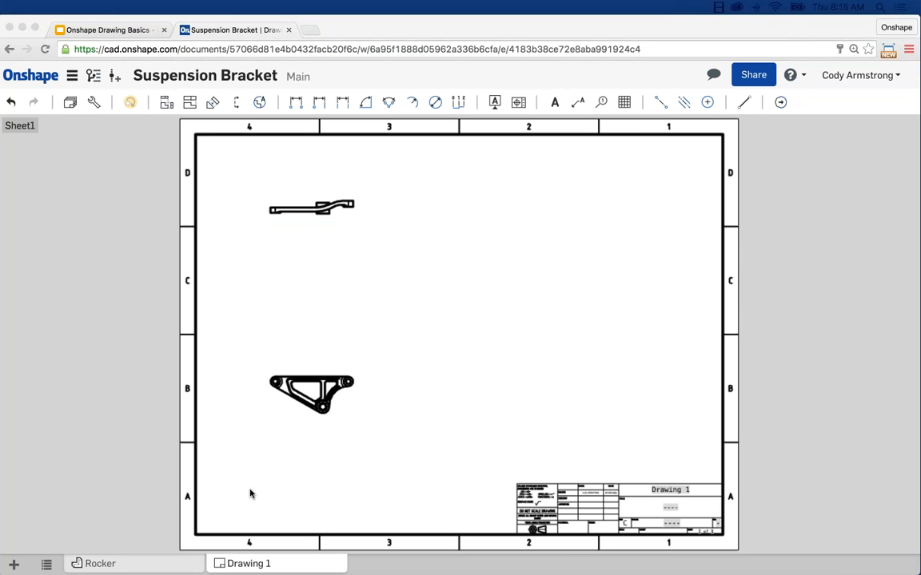
pyautogui.click(227, 446)
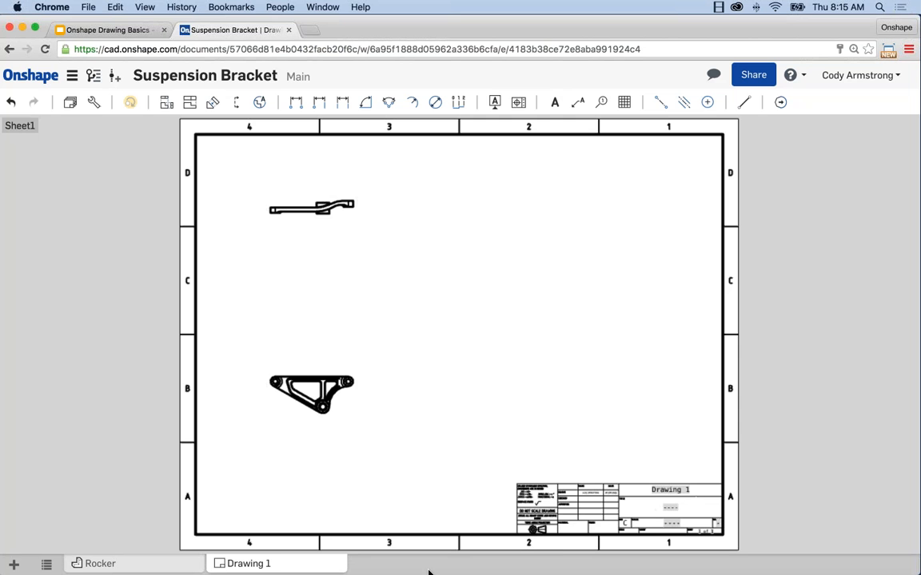
# Set the description in the Drawing 1 properties to "Suspension Bracket"
pyautogui.rightClick(262, 566)
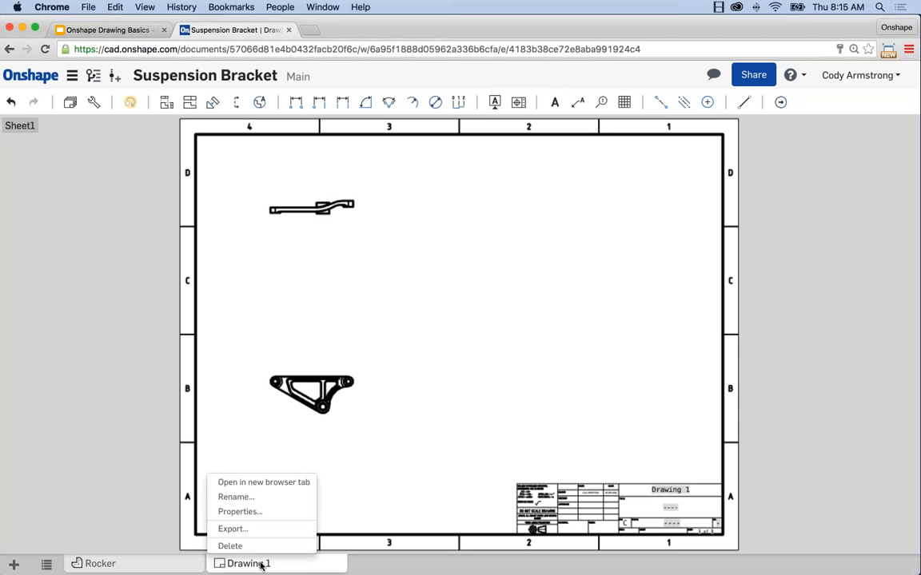
pyautogui.click(253, 512)
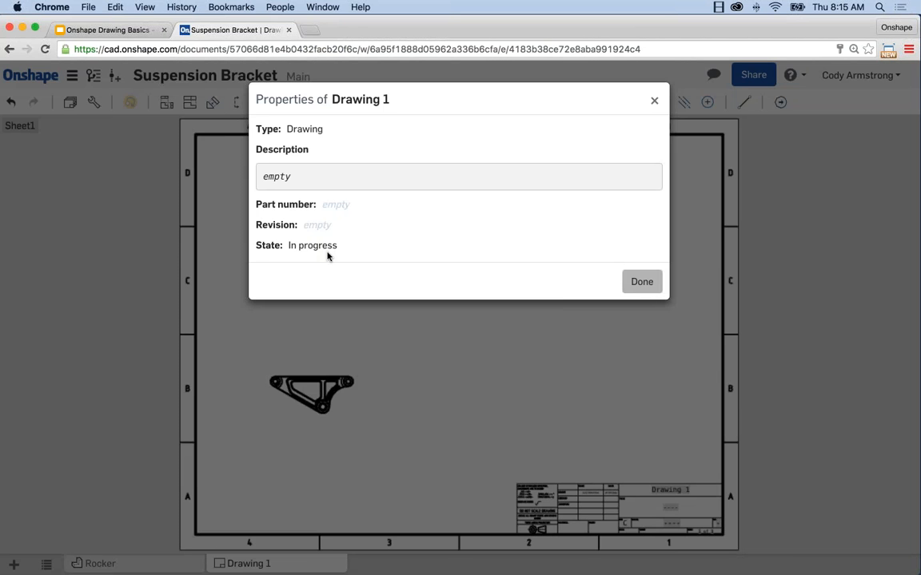
pyautogui.click(297, 182)
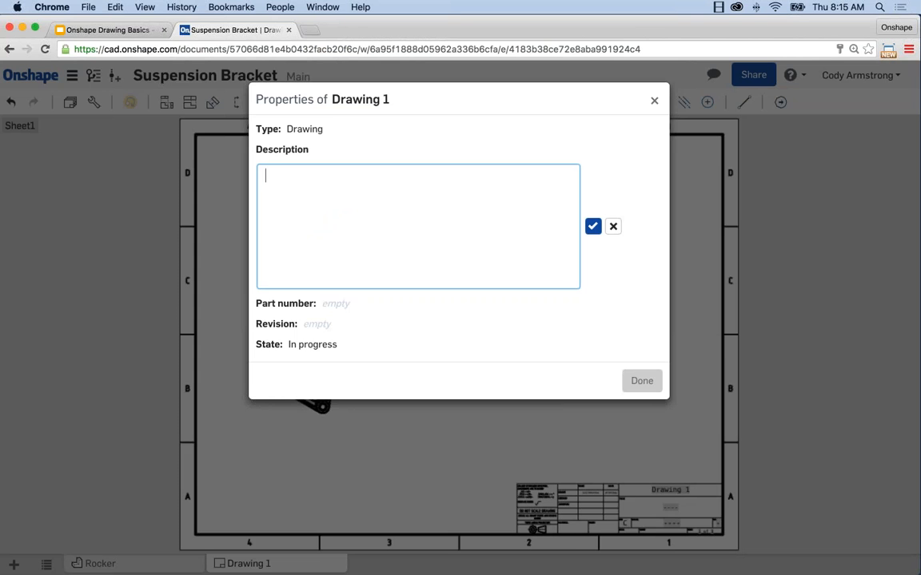
pyautogui.write('Suspension Bracket')
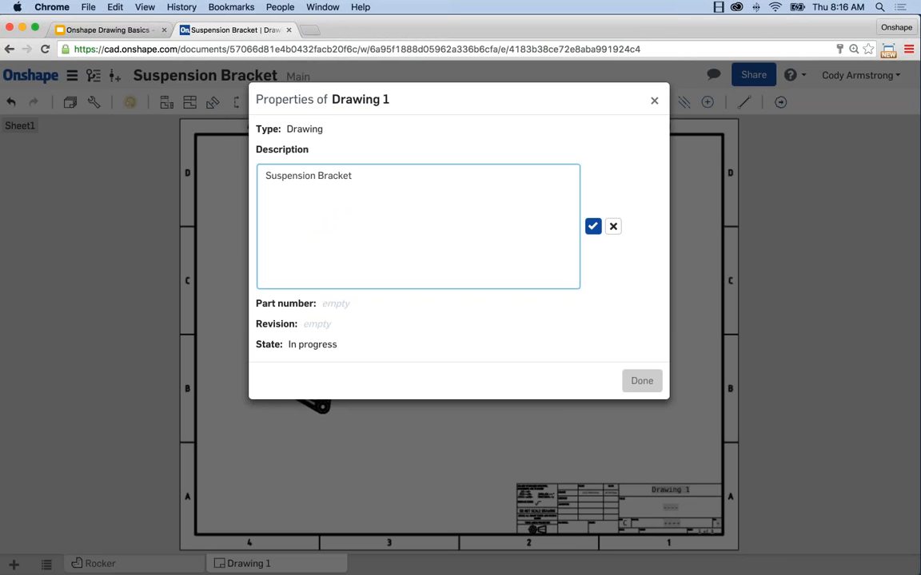
pyautogui.click(592, 226)
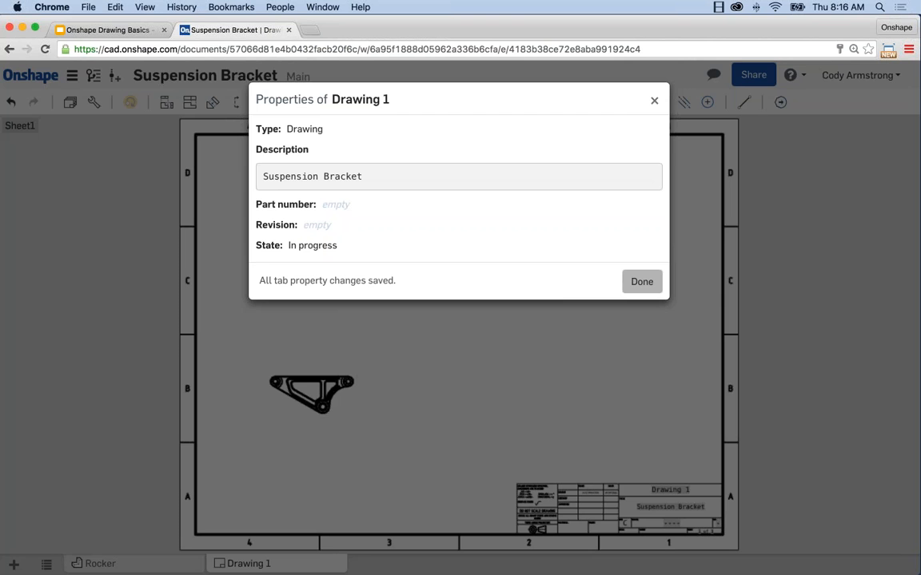
pyautogui.click(643, 280)
# Examine the title block's title, drawing number, revision and sheet fields, and the management options available for Drawing 1
pyautogui.scroll(5, 667, 519)
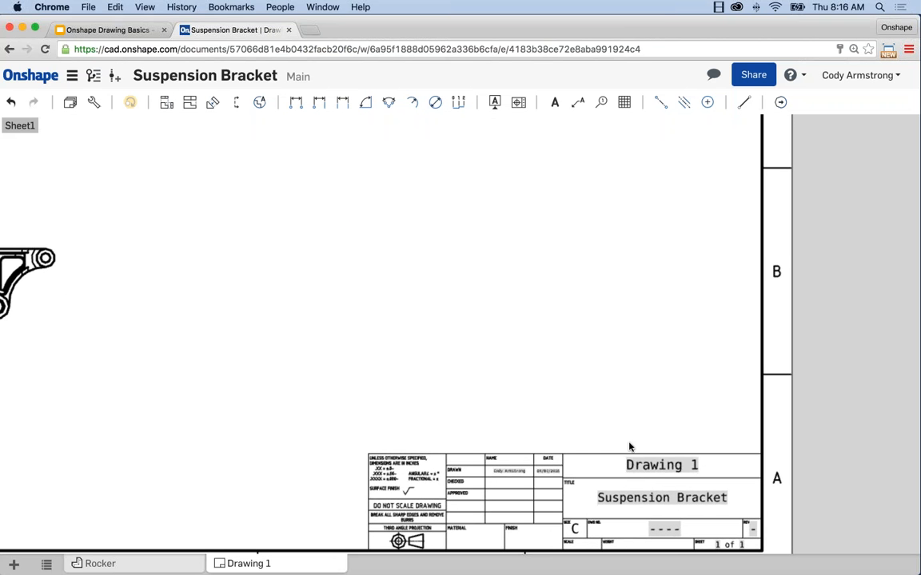
pyautogui.moveTo(578, 421); pyautogui.dragTo(547, 378, button='middle')
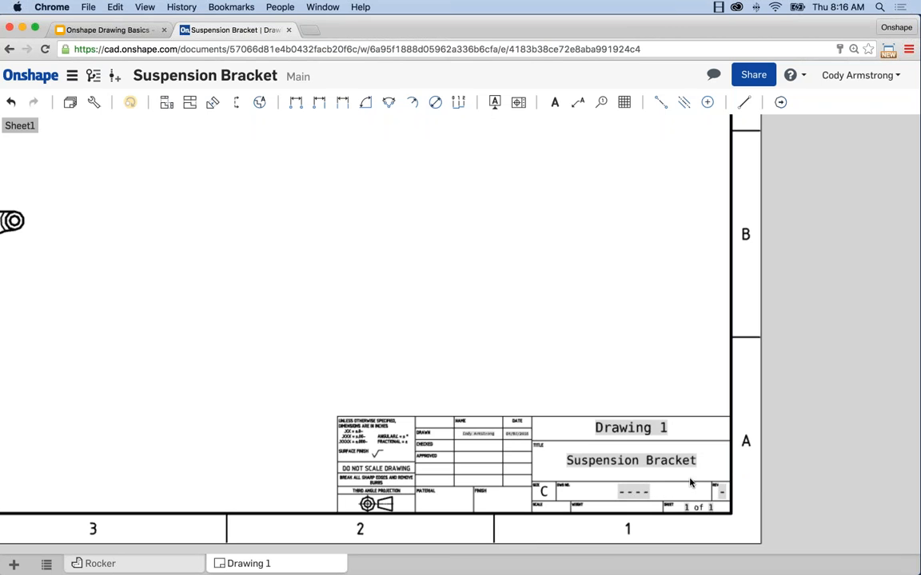
pyautogui.scroll(-5, 388, 312)
pyautogui.moveTo(332, 286)
pyautogui.mouseDown(button='middle')
pyautogui.moveTo(528, 467)
pyautogui.moveTo(521, 446)
pyautogui.mouseUp(button='middle')
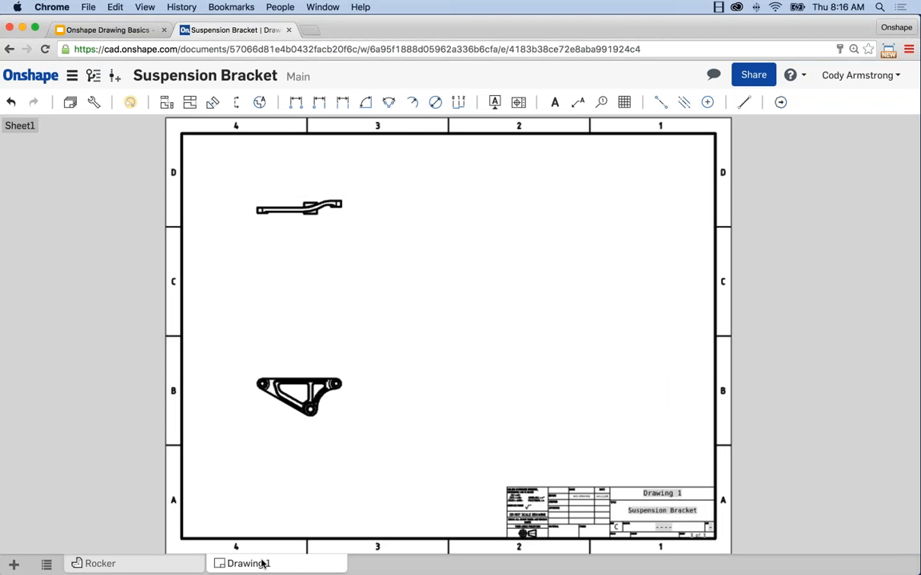
pyautogui.rightClick(226, 563)
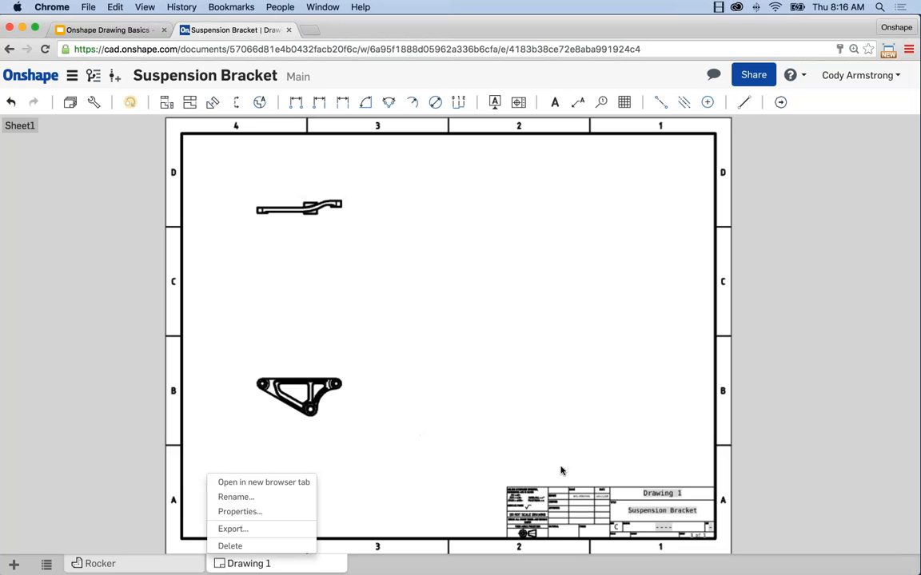
pyautogui.click(507, 436)
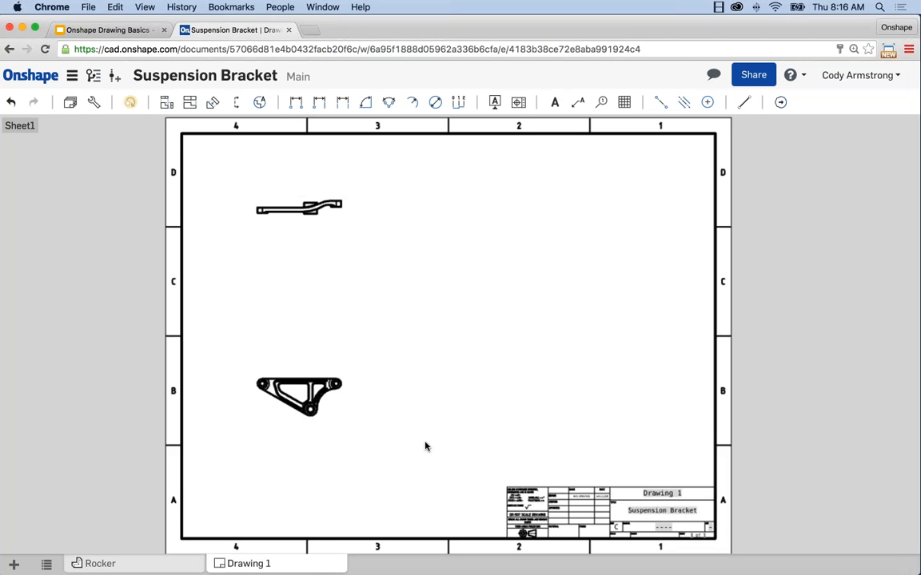
pyautogui.moveTo(424, 445); pyautogui.dragTo(416, 445, button='middle')
pyautogui.scroll(2, 675, 532)
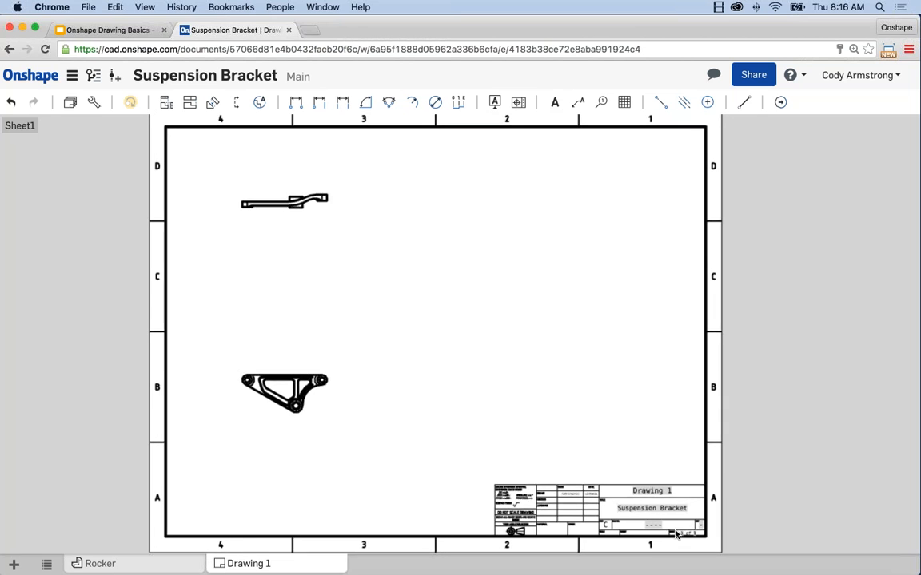
pyautogui.scroll(2, 696, 536)
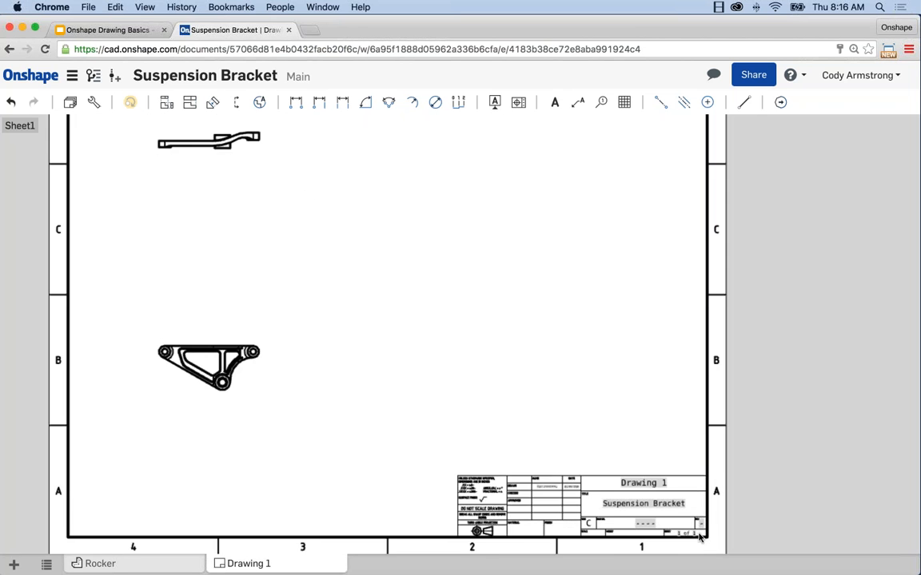
pyautogui.scroll(2, 699, 537)
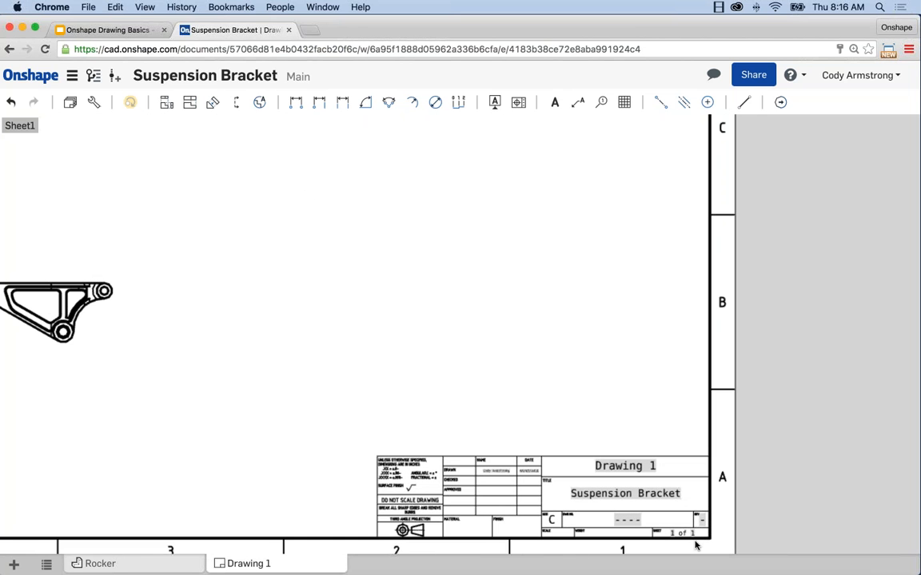
pyautogui.scroll(-4, 695, 546)
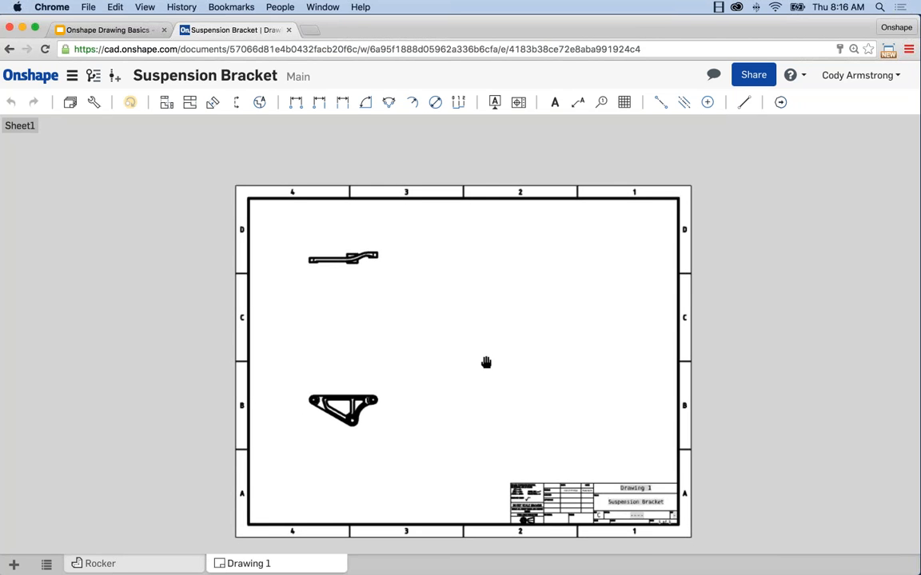
pyautogui.scroll(4, 476, 457)
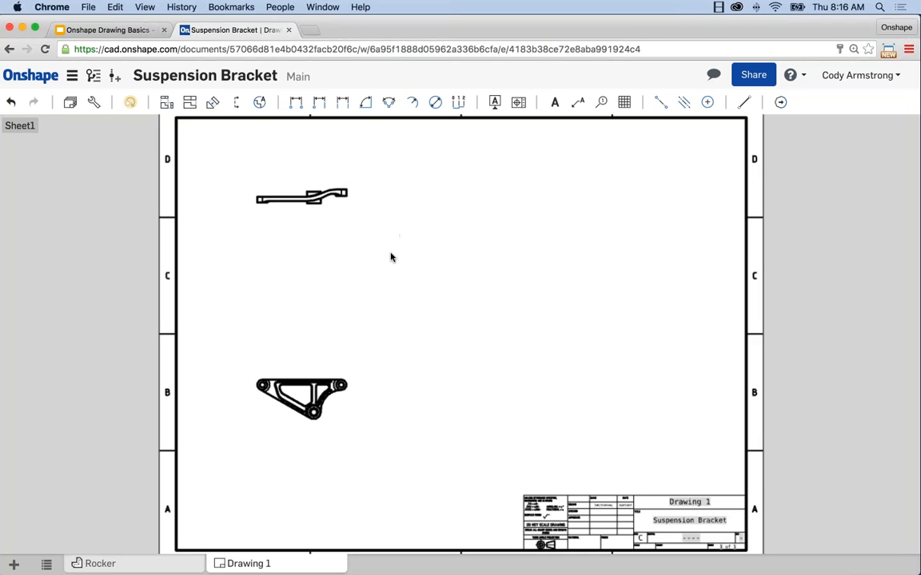
# Project a side view from the front view and place it to its right in row B, above the title block
pyautogui.click(191, 106)
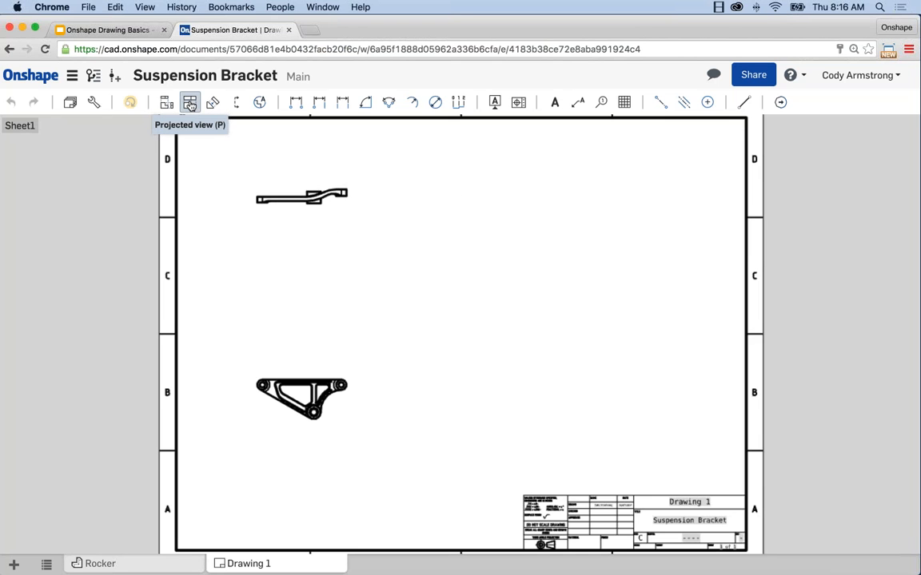
pyautogui.click(301, 391)
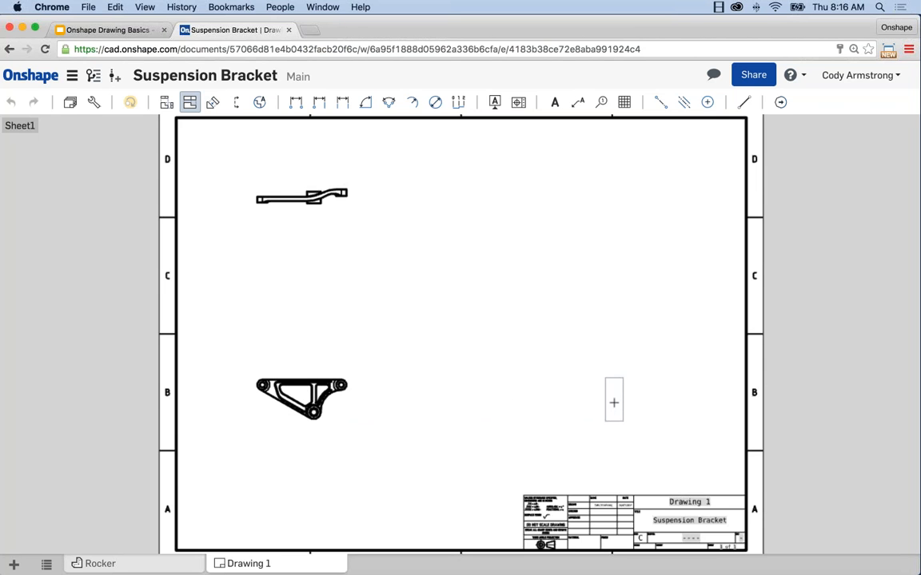
pyautogui.click(614, 403)
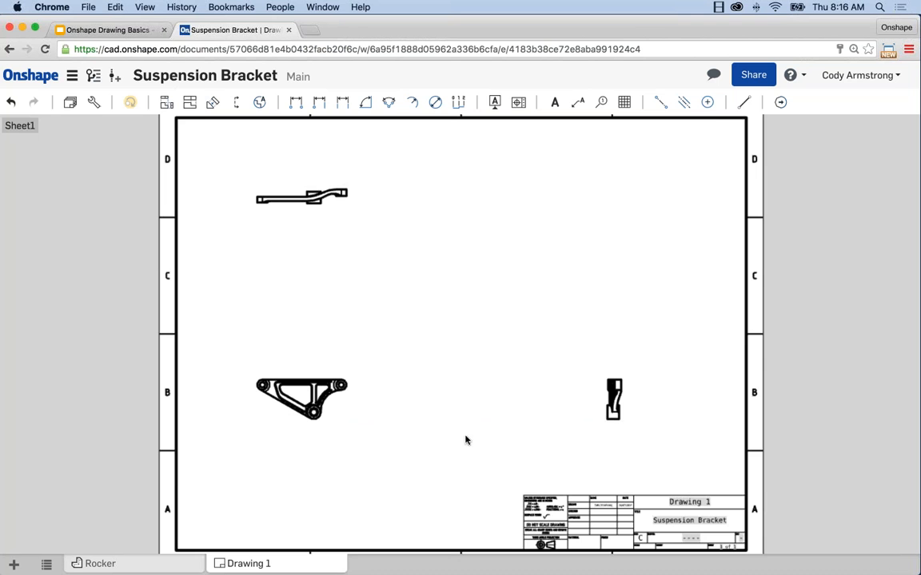
# Project an isometric view diagonally from the front view and place it in the sheet's upper-right corner, zone D1
pyautogui.click(190, 102)
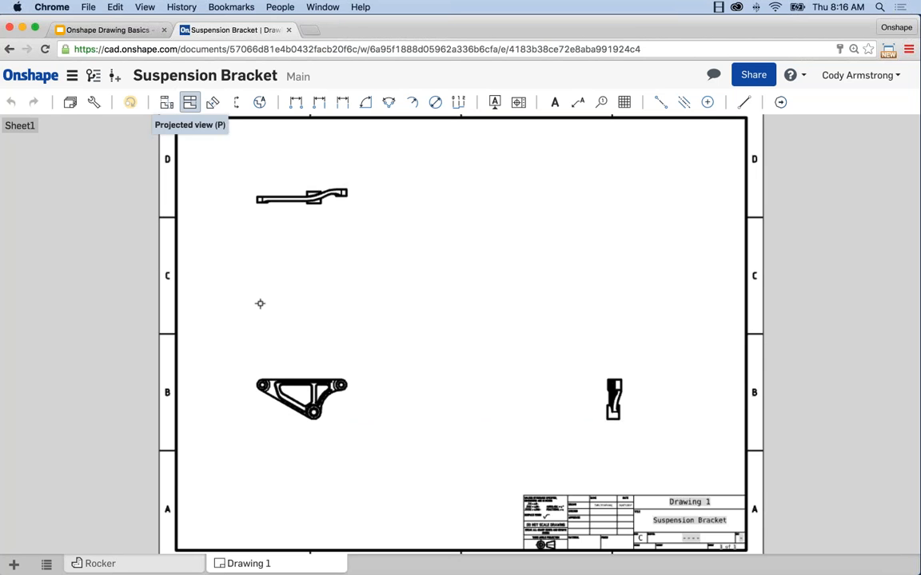
pyautogui.click(307, 400)
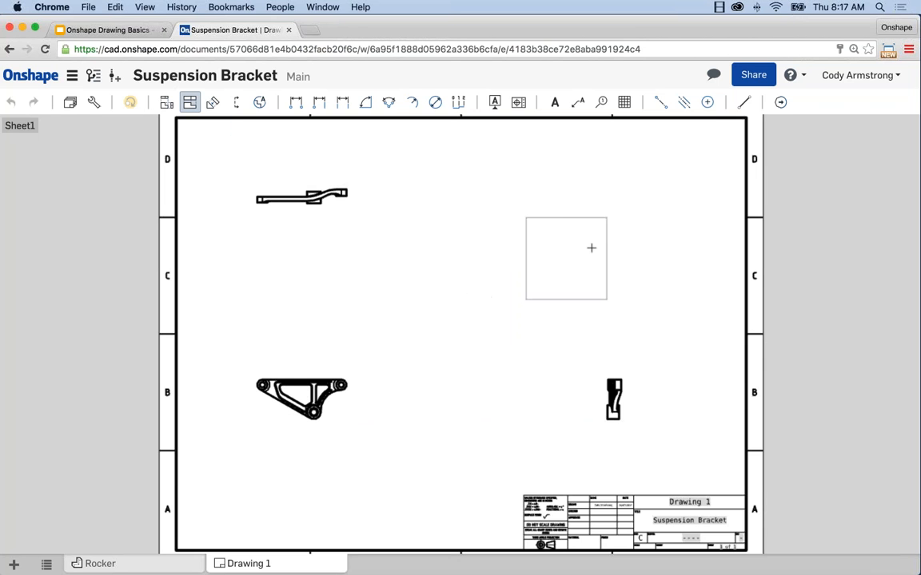
pyautogui.click(660, 195)
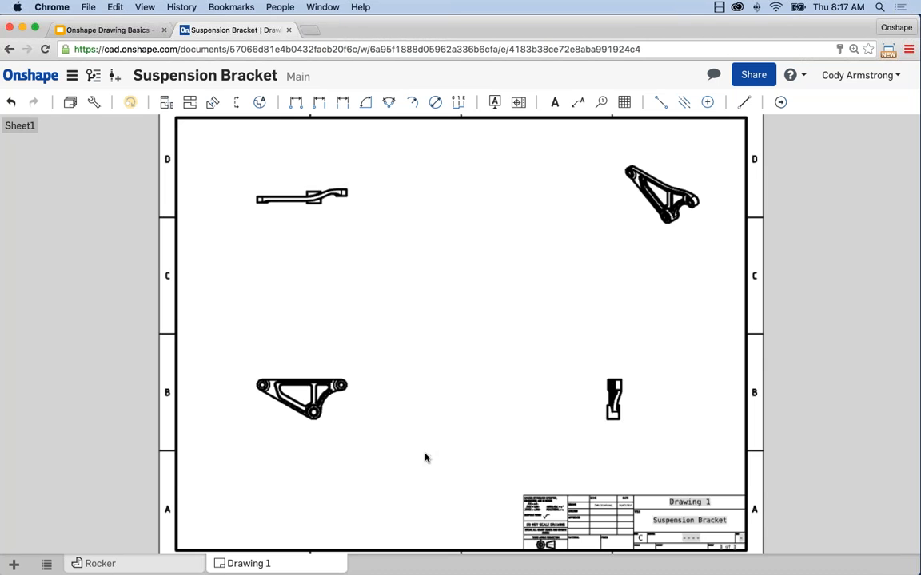
# Review the front view's properties, including its scale, rotation angle and scale label option
pyautogui.rightClick(332, 407)
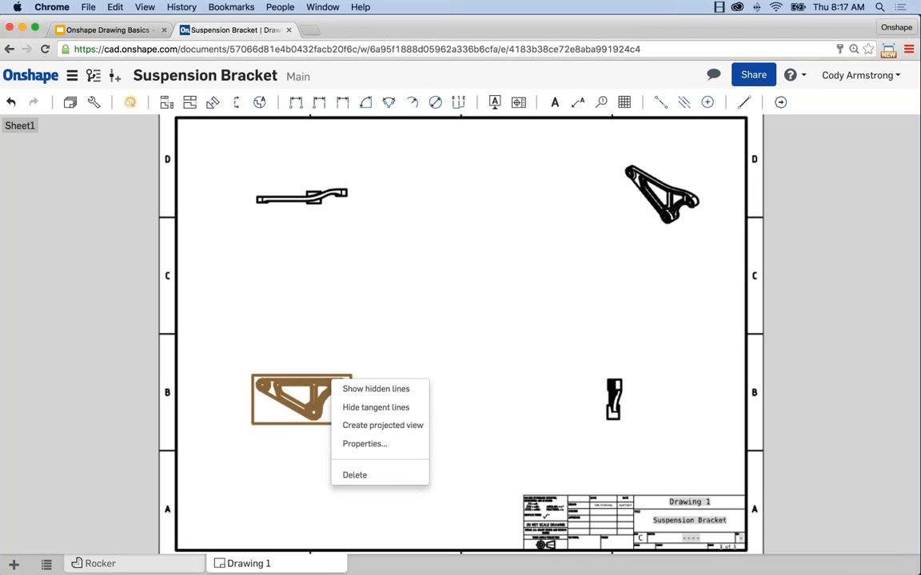
pyautogui.click(364, 445)
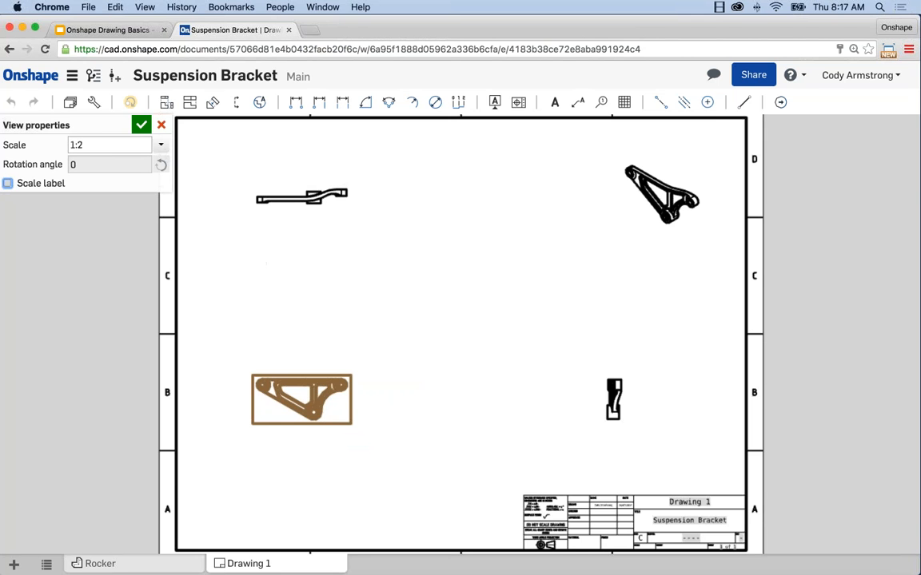
pyautogui.click(91, 146)
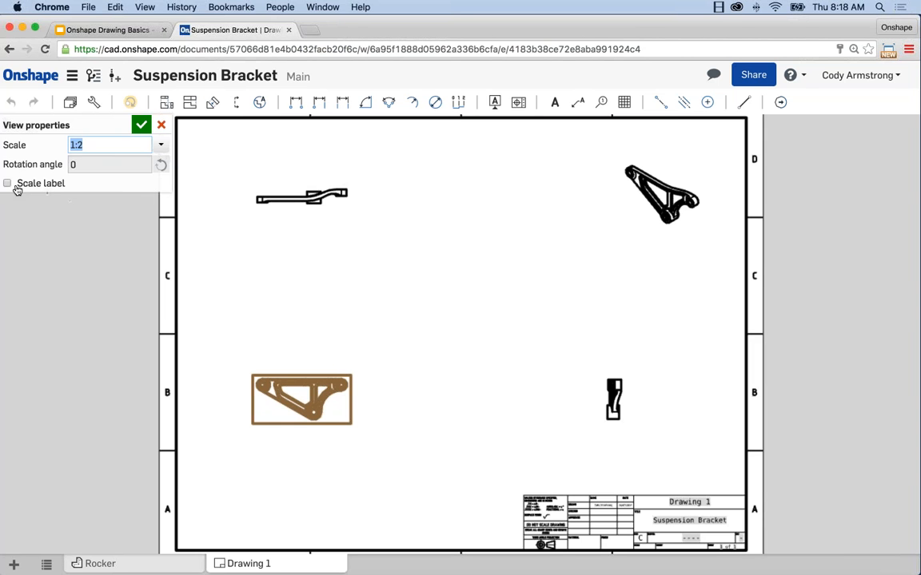
pyautogui.click(141, 126)
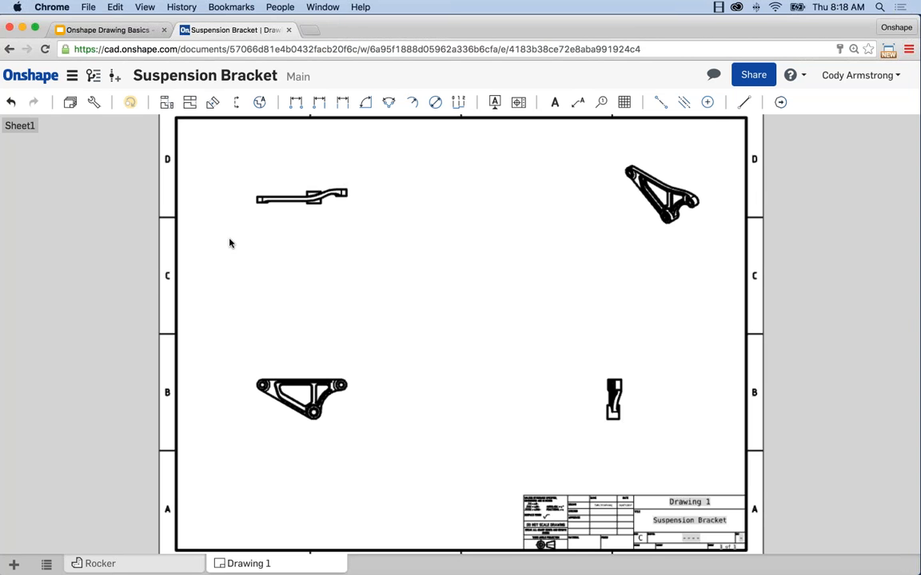
# Create an auxiliary view from the slanted inner edge of the front view and place it in row C, between the front and top views
pyautogui.click(212, 104)
pyautogui.scroll(3, 302, 404)
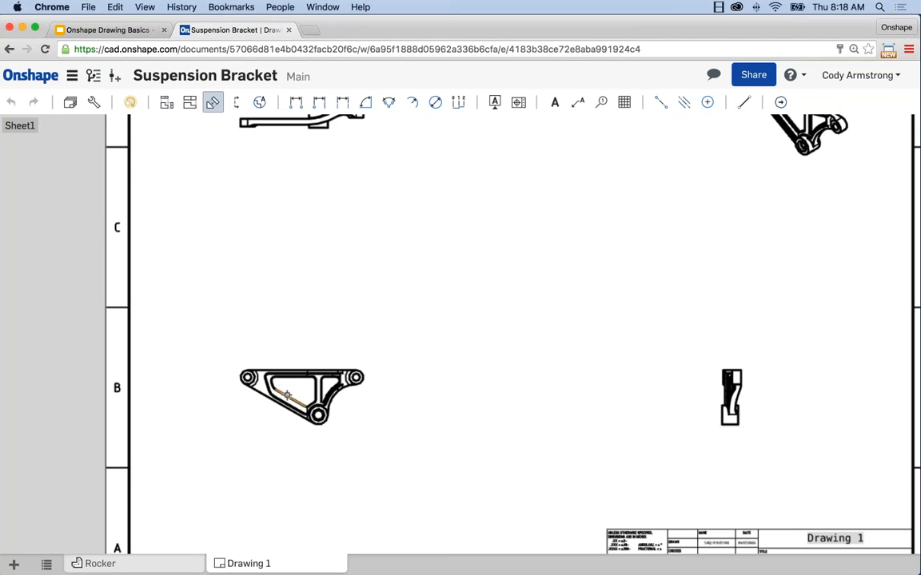
pyautogui.click(286, 395)
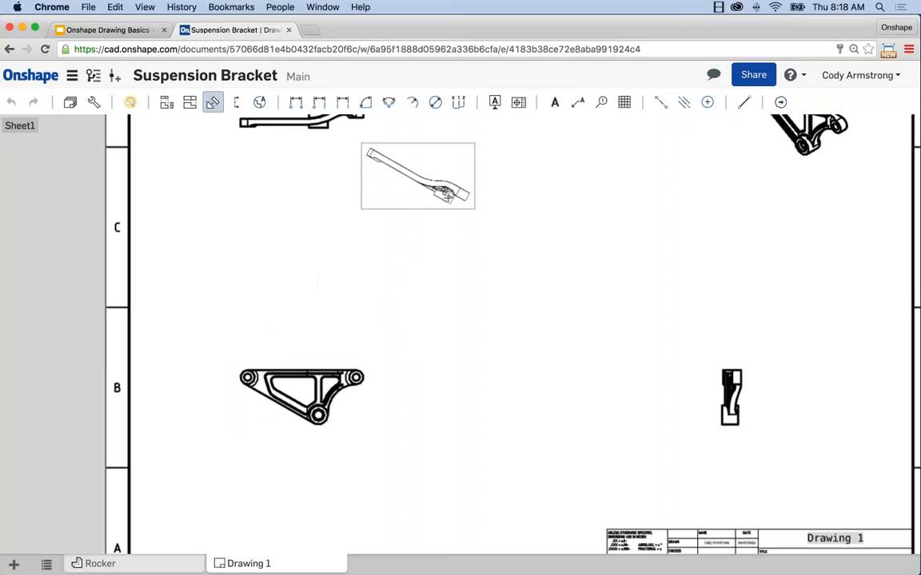
pyautogui.click(414, 456)
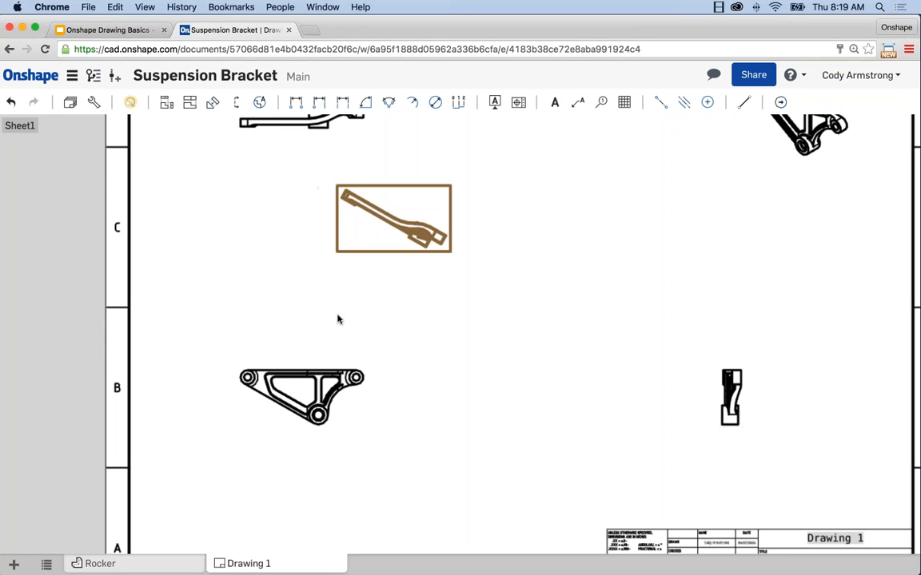
pyautogui.click(302, 302)
# Start a vertical section view labelled A and place its cutting line through the midpoint of the boss's upper edge in the top view
pyautogui.moveTo(273, 267); pyautogui.dragTo(265, 288, button='middle')
pyautogui.scroll(-2, 259, 292)
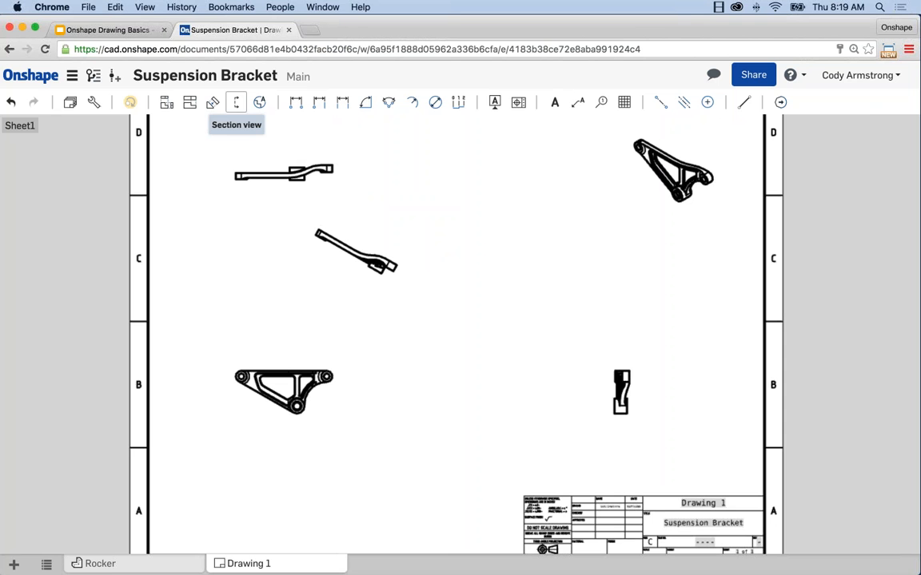
pyautogui.click(235, 102)
pyautogui.click(25, 146)
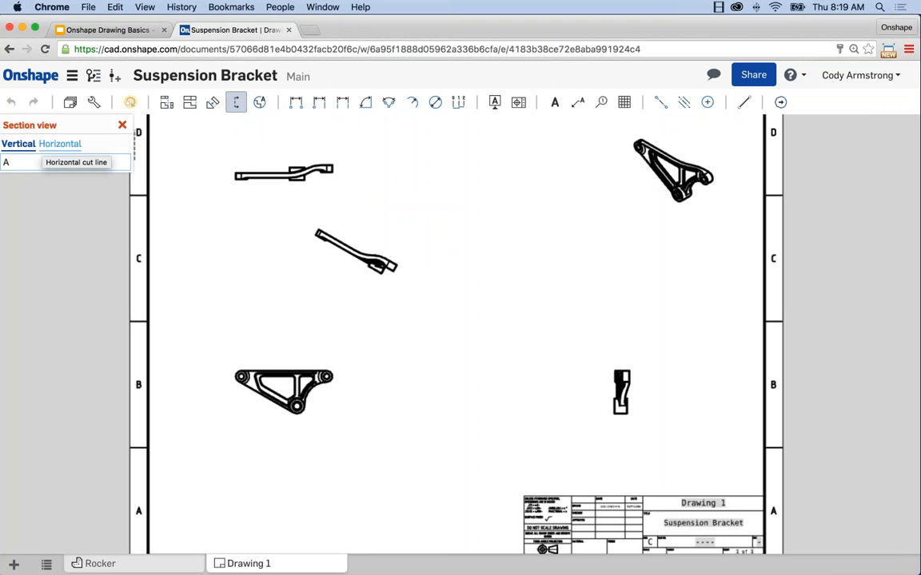
pyautogui.moveTo(21, 161); pyautogui.dragTo(3, 172)
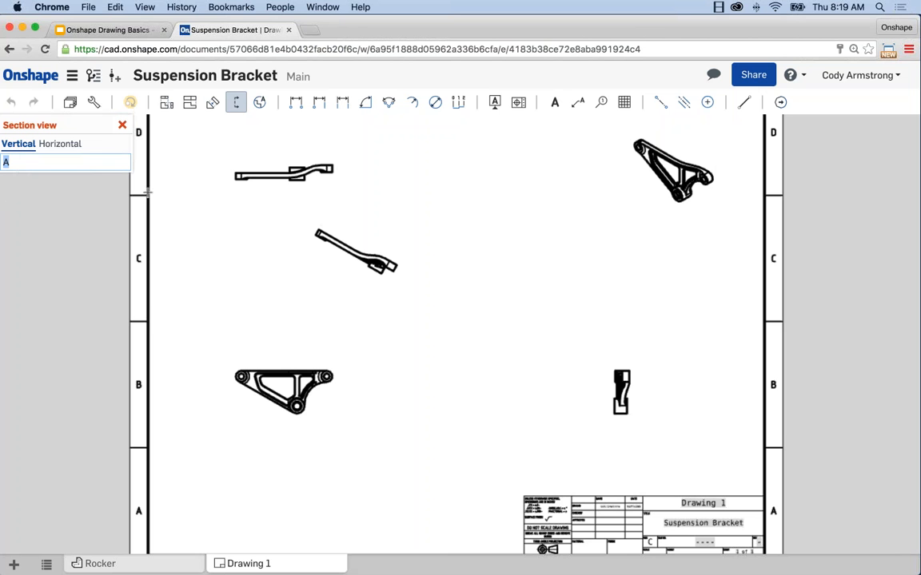
pyautogui.scroll(1, 283, 206)
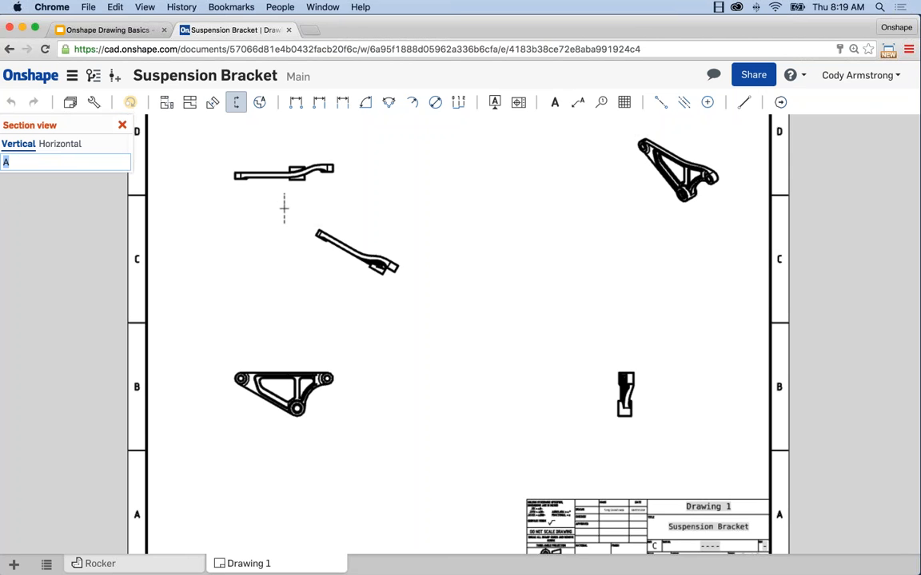
pyautogui.scroll(5, 295, 187)
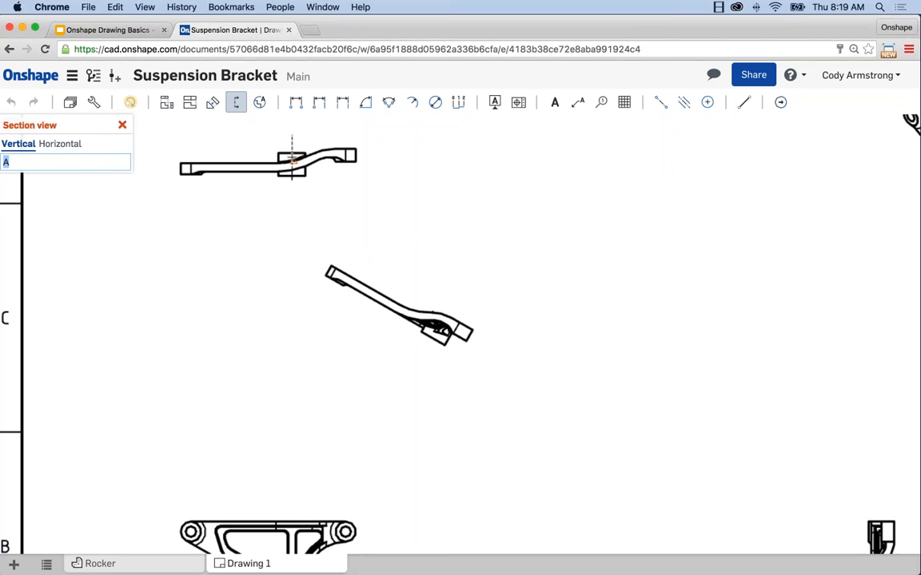
pyautogui.scroll(3, 291, 160)
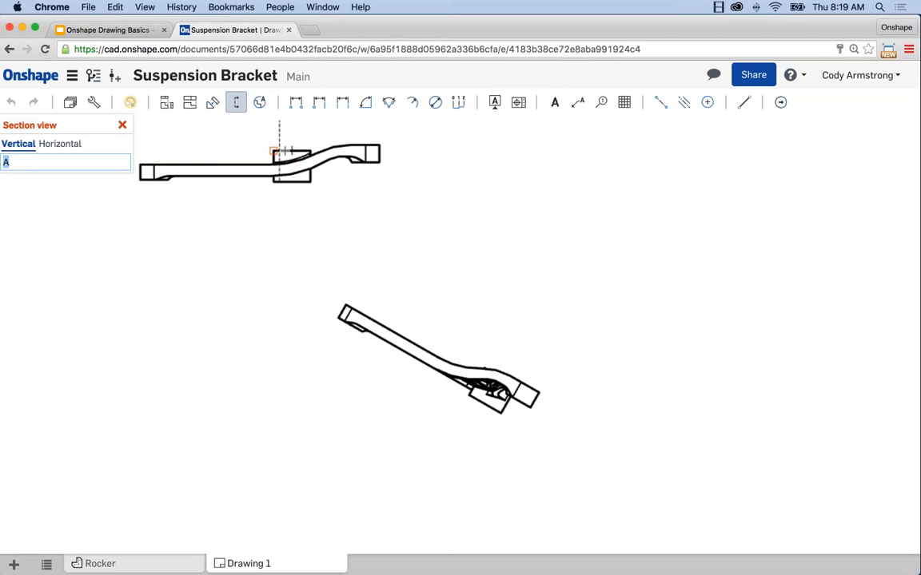
pyautogui.click(292, 151)
pyautogui.moveTo(283, 161); pyautogui.dragTo(302, 206, button='middle')
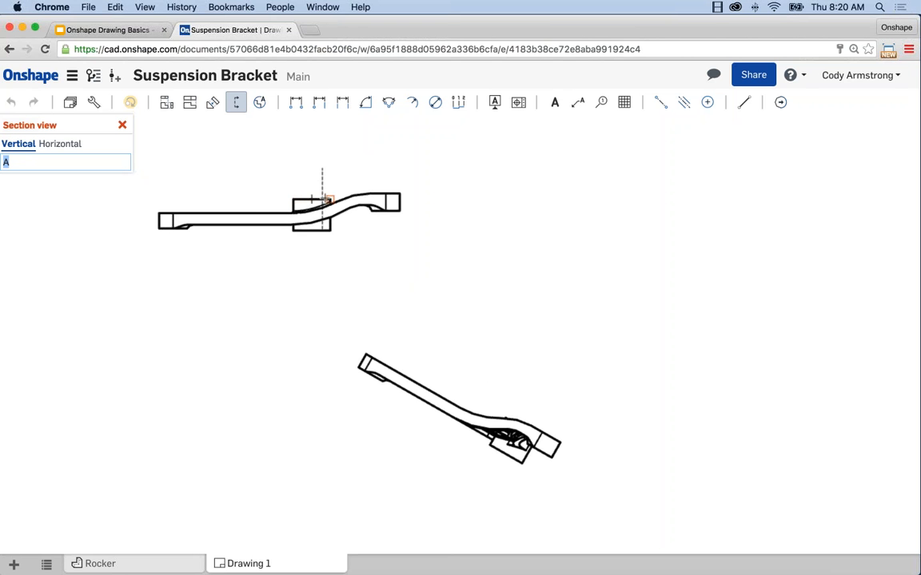
pyautogui.scroll(-3, 366, 261)
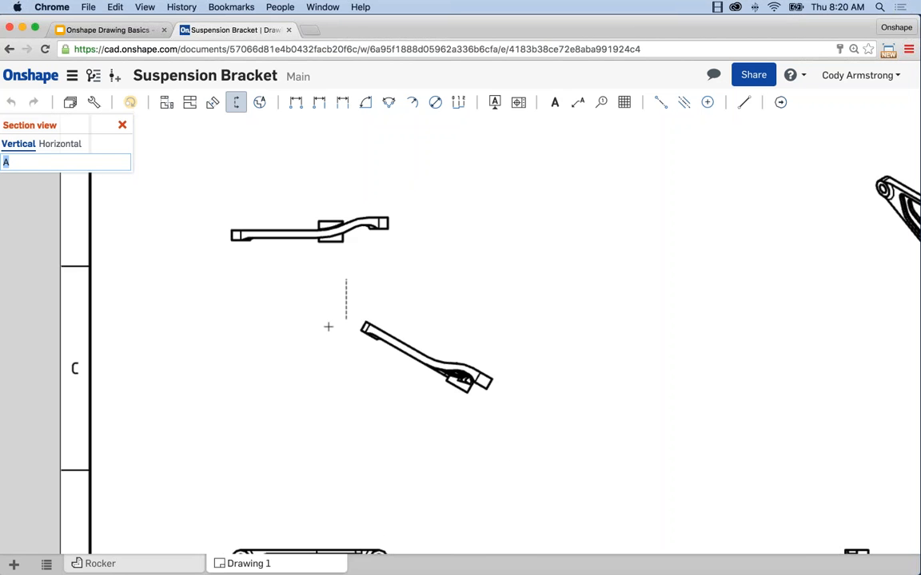
pyautogui.moveTo(317, 301); pyautogui.dragTo(316, 231, button='middle')
pyautogui.scroll(5, 251, 495)
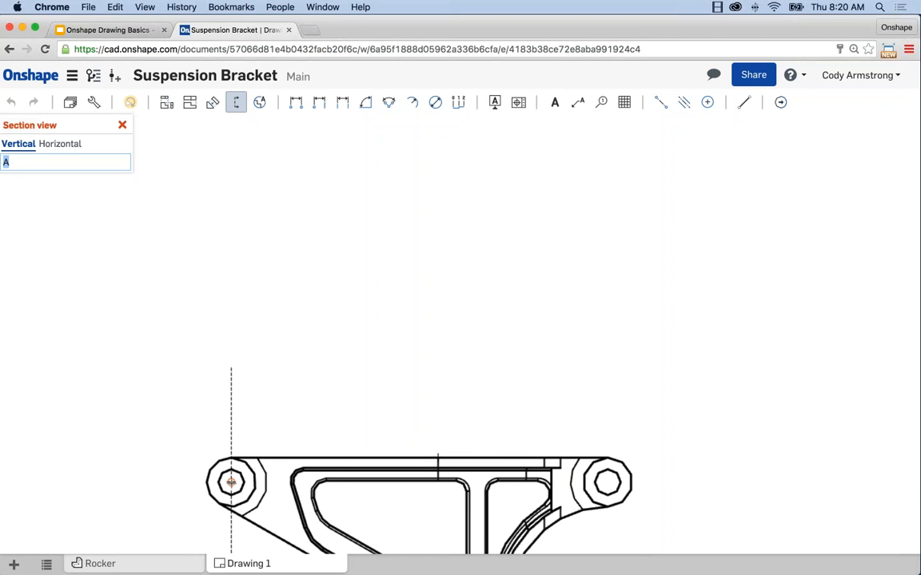
pyautogui.scroll(-2, 323, 361)
pyautogui.moveTo(320, 273); pyautogui.dragTo(281, 342, button='middle')
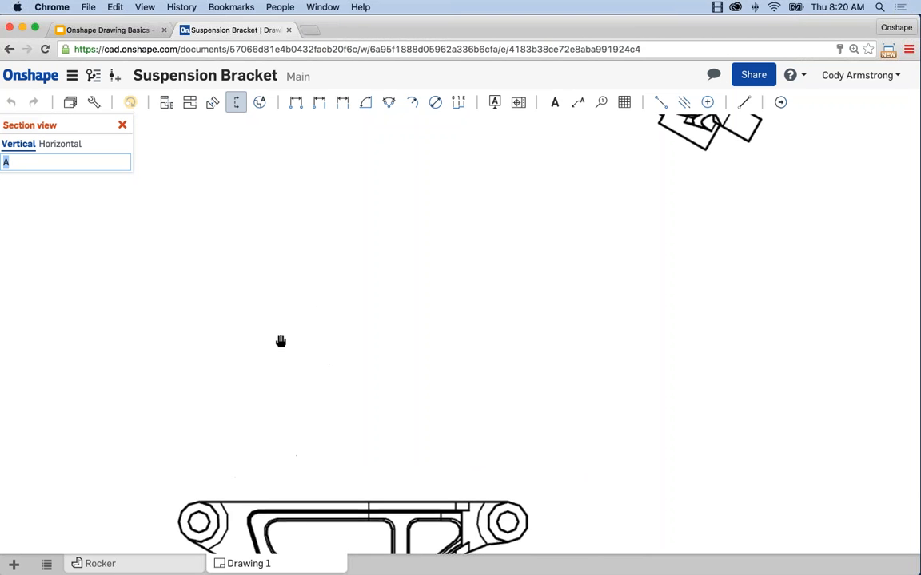
pyautogui.scroll(-3, 292, 305)
pyautogui.moveTo(311, 301)
pyautogui.mouseDown(button='middle')
pyautogui.moveTo(313, 393)
pyautogui.moveTo(311, 301)
pyautogui.moveTo(304, 316)
pyautogui.mouseUp(button='middle')
pyautogui.scroll(3, 344, 170)
pyautogui.moveTo(342, 237); pyautogui.dragTo(329, 363, button='middle')
pyautogui.scroll(3, 316, 274)
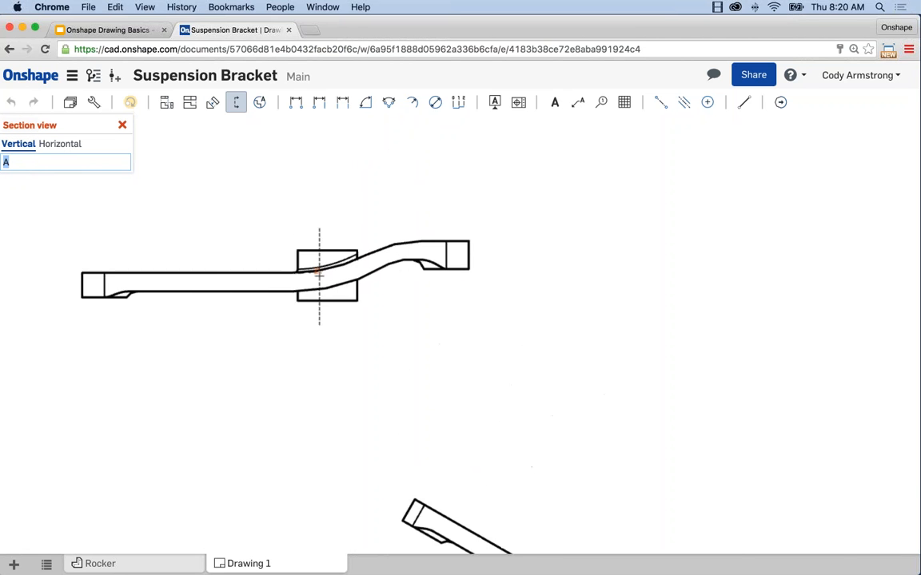
pyautogui.scroll(2, 318, 273)
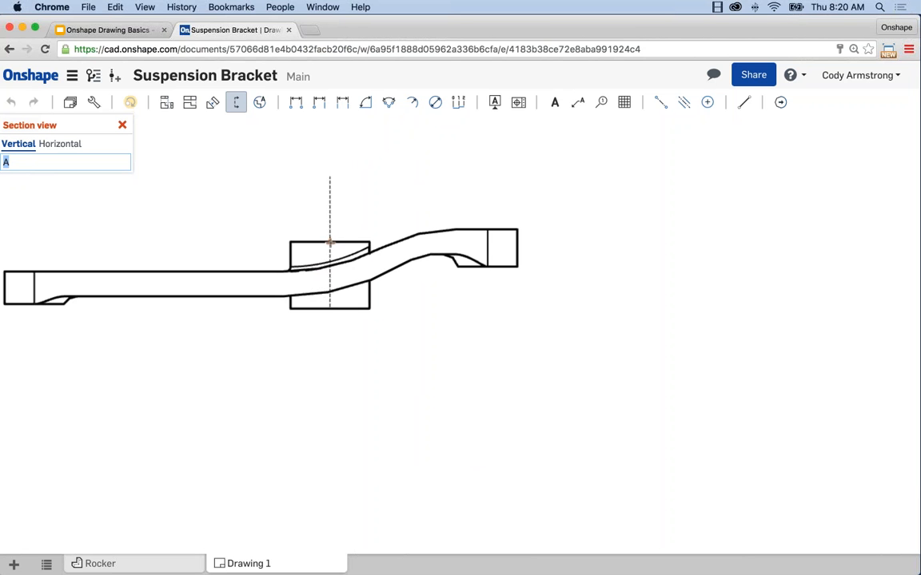
pyautogui.click(329, 243)
# Place section view A-A in row D, to the right of the top view and in line with it
pyautogui.scroll(-2, 329, 244)
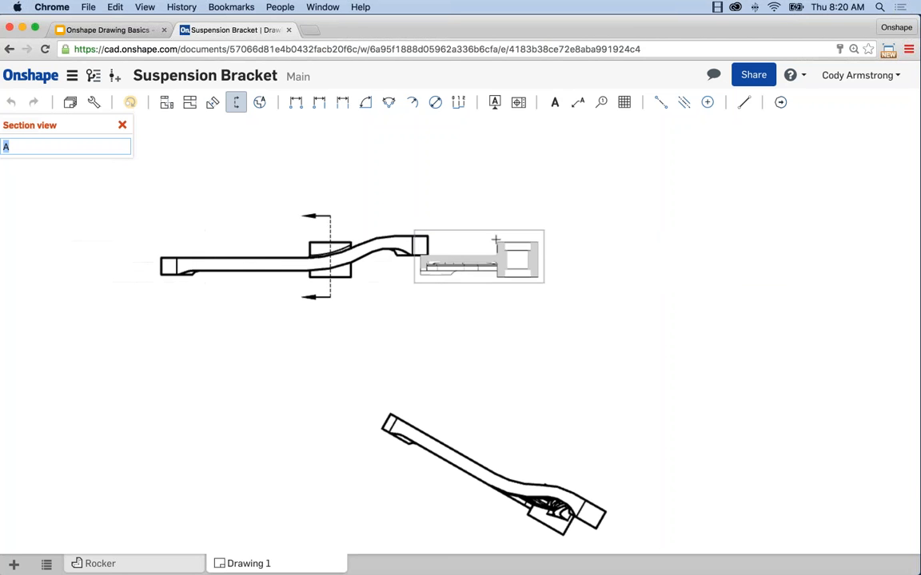
pyautogui.scroll(-2, 677, 239)
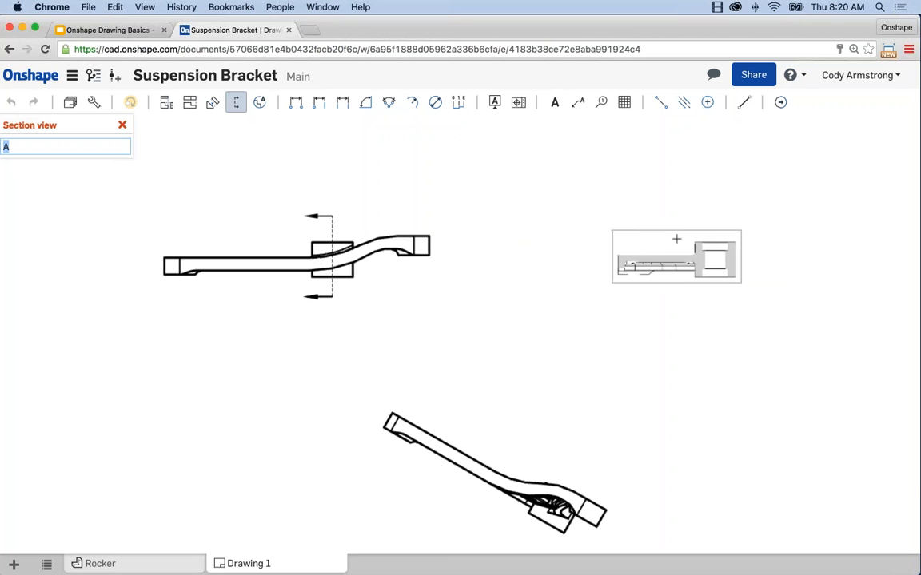
pyautogui.moveTo(586, 275)
pyautogui.mouseDown(button='middle')
pyautogui.moveTo(621, 278)
pyautogui.moveTo(672, 306)
pyautogui.mouseUp(button='middle')
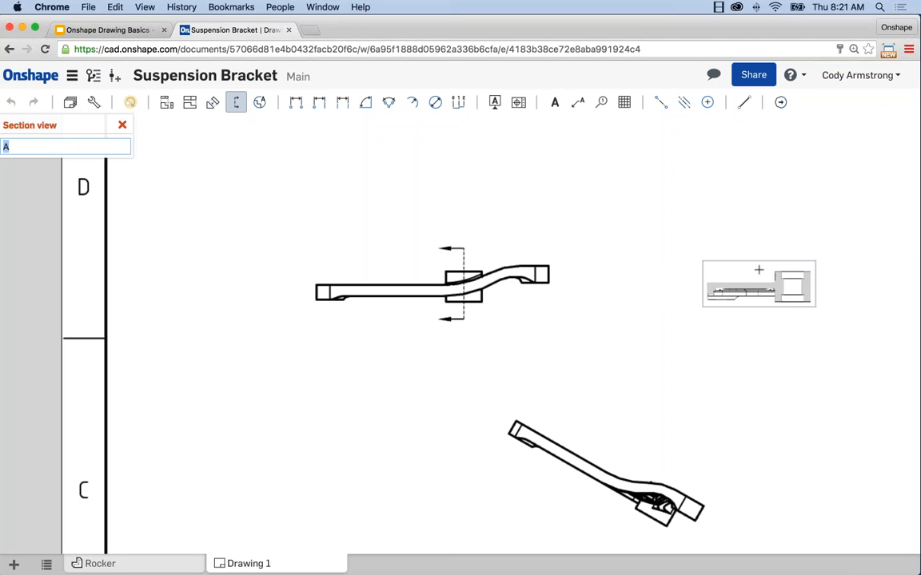
pyautogui.click(758, 270)
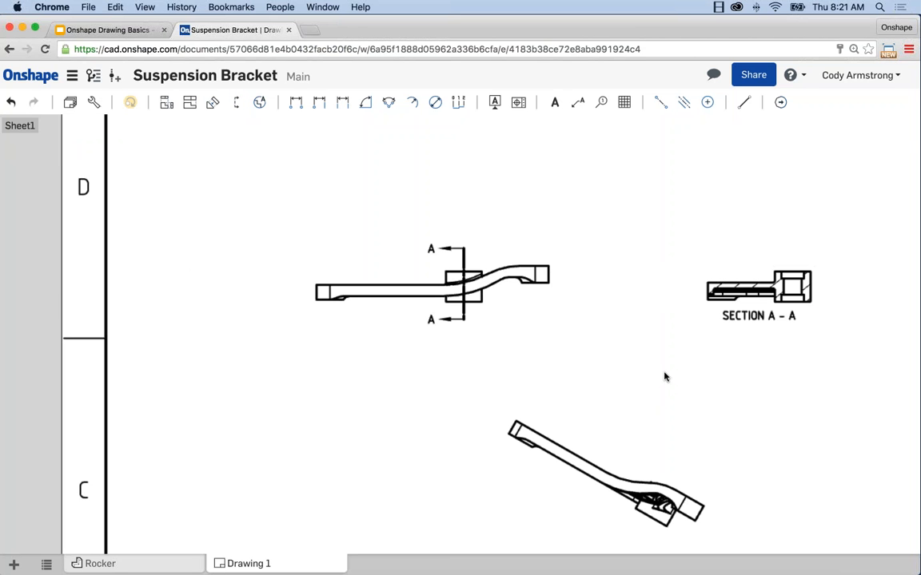
# Shift section view A-A slightly to the right along its alignment with the top view
pyautogui.scroll(-3, 663, 372)
pyautogui.moveTo(664, 387); pyautogui.dragTo(417, 355, button='middle')
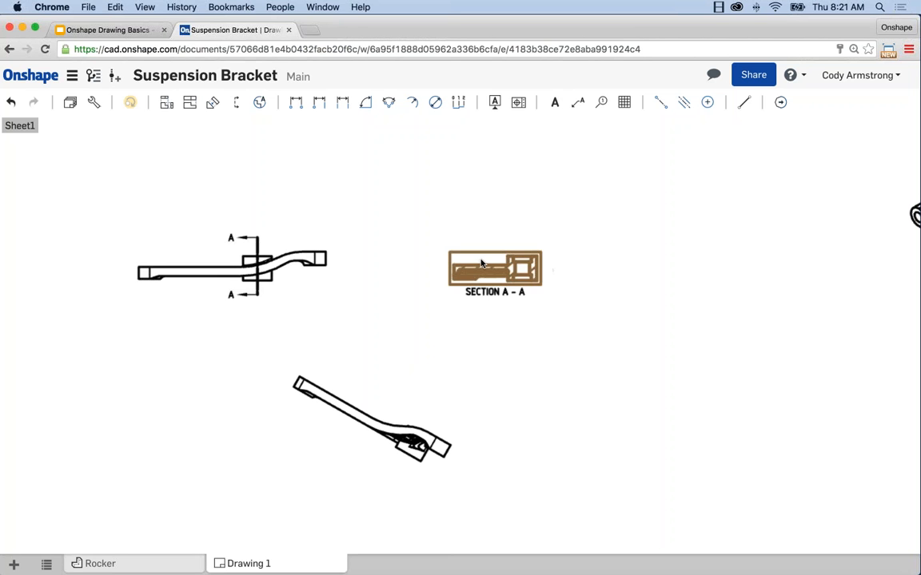
pyautogui.moveTo(482, 264); pyautogui.dragTo(488, 264)
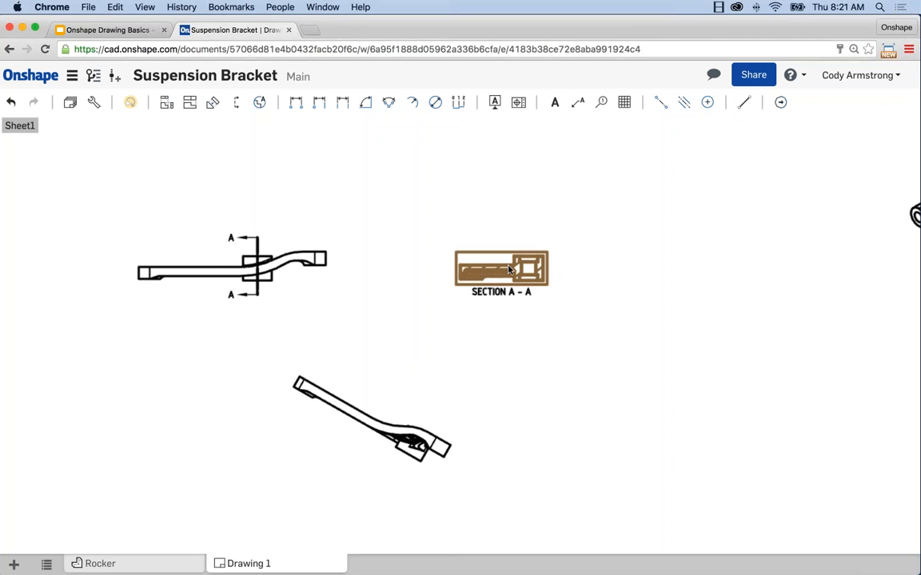
pyautogui.click(512, 333)
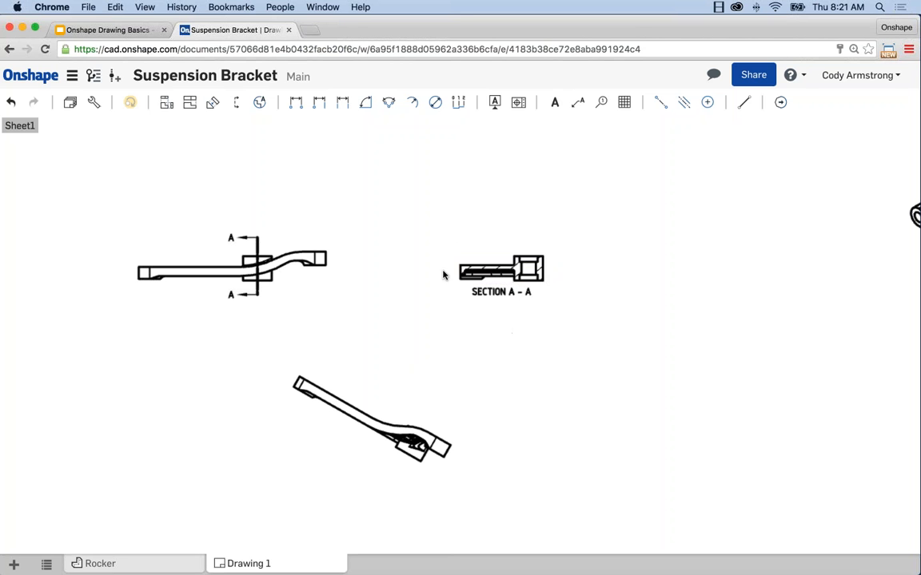
# Move the front view a little to the left in row B, taking the aligned top and auxiliary views with it
pyautogui.scroll(-2, 359, 308)
pyautogui.moveTo(454, 353); pyautogui.dragTo(468, 276, button='middle')
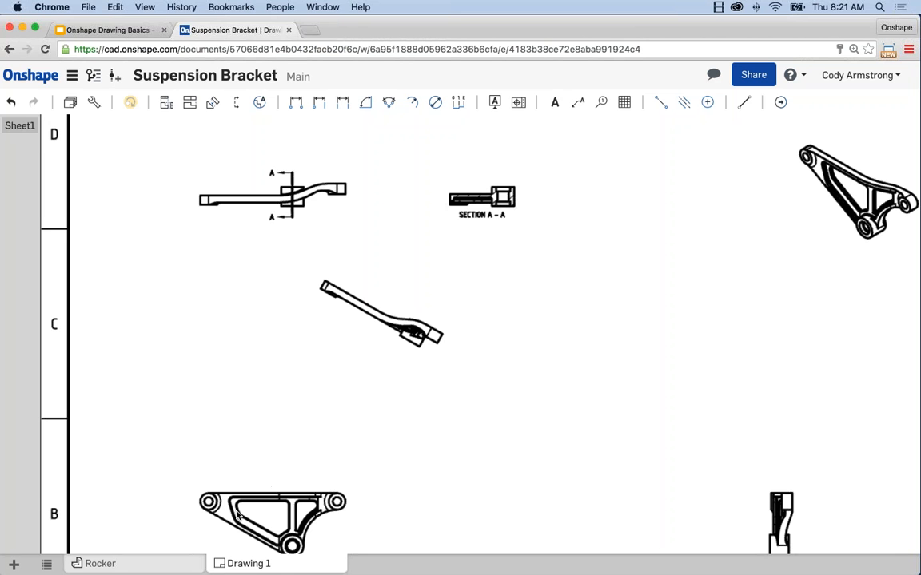
pyautogui.moveTo(237, 516); pyautogui.dragTo(201, 516)
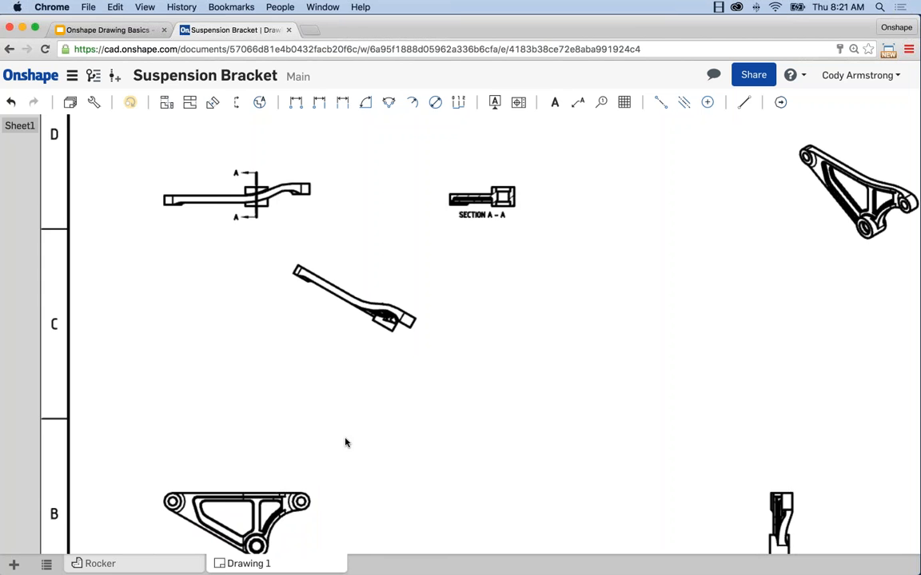
pyautogui.scroll(-1, 345, 442)
pyautogui.moveTo(362, 427); pyautogui.dragTo(347, 397, button='middle')
pyautogui.scroll(-1, 352, 409)
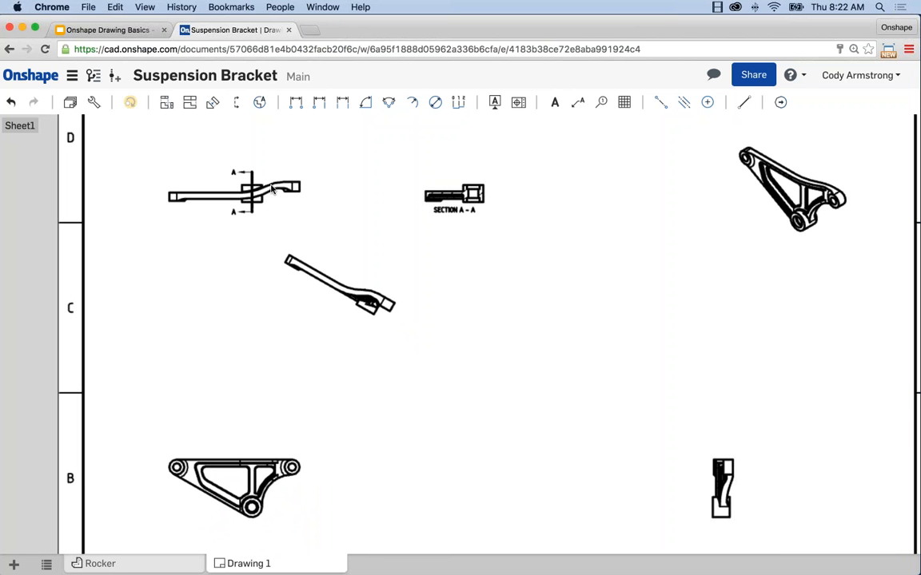
pyautogui.rightClick(244, 171)
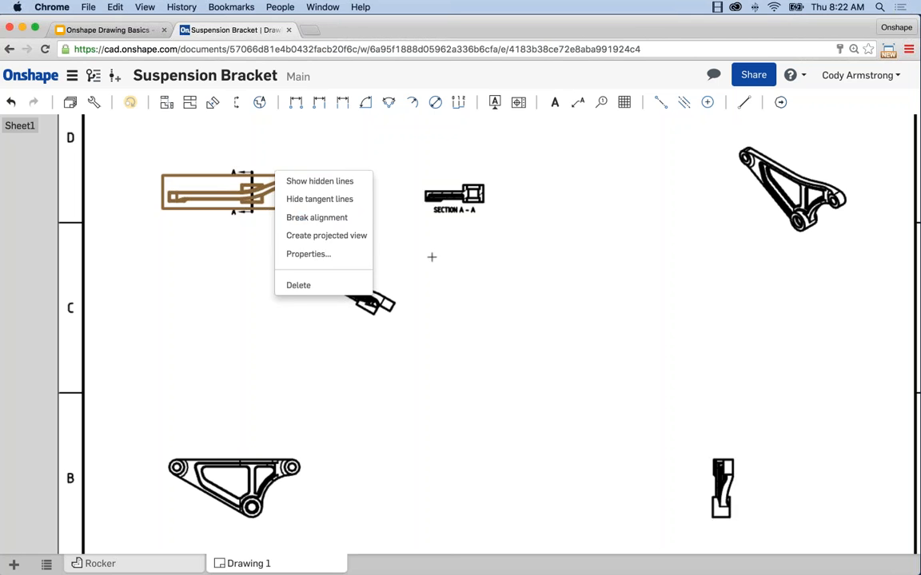
pyautogui.click(425, 272)
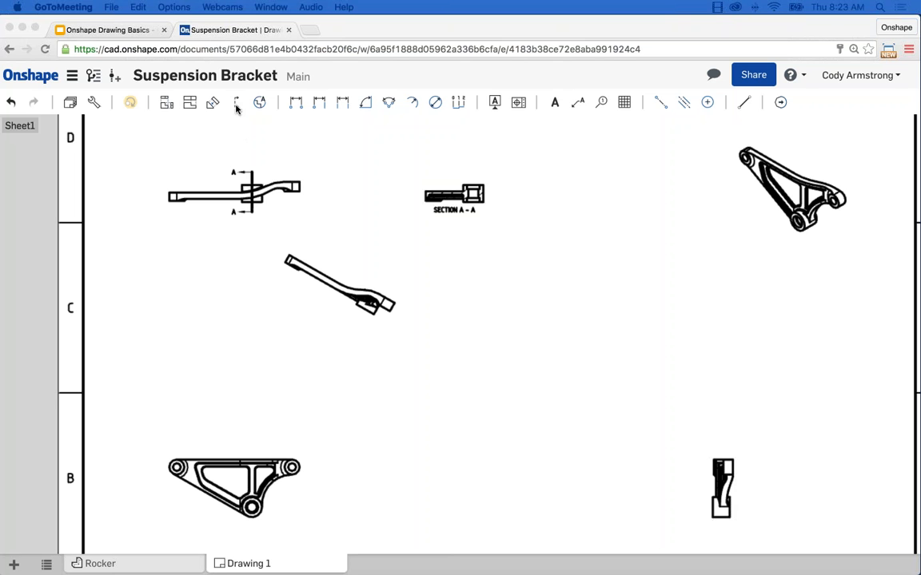
pyautogui.click(231, 144)
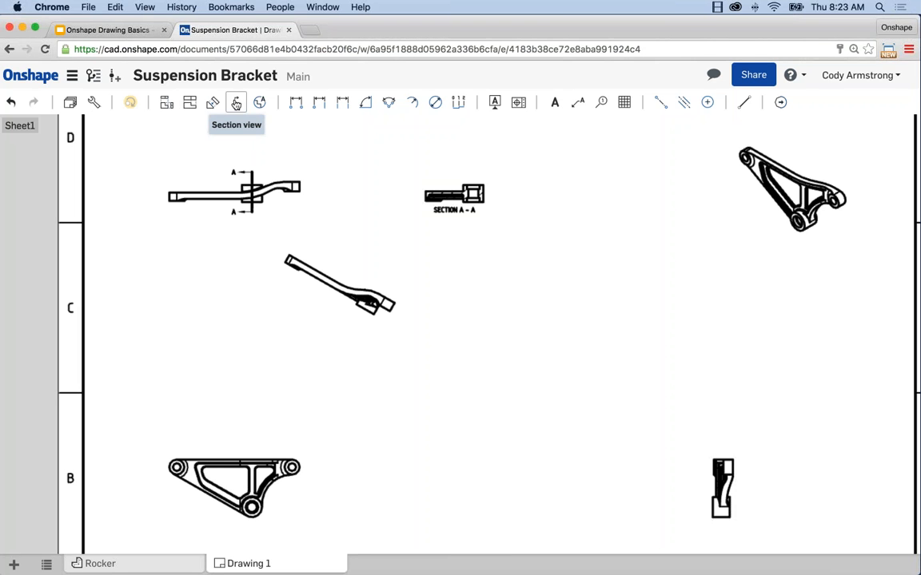
pyautogui.scroll(2, 462, 232)
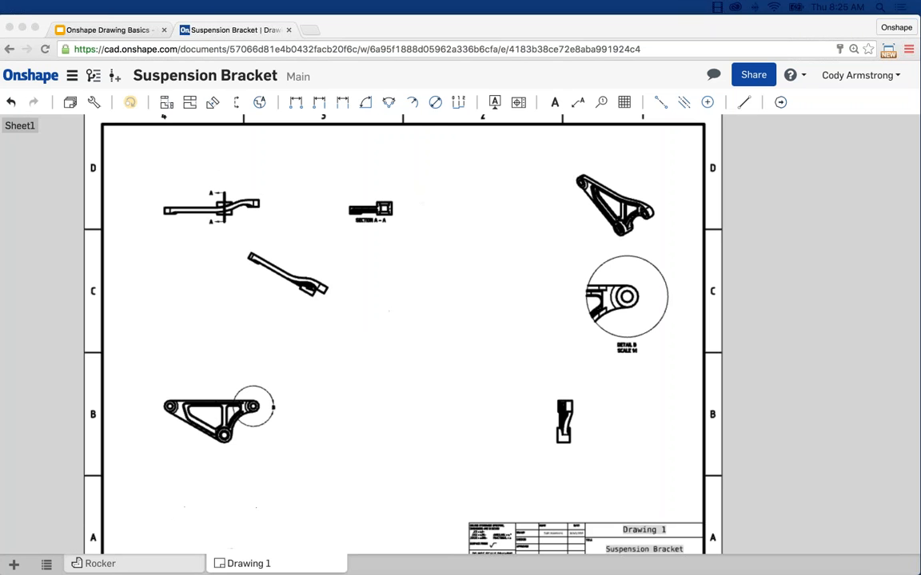
pyautogui.click(459, 321)
pyautogui.scroll(-2, 459, 317)
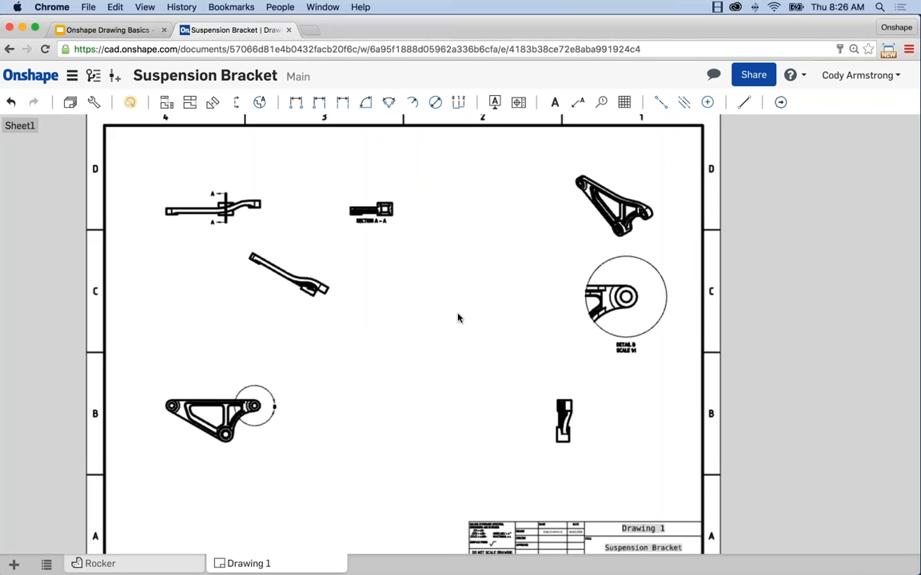
pyautogui.moveTo(489, 307); pyautogui.dragTo(518, 299, button='middle')
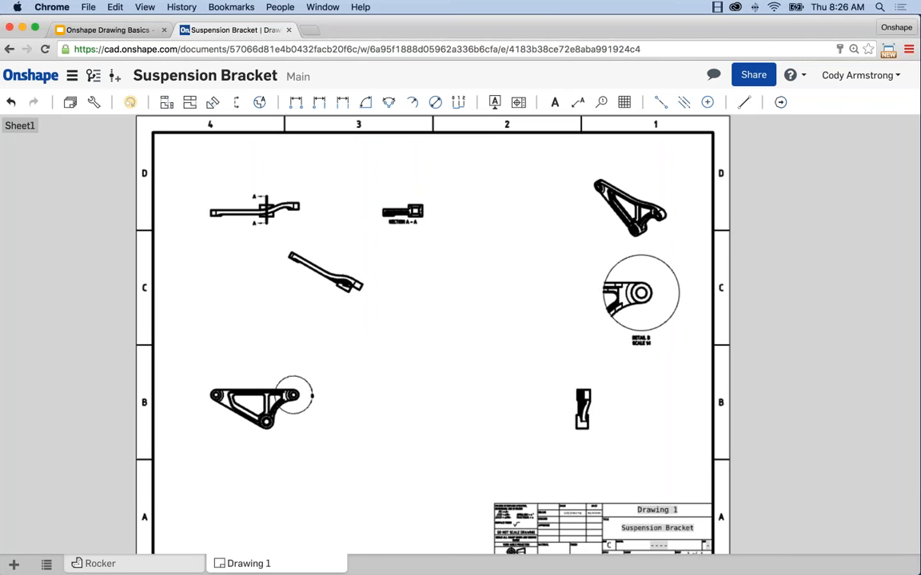
pyautogui.moveTo(384, 409); pyautogui.dragTo(393, 392, button='middle')
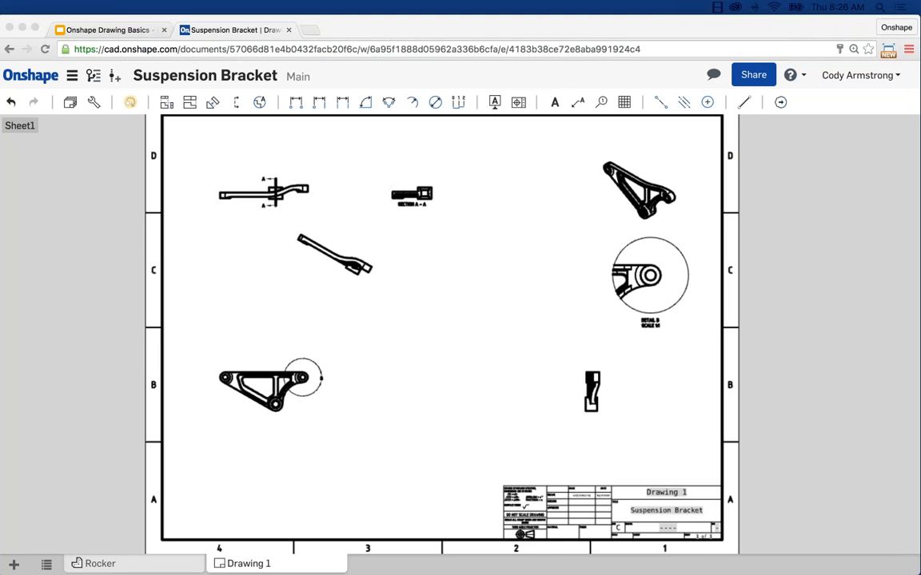
pyautogui.click(318, 318)
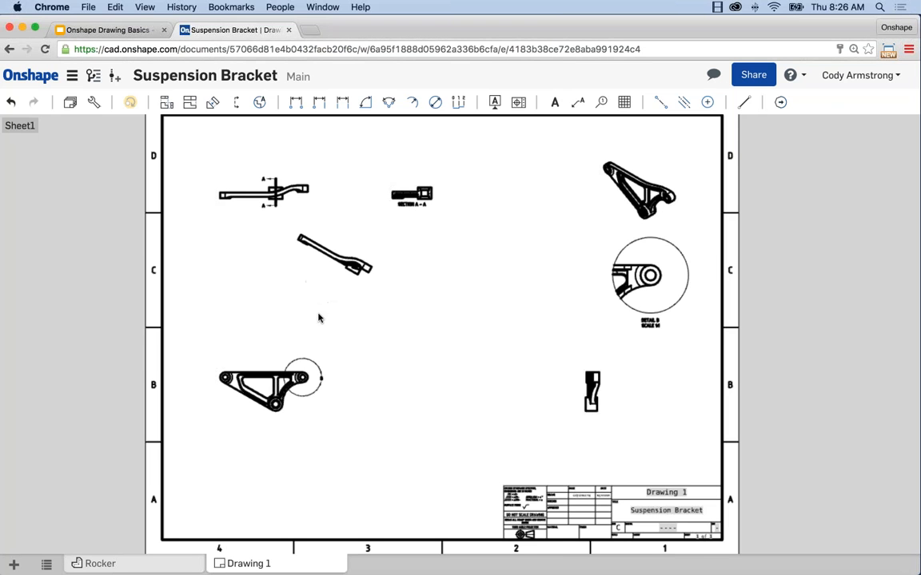
# Start another detail view, labelled C, and draw its circle around the upper-left boss of the front view
pyautogui.scroll(3, 266, 338)
pyautogui.moveTo(242, 353); pyautogui.dragTo(286, 302, button='middle')
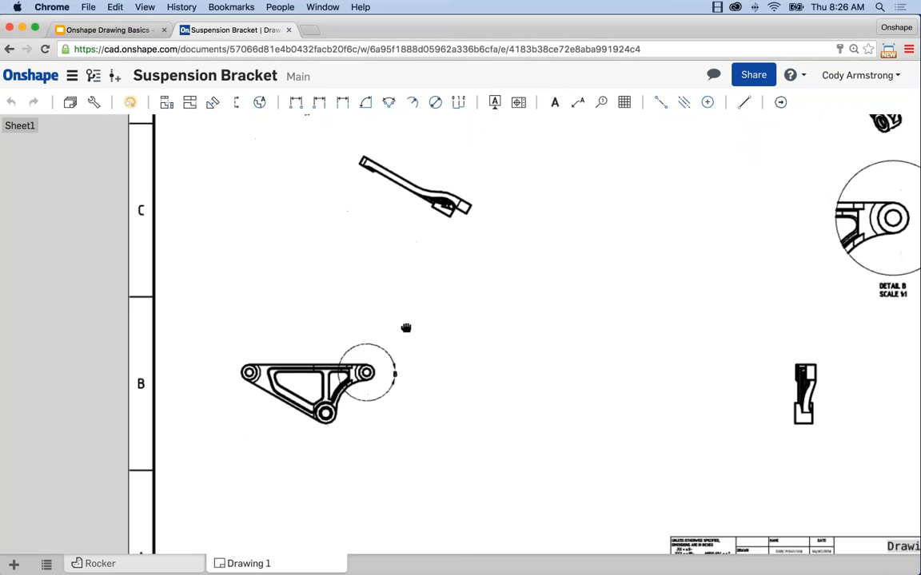
pyautogui.click(261, 105)
pyautogui.scroll(4, 249, 371)
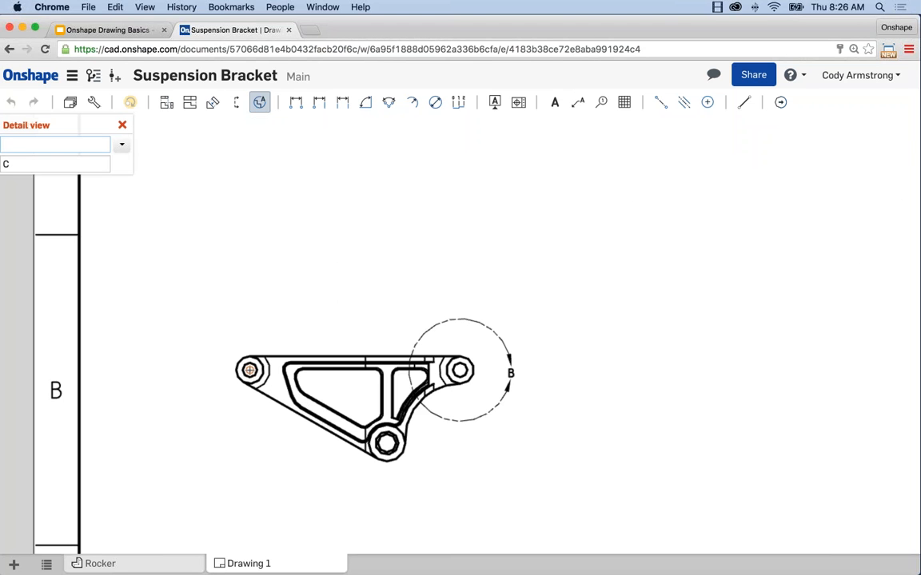
pyautogui.click(250, 370)
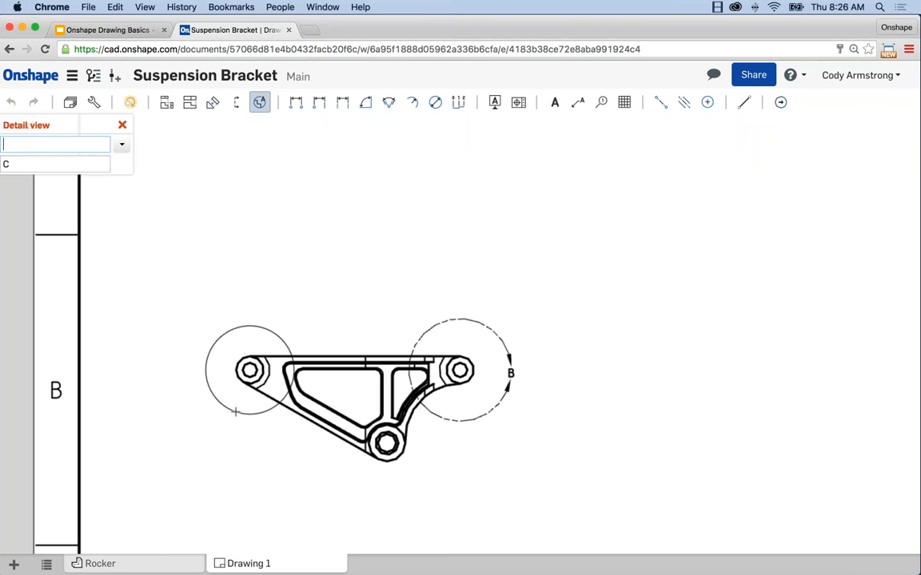
pyautogui.click(235, 411)
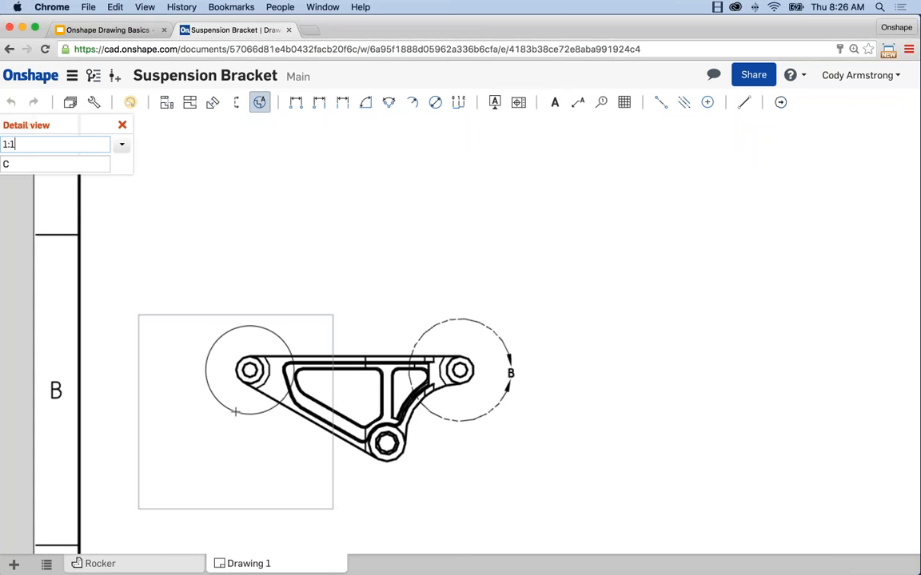
# Place detail view C at scale 1:1 in row B, beneath detail B and beside the projected side view
pyautogui.scroll(-5, 235, 412)
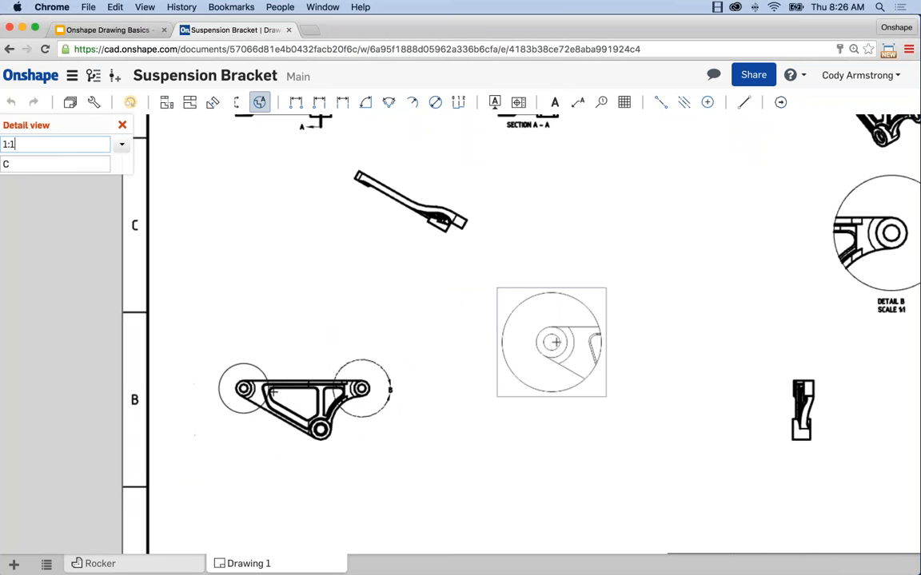
pyautogui.moveTo(570, 342); pyautogui.dragTo(372, 335, button='middle')
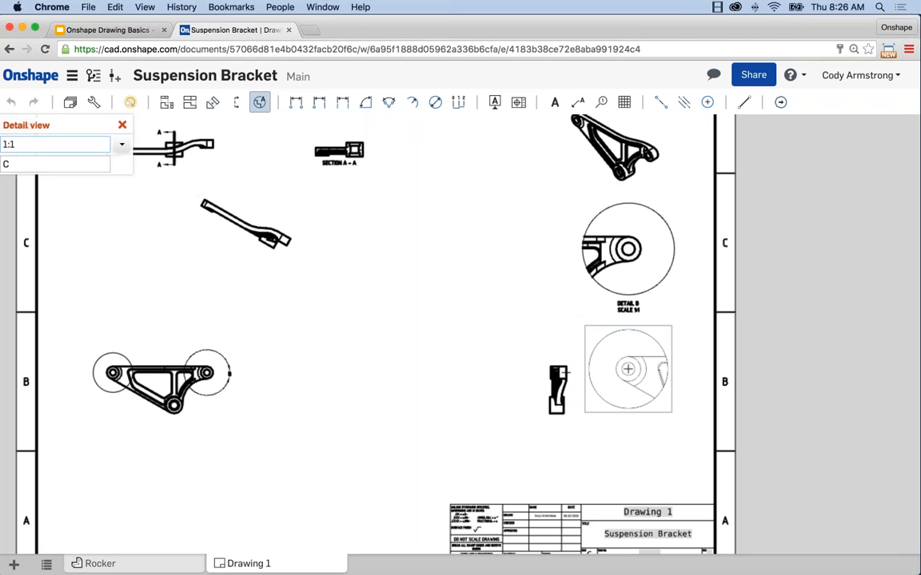
pyautogui.click(630, 369)
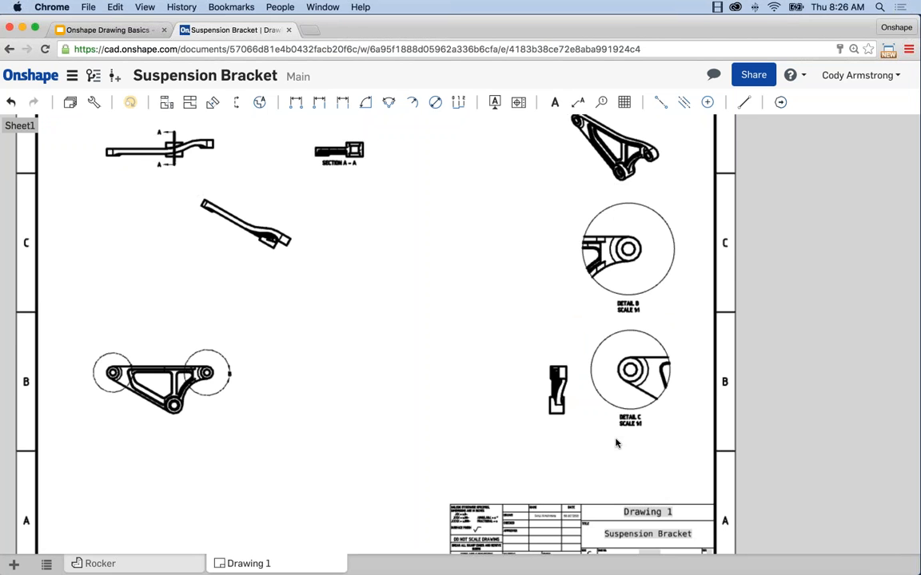
# Dimension the horizontal distance between the centres of the front view's two upper holes, placing it above the view
pyautogui.scroll(-1, 451, 275)
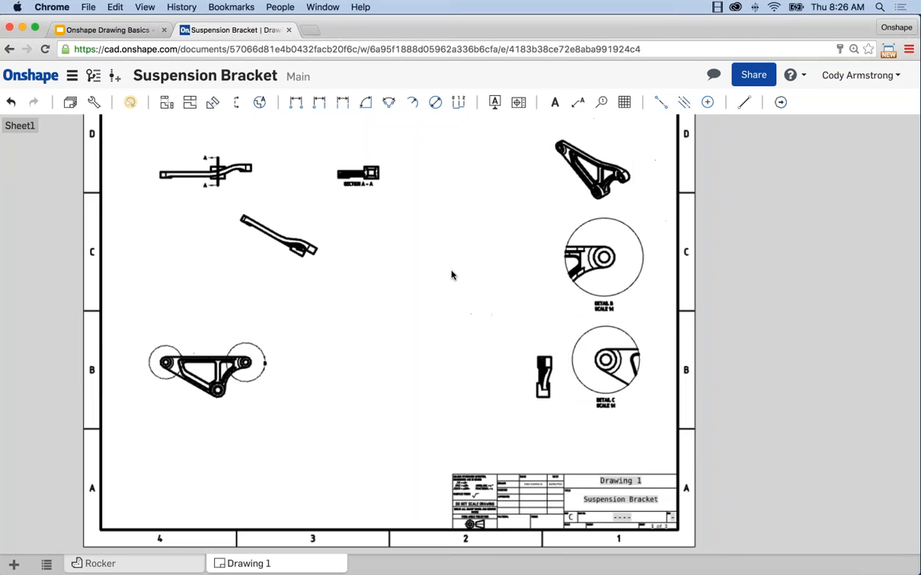
pyautogui.moveTo(469, 317)
pyautogui.mouseDown(button='middle')
pyautogui.moveTo(481, 341)
pyautogui.moveTo(522, 331)
pyautogui.mouseUp(button='middle')
pyautogui.scroll(-1, 474, 325)
pyautogui.scroll(-1, 505, 329)
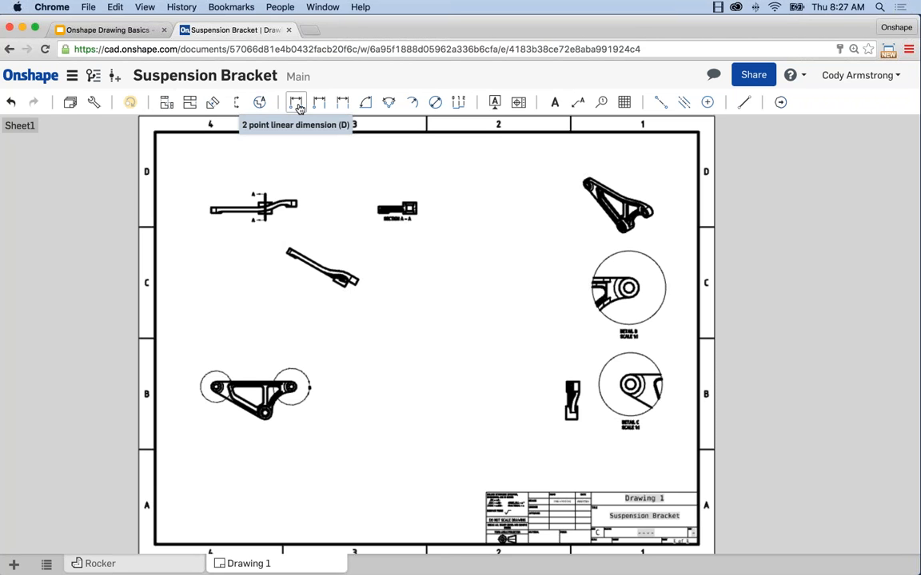
pyautogui.click(297, 104)
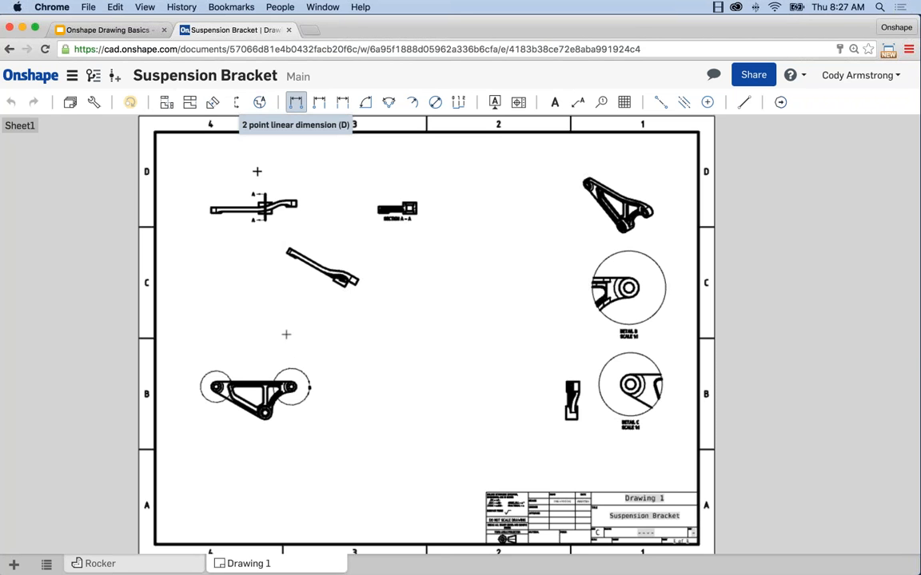
pyautogui.scroll(5, 286, 334)
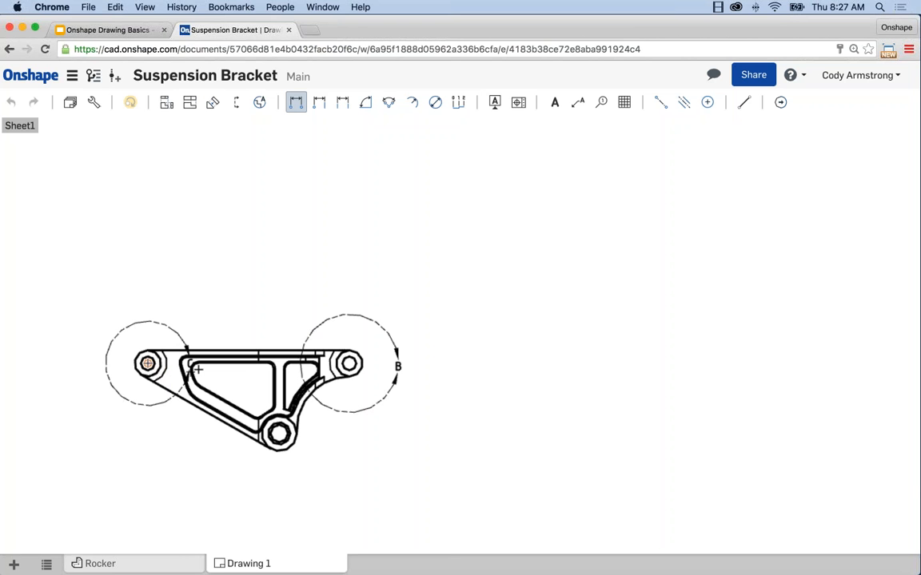
pyautogui.click(349, 364)
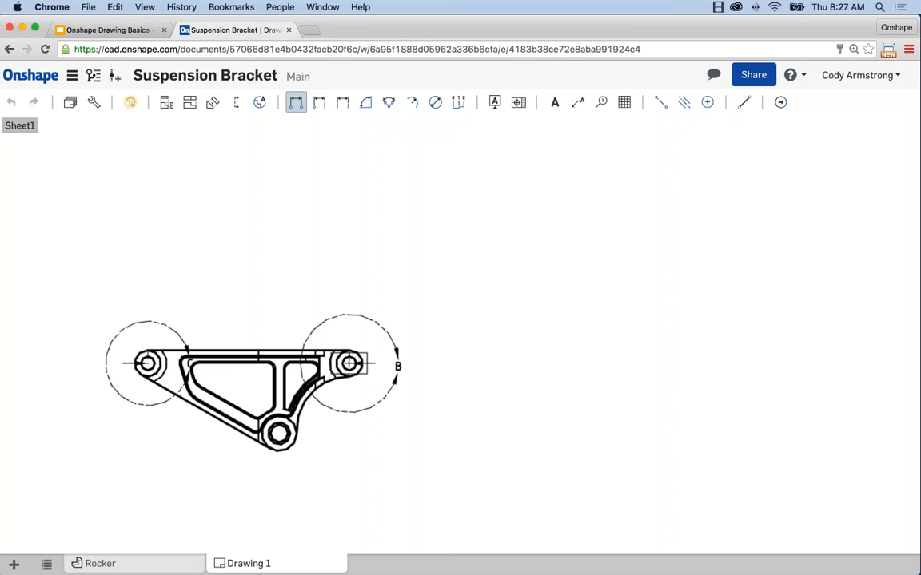
pyautogui.click(147, 363)
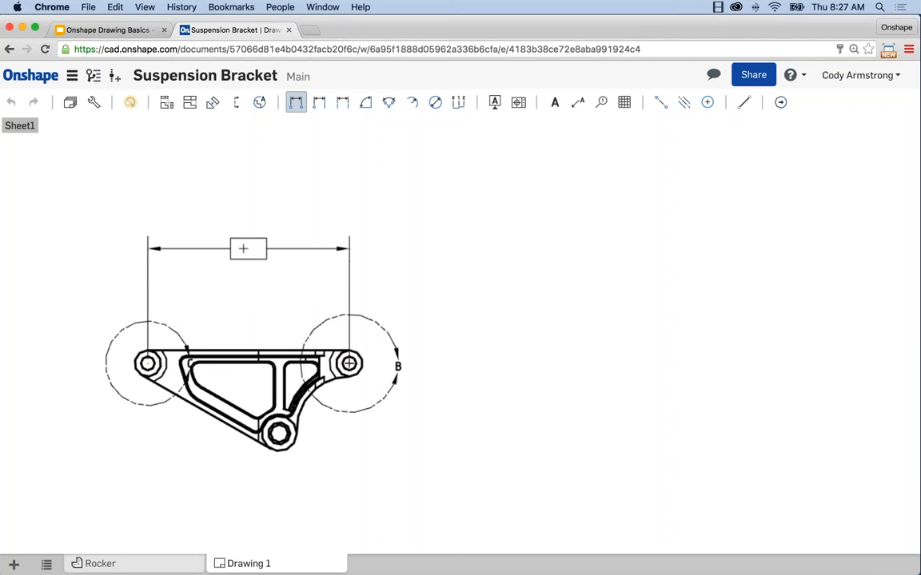
pyautogui.click(243, 248)
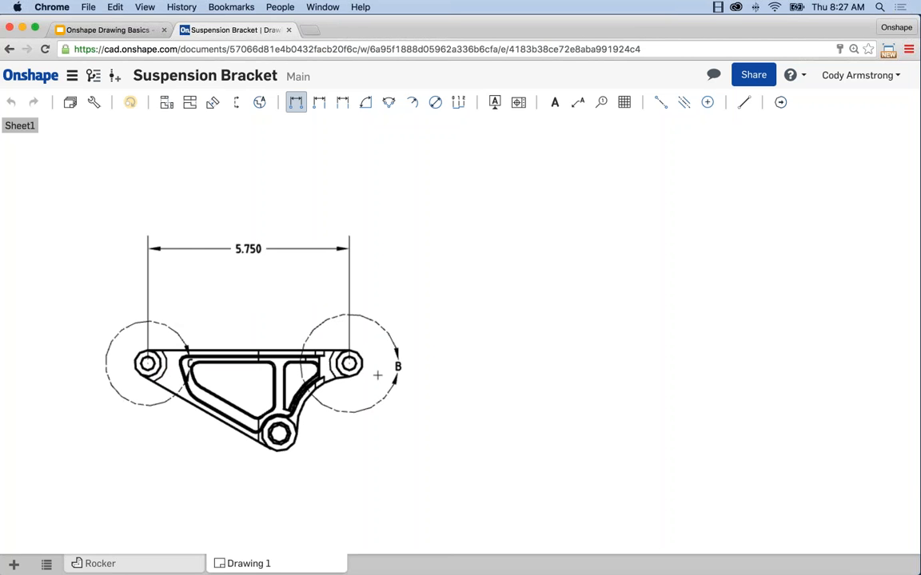
# Dimension the vertical distance between the front view's upper-right and lower hole centres, placing it to the right of the view
pyautogui.click(349, 364)
pyautogui.click(278, 433)
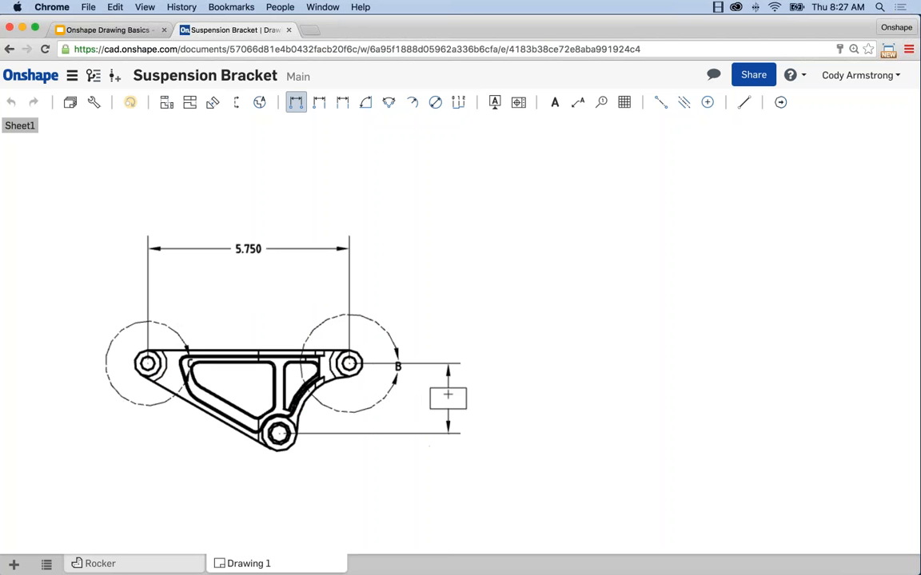
pyautogui.click(448, 396)
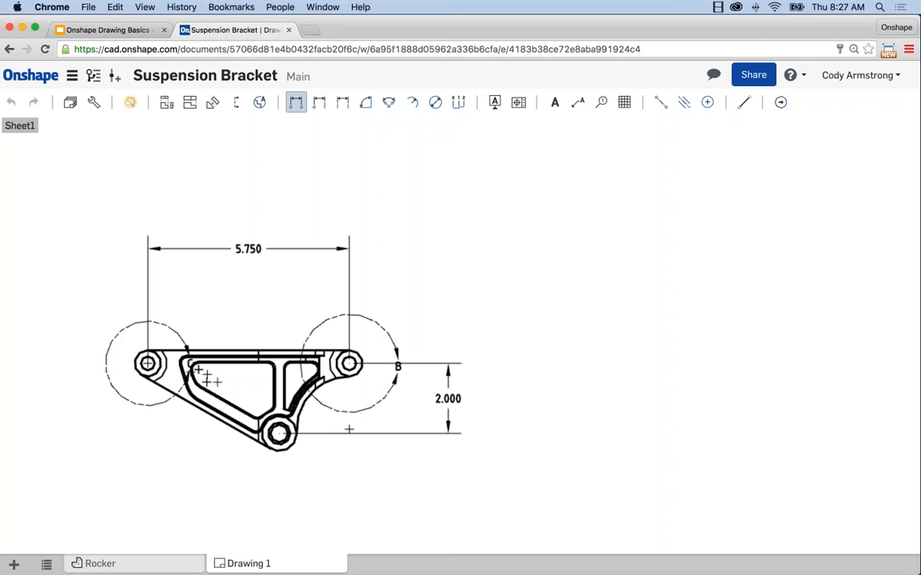
# Dimension the top view's overall length below the view and its boss width above the view
pyautogui.scroll(-4, 209, 378)
pyautogui.scroll(3, 299, 312)
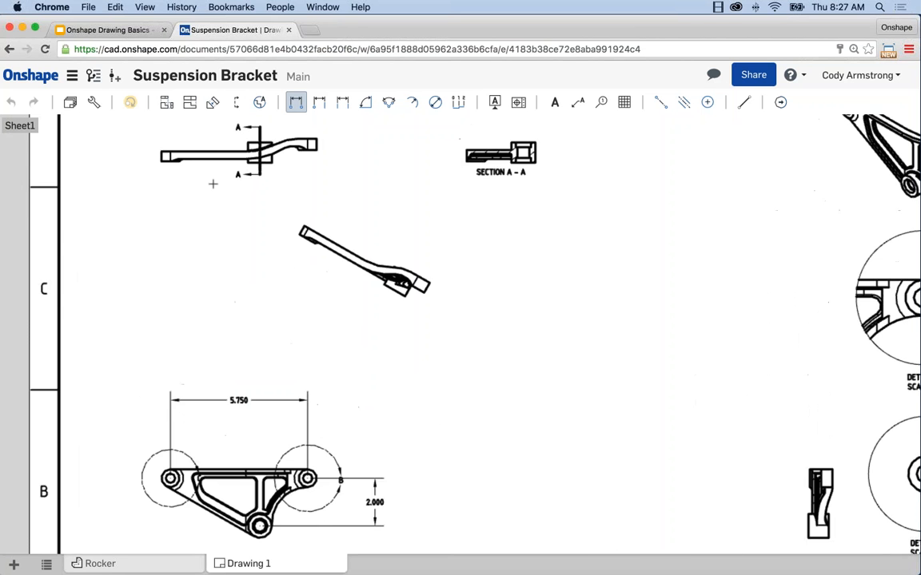
pyautogui.moveTo(213, 183); pyautogui.dragTo(206, 222, button='middle')
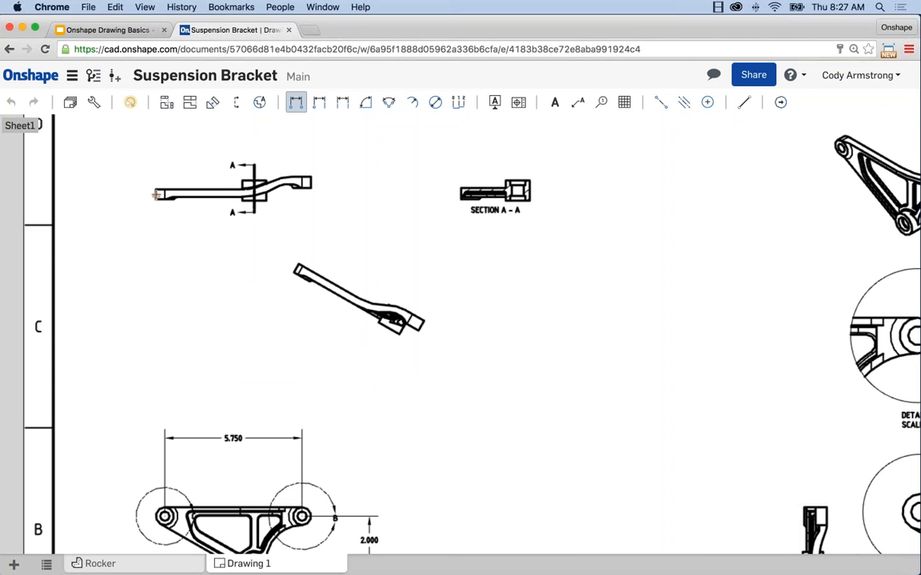
pyautogui.click(310, 183)
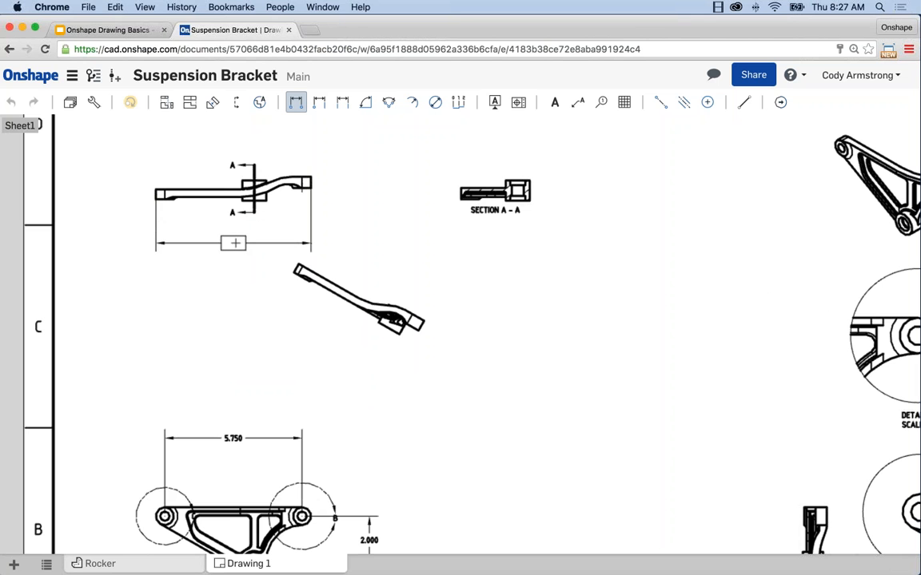
pyautogui.click(224, 242)
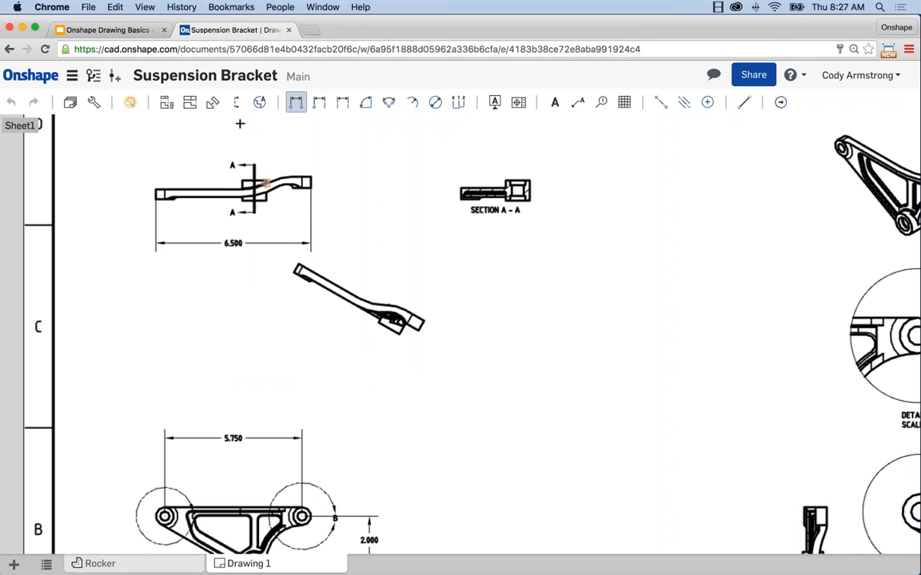
pyautogui.click(267, 181)
pyautogui.click(252, 143)
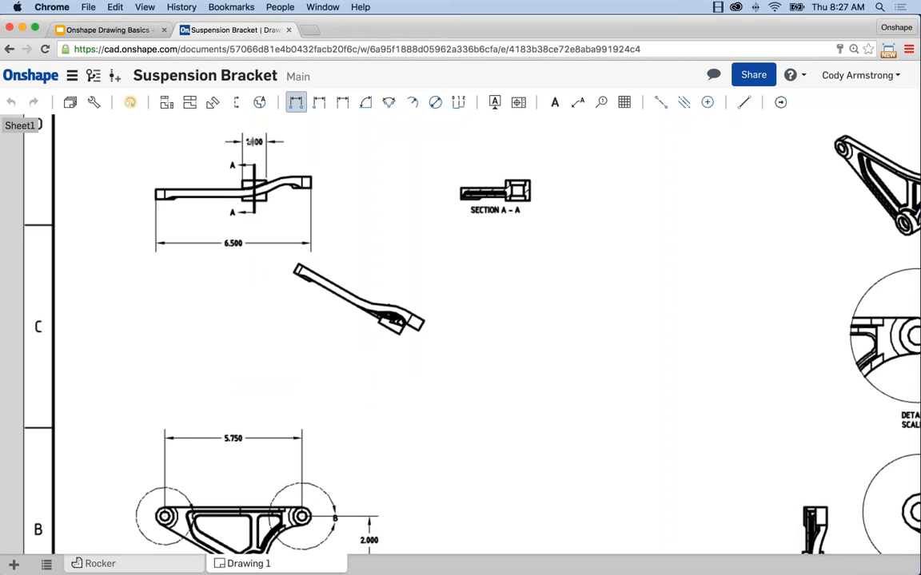
pyautogui.scroll(-2, 298, 220)
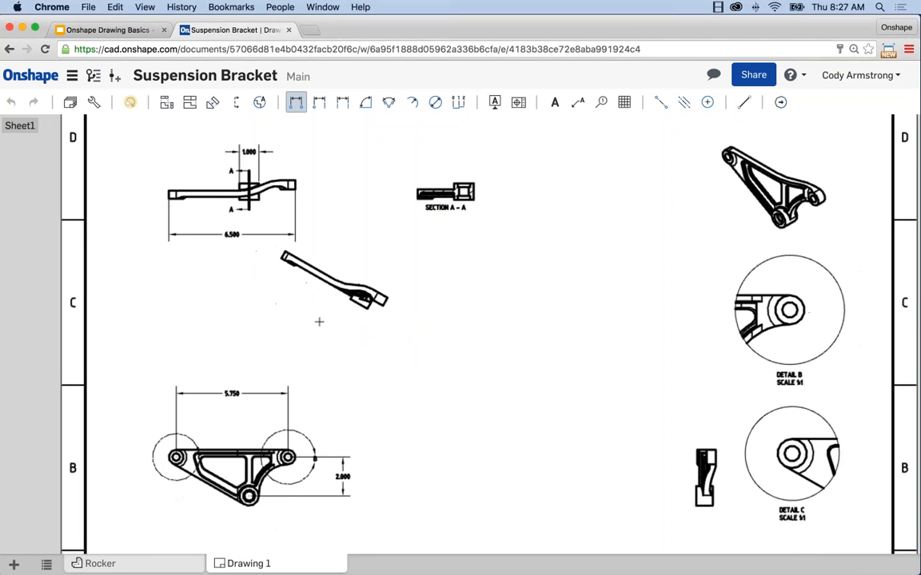
pyautogui.scroll(-1, 319, 322)
pyautogui.moveTo(376, 321); pyautogui.dragTo(376, 287, button='middle')
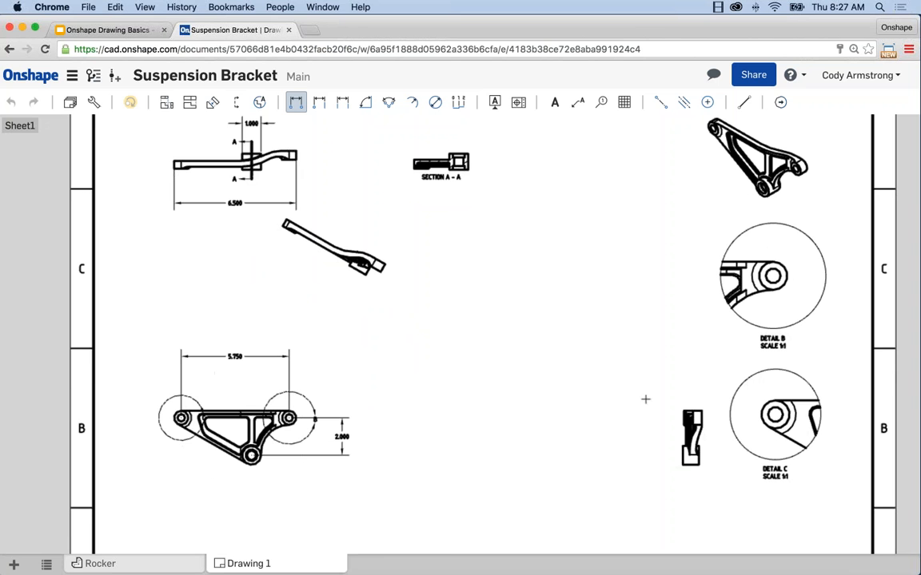
pyautogui.scroll(-2, 415, 356)
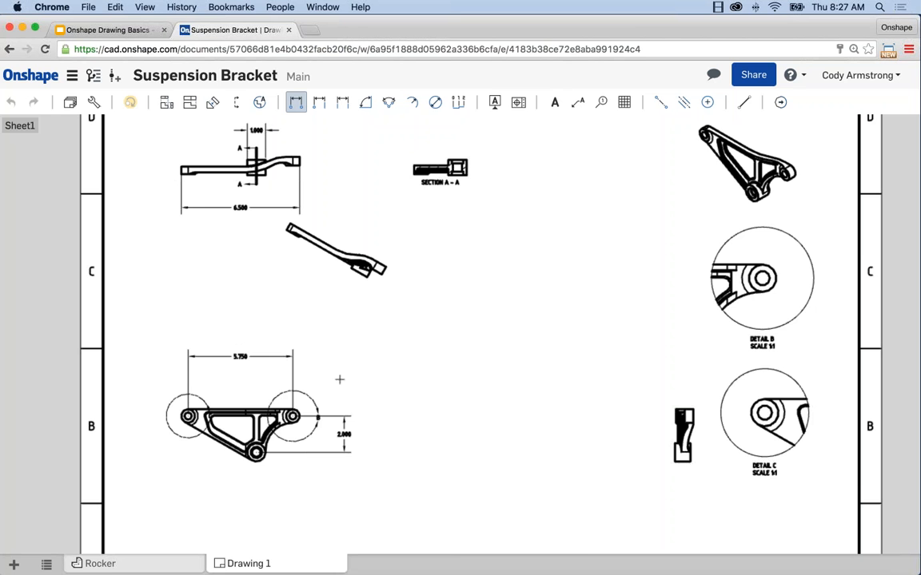
pyautogui.moveTo(339, 383); pyautogui.dragTo(342, 307, button='middle')
pyautogui.scroll(5, 293, 370)
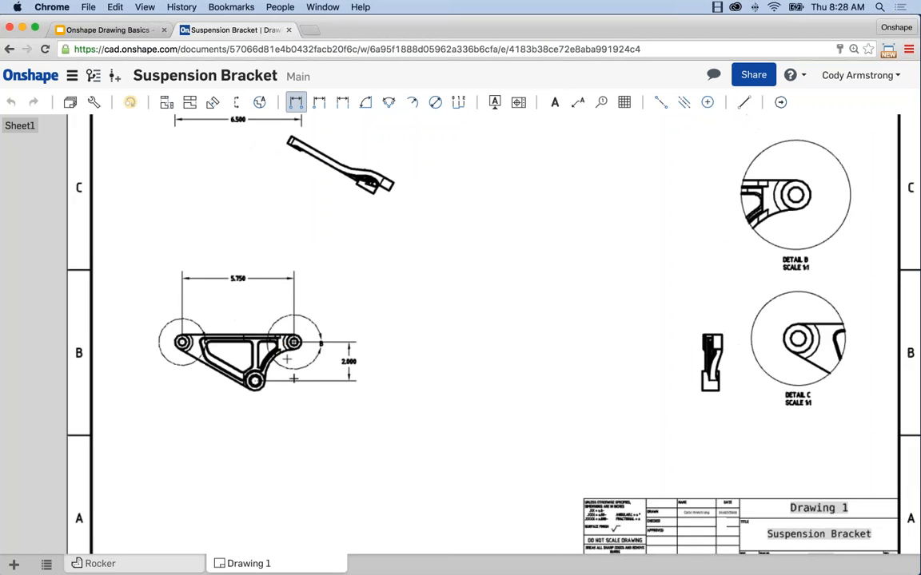
pyautogui.scroll(3, 293, 370)
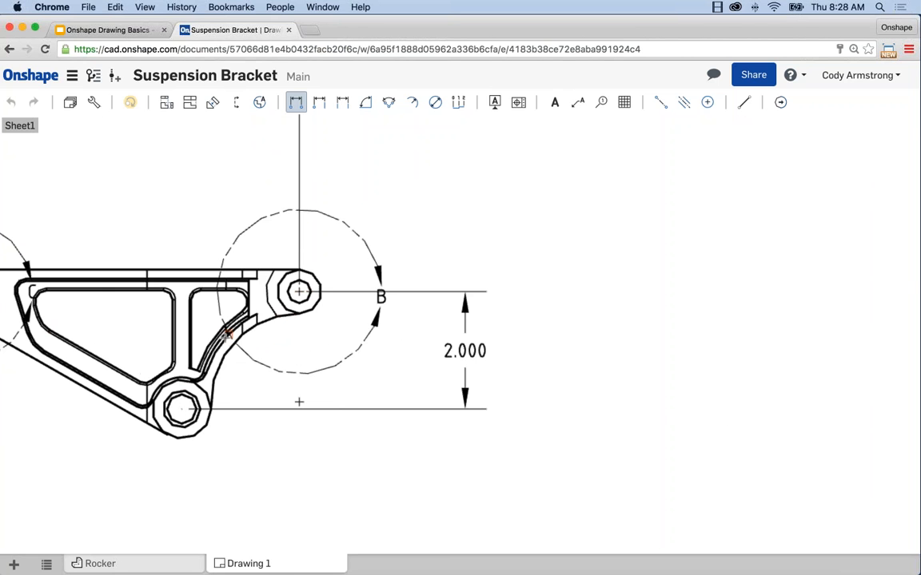
pyautogui.click(92, 357)
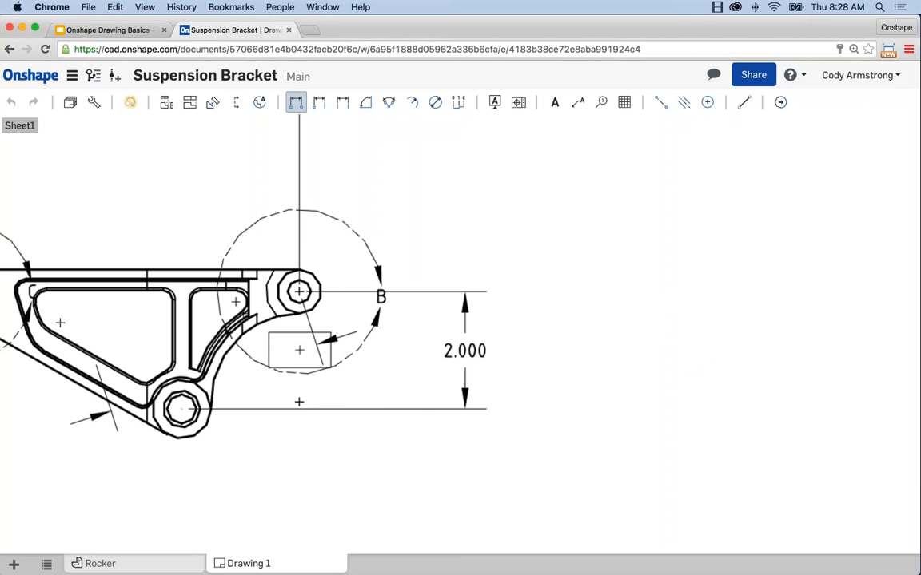
pyautogui.press('Escape')
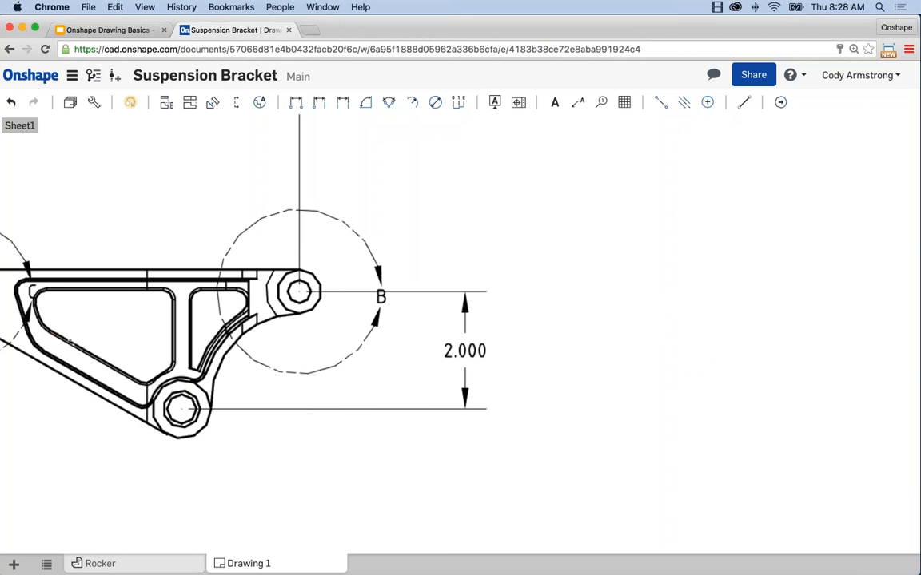
# Add a point-to-line dimension from the front view's upper-right hole centre to the larger pocket's sloped edge, placing it at the lower right
pyautogui.click(318, 103)
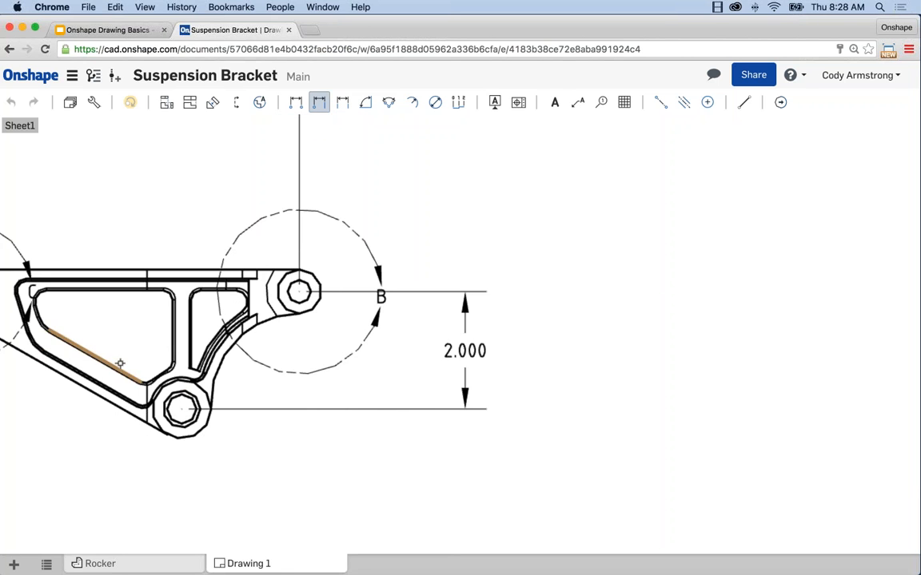
pyautogui.click(103, 358)
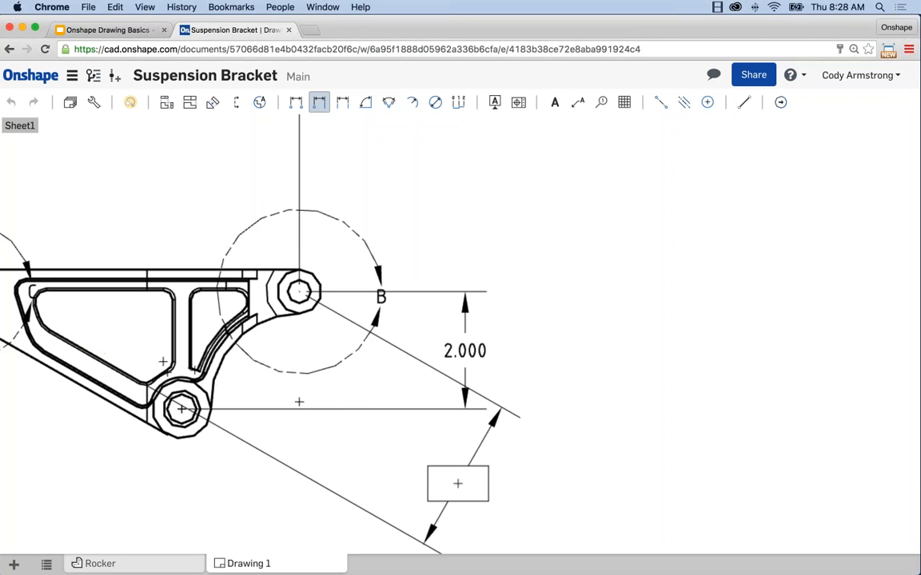
pyautogui.click(453, 485)
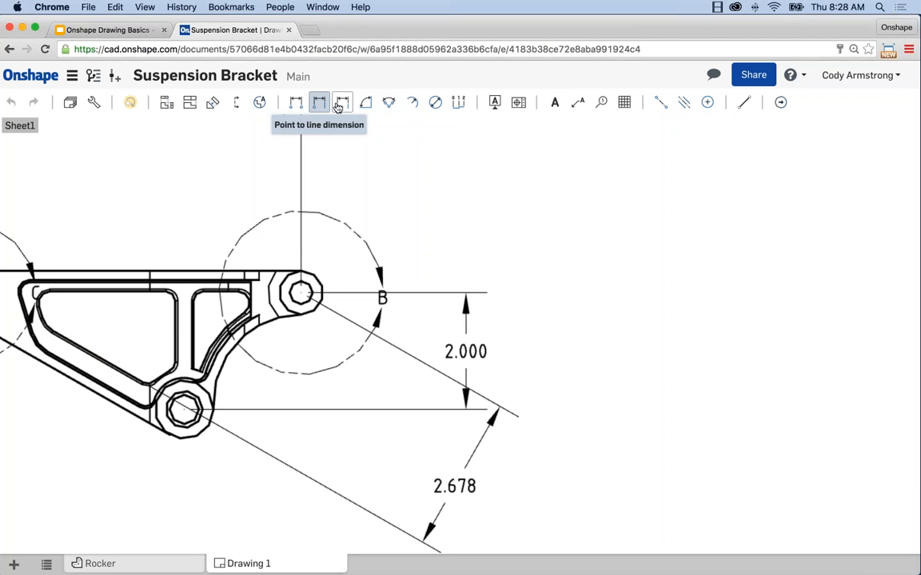
# Add a line-to-line dimension between the front view's top edge and the larger pocket's upper edge, placing it left of the view
pyautogui.scroll(-1, 389, 170)
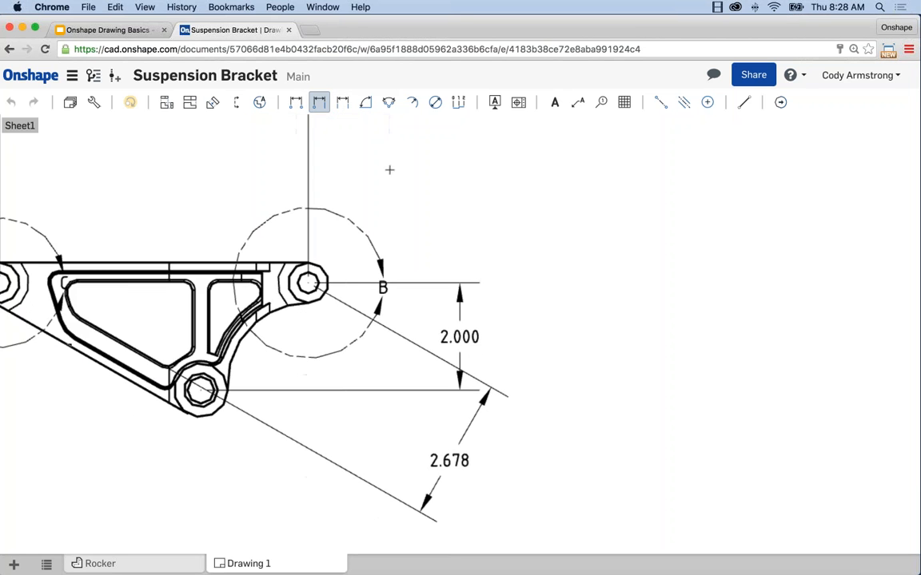
pyautogui.moveTo(366, 199); pyautogui.dragTo(564, 206, button='middle')
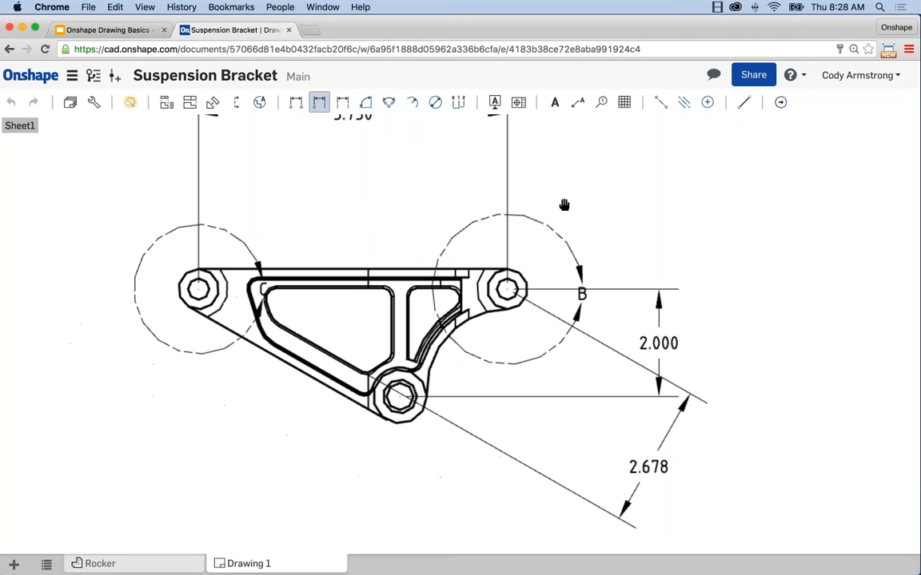
pyautogui.click(342, 101)
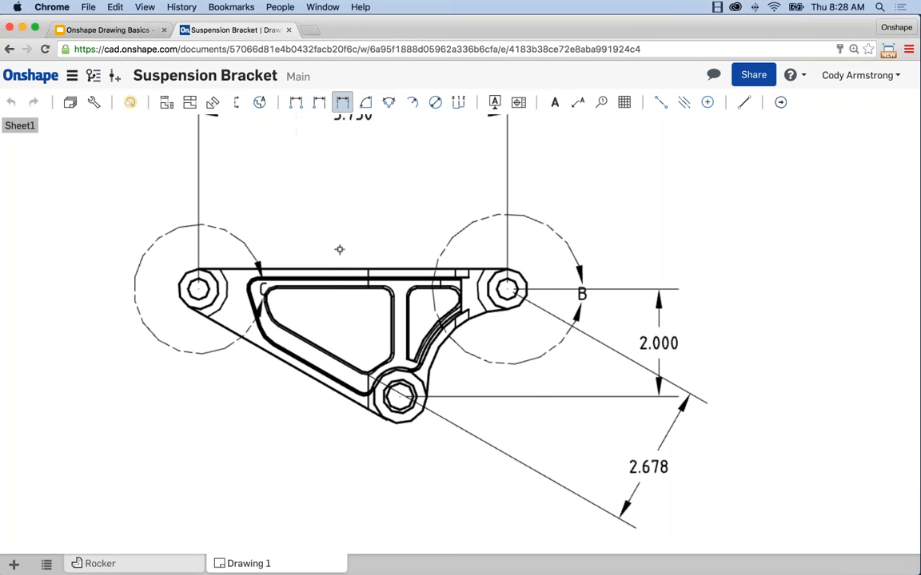
pyautogui.click(330, 268)
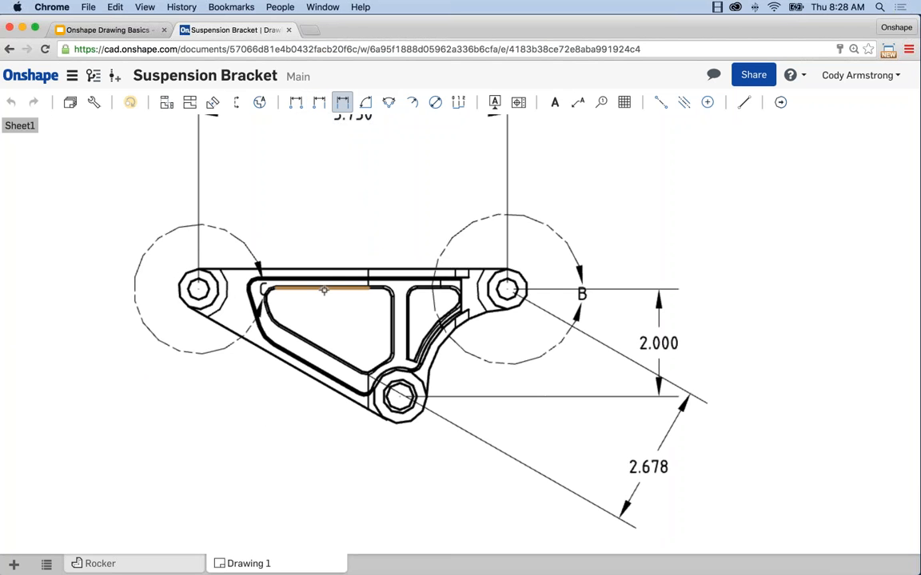
pyautogui.click(320, 289)
pyautogui.click(93, 232)
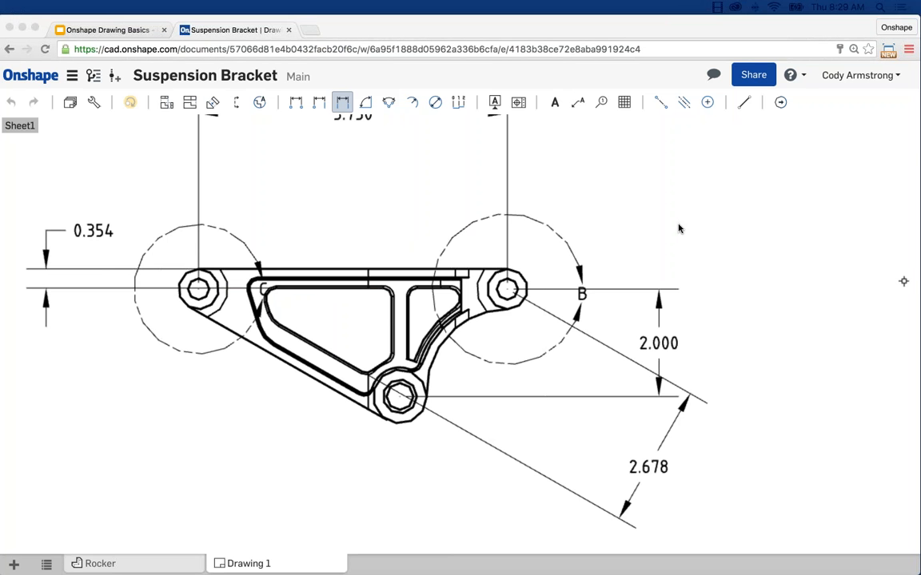
# Open the DETAIL C label's note for editing, accept it and set the label slightly farther below its detail circle
pyautogui.scroll(-5, 679, 222)
pyautogui.moveTo(706, 245); pyautogui.dragTo(262, 288, button='middle')
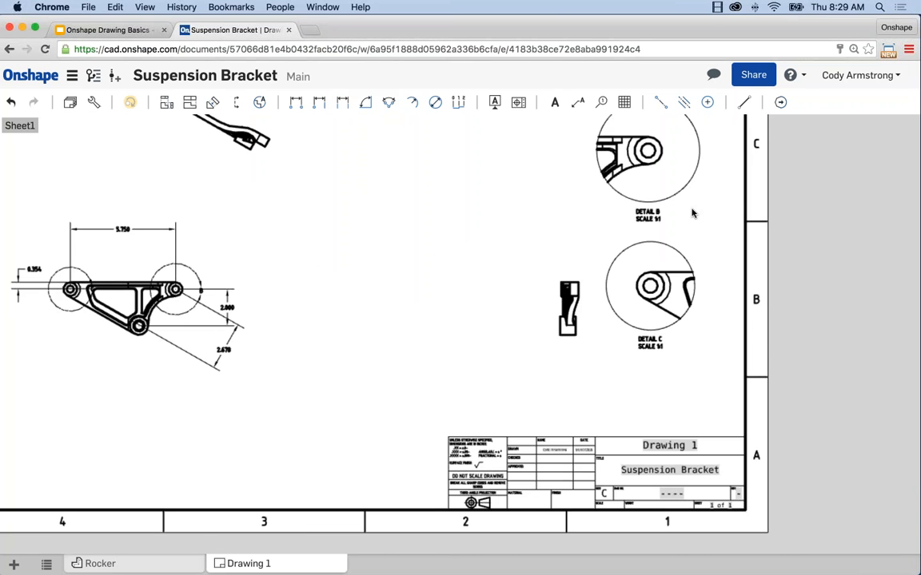
pyautogui.scroll(3, 661, 341)
pyautogui.scroll(3, 661, 341)
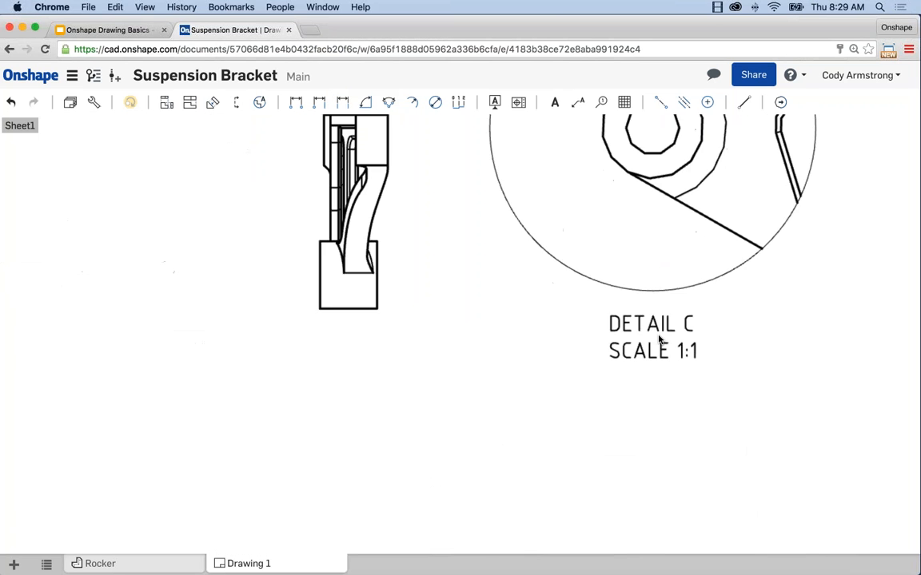
pyautogui.click(661, 341)
pyautogui.moveTo(662, 341)
pyautogui.mouseDown()
pyautogui.moveTo(552, 341)
pyautogui.moveTo(660, 343)
pyautogui.mouseUp()
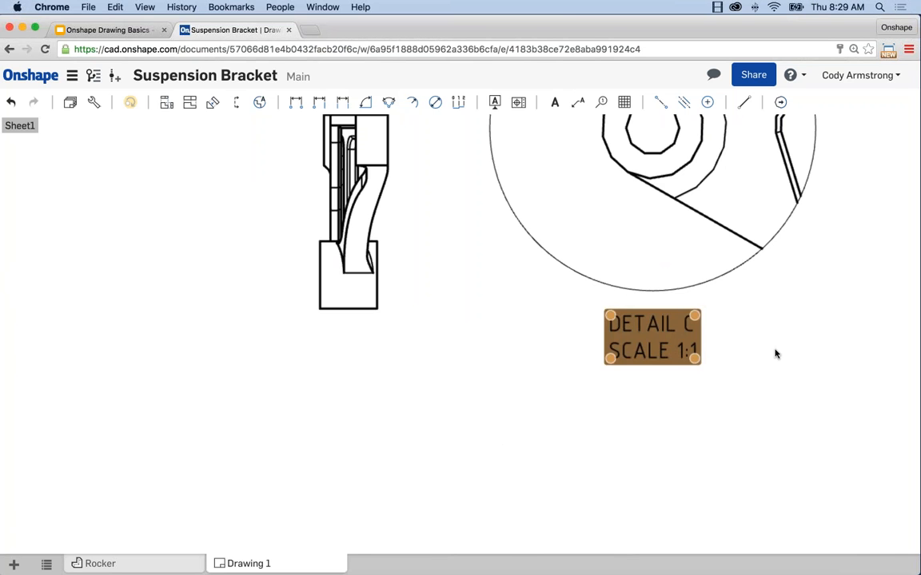
pyautogui.scroll(-5, 775, 353)
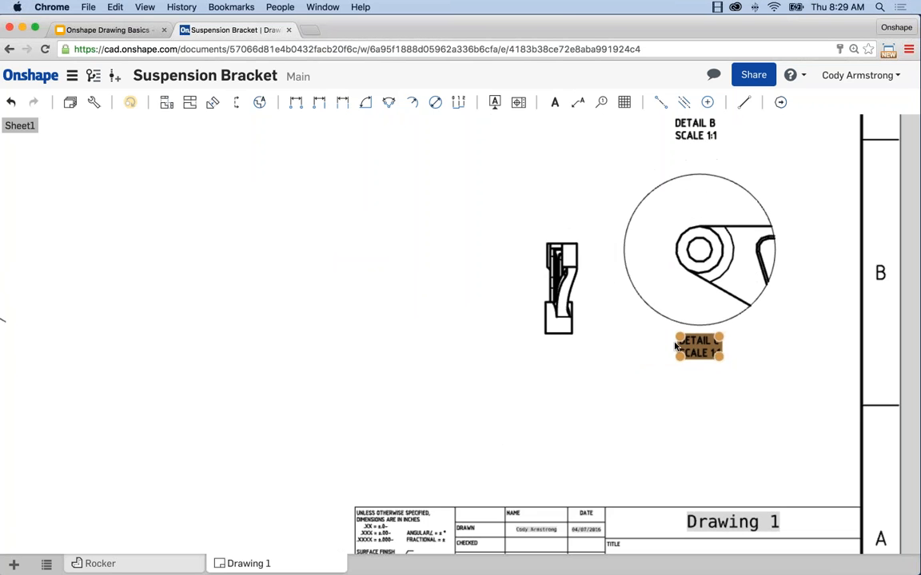
pyautogui.moveTo(694, 348)
pyautogui.mouseDown()
pyautogui.moveTo(632, 350)
pyautogui.moveTo(693, 348)
pyautogui.mouseUp()
pyautogui.moveTo(700, 349)
pyautogui.mouseDown()
pyautogui.moveTo(624, 344)
pyautogui.moveTo(699, 349)
pyautogui.mouseUp()
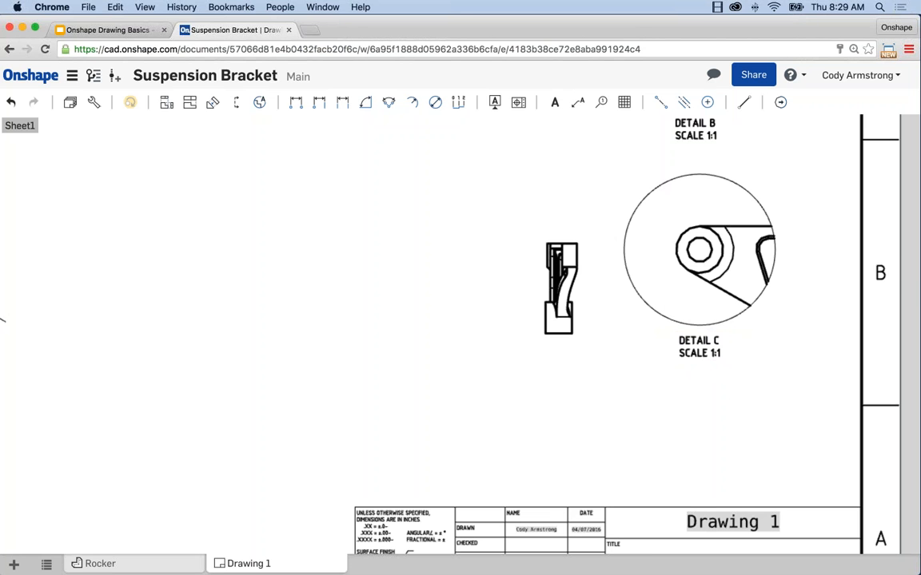
pyautogui.doubleClick(699, 346)
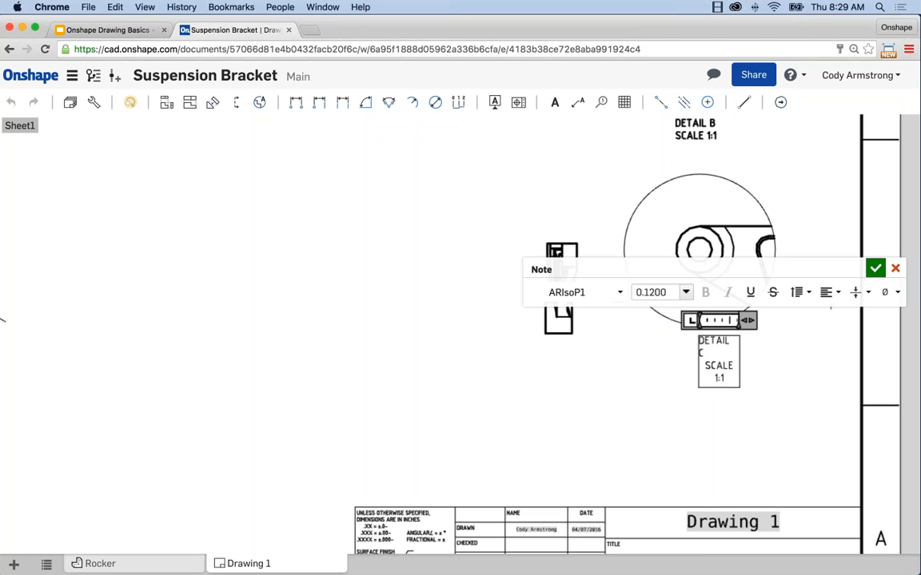
pyautogui.click(875, 268)
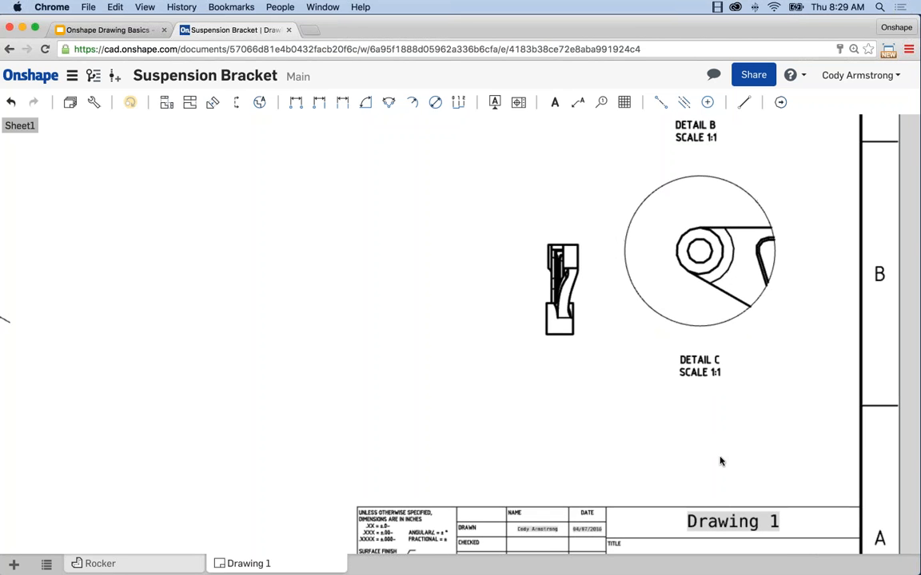
# Add a line-to-line angular dimension between the larger pocket's upper and sloped edges in the front view, placing it inside the pocket
pyautogui.scroll(-2, 716, 462)
pyautogui.scroll(-3, 616, 468)
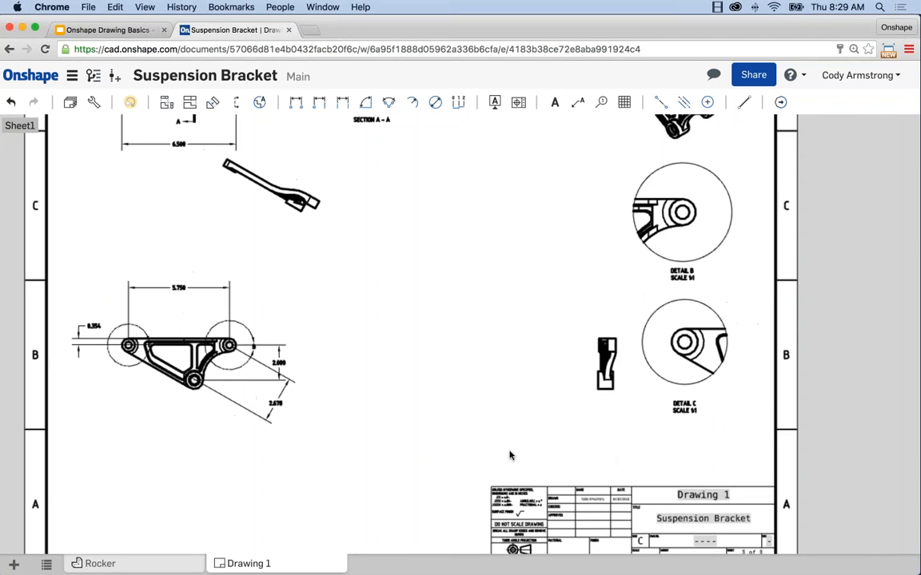
pyautogui.moveTo(389, 421); pyautogui.dragTo(507, 397, button='middle')
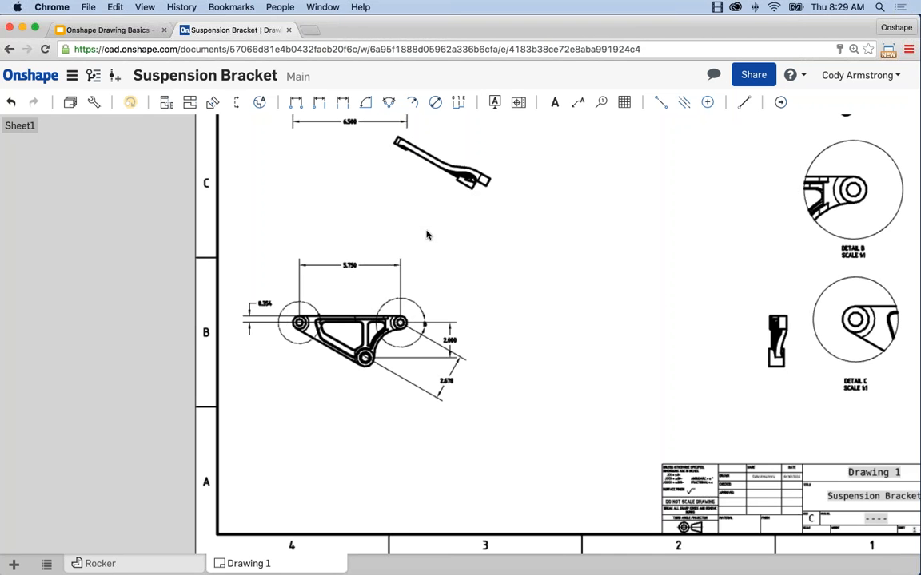
pyautogui.moveTo(417, 231); pyautogui.dragTo(408, 234, button='middle')
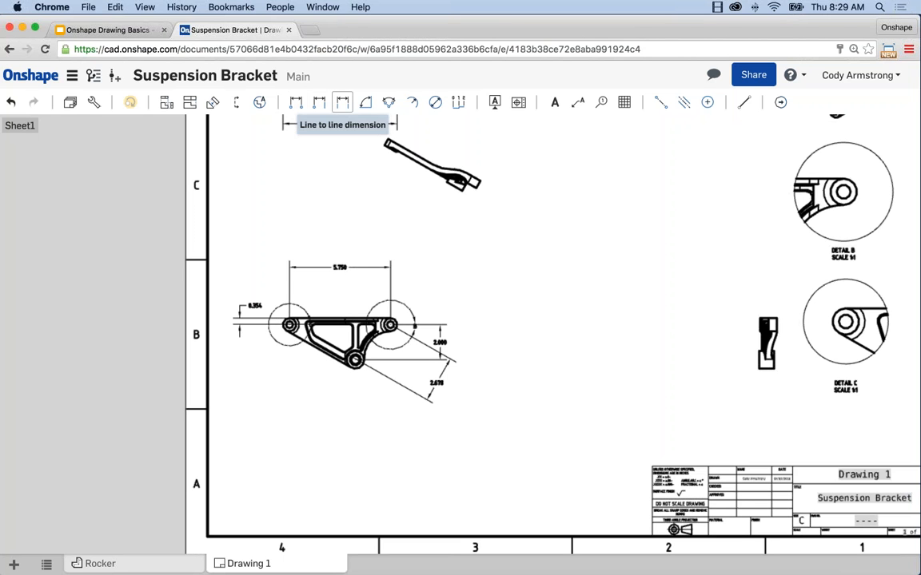
pyautogui.click(364, 103)
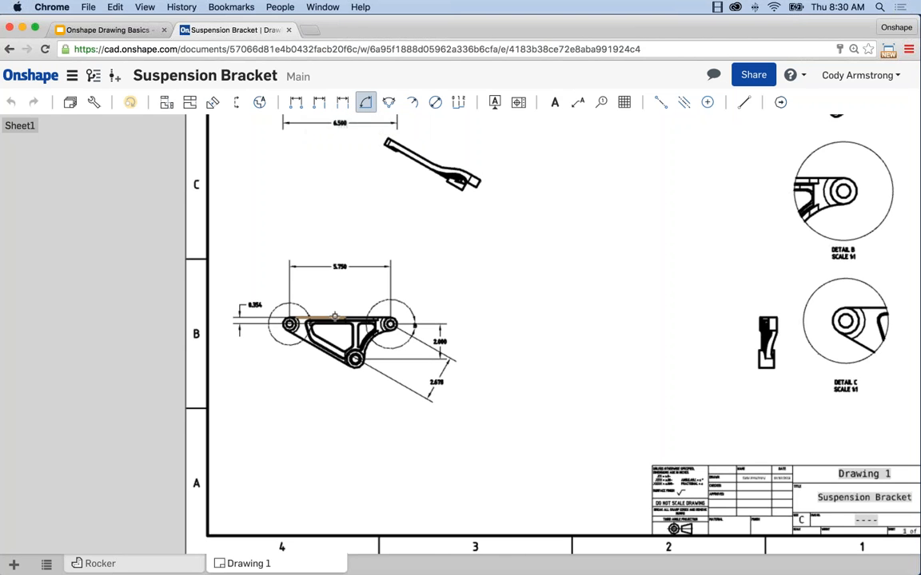
pyautogui.scroll(5, 334, 317)
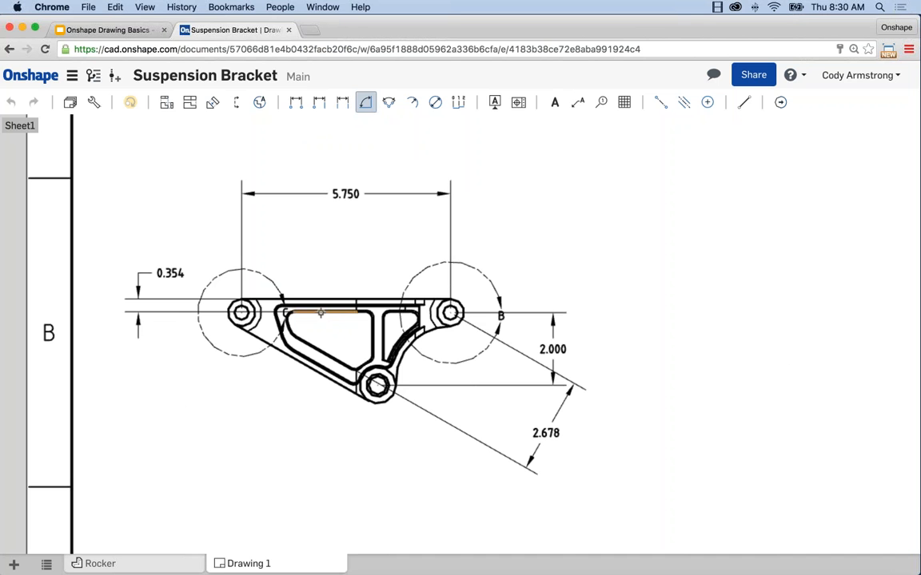
pyautogui.click(320, 312)
pyautogui.click(306, 339)
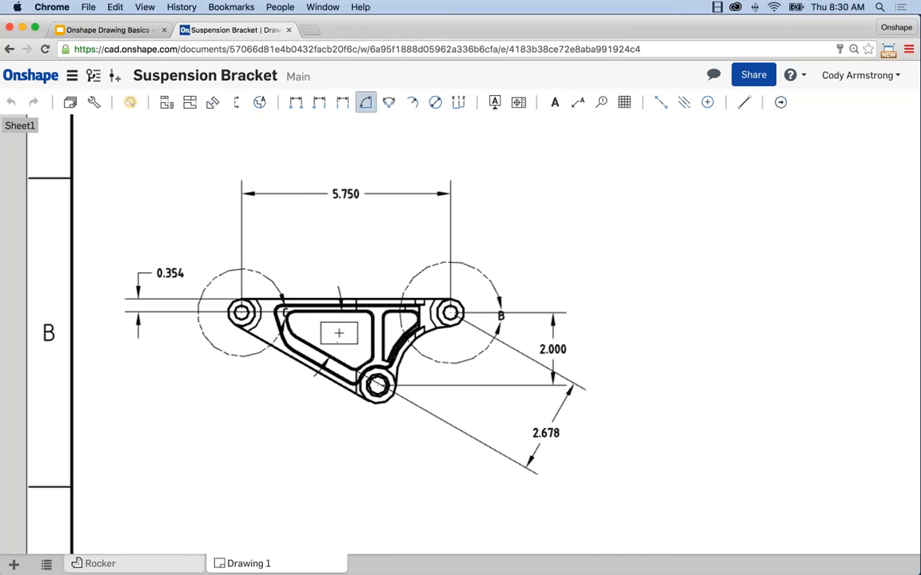
pyautogui.click(339, 334)
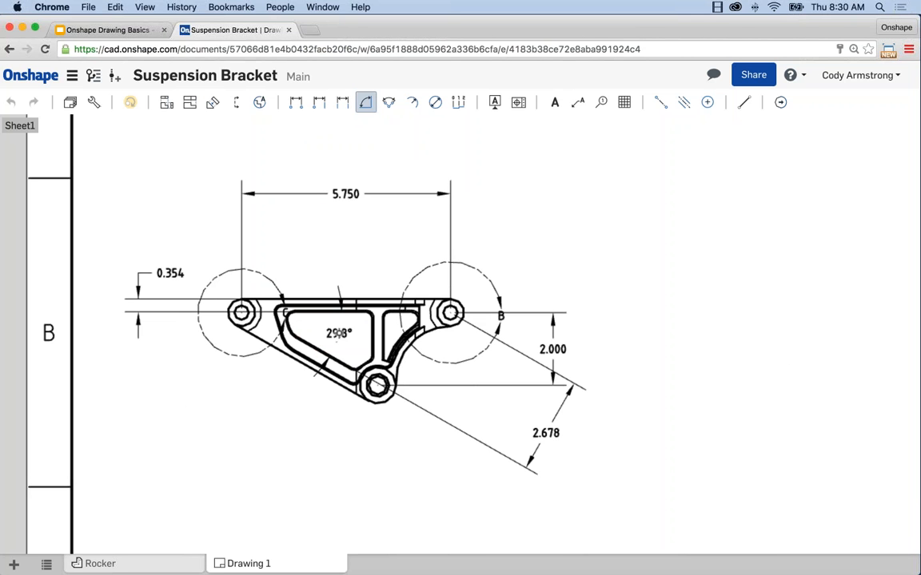
pyautogui.press('Escape')
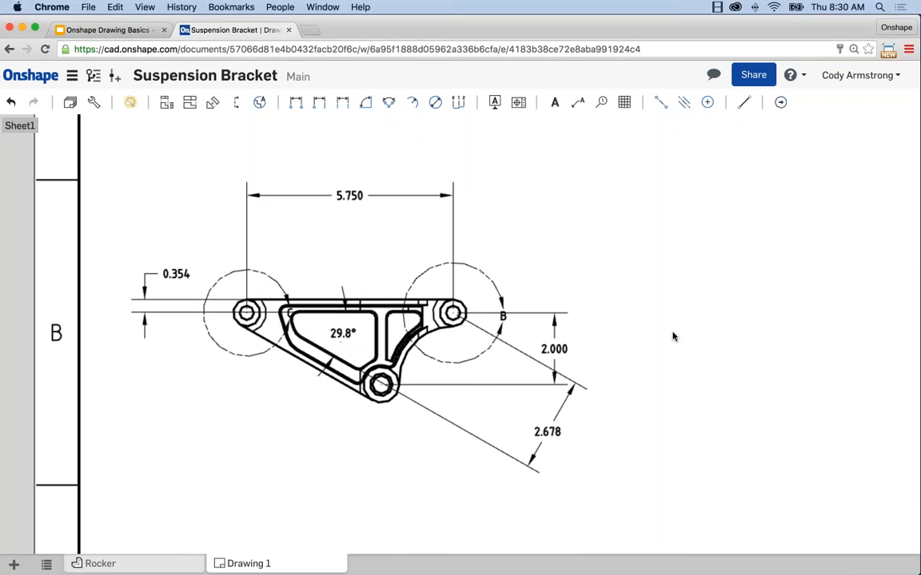
# Reposition detail callout B's letter to the upper left of its circle and enlarge the circle slightly
pyautogui.scroll(5, 504, 320)
pyautogui.moveTo(473, 324); pyautogui.dragTo(476, 240)
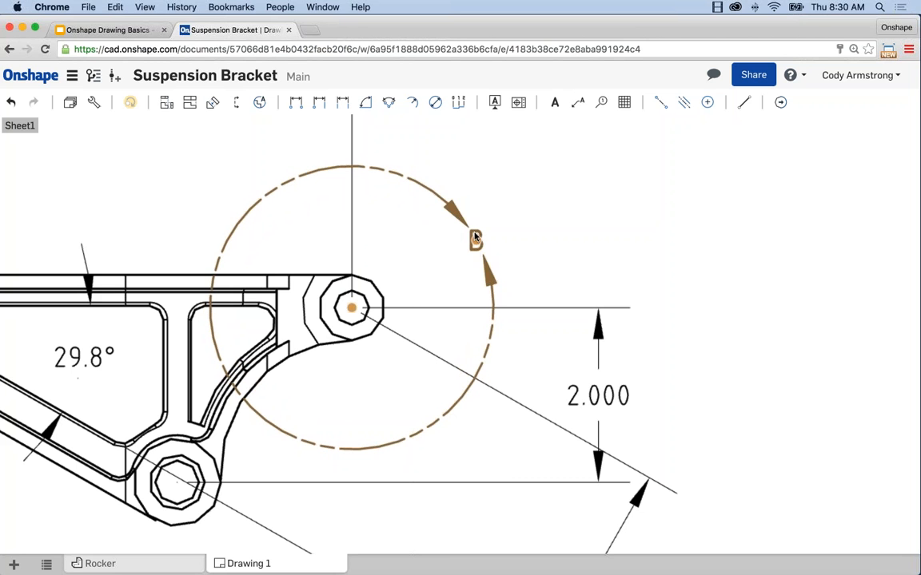
pyautogui.moveTo(476, 239); pyautogui.dragTo(250, 204)
pyautogui.click(655, 255)
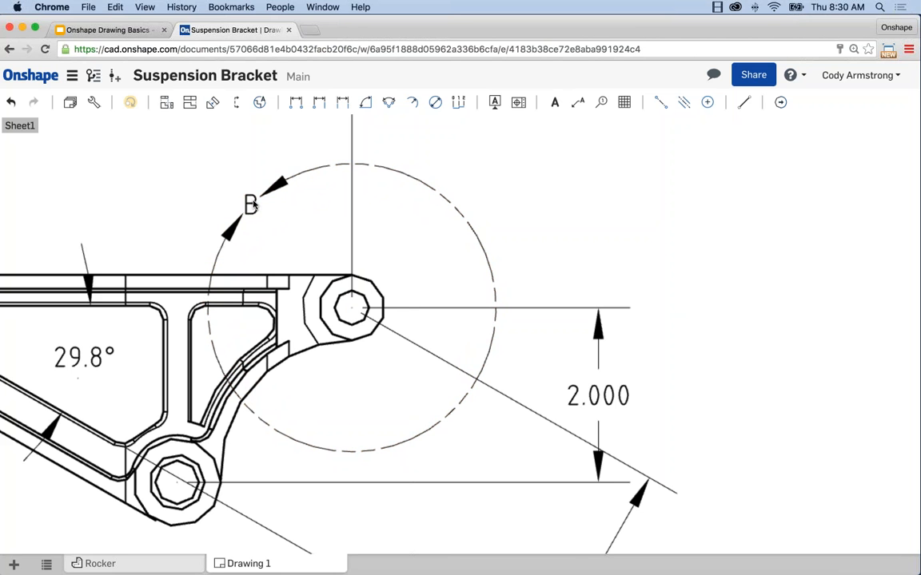
pyautogui.scroll(3, 333, 260)
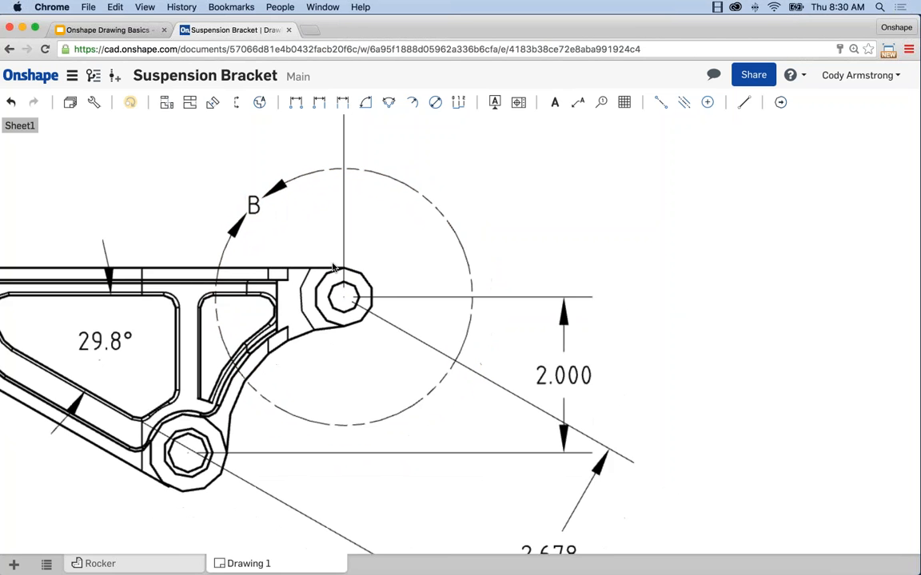
pyautogui.moveTo(216, 172); pyautogui.dragTo(185, 179)
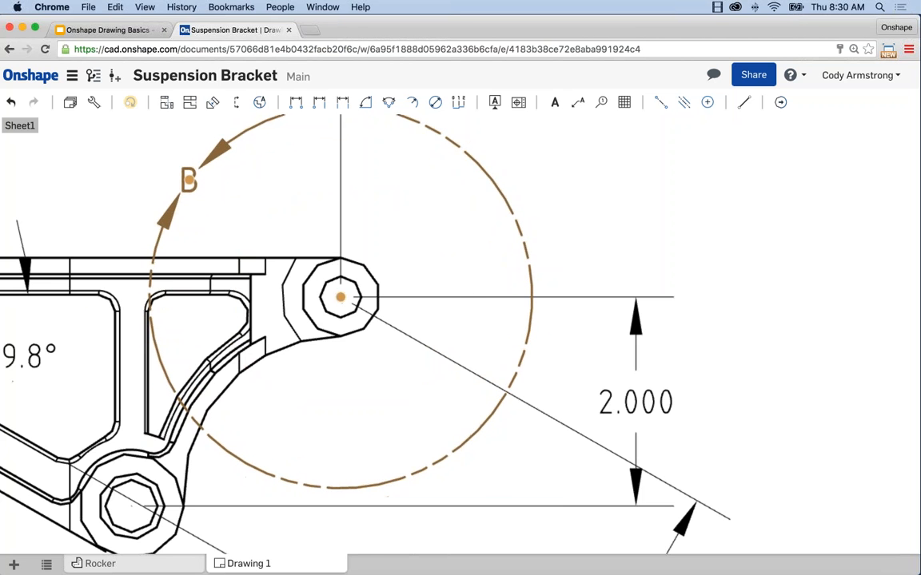
pyautogui.scroll(-2, 472, 303)
pyautogui.scroll(-5, 473, 304)
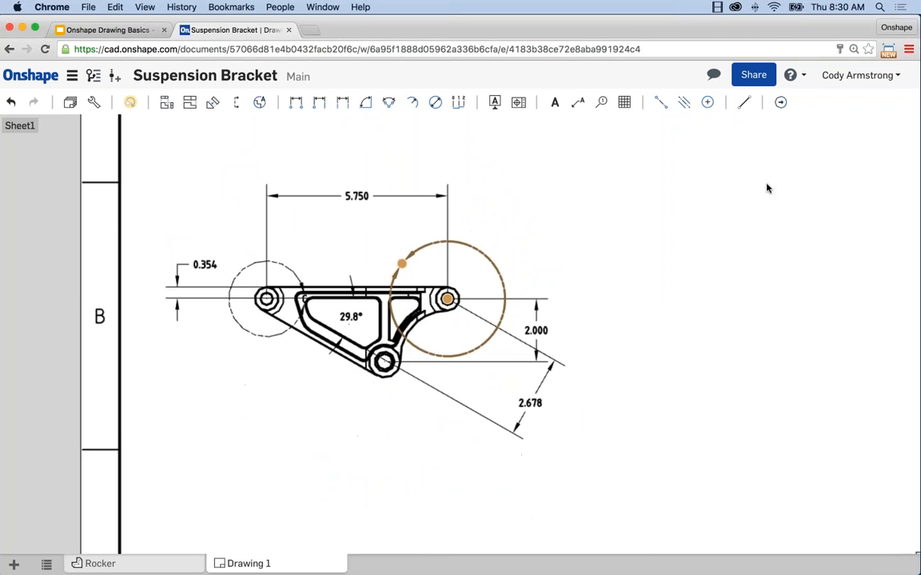
pyautogui.moveTo(721, 231); pyautogui.dragTo(711, 234, button='middle')
pyautogui.press('Escape')
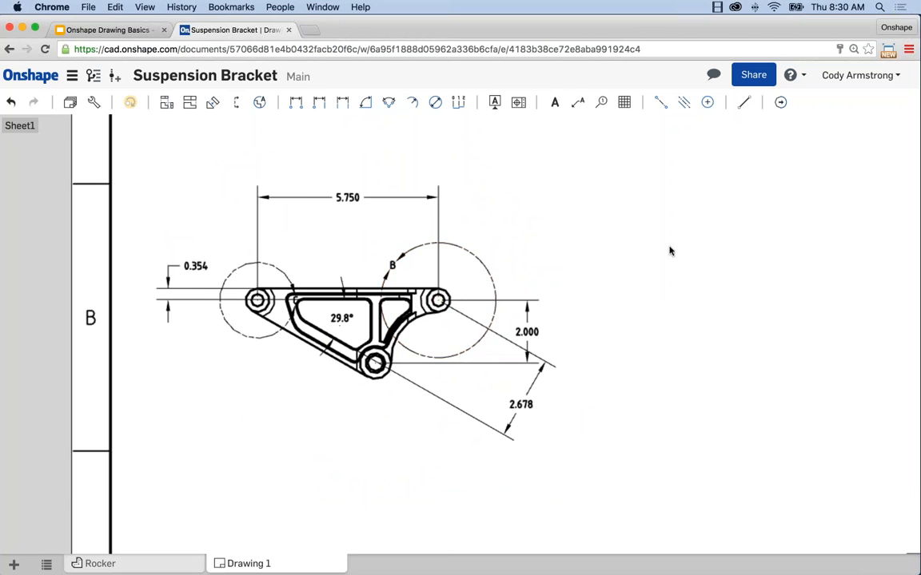
# Add a three-point angular dimension from the front view's upper-left hole centre to the upper-right and lower hole centres, placing it right of the view
pyautogui.moveTo(657, 260); pyautogui.dragTo(628, 262, button='middle')
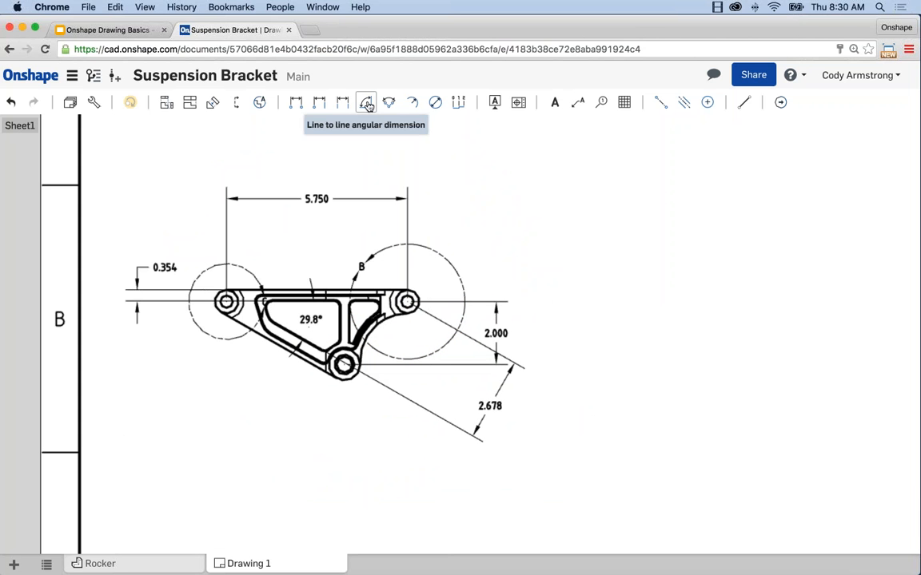
pyautogui.scroll(1, 347, 169)
pyautogui.moveTo(363, 152); pyautogui.dragTo(374, 144, button='middle')
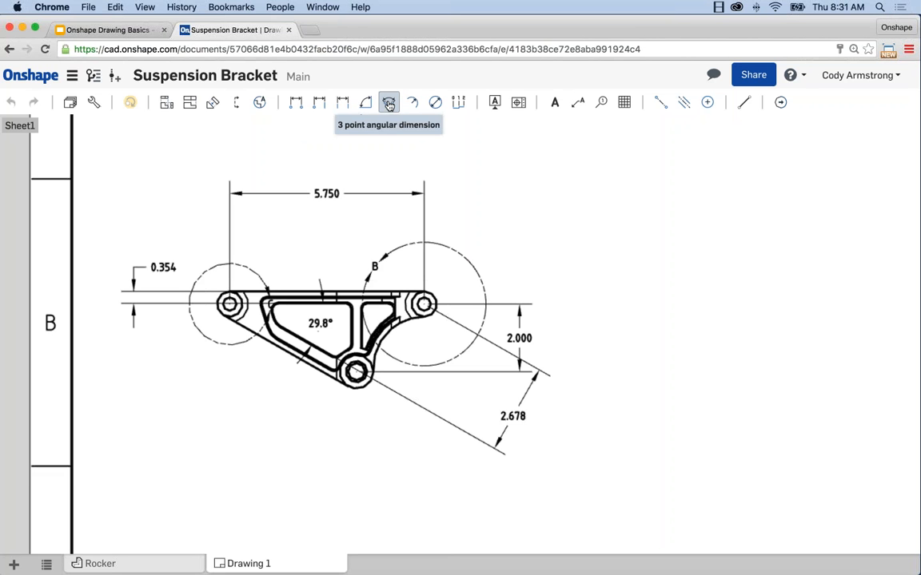
pyautogui.click(388, 104)
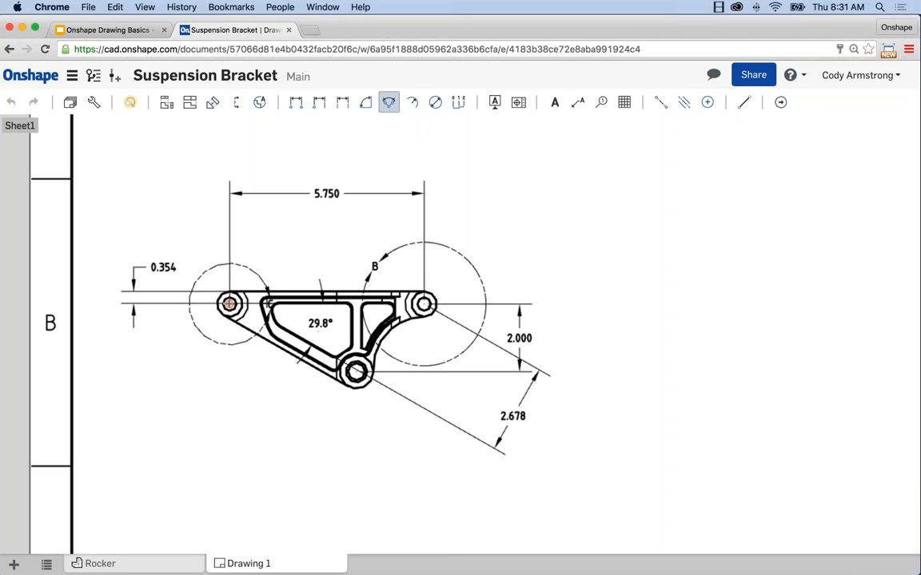
pyautogui.click(423, 304)
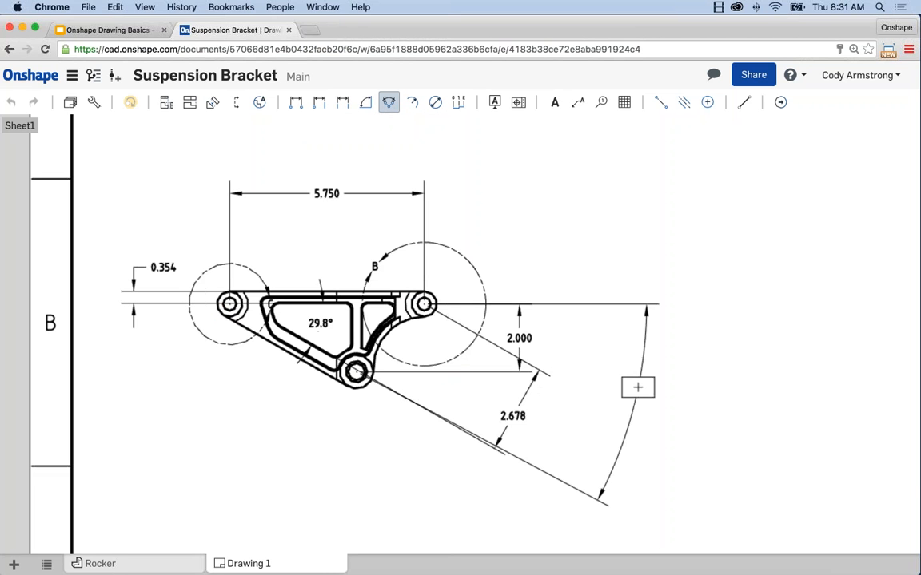
pyautogui.click(679, 386)
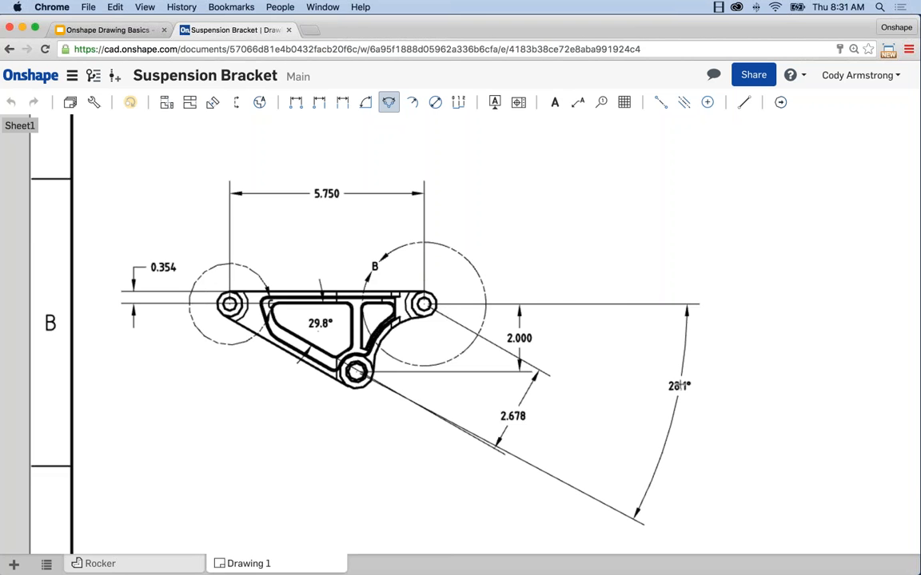
pyautogui.press('Escape')
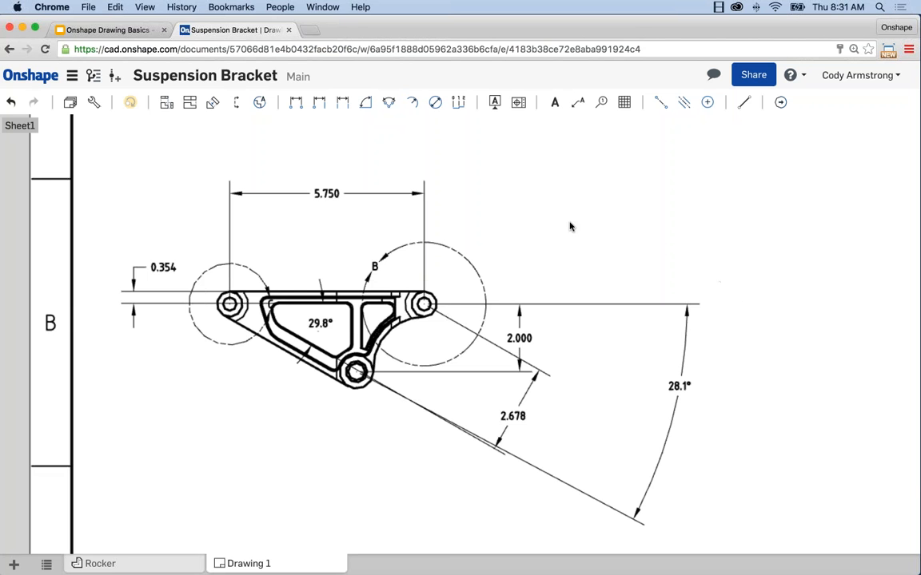
# Add a radial dimension to the outer arc of the front view's upper-left boss, placing it above and left of the boss
pyautogui.moveTo(564, 228); pyautogui.dragTo(549, 229, button='middle')
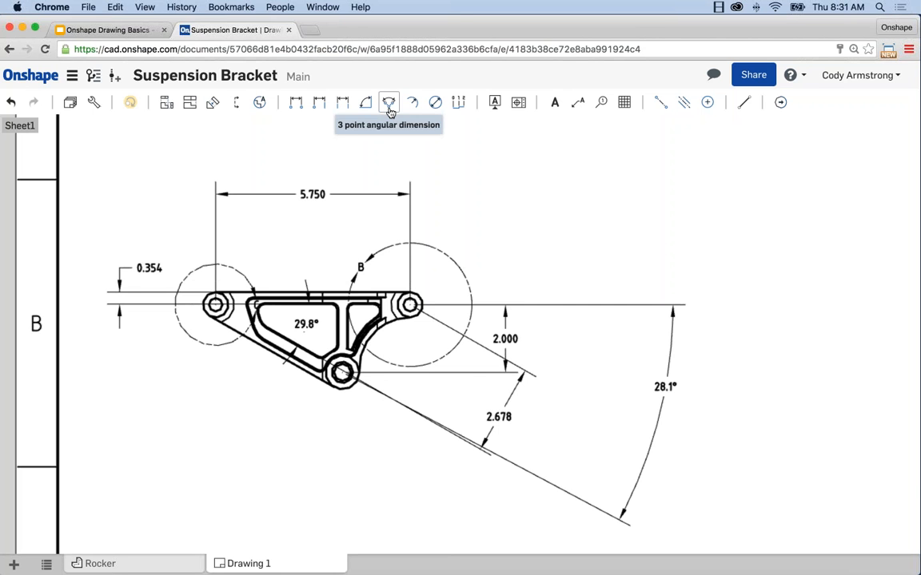
pyautogui.moveTo(550, 158); pyautogui.dragTo(591, 160, button='middle')
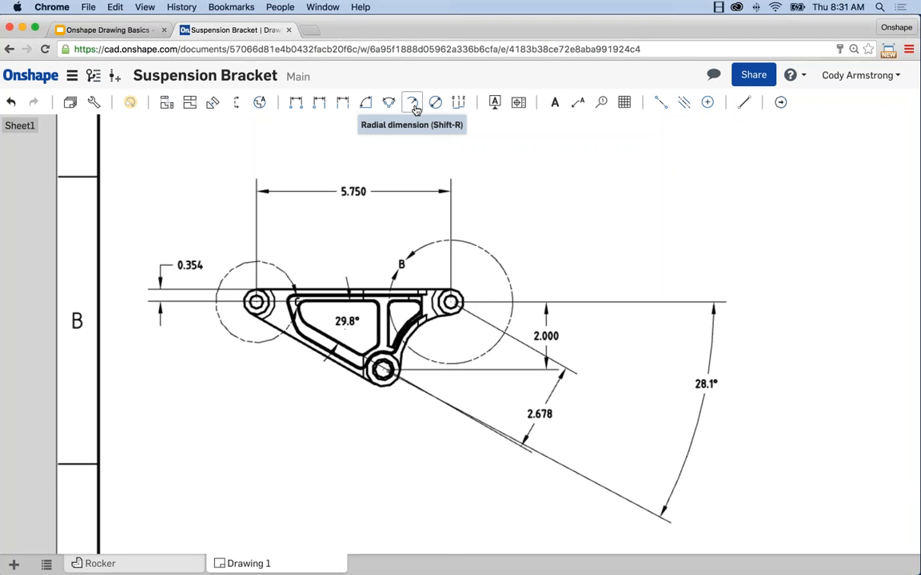
pyautogui.click(412, 106)
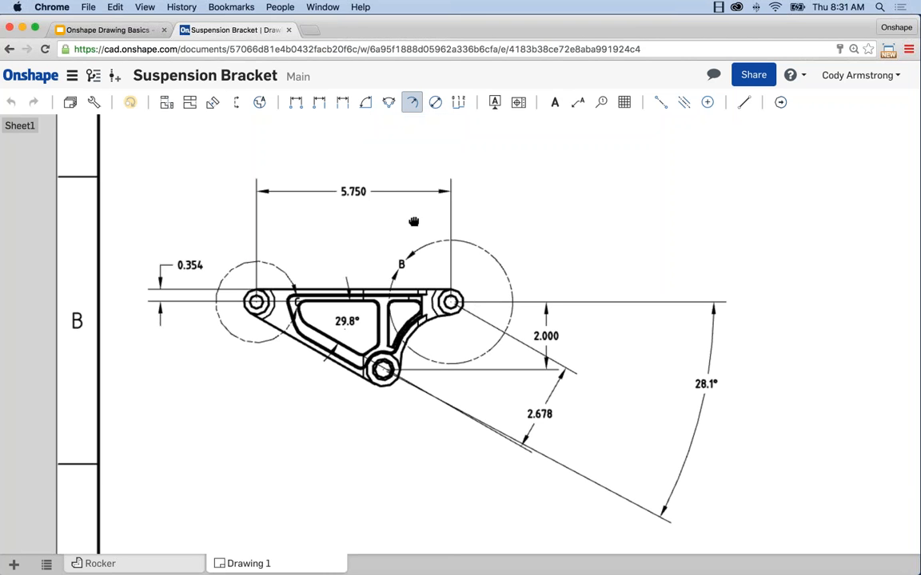
pyautogui.scroll(3, 280, 267)
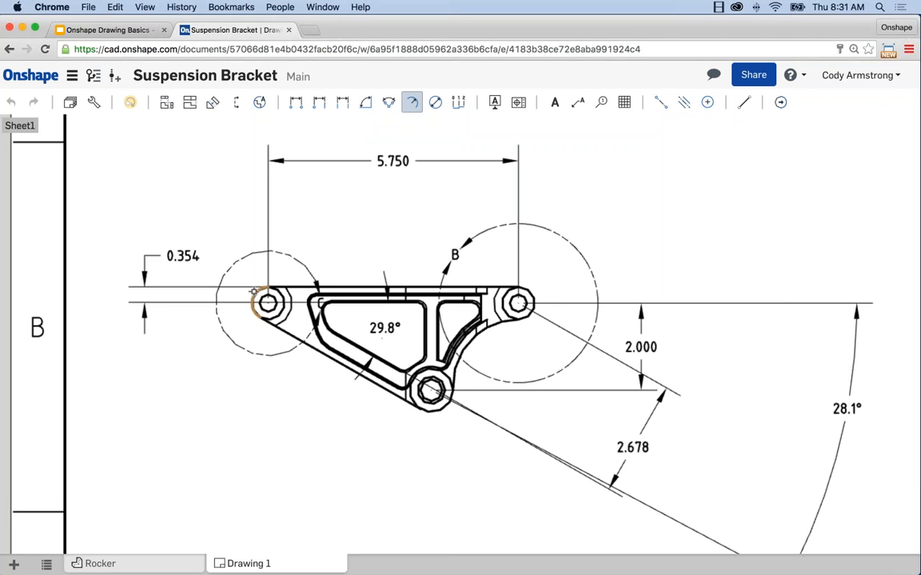
pyautogui.click(253, 292)
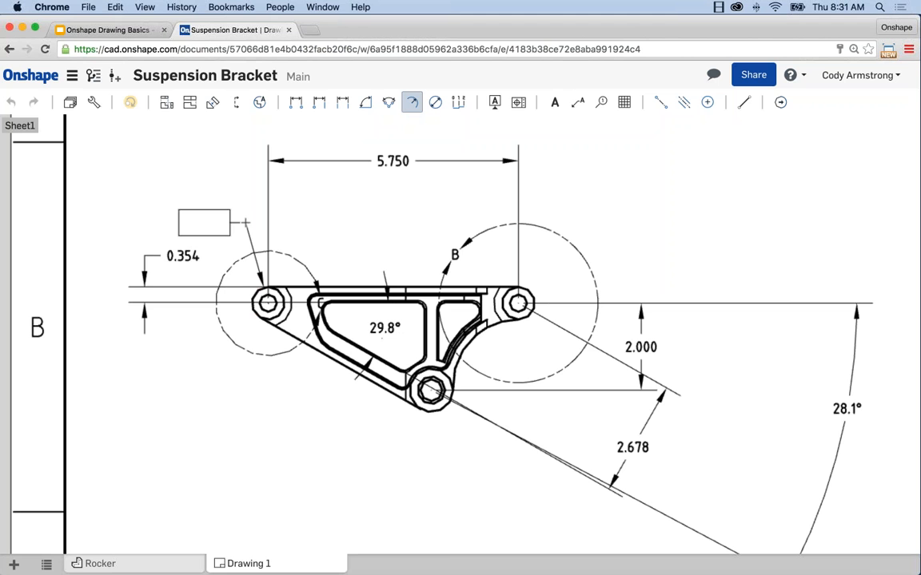
pyautogui.click(243, 223)
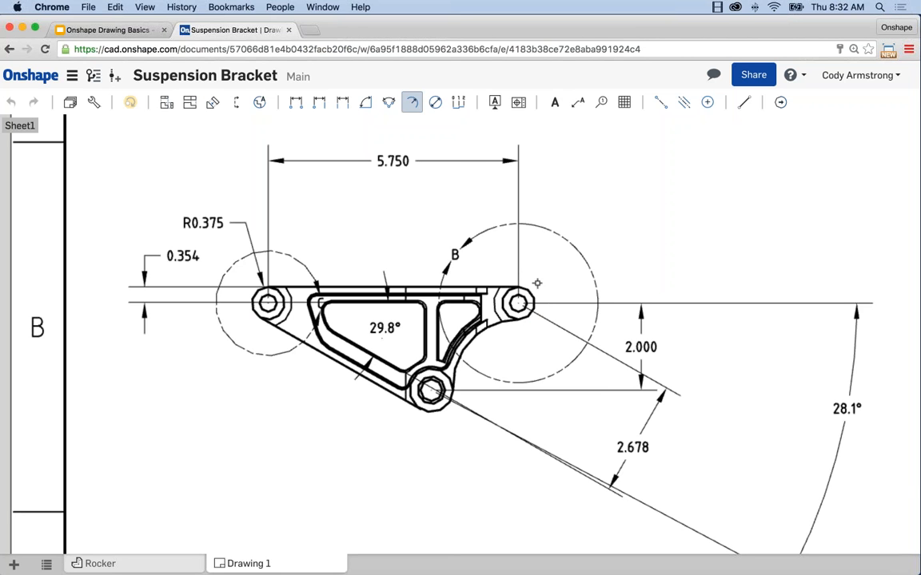
# Add a diameter dimension to the front view's upper-left hole, placing it below and left of the hole
pyautogui.click(435, 104)
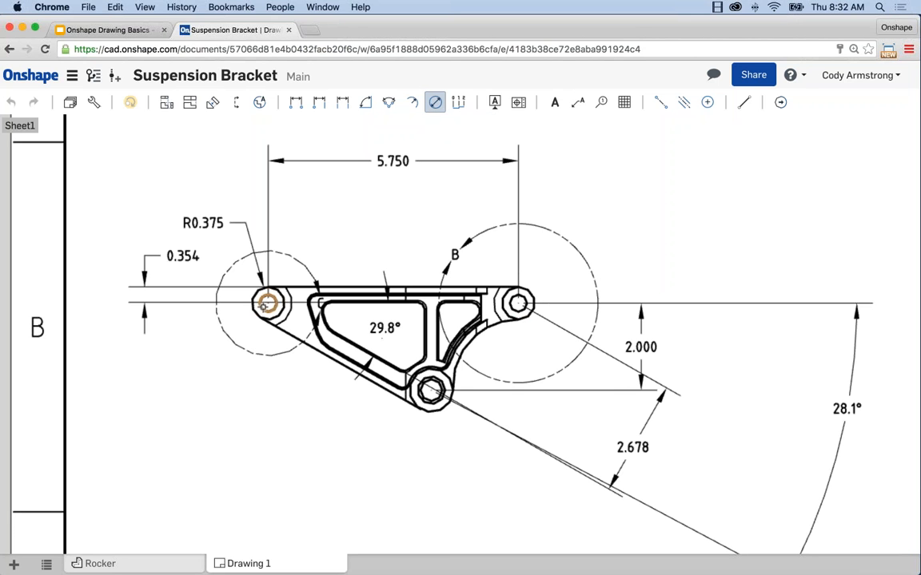
pyautogui.click(265, 306)
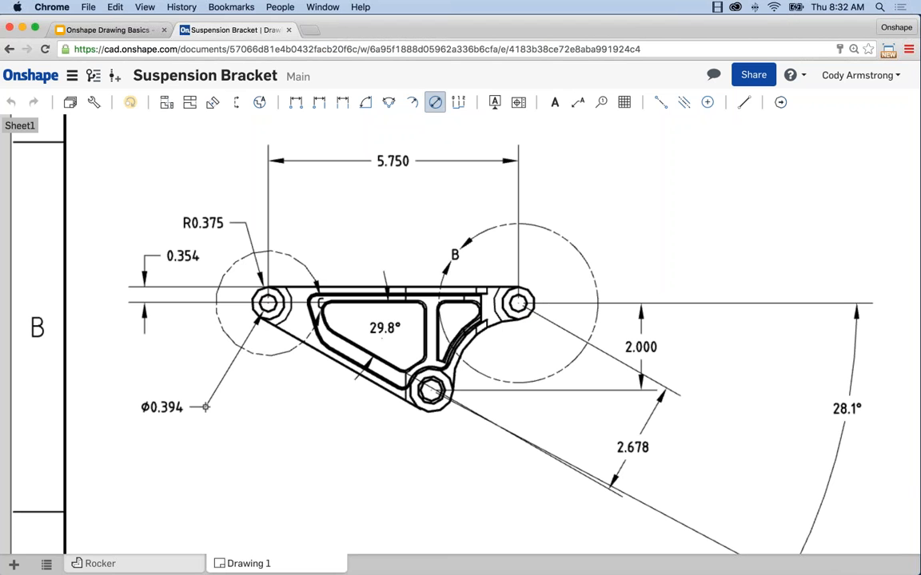
pyautogui.click(206, 407)
pyautogui.press('Escape')
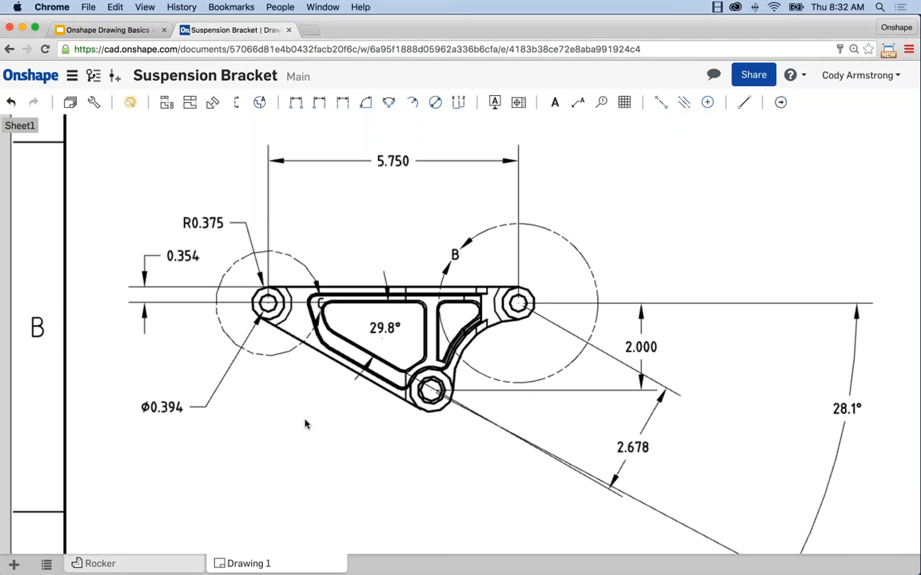
# Enter TYP above the upper-left boss's radius dimension value and replace it with 3X
pyautogui.scroll(-3, 375, 409)
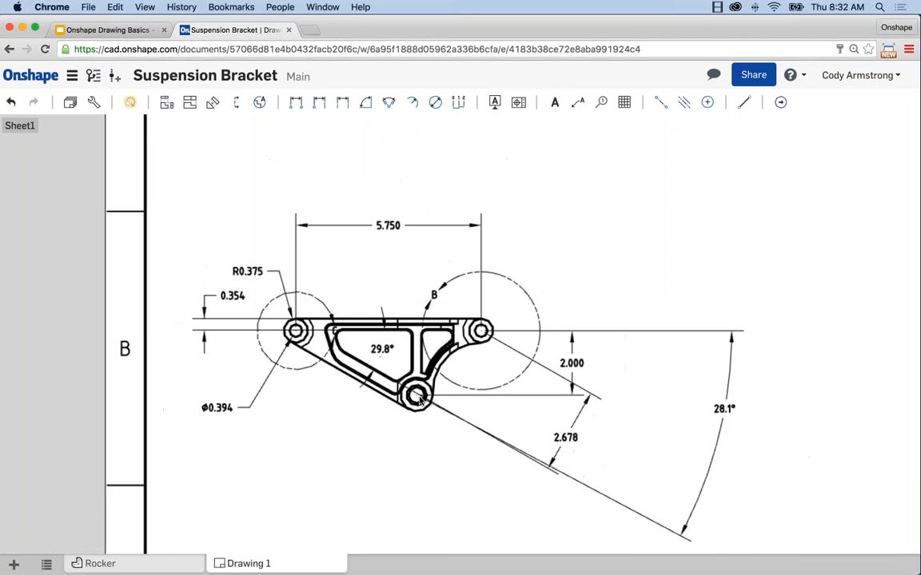
pyautogui.scroll(-1, 419, 402)
pyautogui.moveTo(312, 433); pyautogui.dragTo(270, 440, button='middle')
pyautogui.moveTo(558, 297); pyautogui.dragTo(614, 284, button='middle')
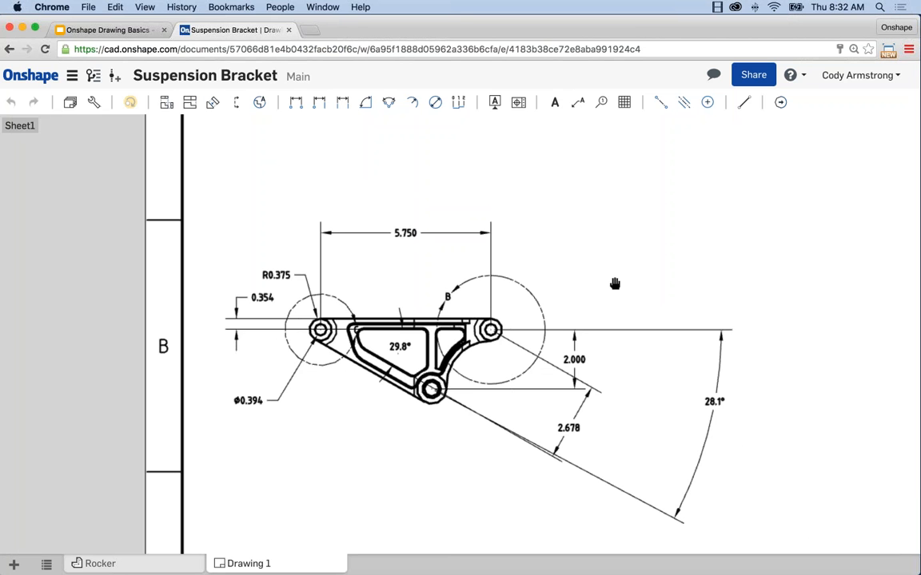
pyautogui.moveTo(443, 307); pyautogui.dragTo(455, 300, button='middle')
pyautogui.scroll(1, 301, 304)
pyautogui.scroll(1, 300, 305)
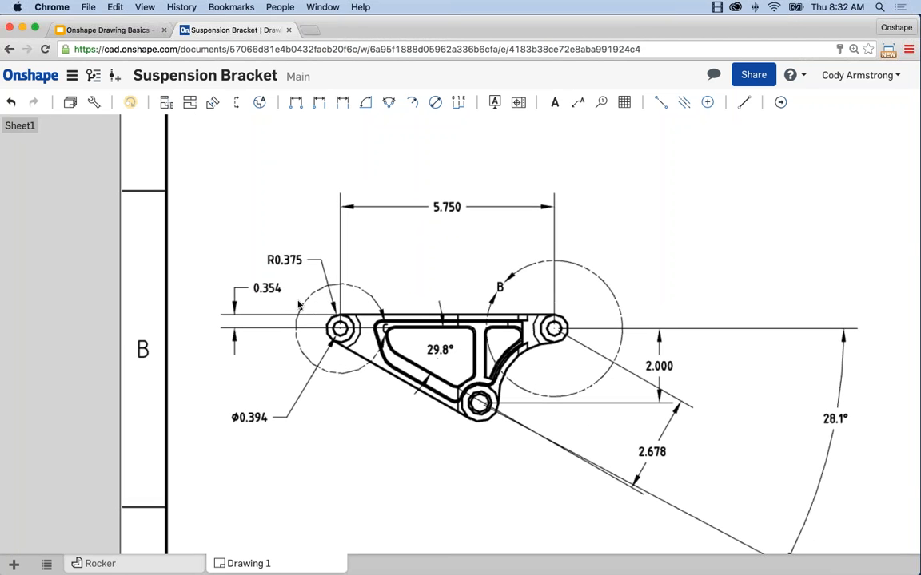
pyautogui.click(285, 262)
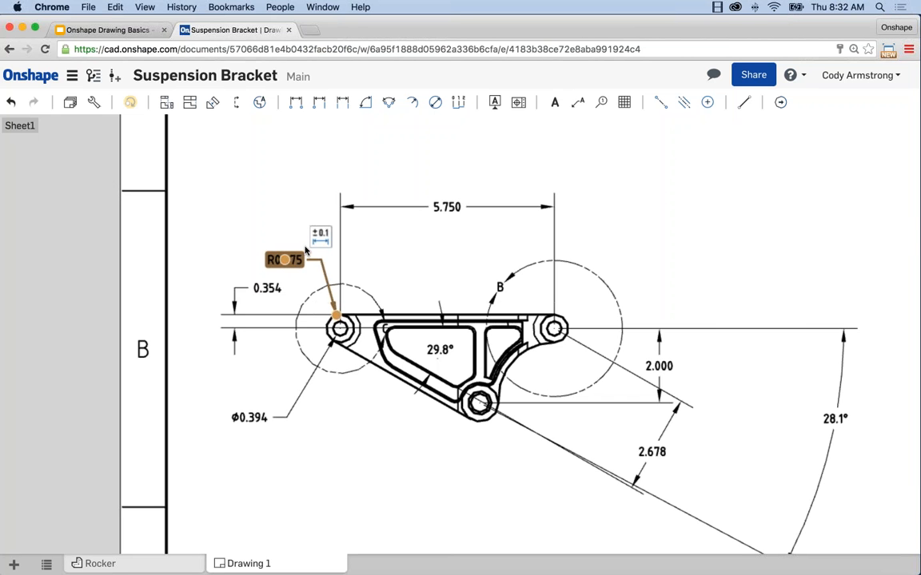
pyautogui.click(320, 235)
pyautogui.click(318, 238)
pyautogui.click(319, 236)
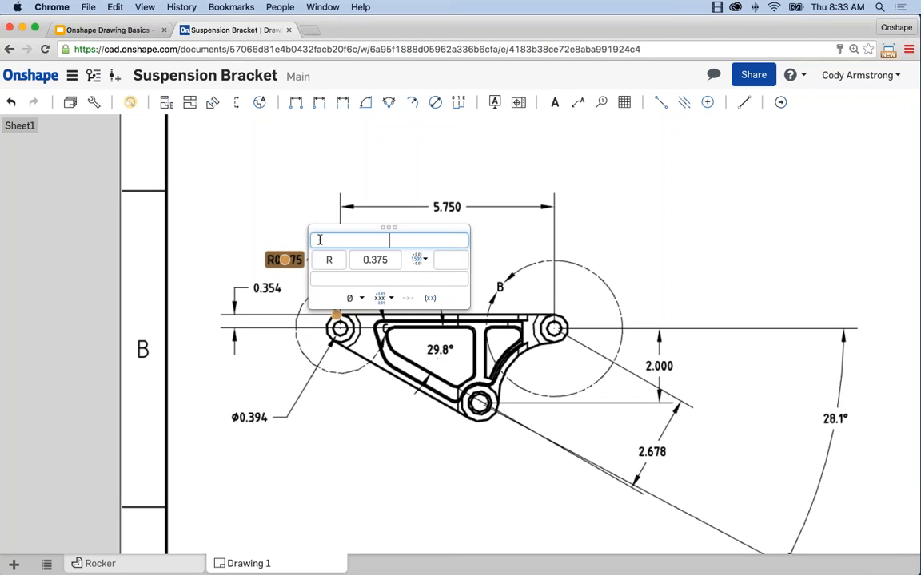
pyautogui.write('TYP')
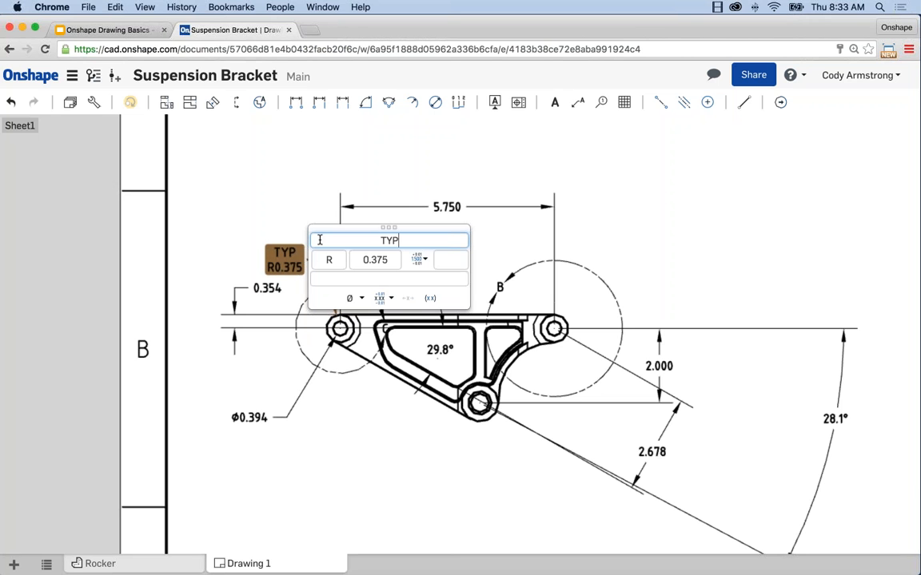
pyautogui.press('BackSpace')
pyautogui.press('BackSpace')
pyautogui.press('BackSpace')
pyautogui.write('3X')
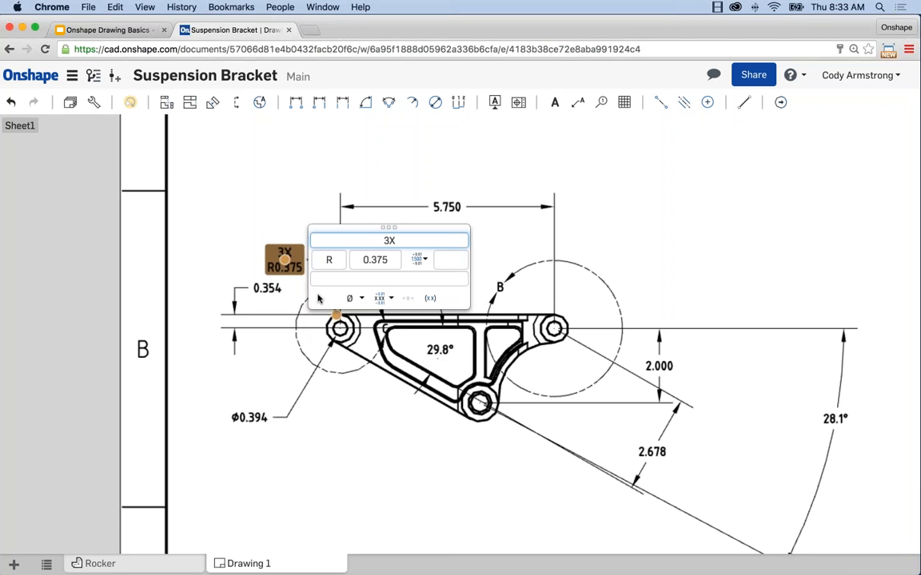
# Try a symmetrical tolerance on the upper-left boss's radius dimension and reset the tolerance type to None
pyautogui.click(362, 298)
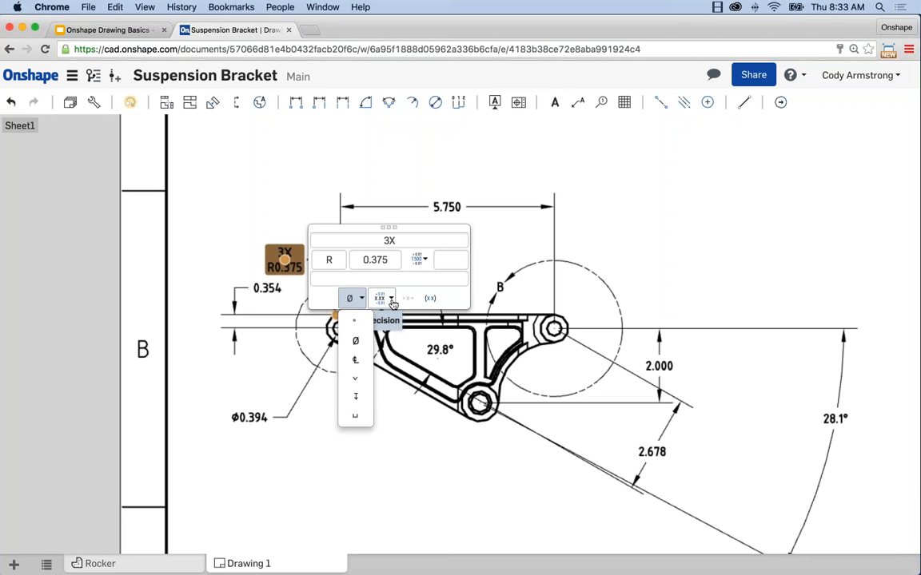
pyautogui.click(395, 277)
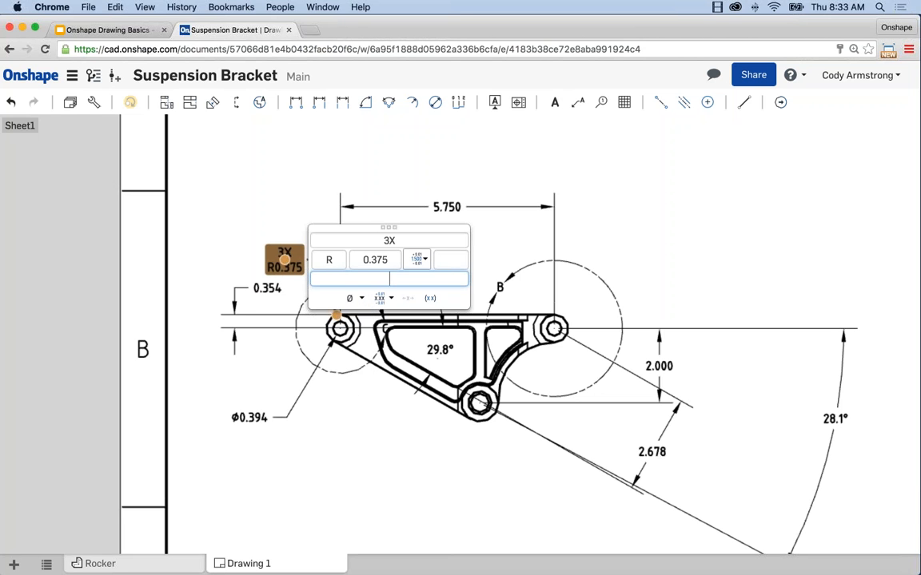
pyautogui.click(425, 260)
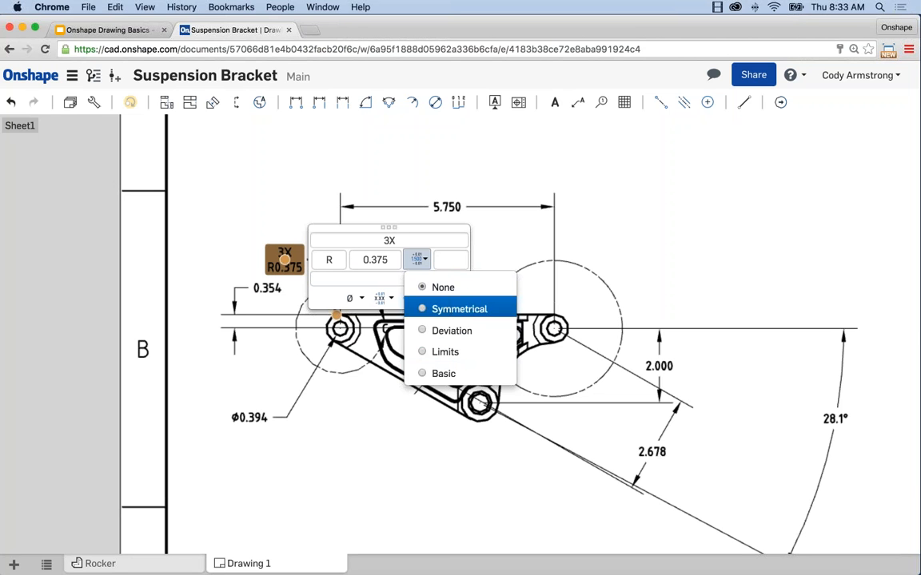
pyautogui.click(445, 310)
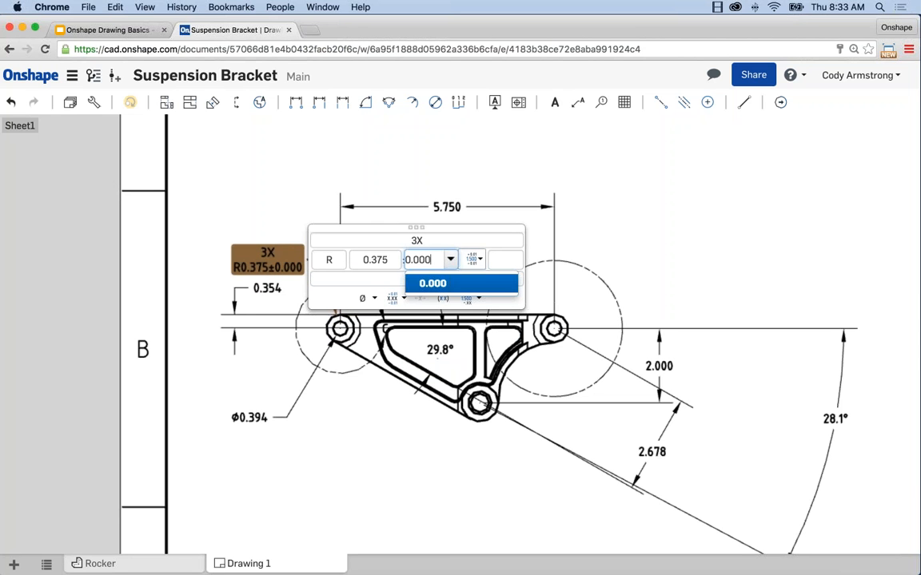
pyautogui.click(474, 259)
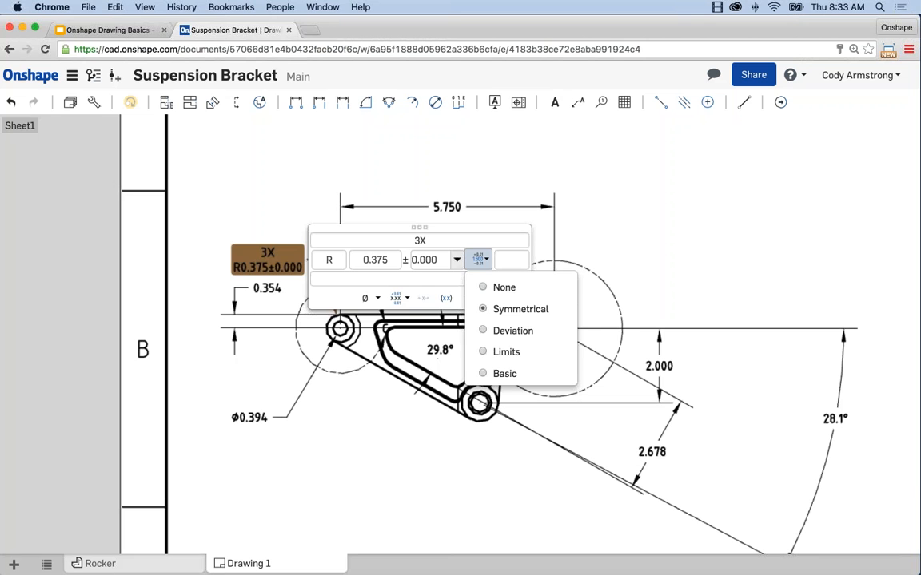
pyautogui.click(504, 287)
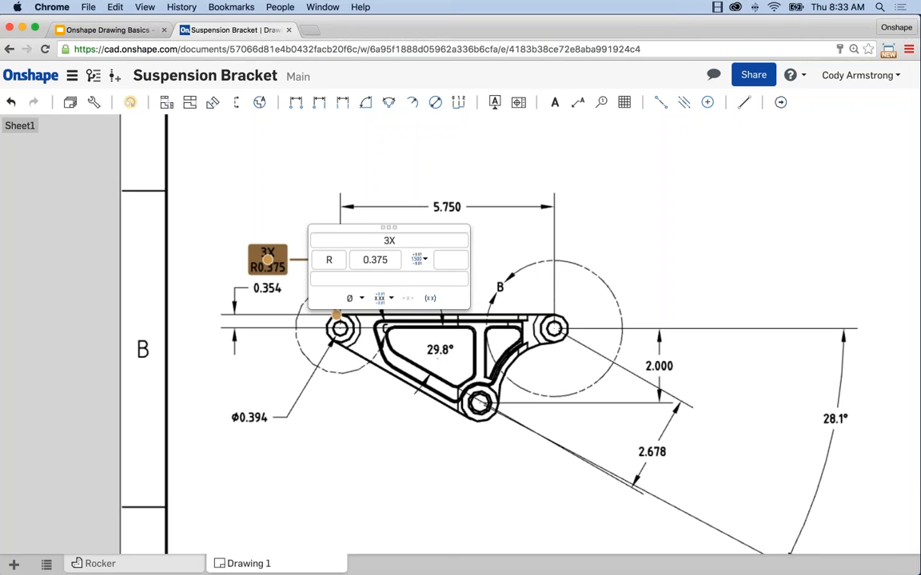
# Close the boss radius dimension's settings, reopen them and accept the 3X text
pyautogui.click(285, 199)
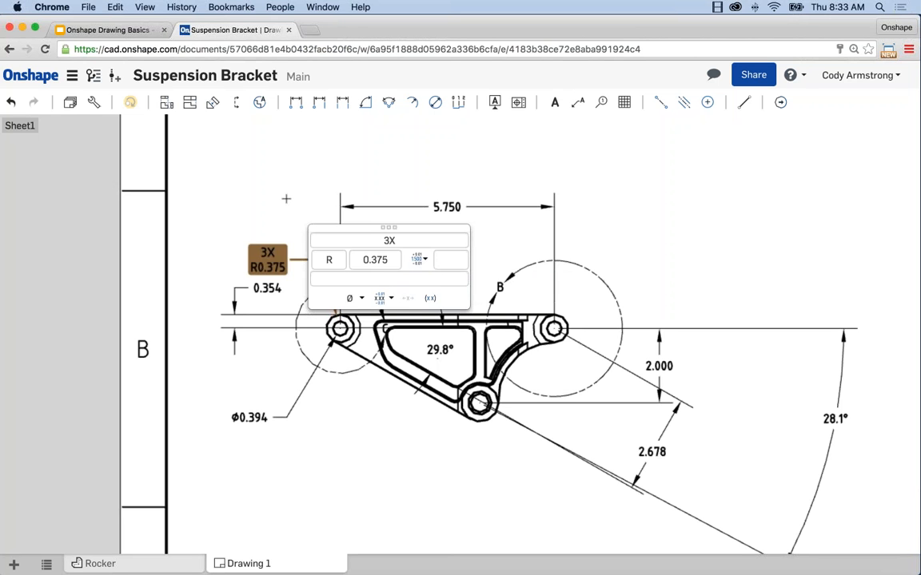
pyautogui.doubleClick(267, 260)
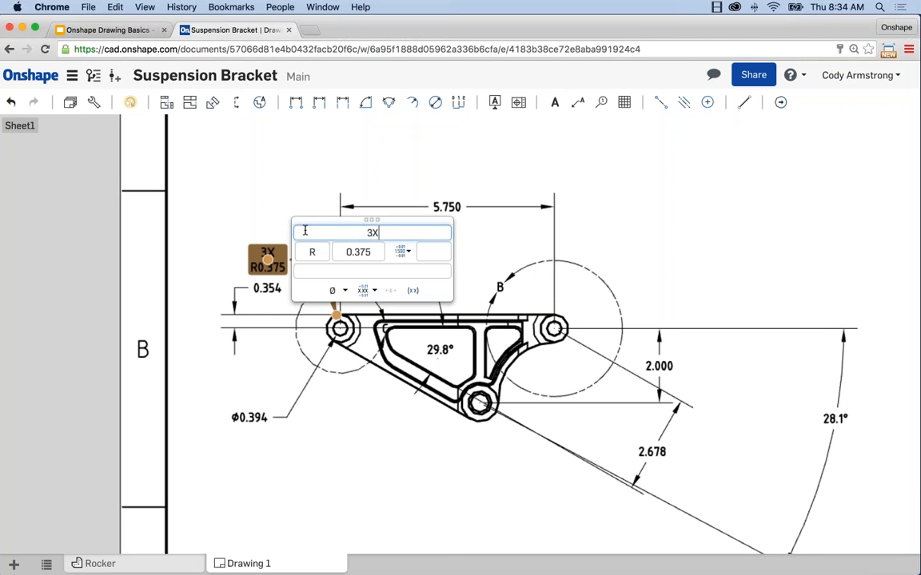
pyautogui.press('Return')
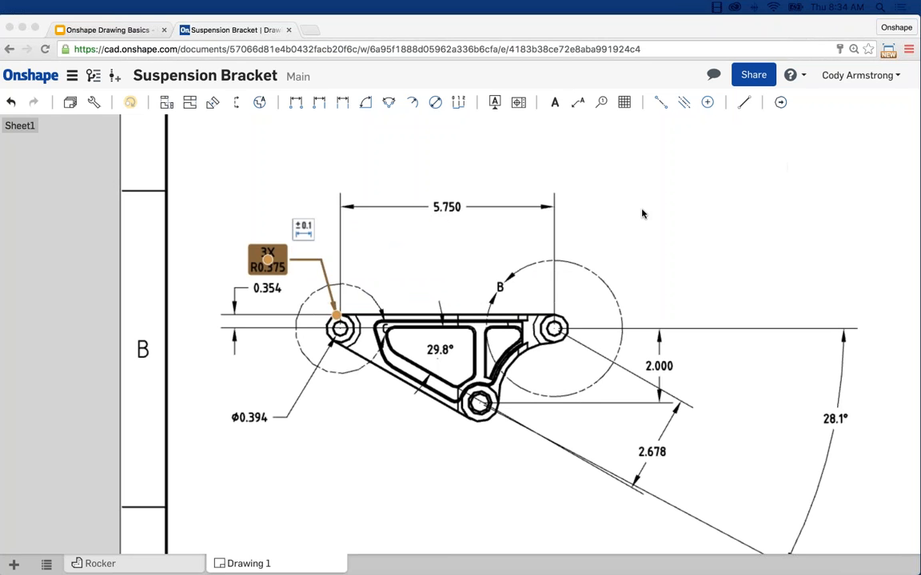
# Review the 3X boss radius dimension's text, precision and tolerance settings and close them
pyautogui.scroll(-1, 625, 219)
pyautogui.scroll(-1, 626, 219)
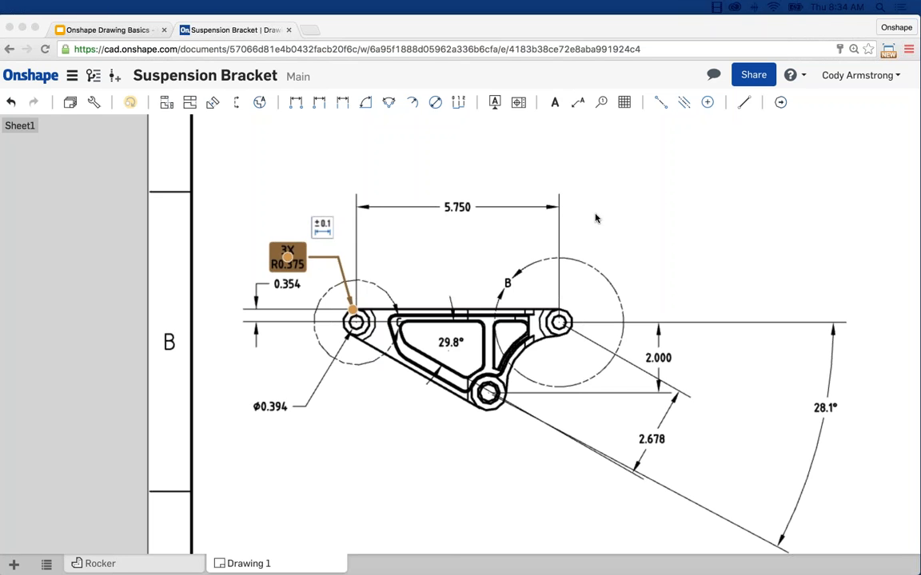
pyautogui.scroll(-1, 665, 223)
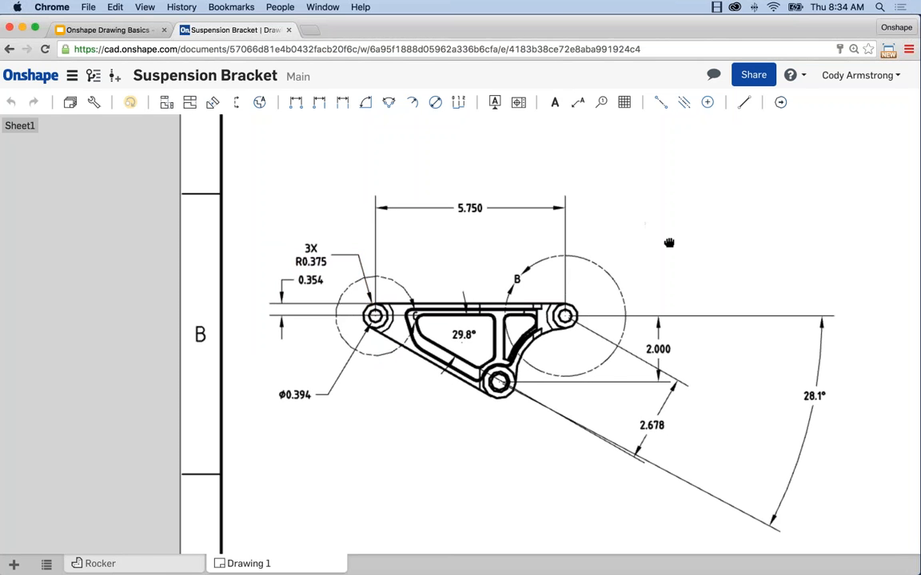
pyautogui.hscroll(2, 663, 244)
pyautogui.doubleClick(282, 255)
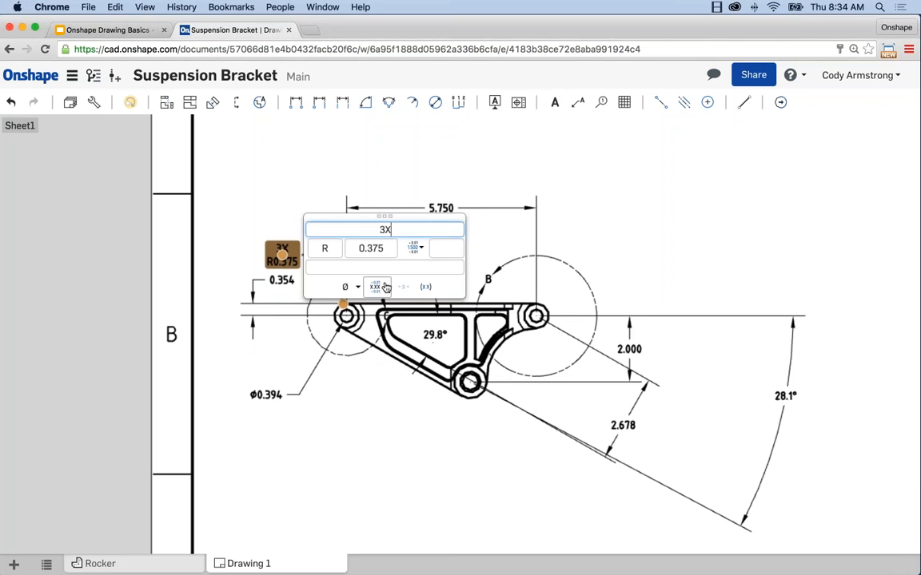
pyautogui.click(640, 218)
# Open the settings of the horizontal dimension between the two upper holes, review the options and close them
pyautogui.scroll(-1, 640, 218)
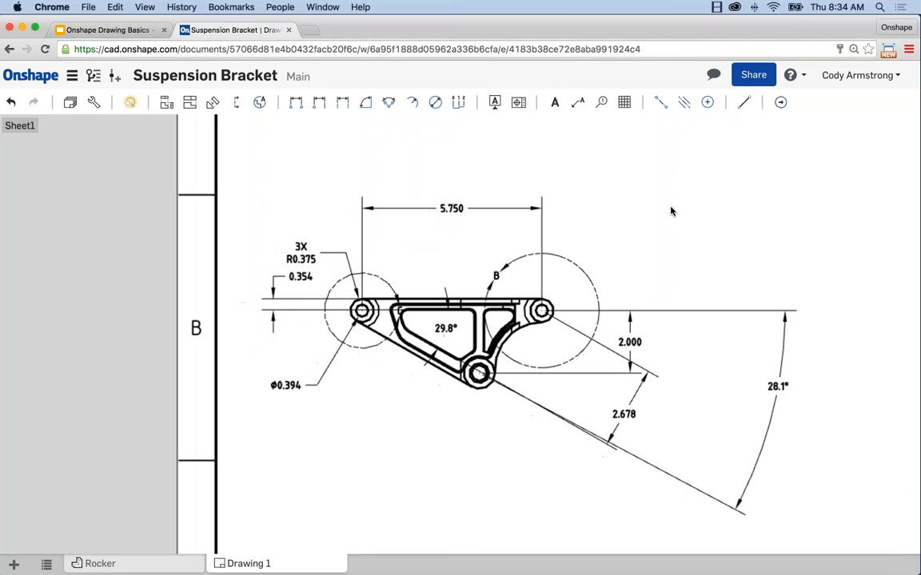
pyautogui.moveTo(657, 217); pyautogui.dragTo(608, 224, button='middle')
pyautogui.scroll(-1, 609, 223)
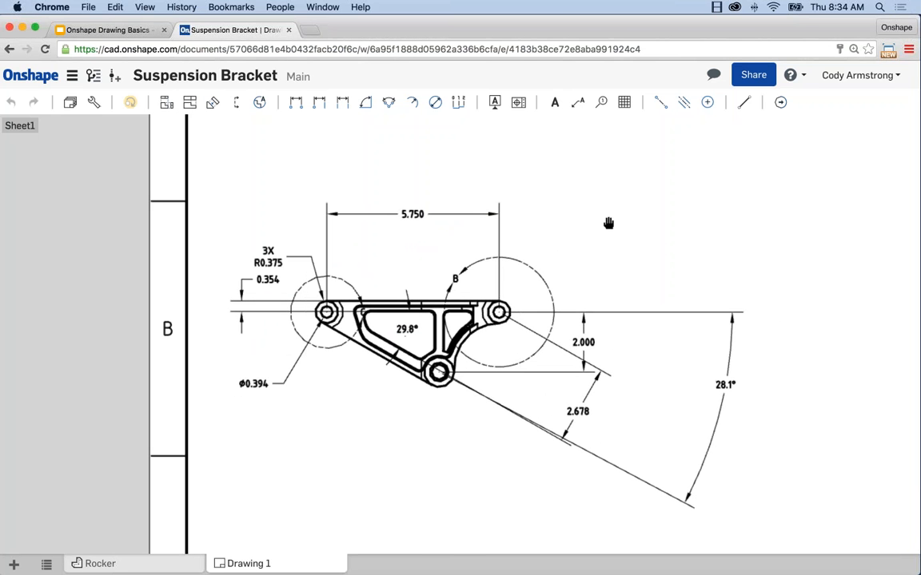
pyautogui.scroll(-1, 584, 226)
pyautogui.moveTo(583, 228); pyautogui.dragTo(574, 232, button='middle')
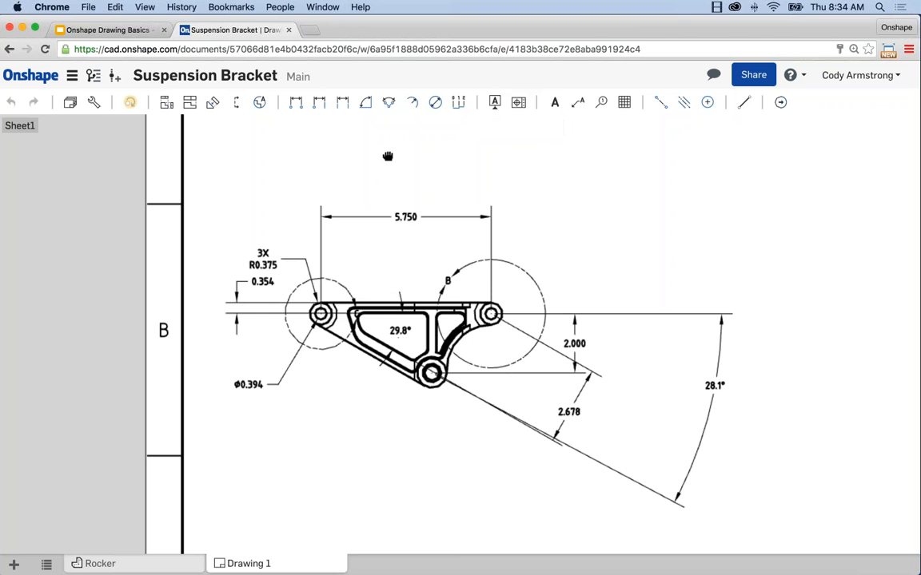
pyautogui.click(405, 217)
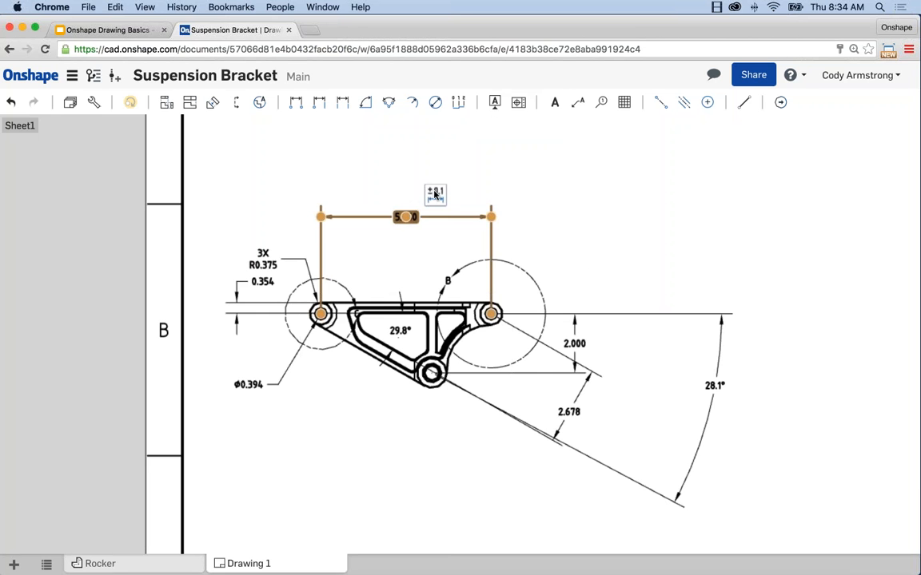
pyautogui.click(435, 194)
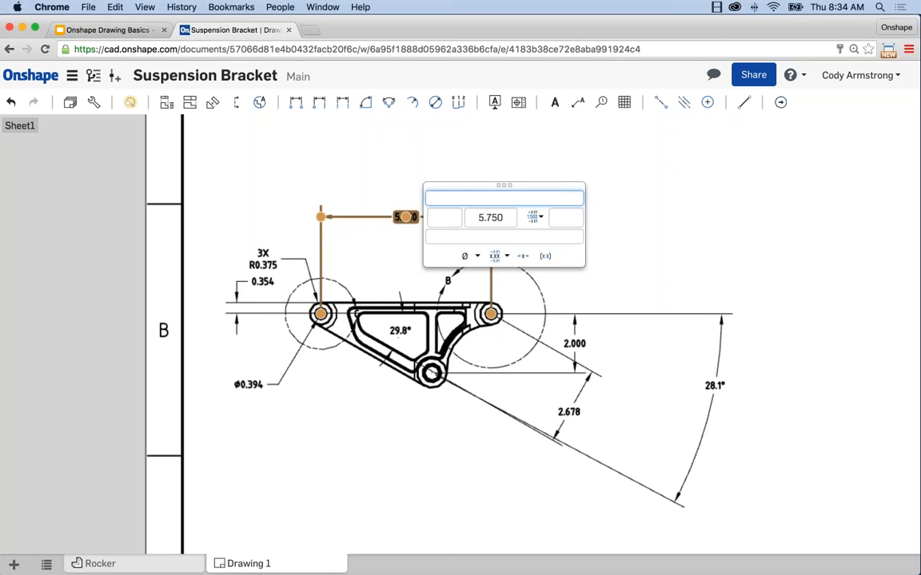
pyautogui.press('Escape')
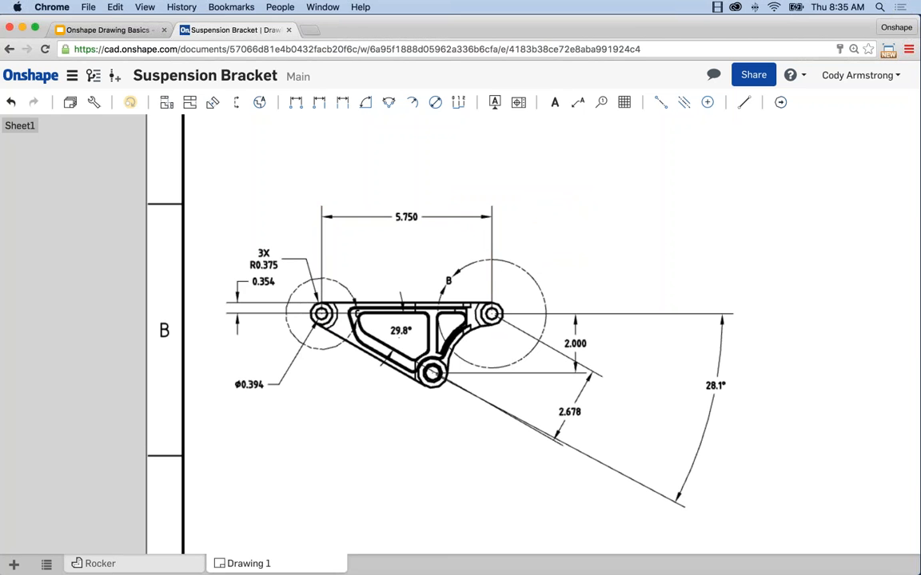
pyautogui.moveTo(403, 240)
pyautogui.mouseDown(button='middle')
pyautogui.moveTo(414, 230)
pyautogui.moveTo(356, 273)
pyautogui.mouseUp(button='middle')
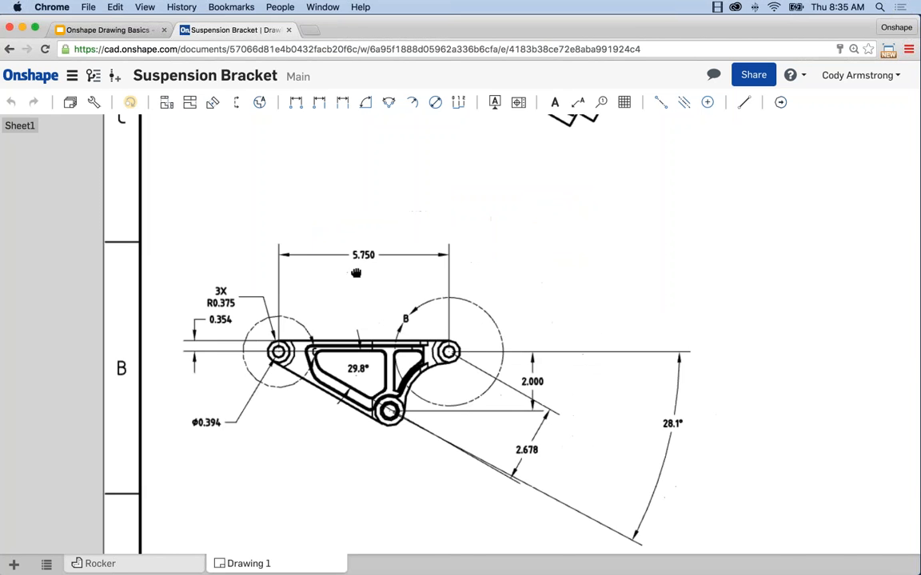
# Start an ordinate dimension group above section A-A, with its zero origin at the upper corner of the arm's free end
pyautogui.scroll(-2, 382, 170)
pyautogui.moveTo(382, 170)
pyautogui.mouseDown(button='middle')
pyautogui.moveTo(421, 249)
pyautogui.moveTo(412, 375)
pyautogui.moveTo(353, 365)
pyautogui.mouseUp(button='middle')
pyautogui.scroll(1, 469, 118)
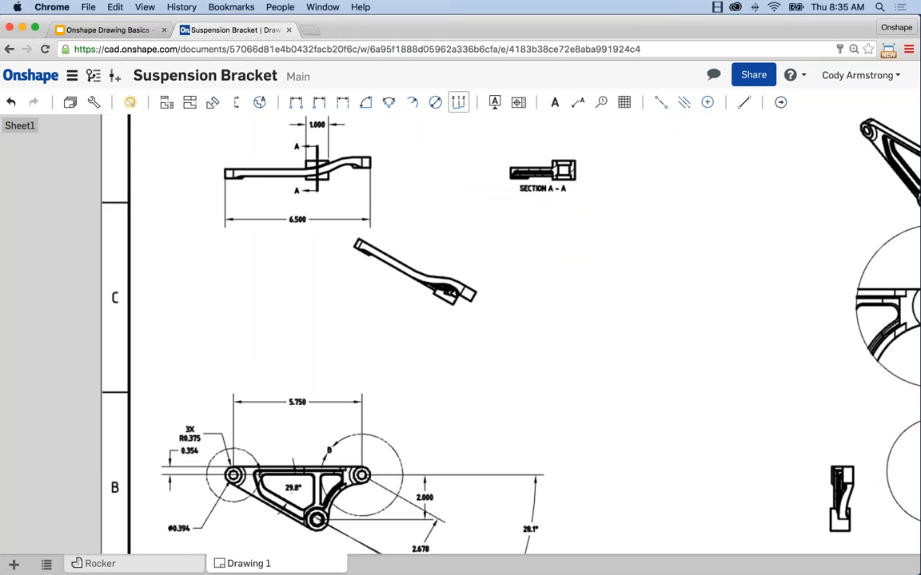
pyautogui.click(458, 102)
pyautogui.scroll(2, 543, 167)
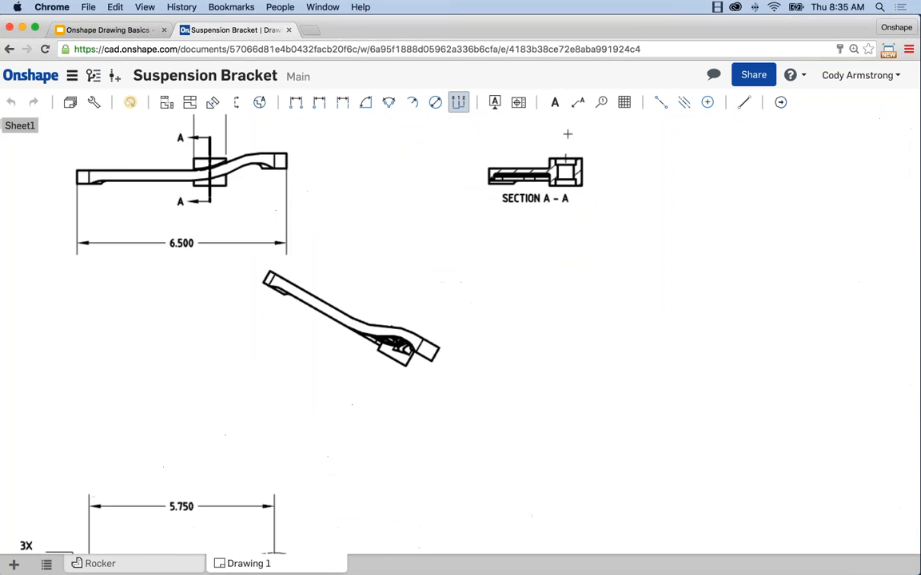
pyautogui.moveTo(568, 136); pyautogui.dragTo(495, 198, button='middle')
pyautogui.scroll(2, 424, 234)
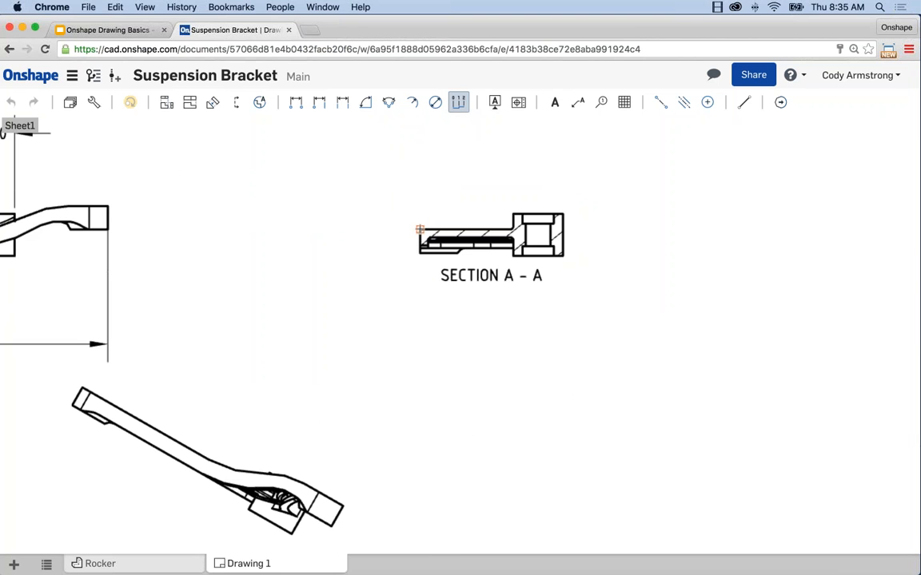
pyautogui.click(420, 230)
pyautogui.click(420, 136)
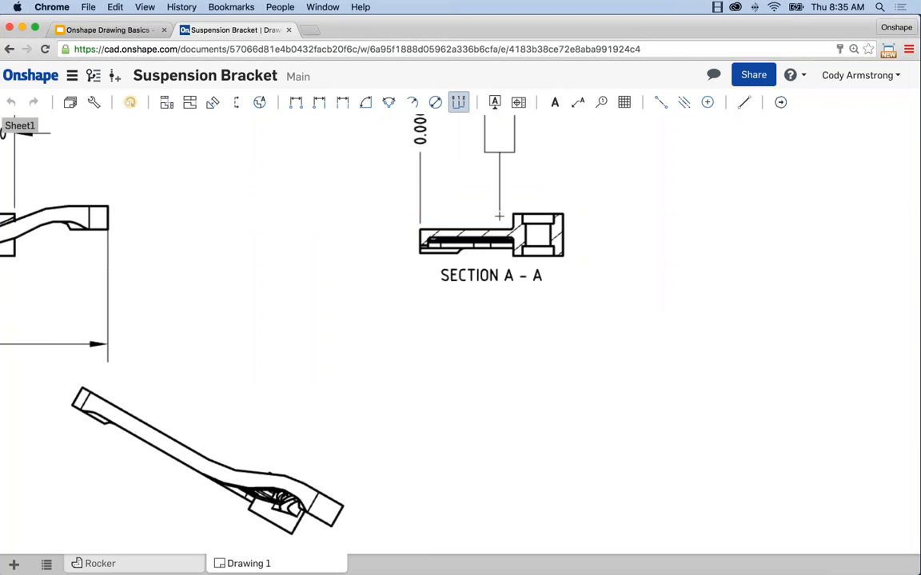
# Add ordinate dimensions to both outer edges of section A-A's boss and both edges of its upper counterbore, and finish the group
pyautogui.click(512, 227)
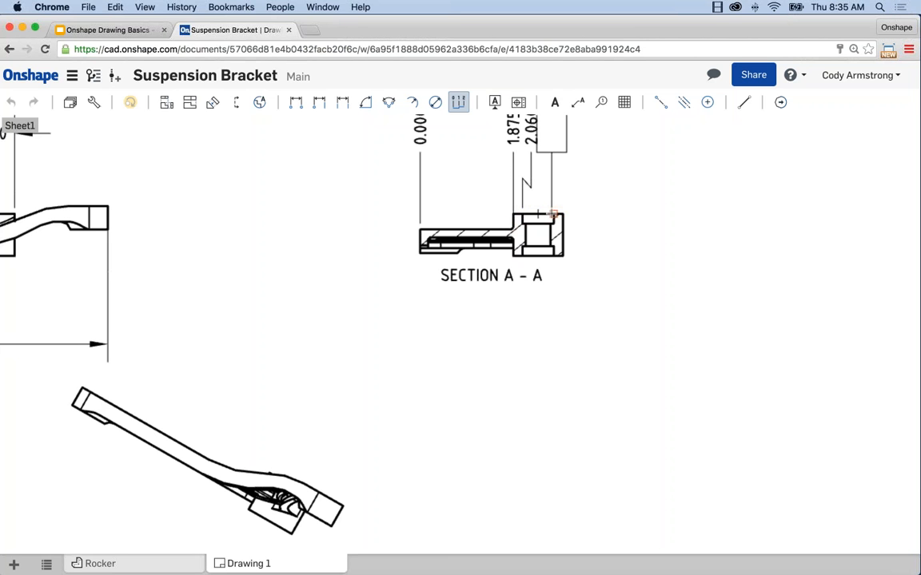
pyautogui.click(554, 214)
pyautogui.moveTo(554, 213); pyautogui.dragTo(523, 294, button='middle')
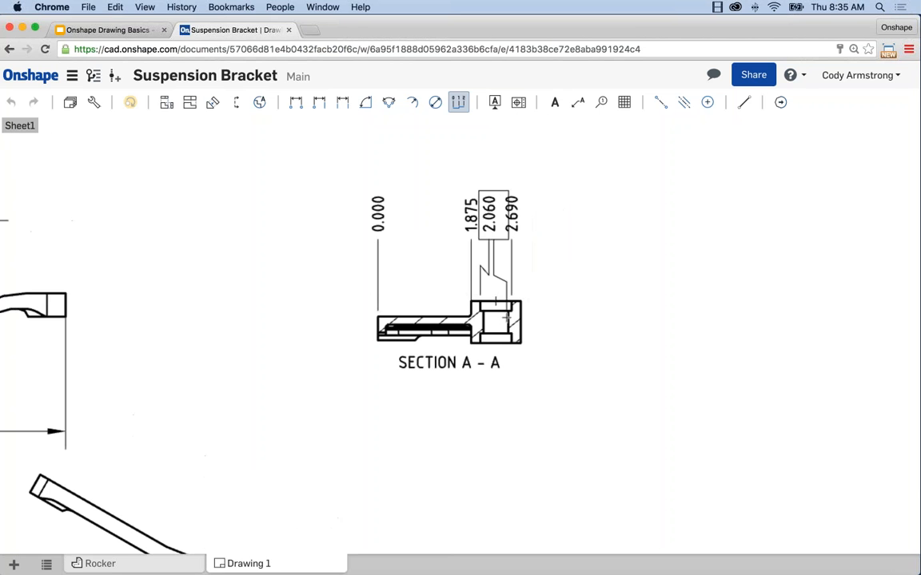
pyautogui.click(521, 301)
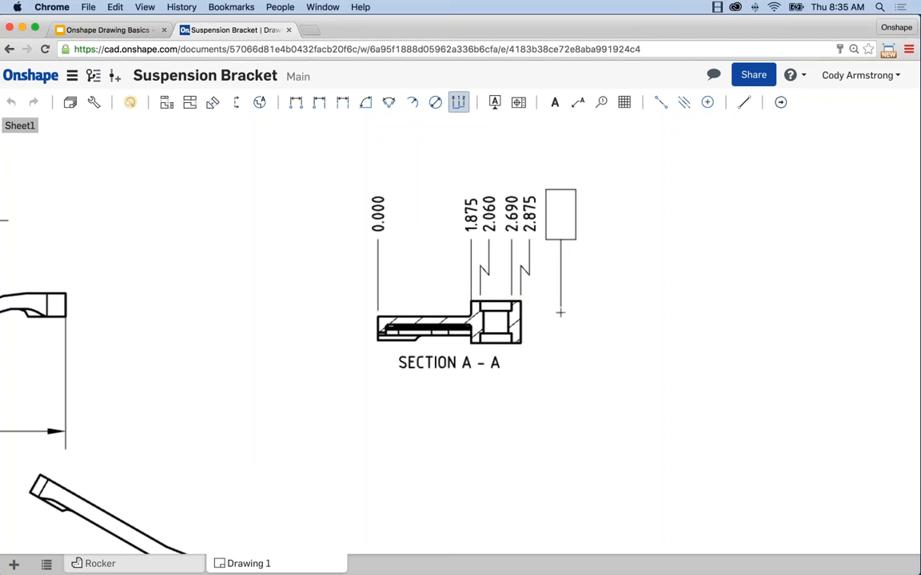
pyautogui.click(561, 329)
pyautogui.press('Escape')
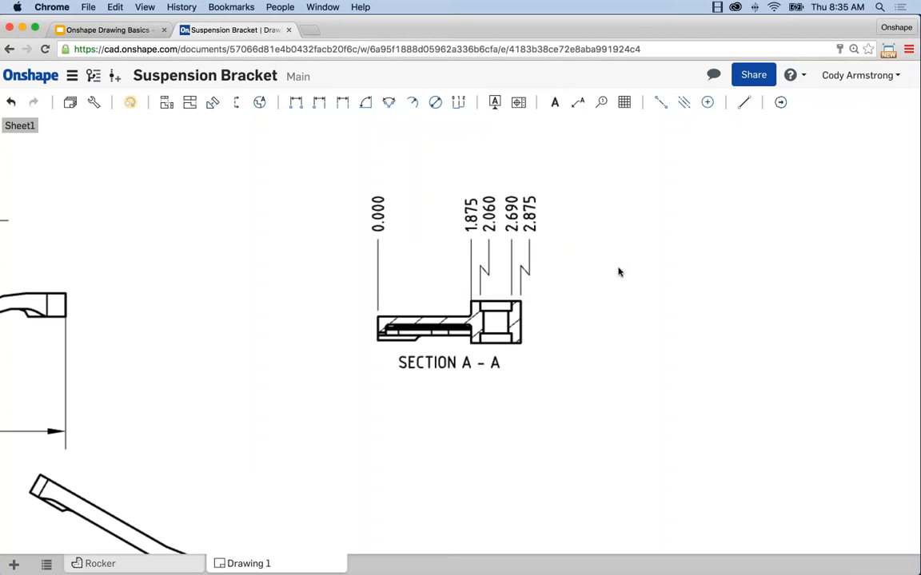
# Try adding to section A-A's ordinate dimension group, starting from the dimension at the boss's inner edge
pyautogui.rightClick(470, 218)
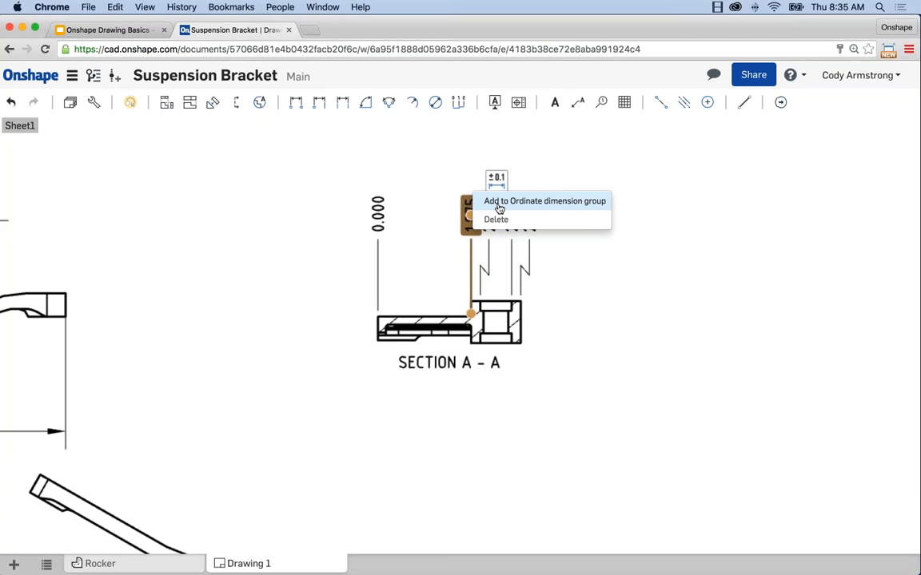
pyautogui.click(499, 202)
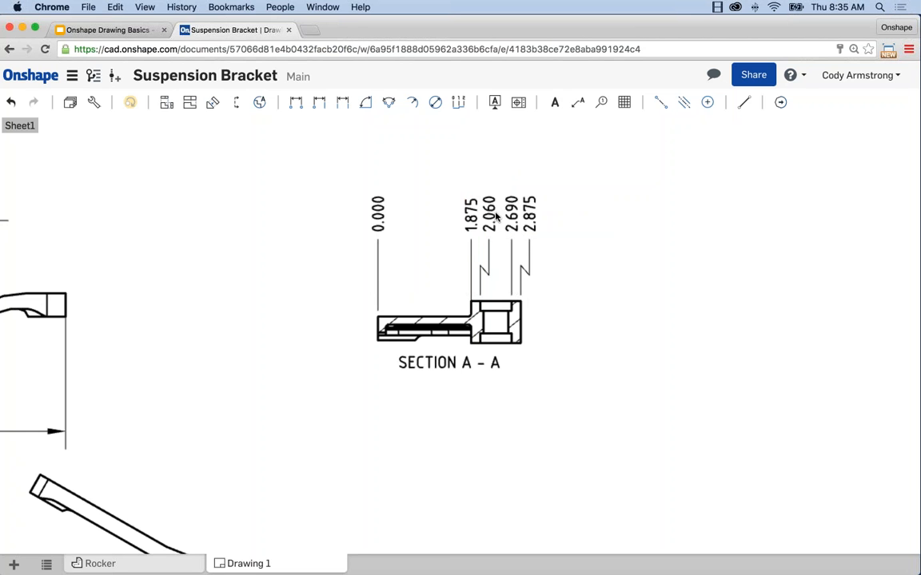
# Attach datum A with a filled triangle to the lower edge of the central boss in the top view and place its label below
pyautogui.scroll(-3, 617, 336)
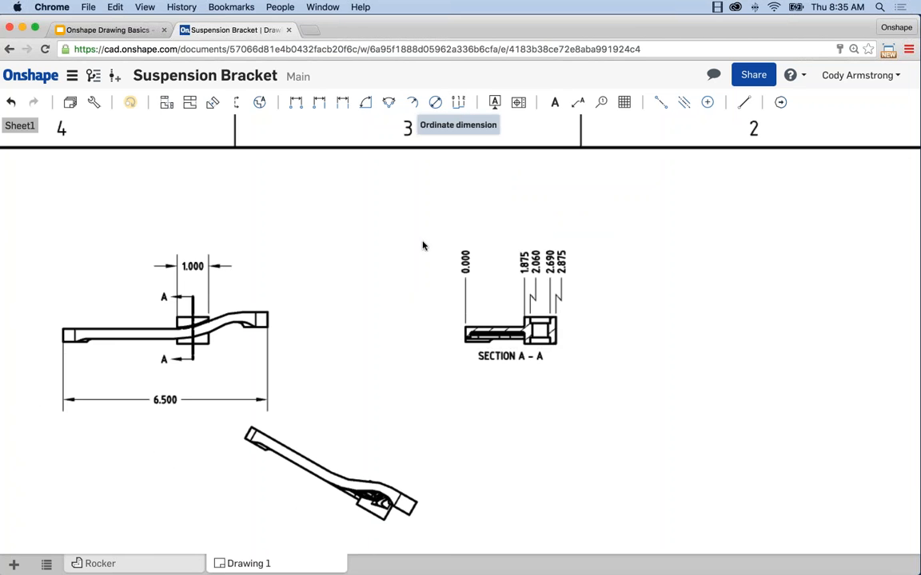
pyautogui.scroll(-5, 423, 245)
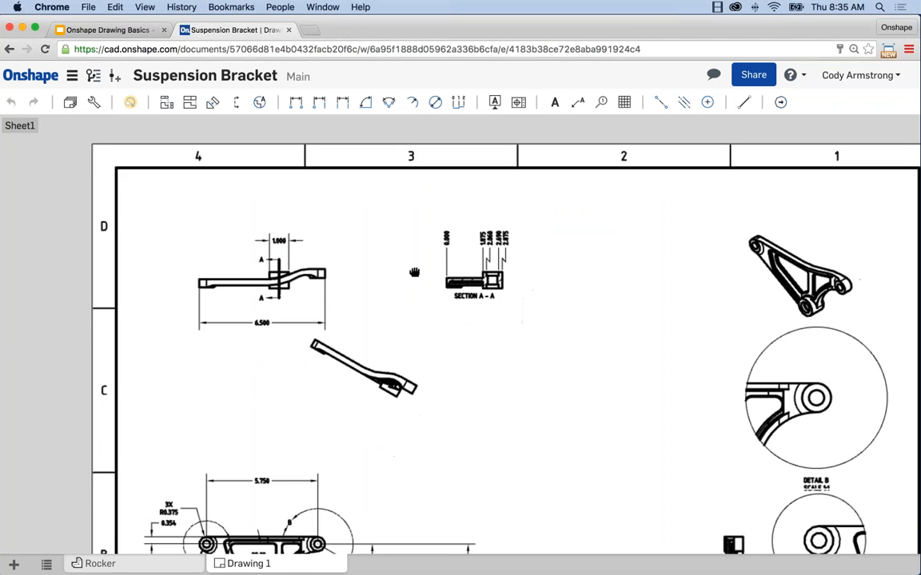
pyautogui.scroll(-2, 402, 237)
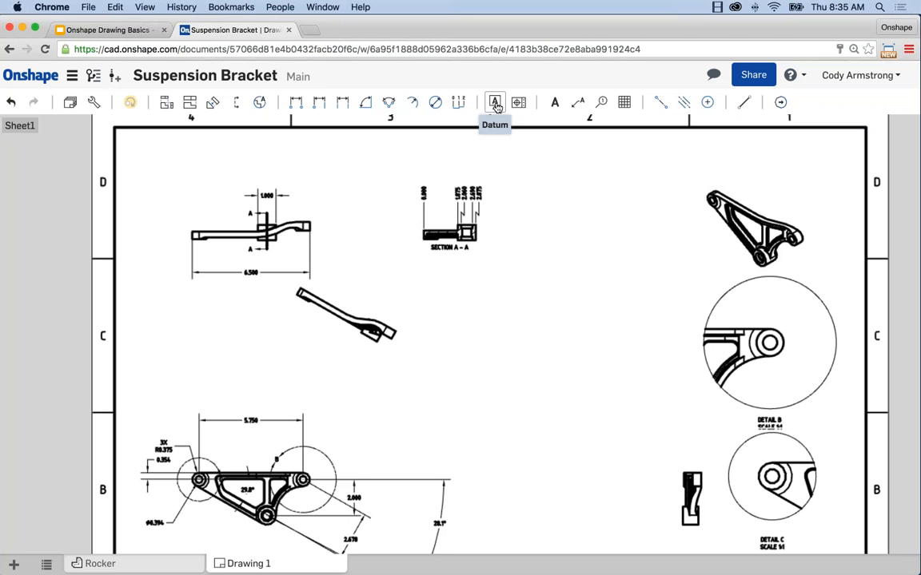
pyautogui.click(494, 104)
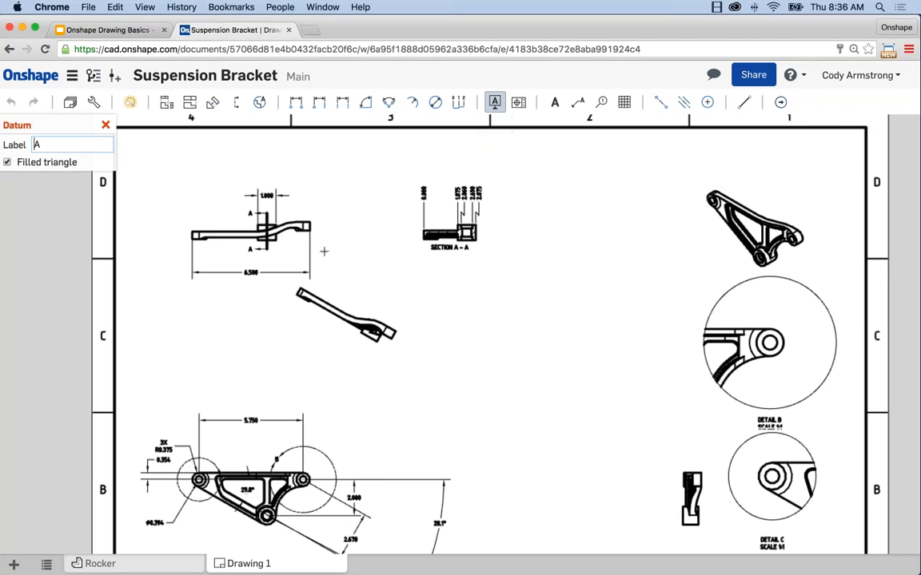
pyautogui.scroll(5, 264, 250)
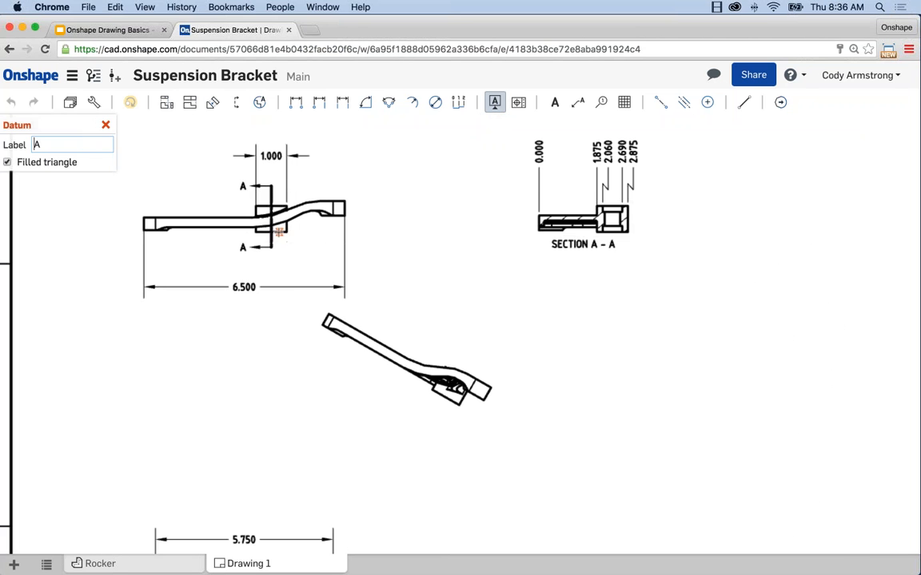
pyautogui.scroll(2, 275, 232)
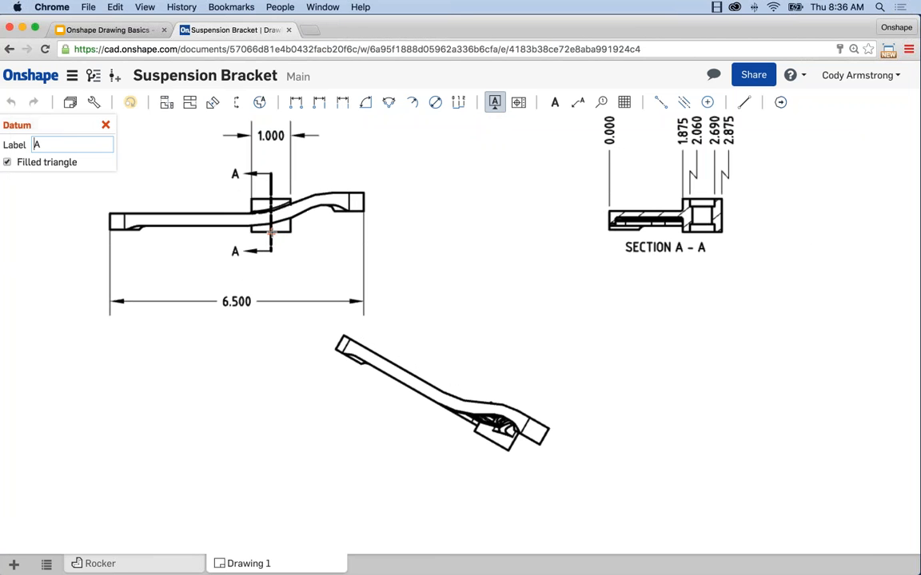
pyautogui.click(272, 232)
pyautogui.click(206, 281)
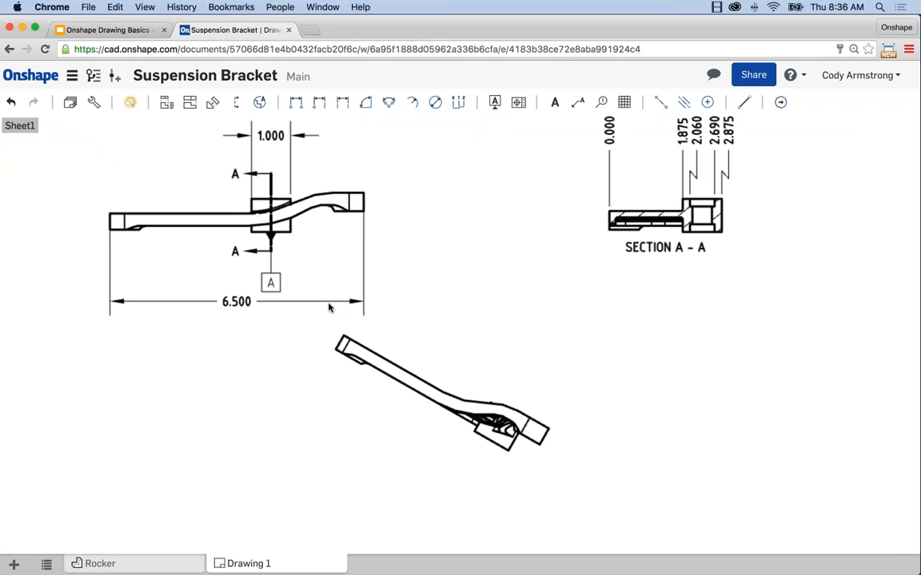
# Start a datum labelled B with a filled triangle for the lower edge of the boss in section A-A
pyautogui.moveTo(354, 305)
pyautogui.mouseDown(button='middle')
pyautogui.moveTo(351, 247)
pyautogui.moveTo(286, 303)
pyautogui.moveTo(299, 247)
pyautogui.moveTo(296, 174)
pyautogui.mouseUp(button='middle')
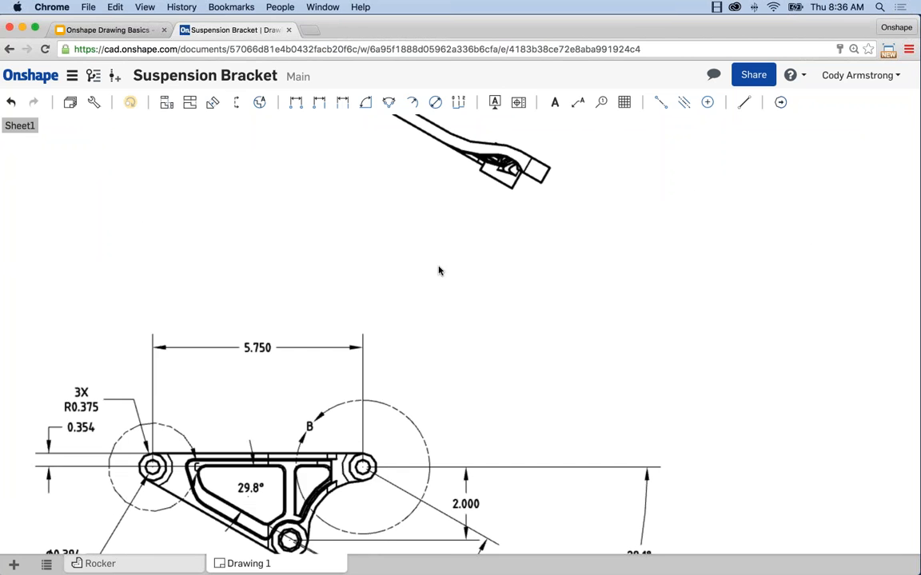
pyautogui.moveTo(439, 271); pyautogui.dragTo(360, 425, button='middle')
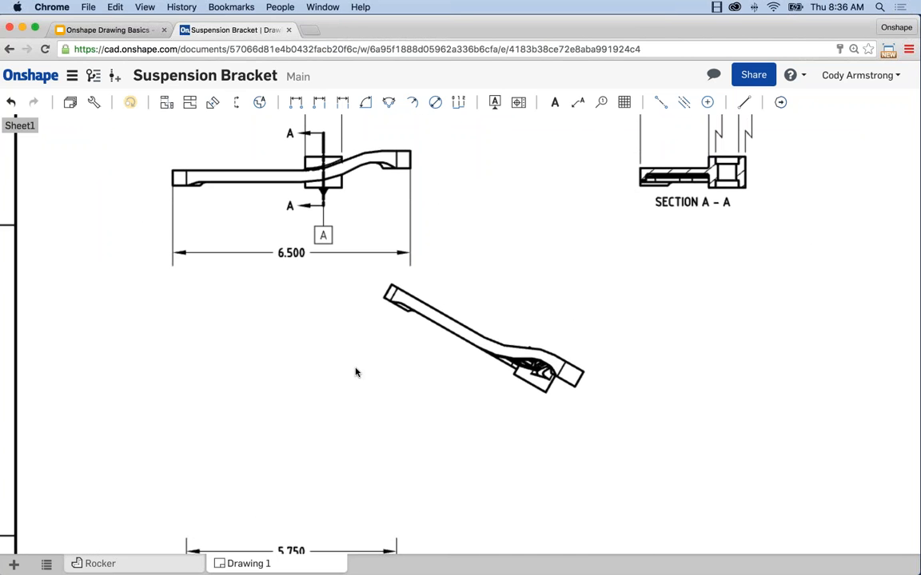
pyautogui.moveTo(519, 262); pyautogui.dragTo(430, 316, button='middle')
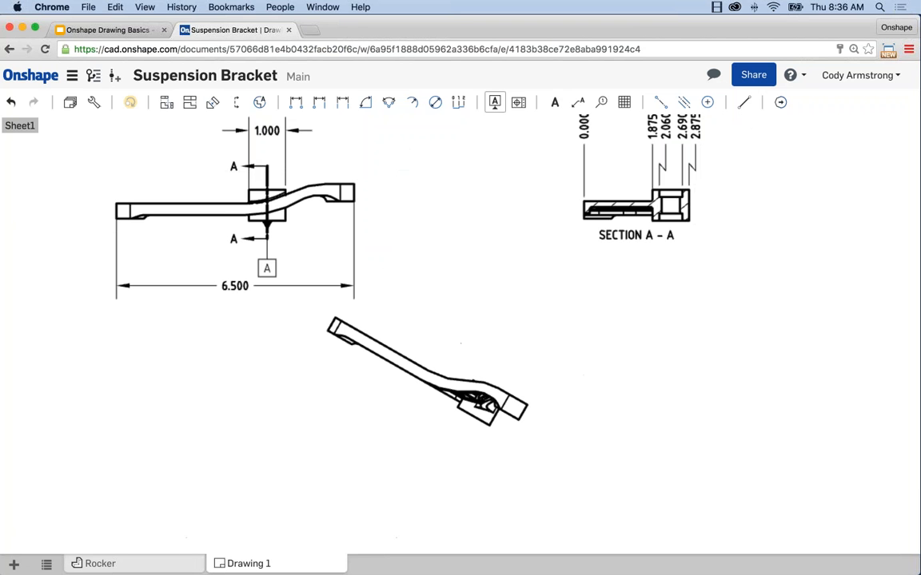
pyautogui.click(495, 102)
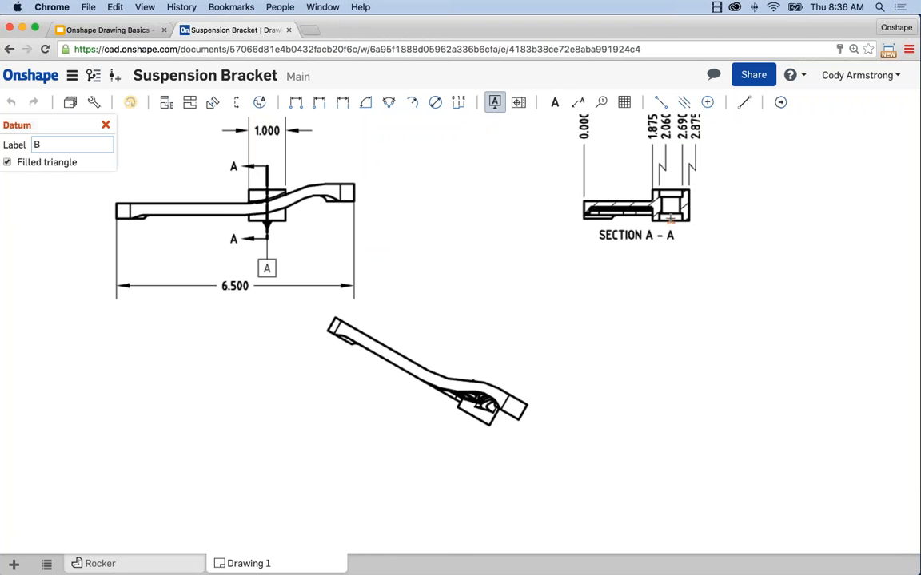
# Attach datum B with a filled triangle to the lower edge of the boss in section view A-A, its label below the view
pyautogui.click(669, 190)
pyautogui.press('Escape')
pyautogui.click(494, 102)
pyautogui.click(670, 223)
pyautogui.click(670, 288)
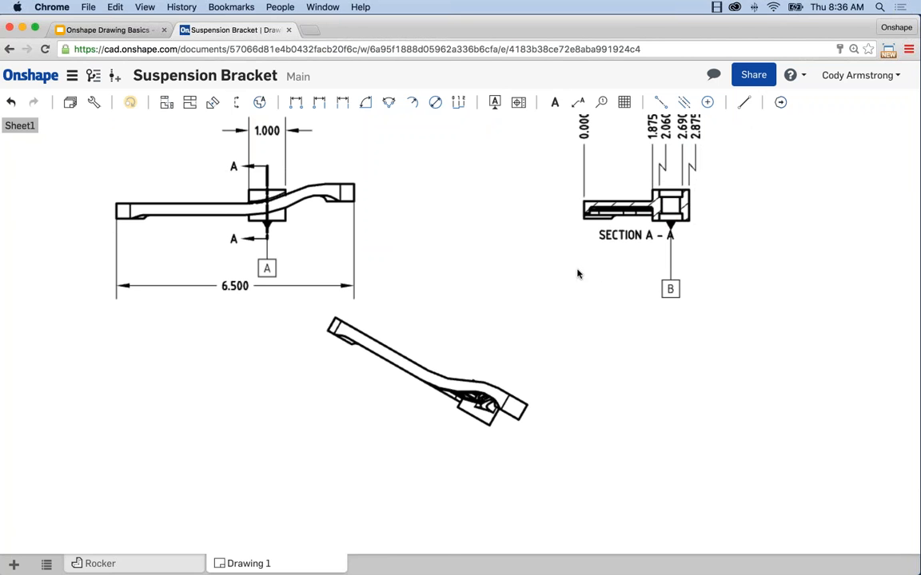
# Look over the whole drawing sheet and check which help and feedback options are available
pyautogui.scroll(-1, 573, 277)
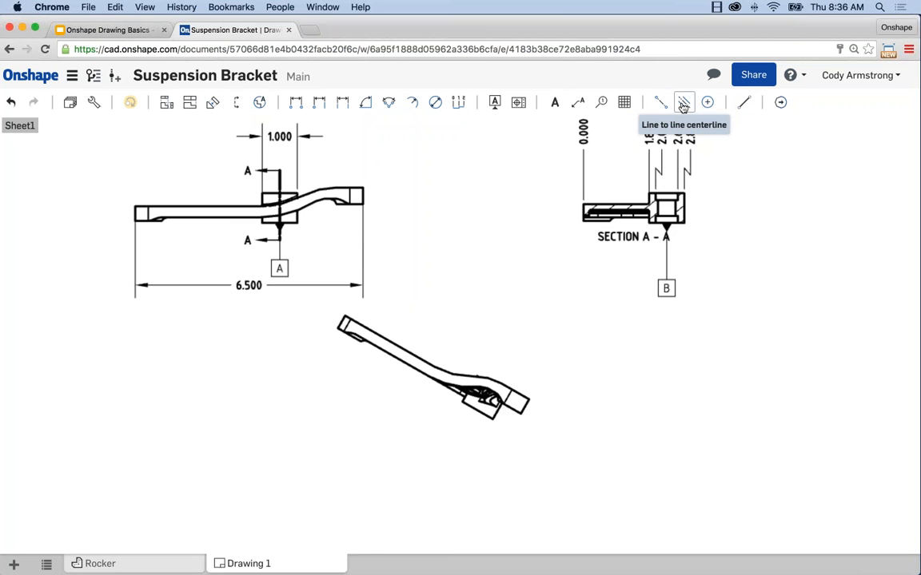
pyautogui.scroll(-3, 438, 290)
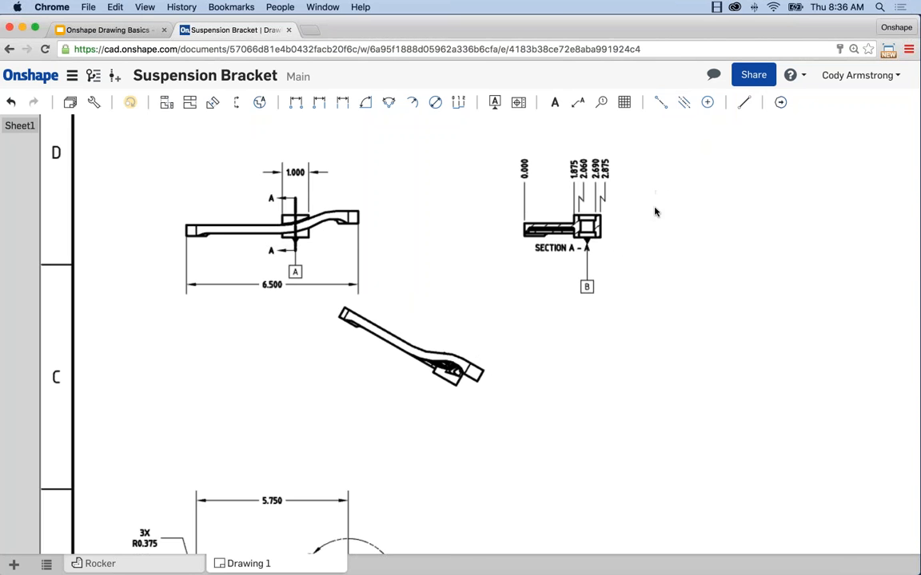
pyautogui.scroll(-2, 666, 242)
pyautogui.moveTo(660, 259)
pyautogui.mouseDown(button='middle')
pyautogui.moveTo(604, 257)
pyautogui.moveTo(553, 240)
pyautogui.moveTo(553, 222)
pyautogui.moveTo(545, 214)
pyautogui.moveTo(542, 228)
pyautogui.moveTo(538, 220)
pyautogui.mouseUp(button='middle')
pyautogui.scroll(-2, 604, 257)
pyautogui.scroll(-1, 553, 240)
pyautogui.scroll(-1, 553, 221)
pyautogui.scroll(-1, 546, 213)
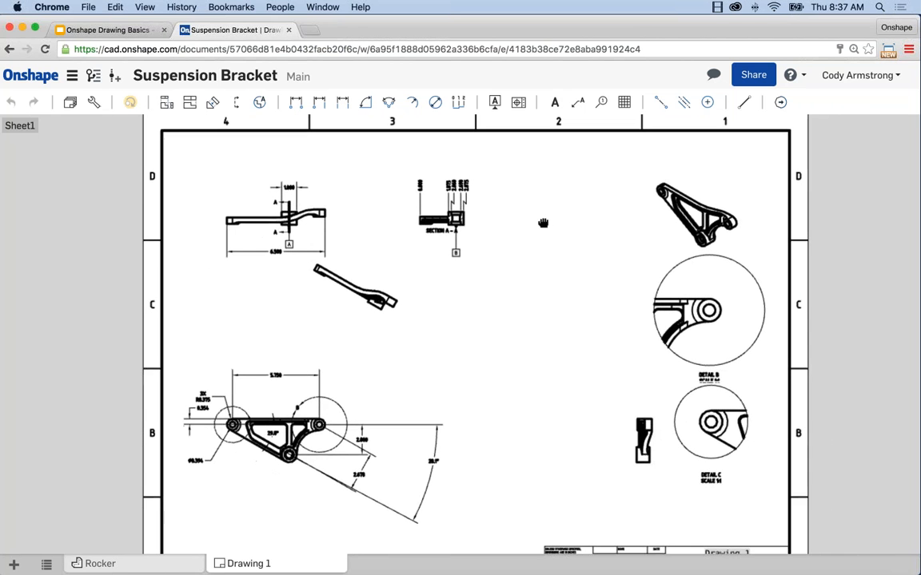
pyautogui.click(804, 83)
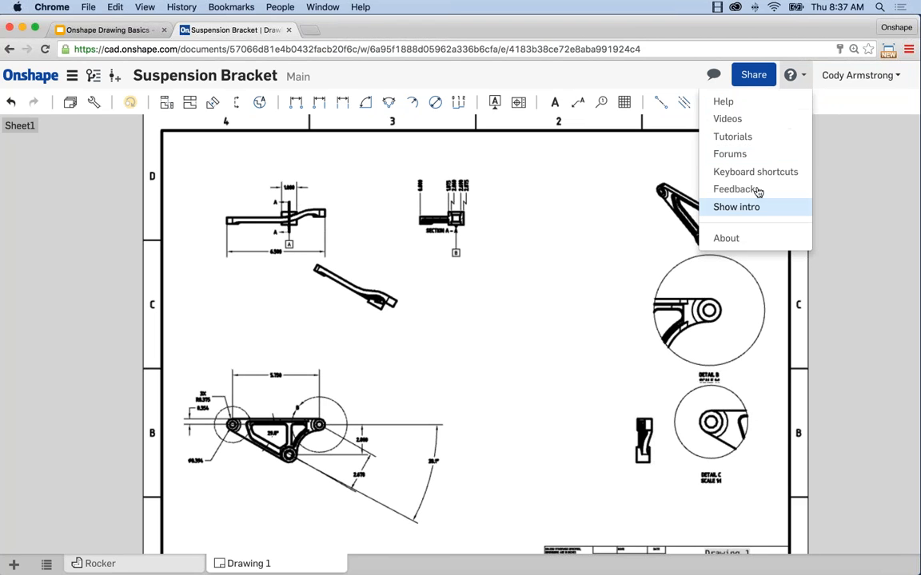
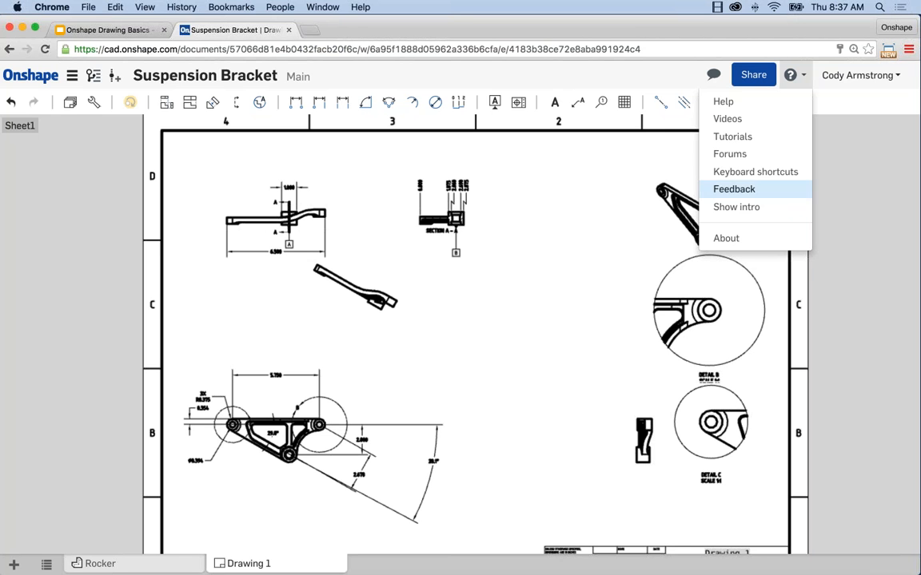
pyautogui.click(790, 75)
pyautogui.scroll(-3, 503, 314)
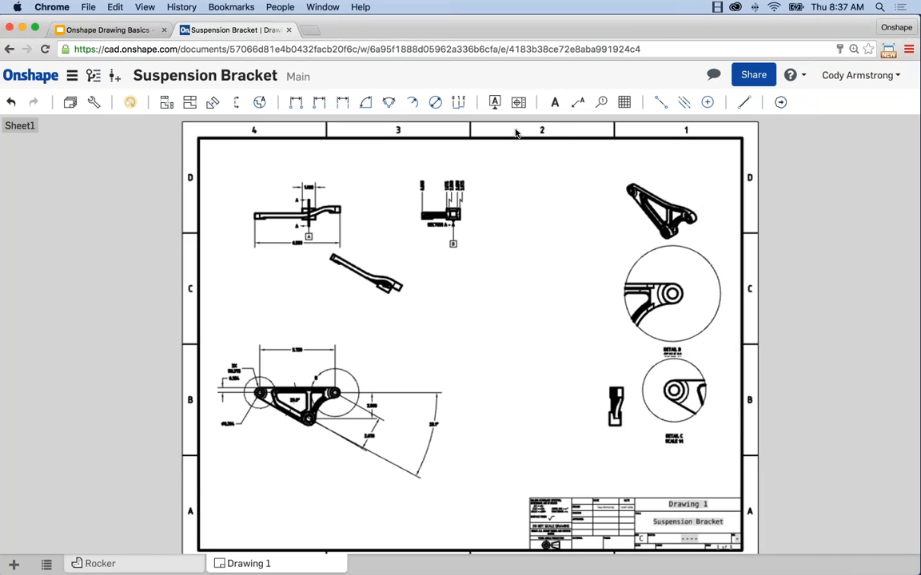
# Define a geometric tolerance with the concentricity symbol, a diameter tolerance of .03 and the maximum material condition (M) modifier
pyautogui.click(518, 103)
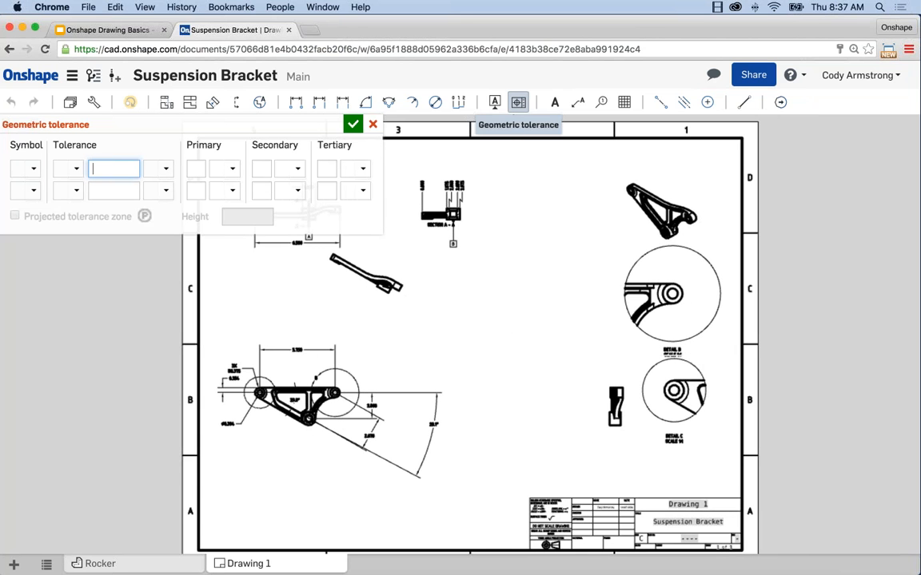
pyautogui.click(32, 170)
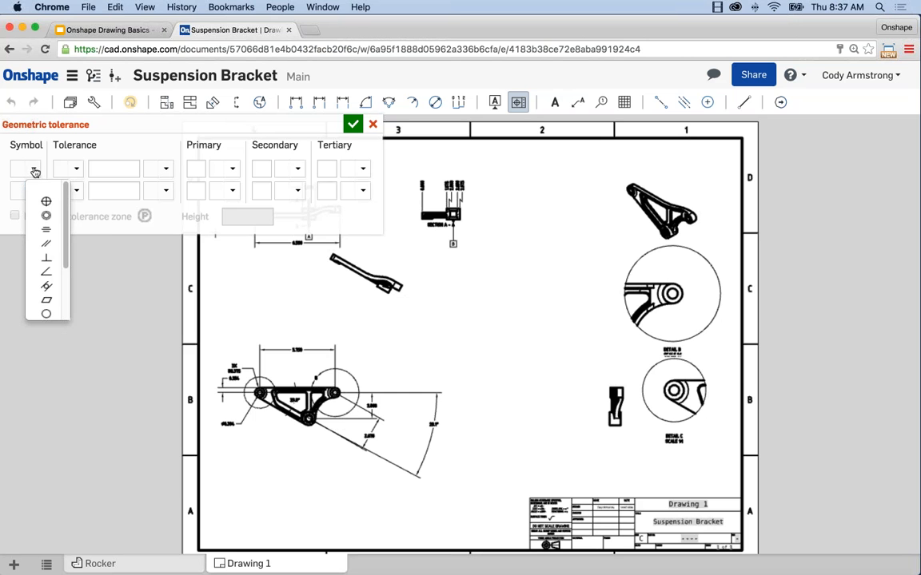
pyautogui.scroll(-1, 68, 209)
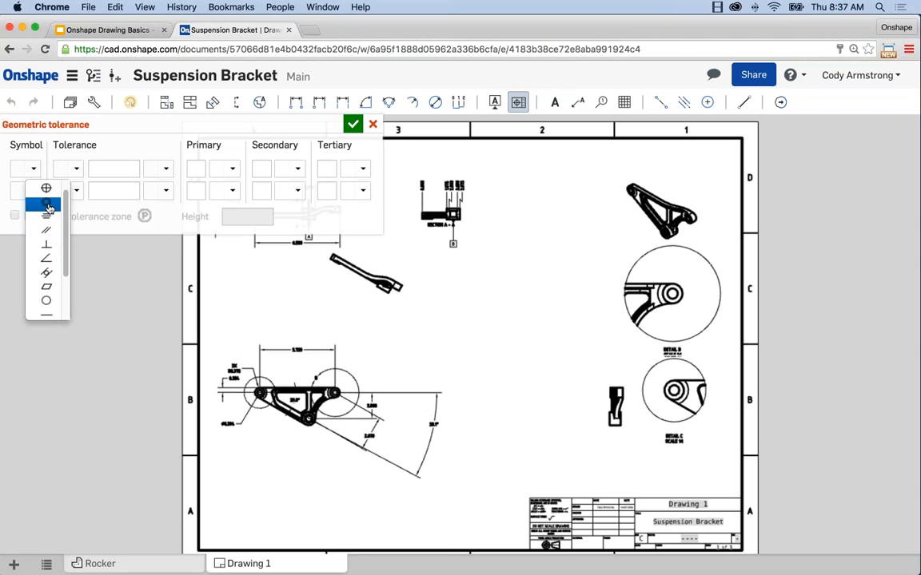
pyautogui.click(48, 206)
pyautogui.click(74, 169)
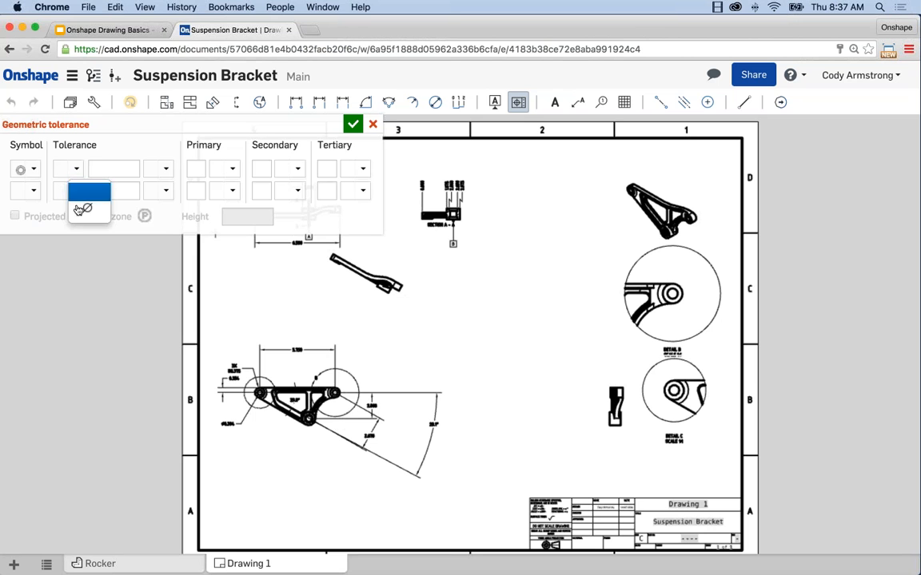
pyautogui.click(82, 209)
pyautogui.click(104, 169)
pyautogui.write('.03')
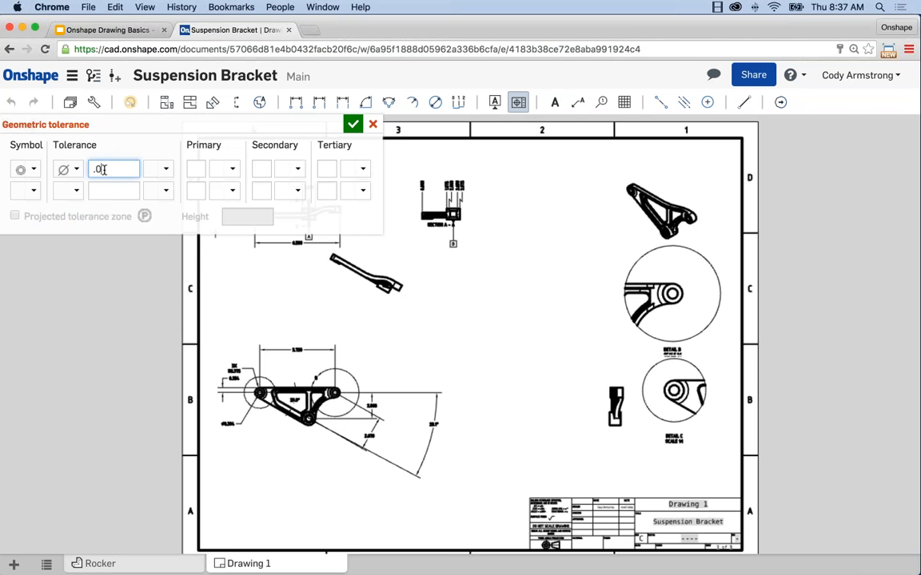
pyautogui.click(165, 170)
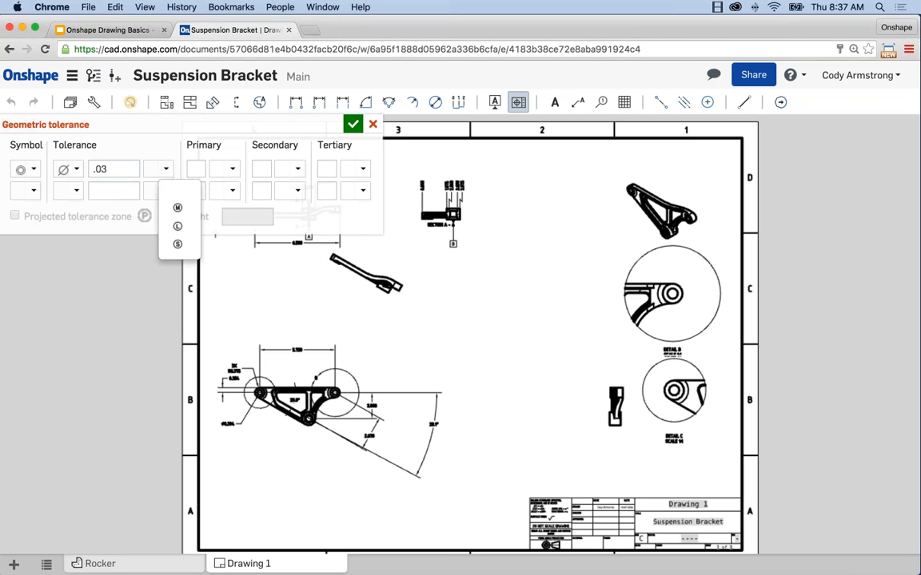
pyautogui.press('Escape')
pyautogui.click(159, 214)
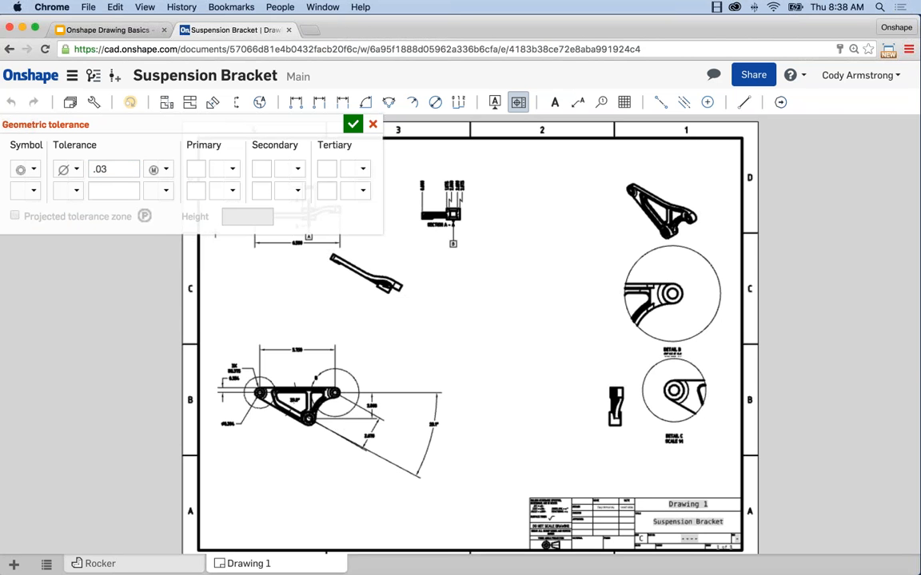
# Try placing the tolerance frame with a leader from the sheet border's lower-left corner, and undo the placement
pyautogui.click(355, 127)
pyautogui.moveTo(408, 350); pyautogui.dragTo(364, 258, button='middle')
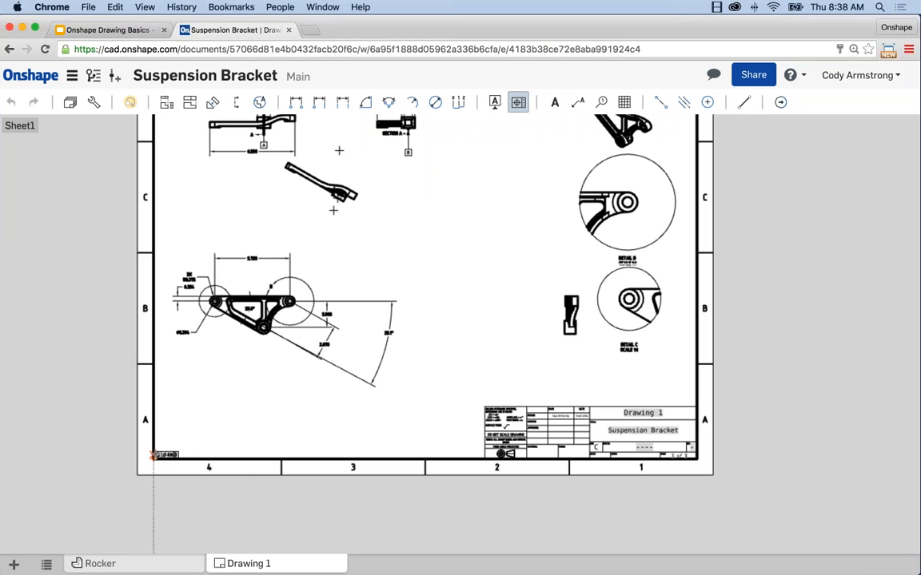
pyautogui.click(154, 453)
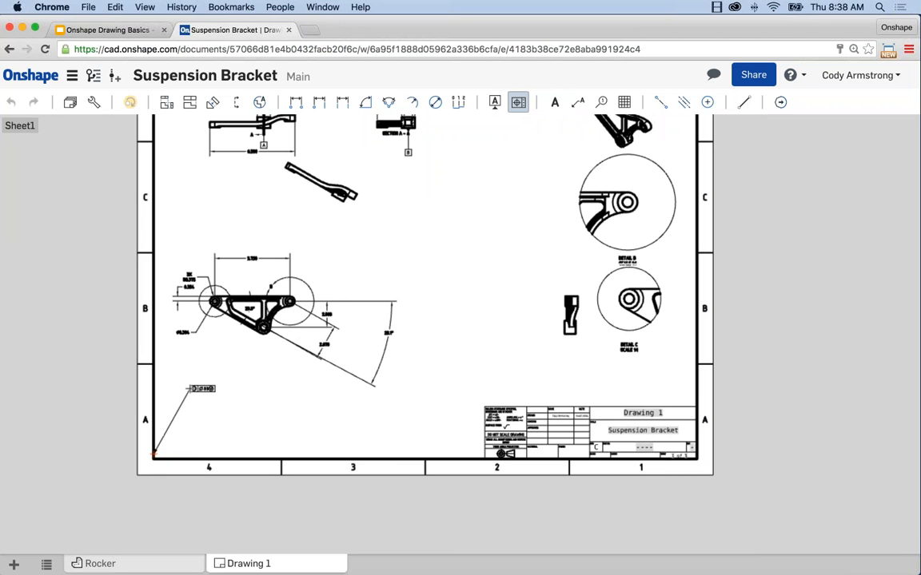
pyautogui.press('super+z')
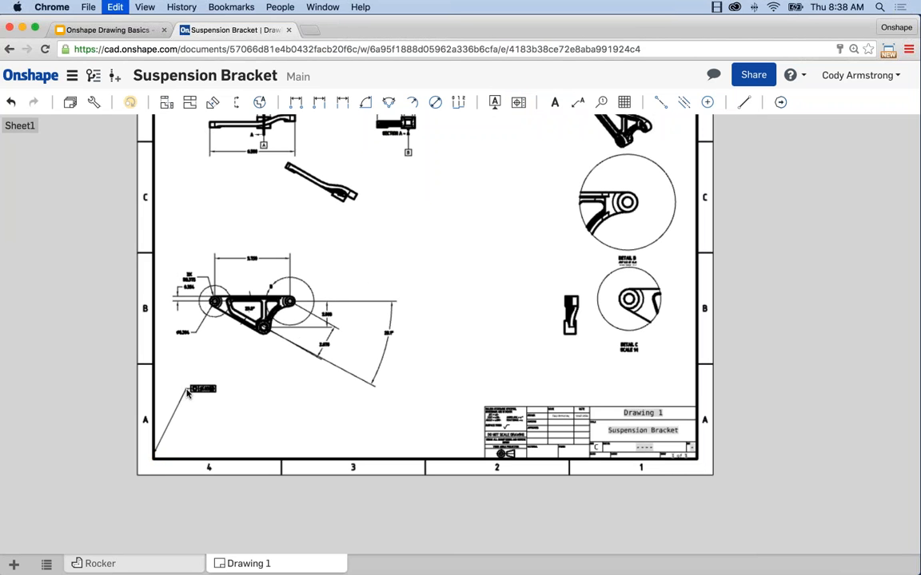
# Look through the full list of geometric characteristic symbols offered for a tolerance, and close it without creating one
pyautogui.scroll(1, 224, 376)
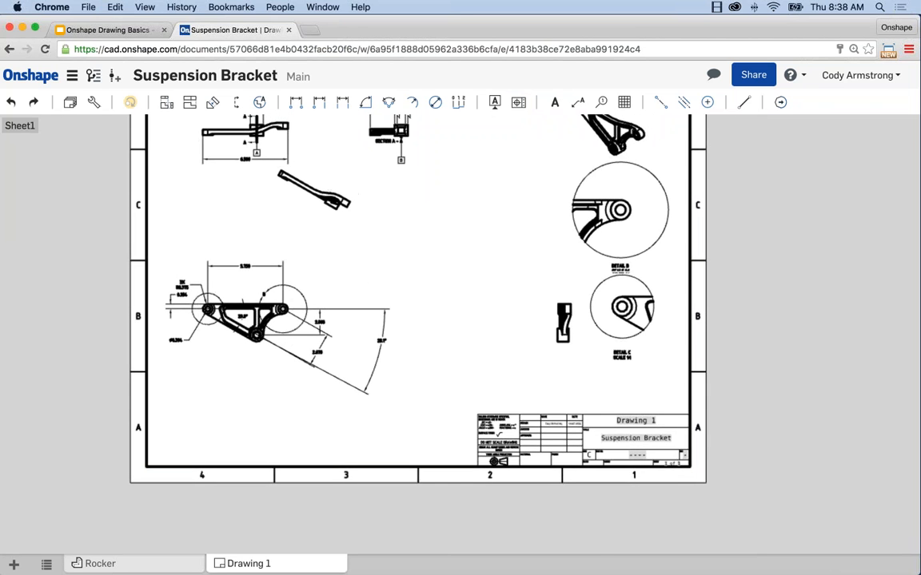
pyautogui.scroll(3, 384, 216)
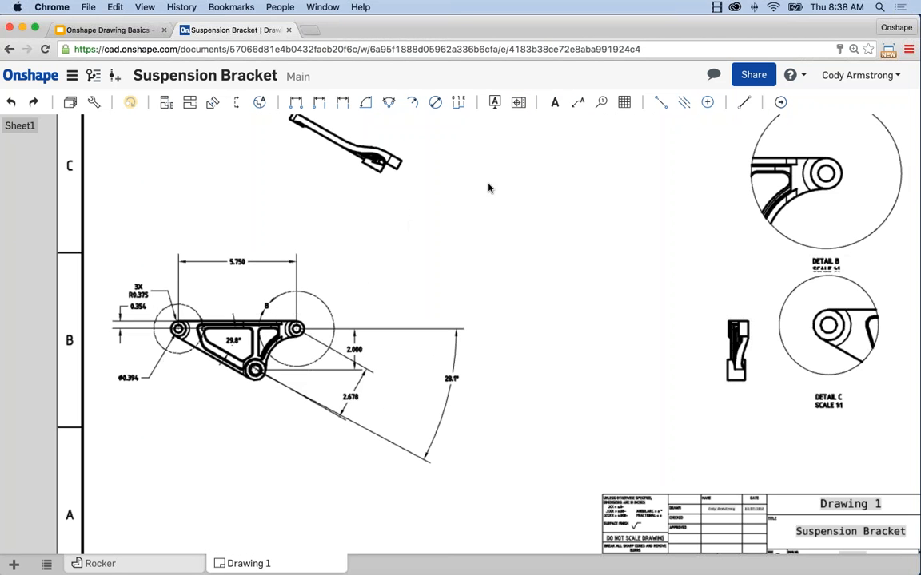
pyautogui.click(518, 102)
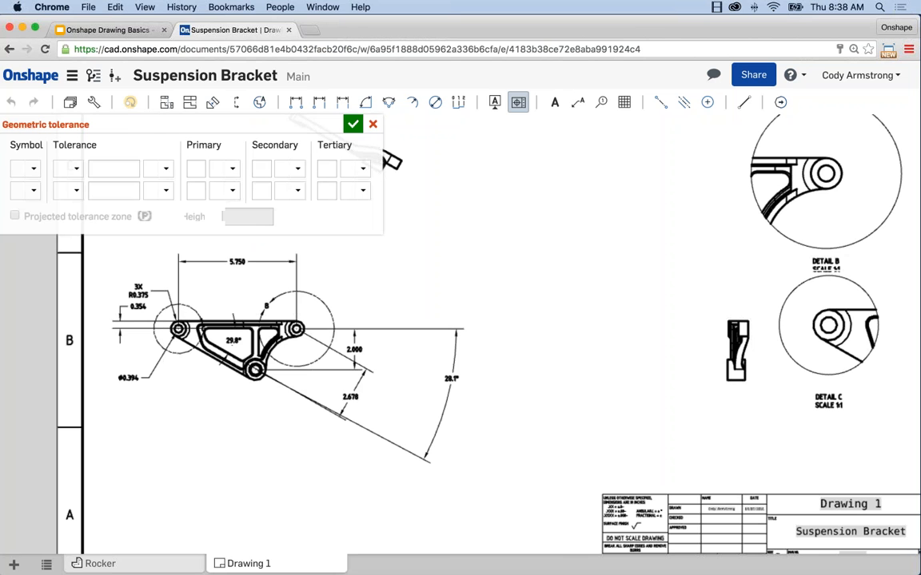
pyautogui.click(24, 168)
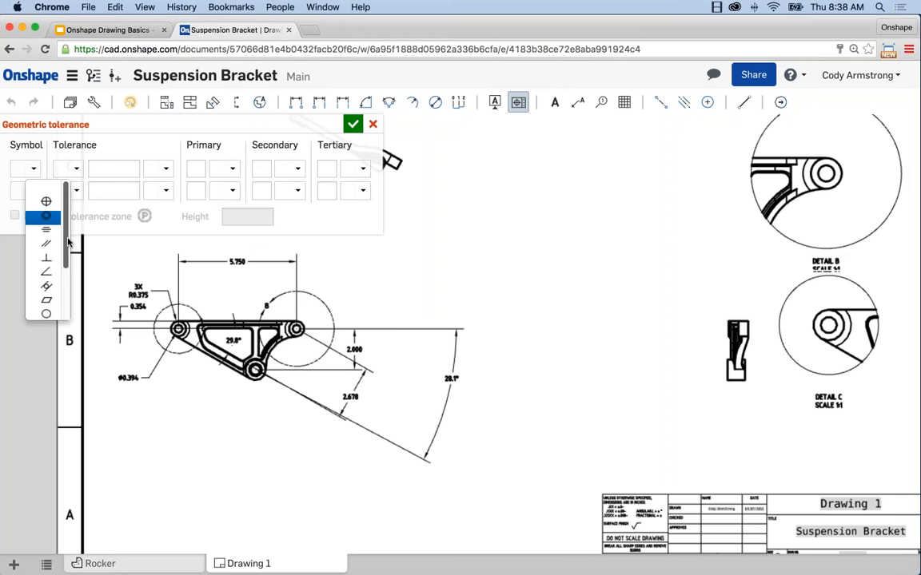
pyautogui.scroll(-2, 66, 254)
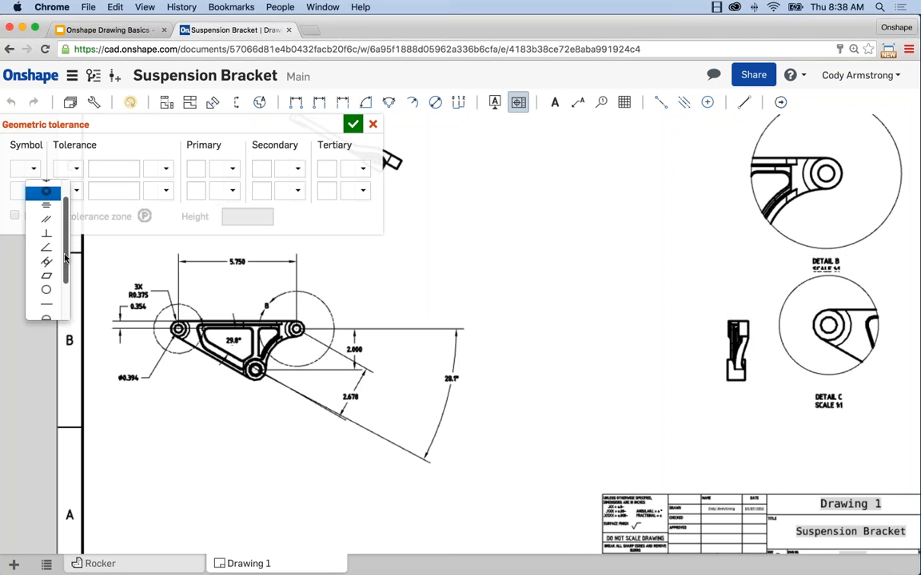
pyautogui.moveTo(66, 256); pyautogui.dragTo(65, 301)
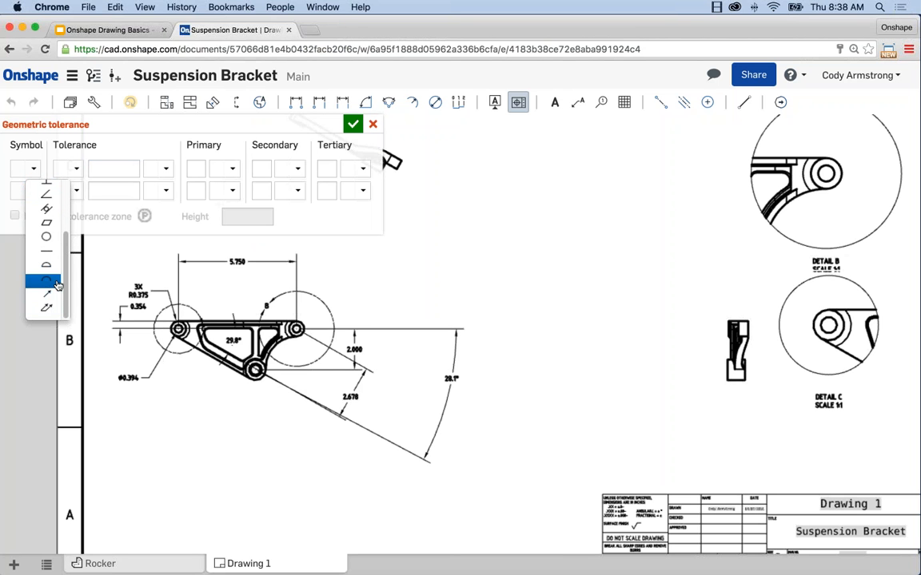
pyautogui.scroll(5, 62, 224)
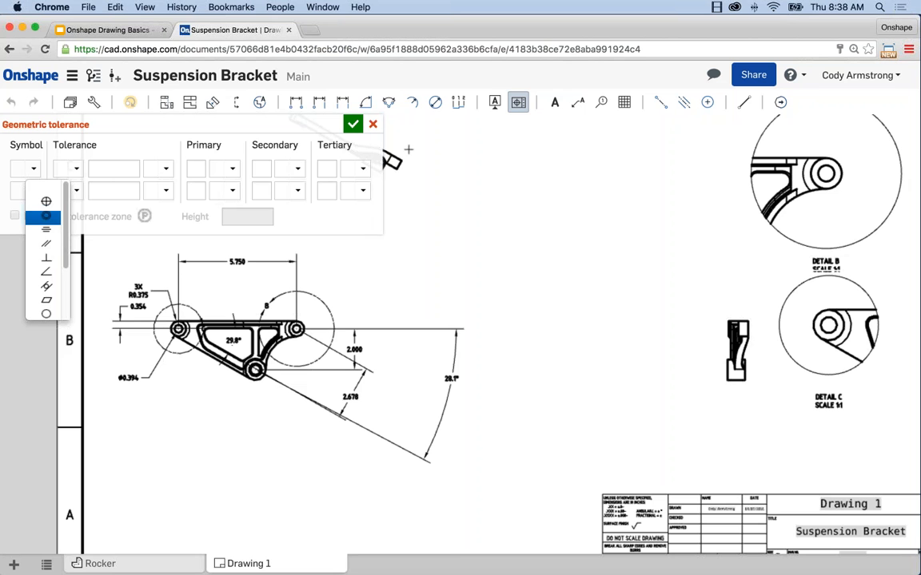
pyautogui.click(372, 125)
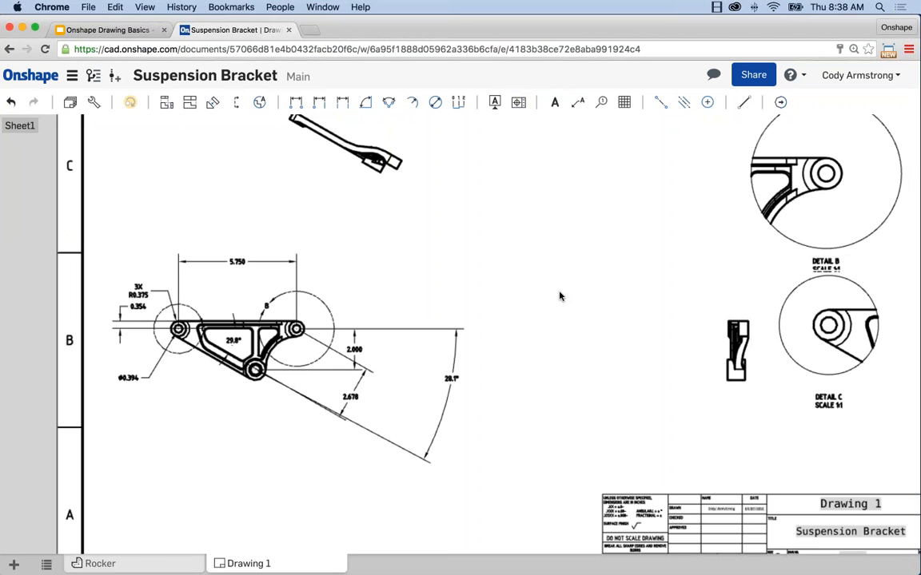
# Add a boxed note reading "This is my note" in the empty area of the sheet near zone A4
pyautogui.scroll(-3, 561, 296)
pyautogui.moveTo(540, 330)
pyautogui.mouseDown(button='middle')
pyautogui.moveTo(511, 374)
pyautogui.moveTo(479, 337)
pyautogui.moveTo(480, 356)
pyautogui.mouseUp(button='middle')
pyautogui.scroll(-4, 511, 369)
pyautogui.scroll(2, 479, 336)
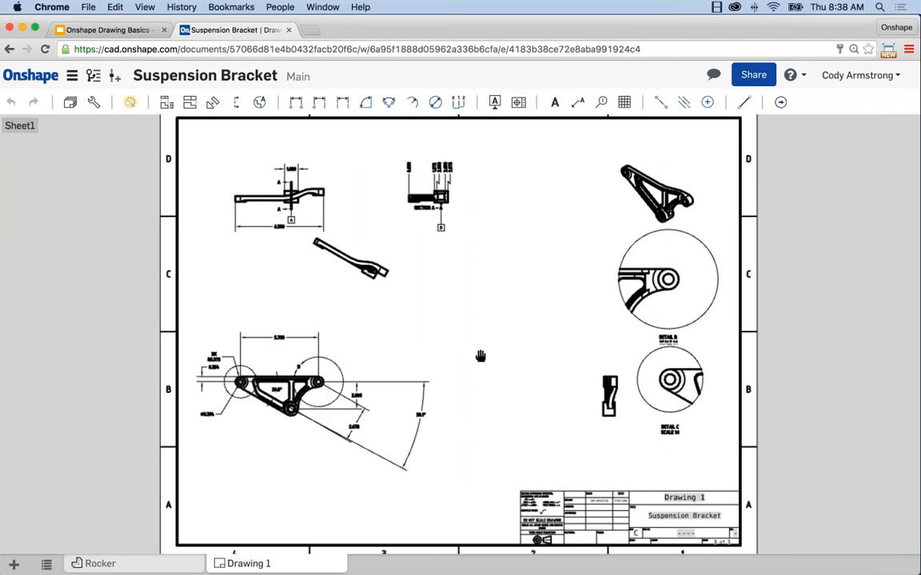
pyautogui.moveTo(539, 349); pyautogui.dragTo(501, 370, button='middle')
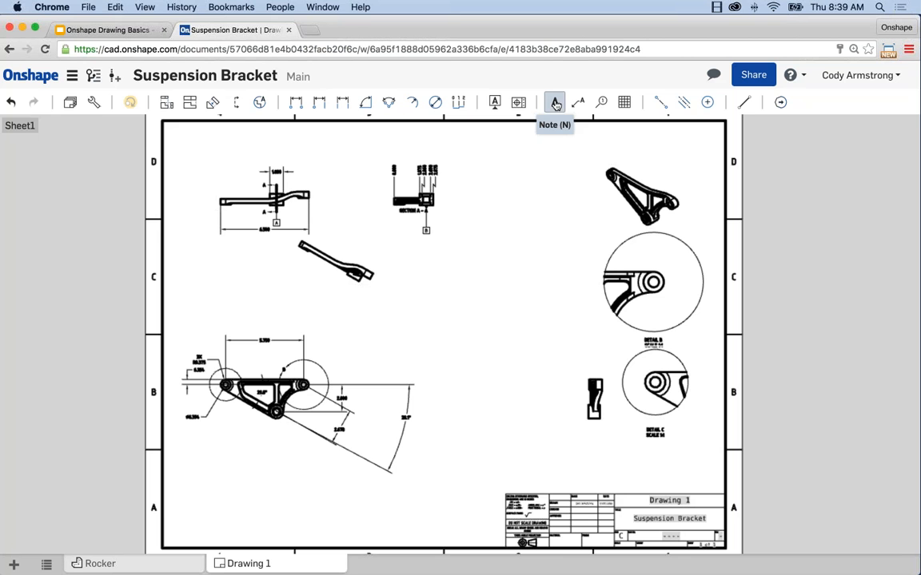
pyautogui.click(555, 104)
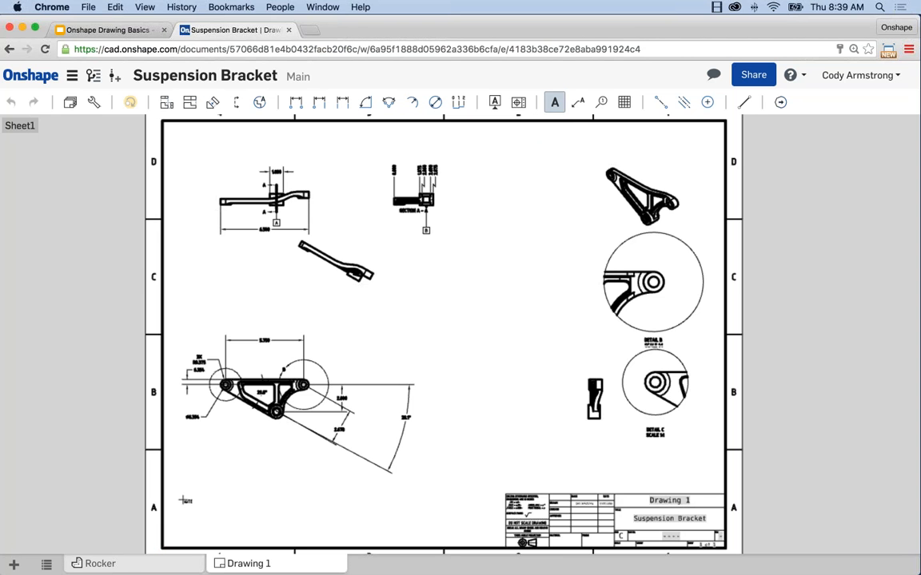
pyautogui.moveTo(182, 501); pyautogui.dragTo(248, 517)
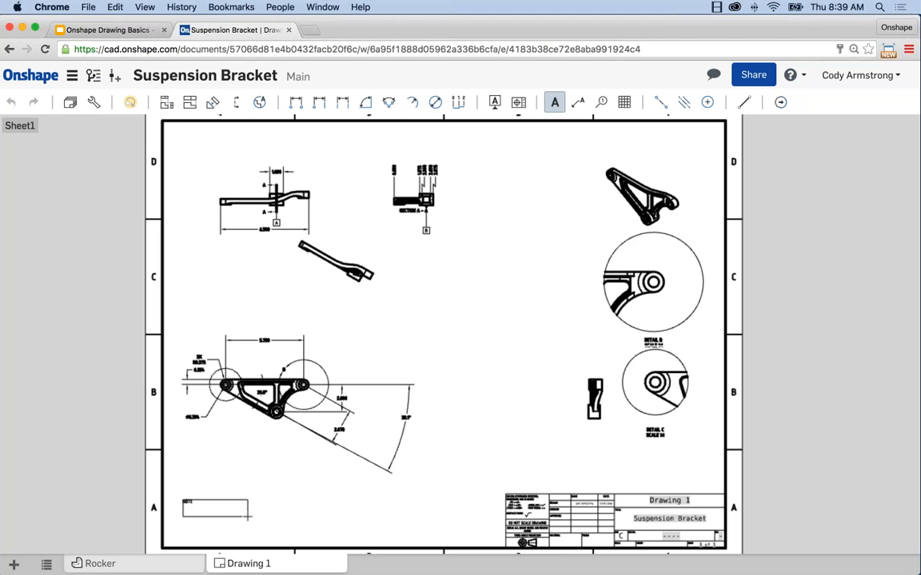
pyautogui.write('This i')
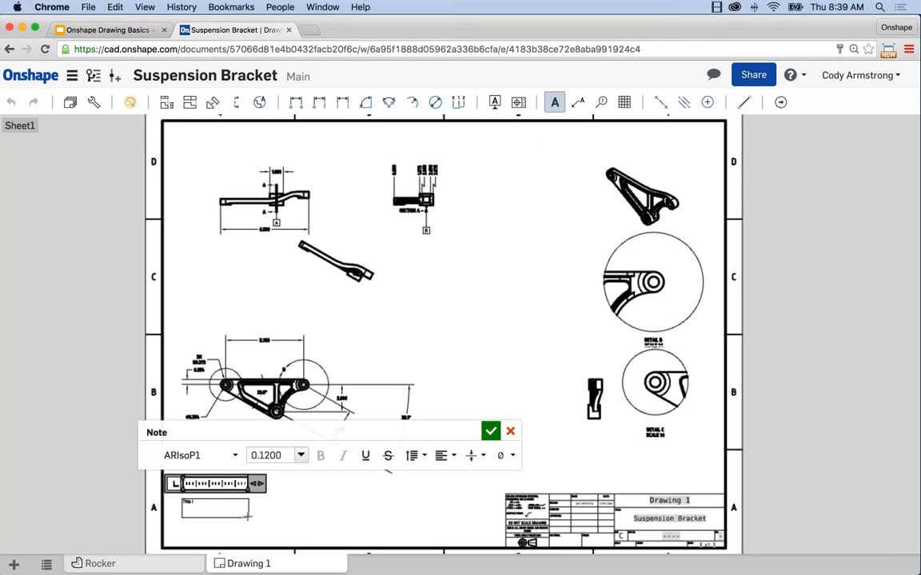
pyautogui.write('s my ne')
# Select all of the note's text and set its font to DejaVu Sans
pyautogui.moveTo(217, 502); pyautogui.dragTo(161, 501)
pyautogui.click(235, 455)
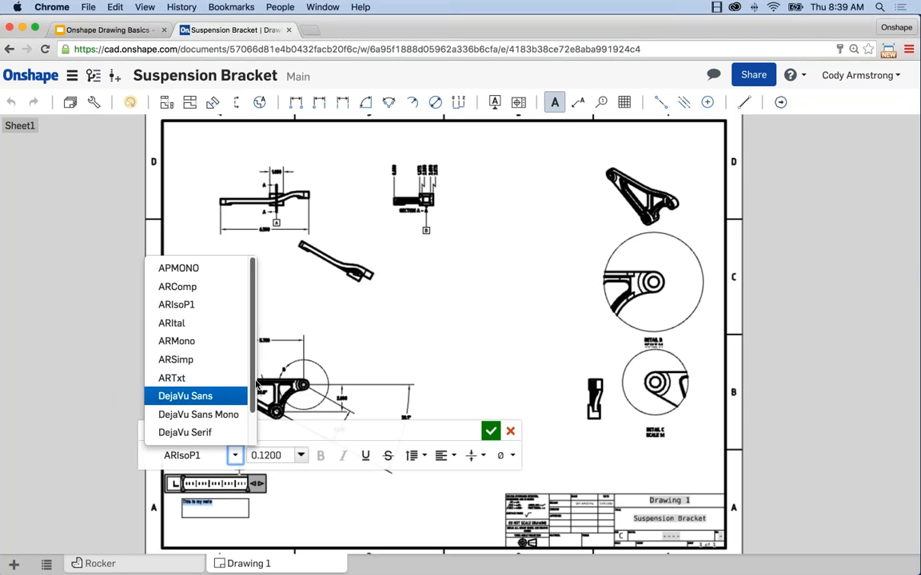
pyautogui.scroll(-2, 253, 421)
pyautogui.moveTo(252, 422); pyautogui.dragTo(253, 346)
pyautogui.click(188, 396)
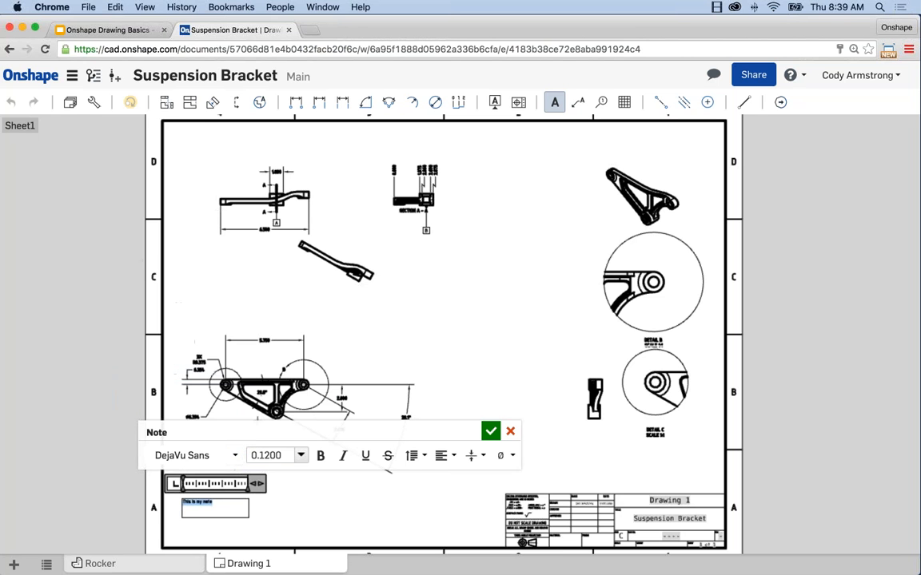
# Set the selected note text's height to .25 and check the text alignment options
pyautogui.click(264, 456)
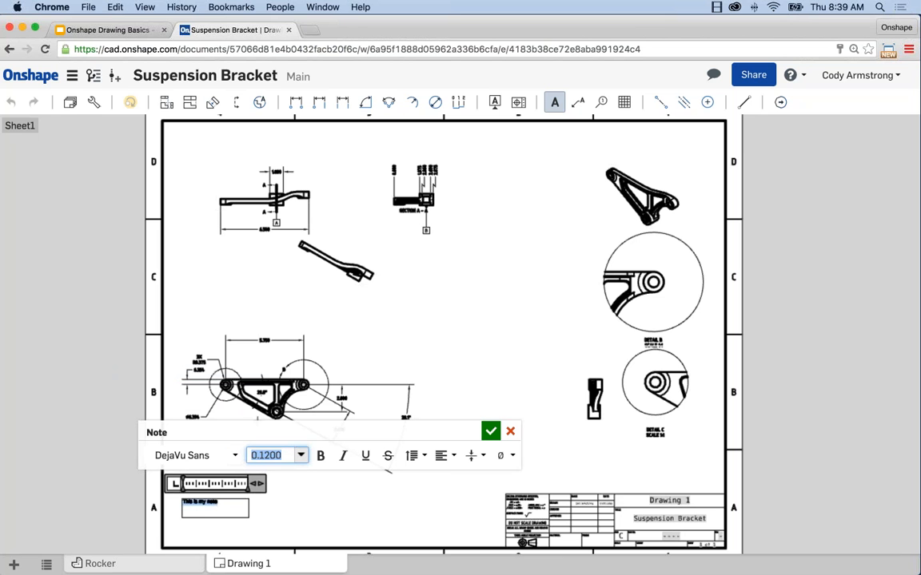
pyautogui.write('.25')
pyautogui.press('Return')
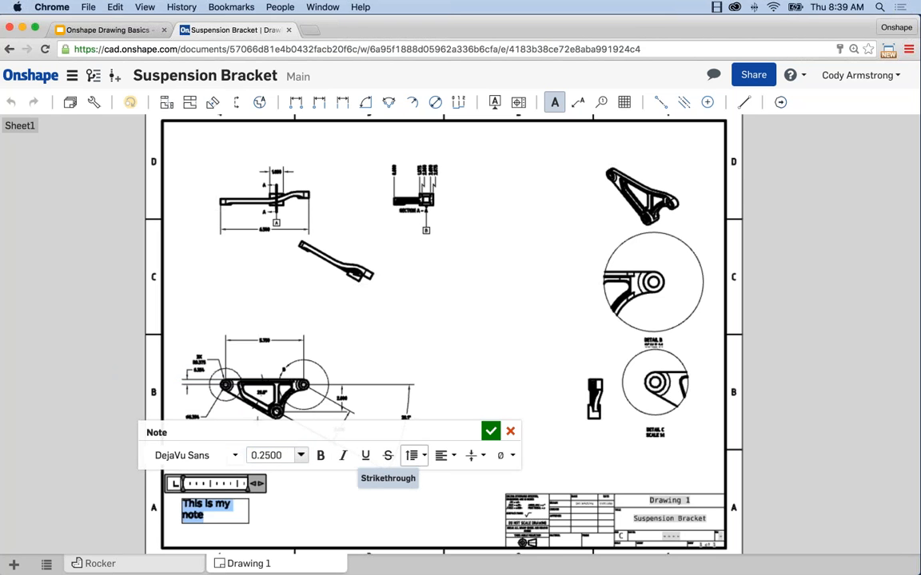
pyautogui.click(452, 460)
pyautogui.click(472, 490)
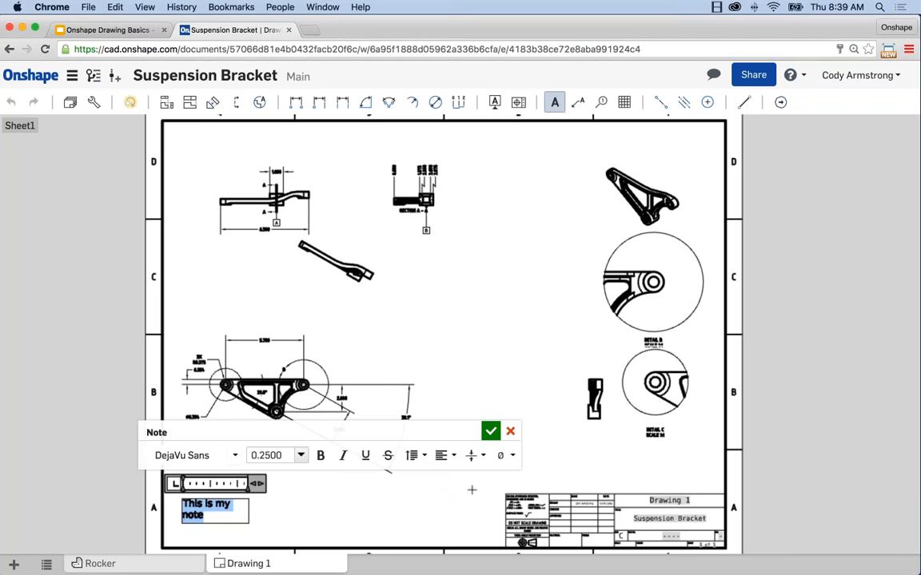
# Centre the text of the "This is my note" note within its box and accept the note
pyautogui.click(474, 455)
pyautogui.click(501, 496)
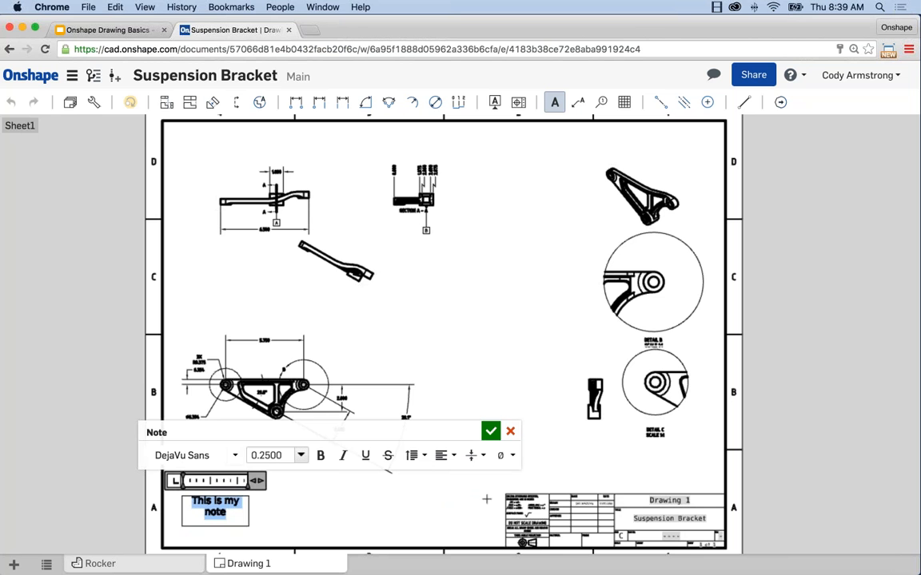
pyautogui.click(491, 433)
# Open the drawing name text and the drawing number field in the title block for editing, accepting each in turn
pyautogui.moveTo(513, 486); pyautogui.dragTo(436, 454, button='middle')
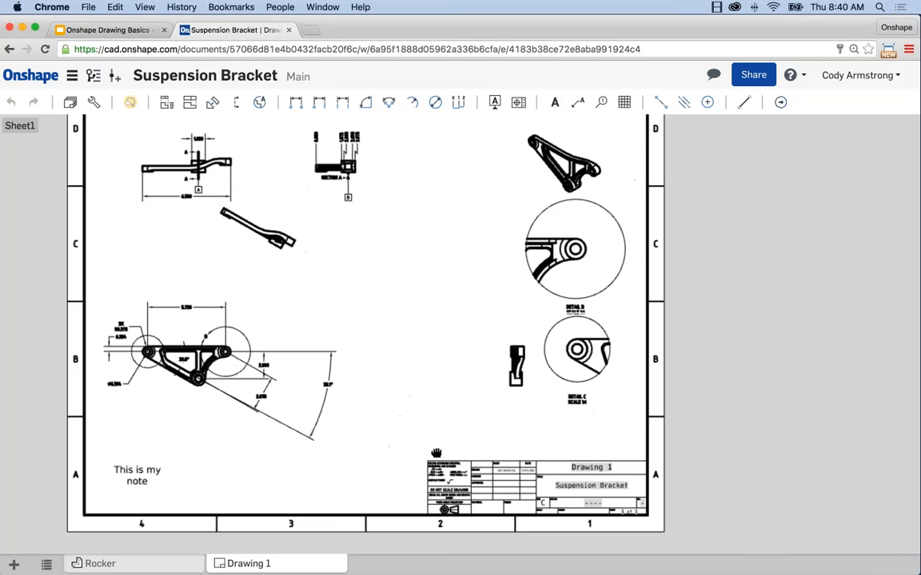
pyautogui.scroll(5, 439, 452)
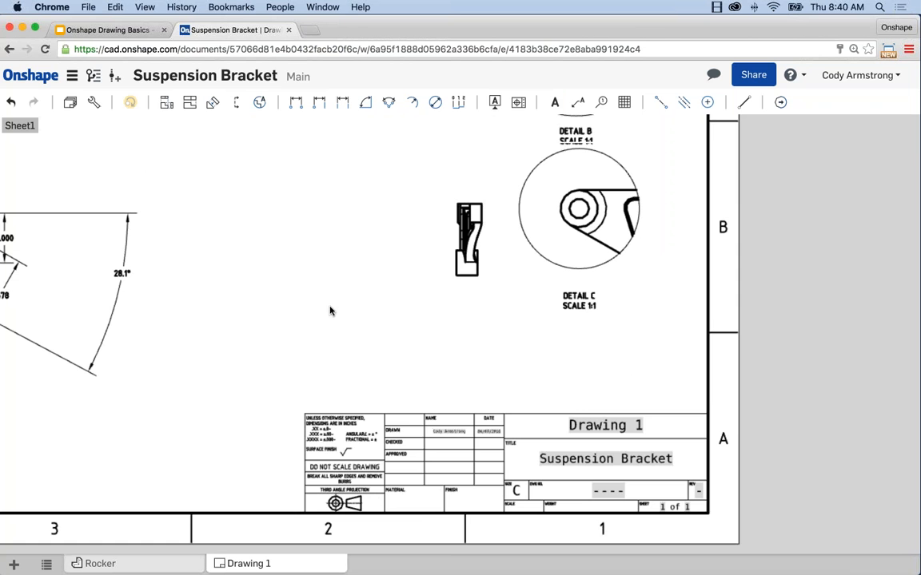
pyautogui.scroll(-2, 325, 330)
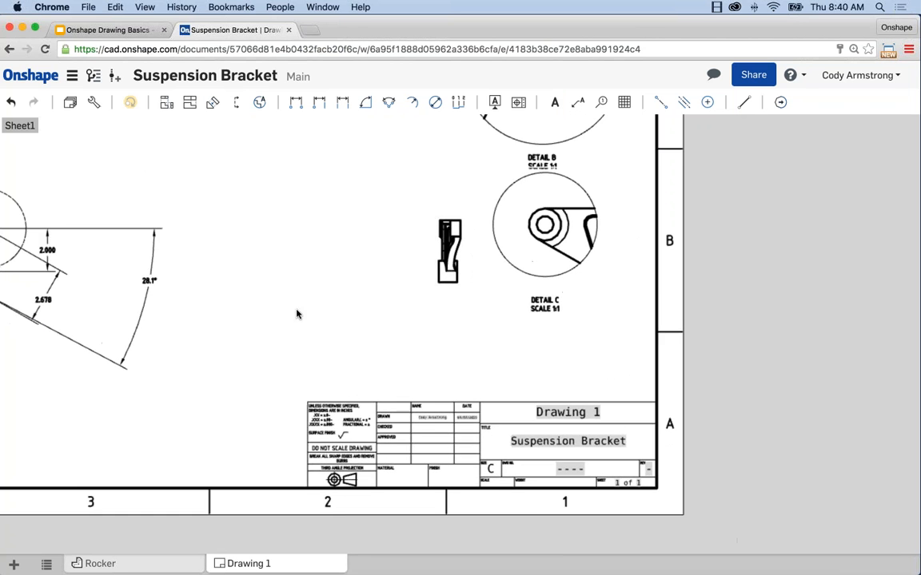
pyautogui.moveTo(310, 338); pyautogui.dragTo(367, 392, button='middle')
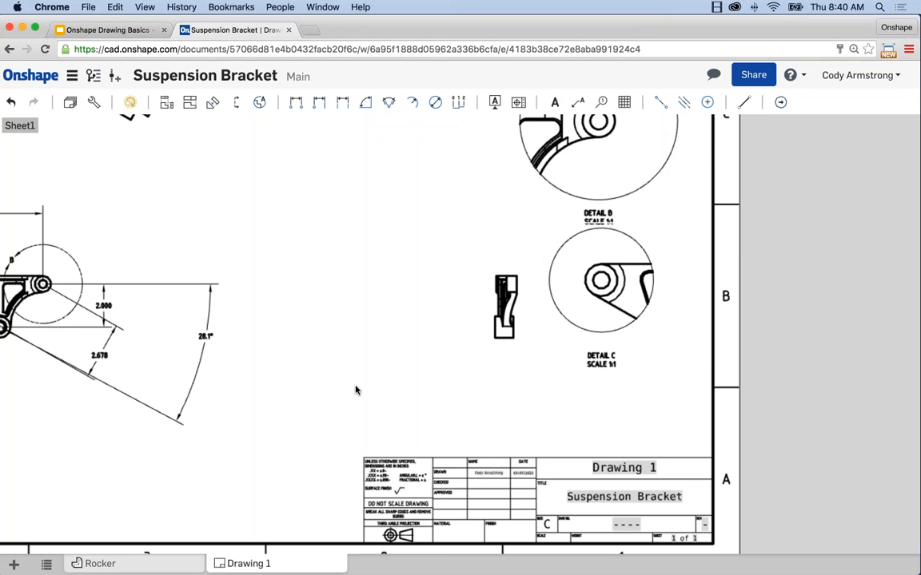
pyautogui.moveTo(429, 412); pyautogui.dragTo(386, 380, button='middle')
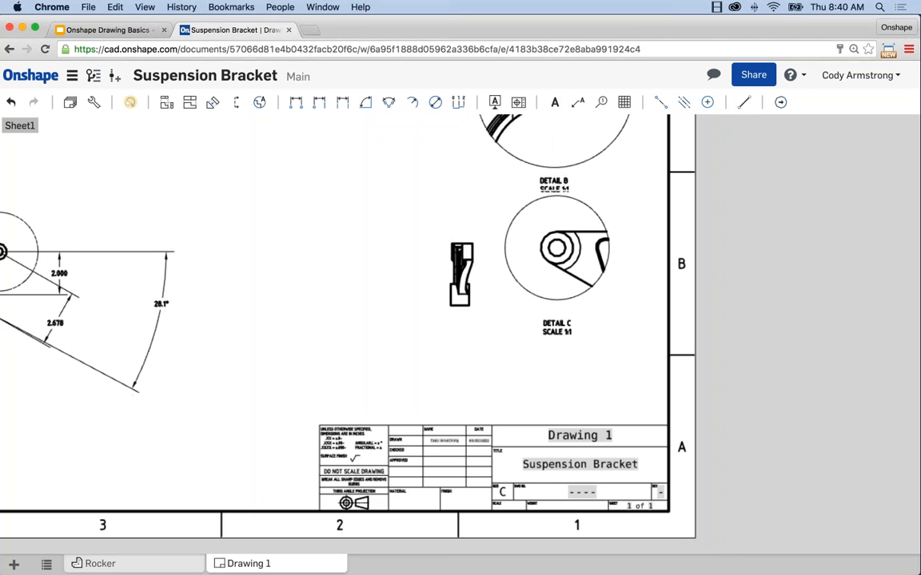
pyautogui.doubleClick(571, 437)
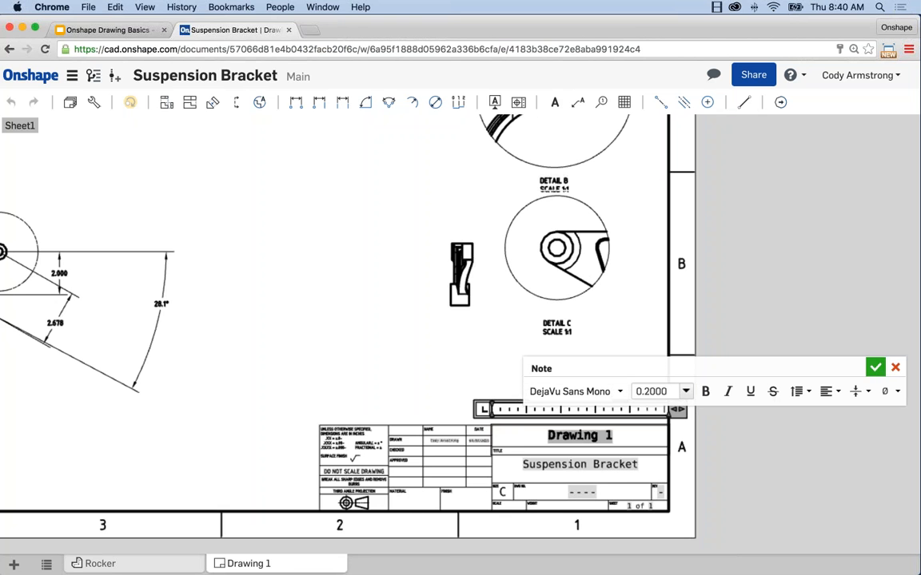
pyautogui.click(875, 368)
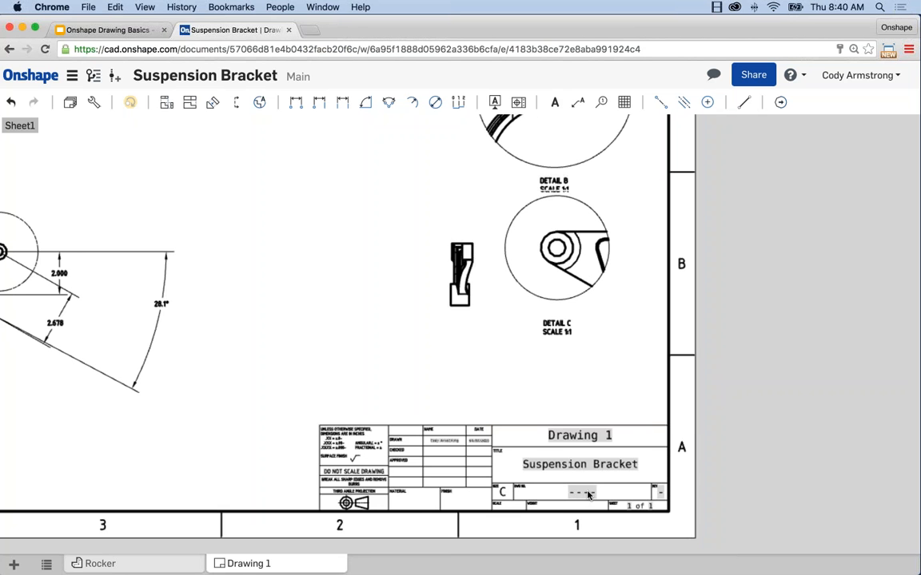
pyautogui.doubleClick(585, 495)
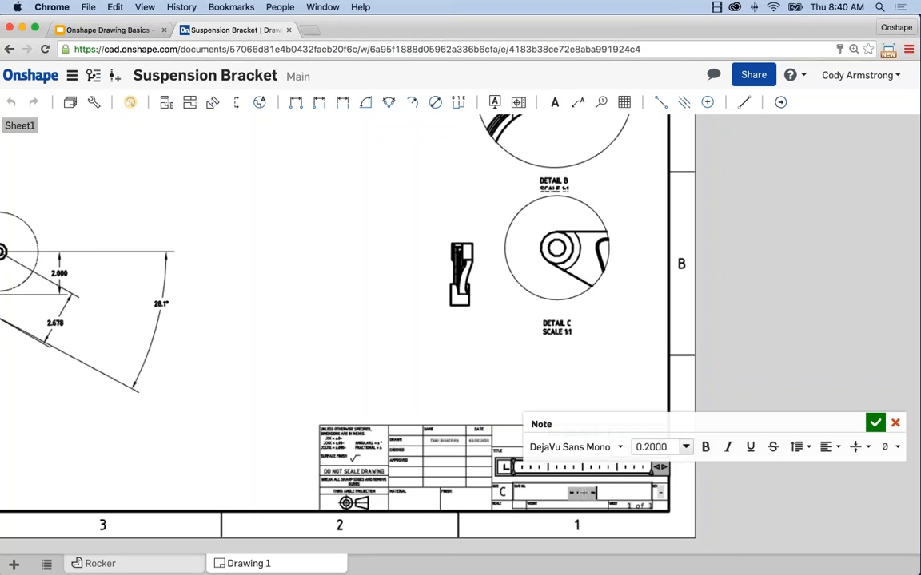
pyautogui.click(875, 424)
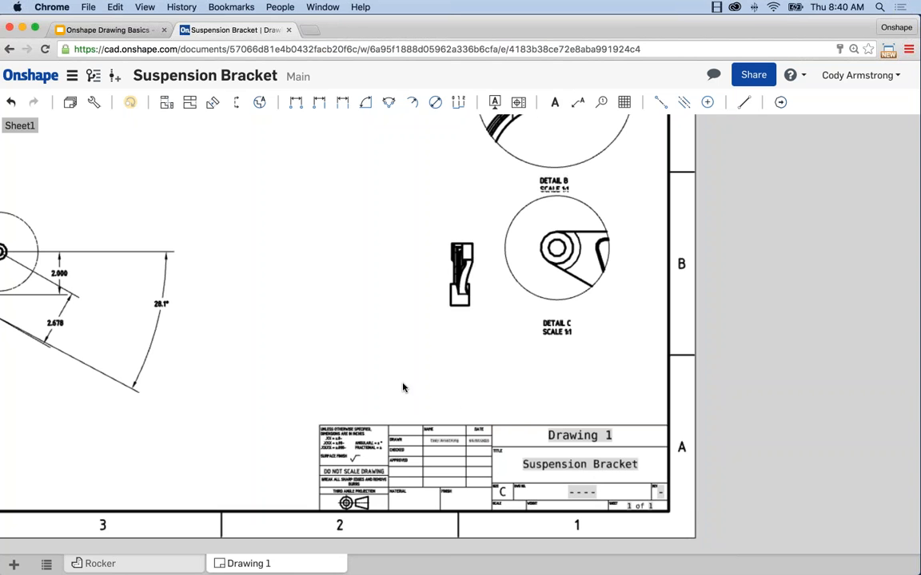
# Move the "This is my note" note slightly closer to the sheet border in zone A4
pyautogui.scroll(-2, 403, 387)
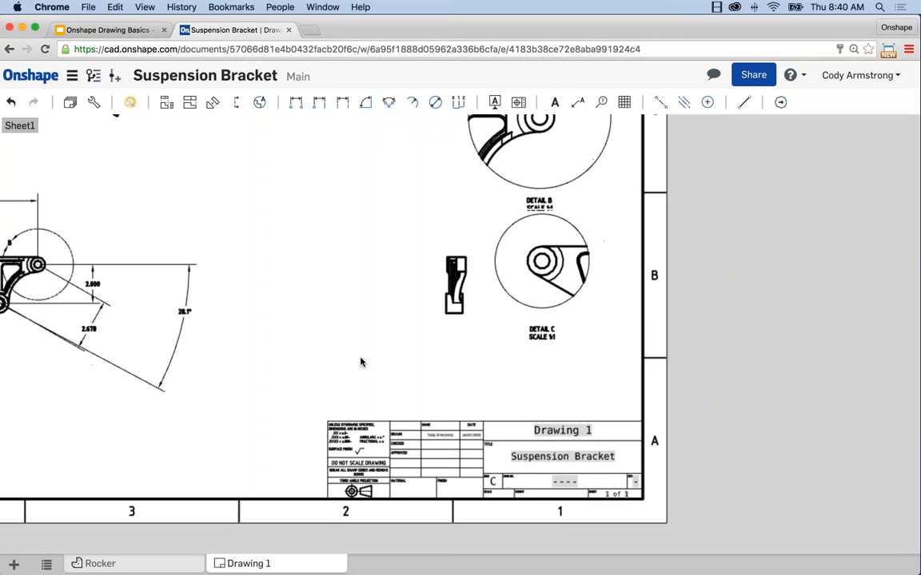
pyautogui.moveTo(367, 366)
pyautogui.mouseDown(button='middle')
pyautogui.moveTo(472, 429)
pyautogui.moveTo(465, 464)
pyautogui.mouseUp(button='middle')
pyautogui.scroll(-2, 473, 429)
pyautogui.scroll(-3, 455, 418)
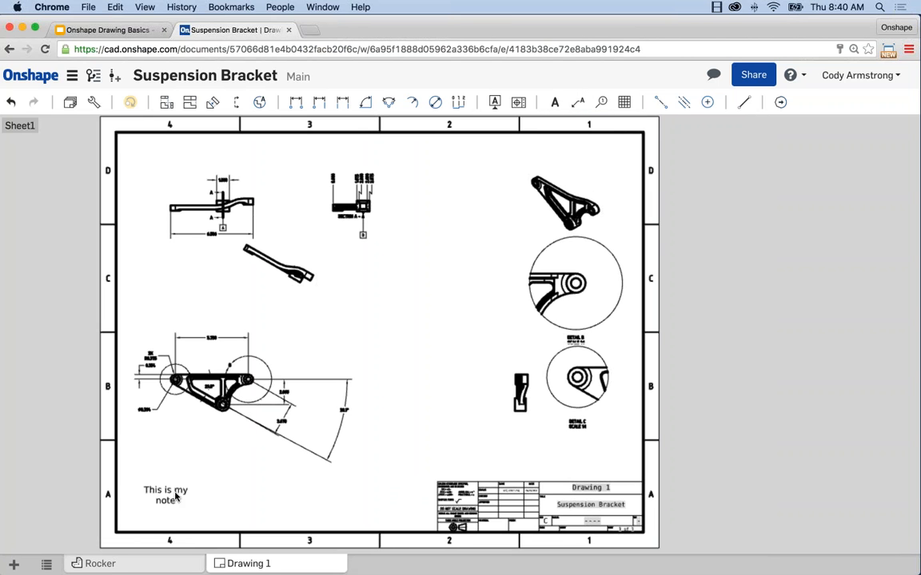
pyautogui.moveTo(168, 499)
pyautogui.mouseDown()
pyautogui.moveTo(174, 440)
pyautogui.moveTo(147, 409)
pyautogui.moveTo(175, 473)
pyautogui.moveTo(171, 398)
pyautogui.moveTo(323, 376)
pyautogui.moveTo(414, 170)
pyautogui.moveTo(464, 175)
pyautogui.moveTo(354, 427)
pyautogui.moveTo(96, 494)
pyautogui.moveTo(152, 495)
pyautogui.mouseUp()
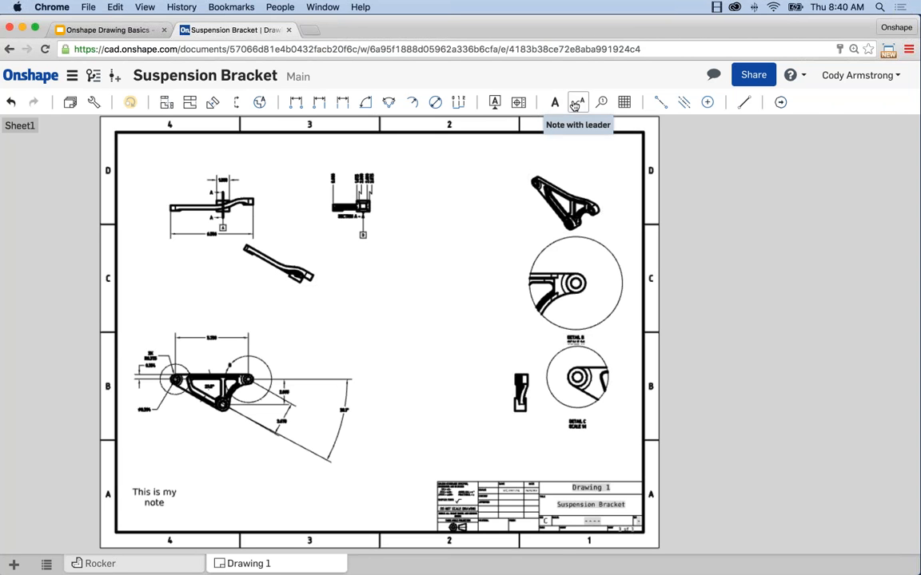
# Add a note with leader reading "Deburr Edges", pointing at the lower slanted edge of the dimensioned triangular bracket view
pyautogui.click(576, 104)
pyautogui.scroll(6, 186, 397)
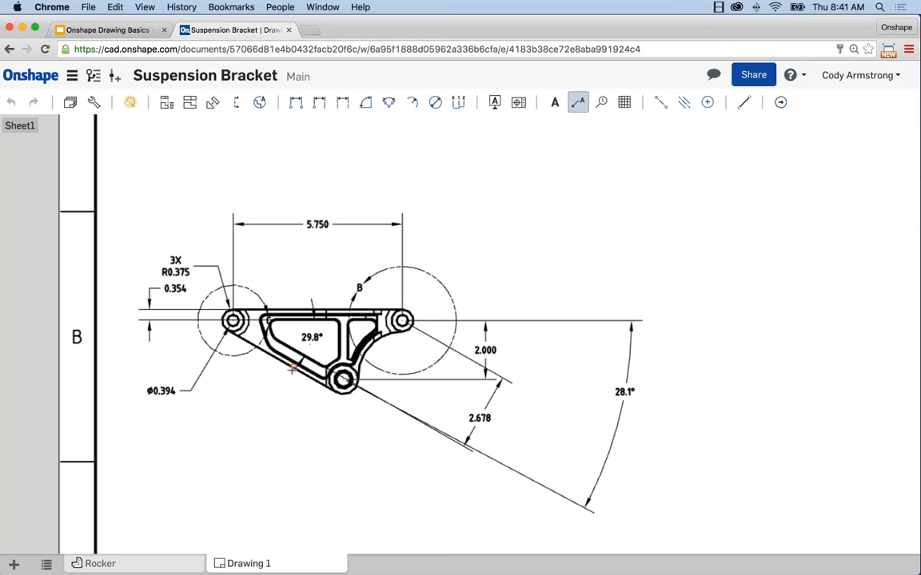
pyautogui.click(293, 368)
pyautogui.click(216, 448)
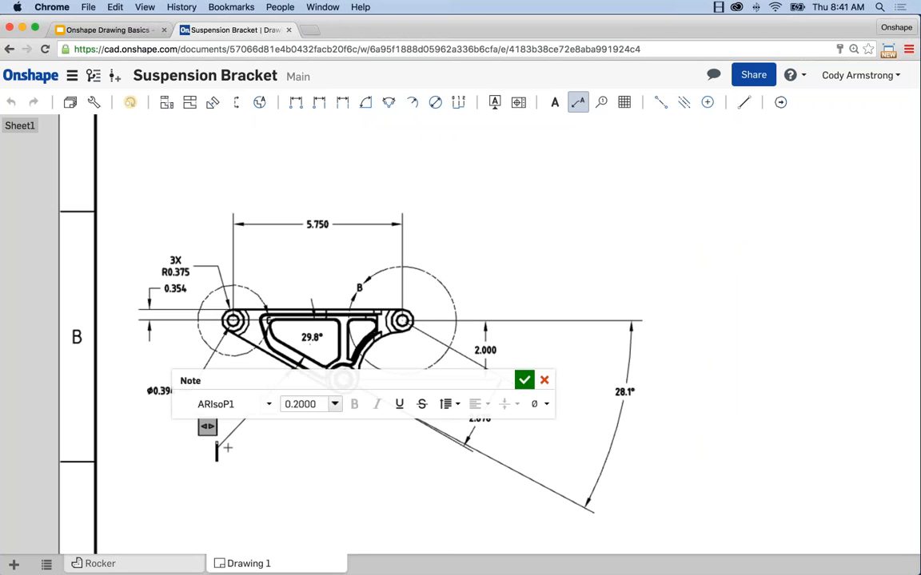
pyautogui.write('Deb')
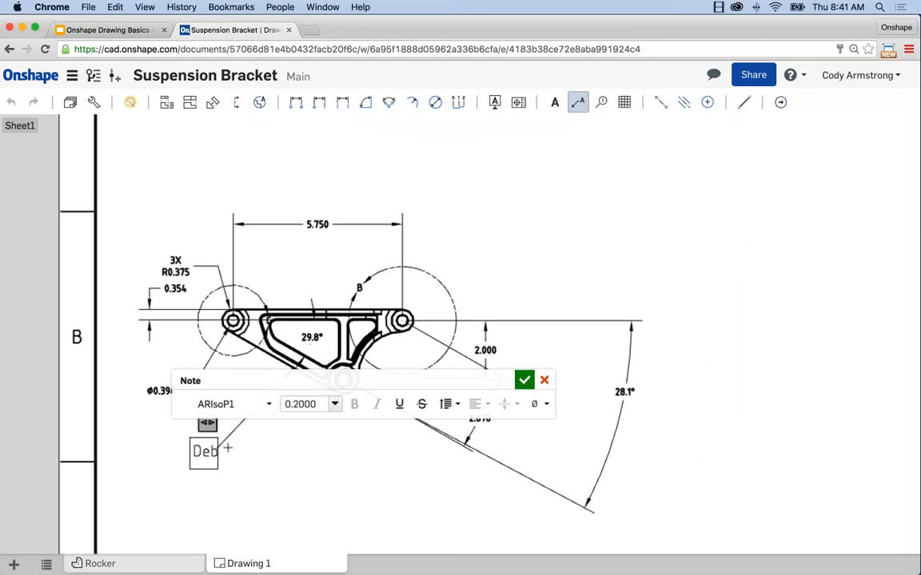
pyautogui.write('urr Edges')
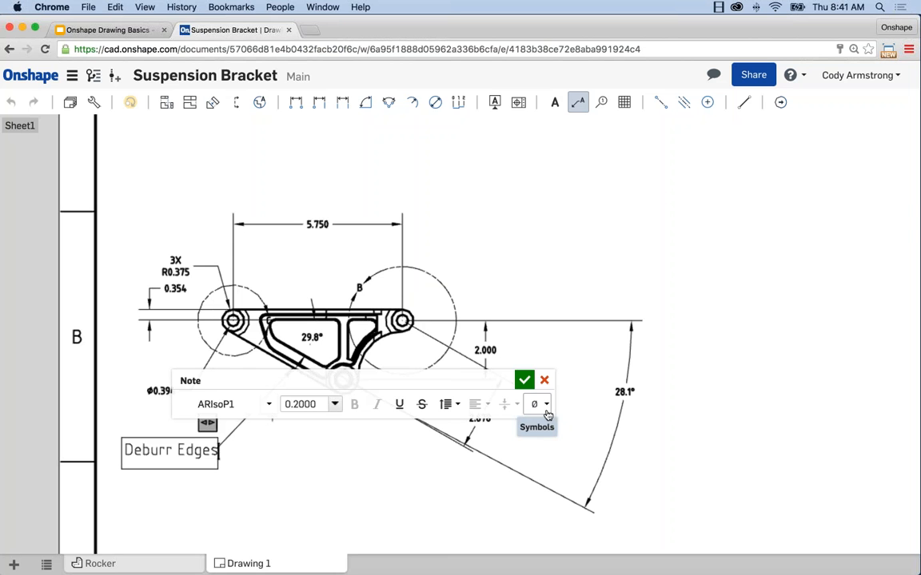
pyautogui.click(524, 381)
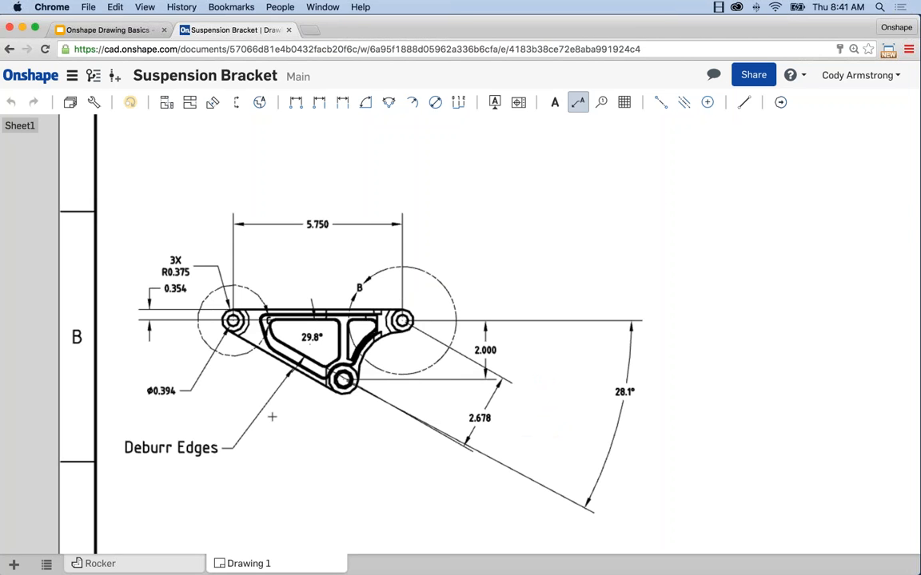
# Attach balloon 1 to the upper edge of the triangular bracket view and balloon 2 to the view above it in zone D4
pyautogui.scroll(-4, 620, 216)
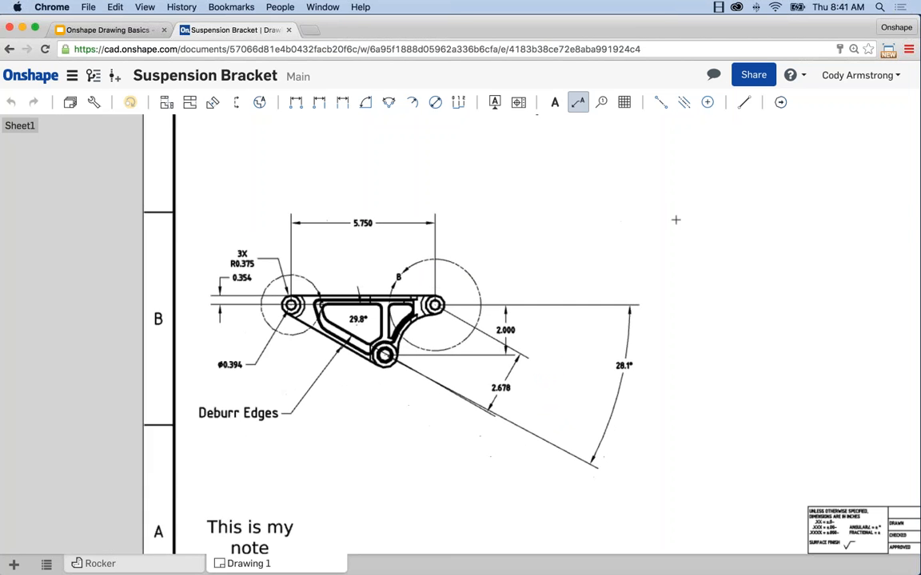
pyautogui.scroll(-5, 700, 233)
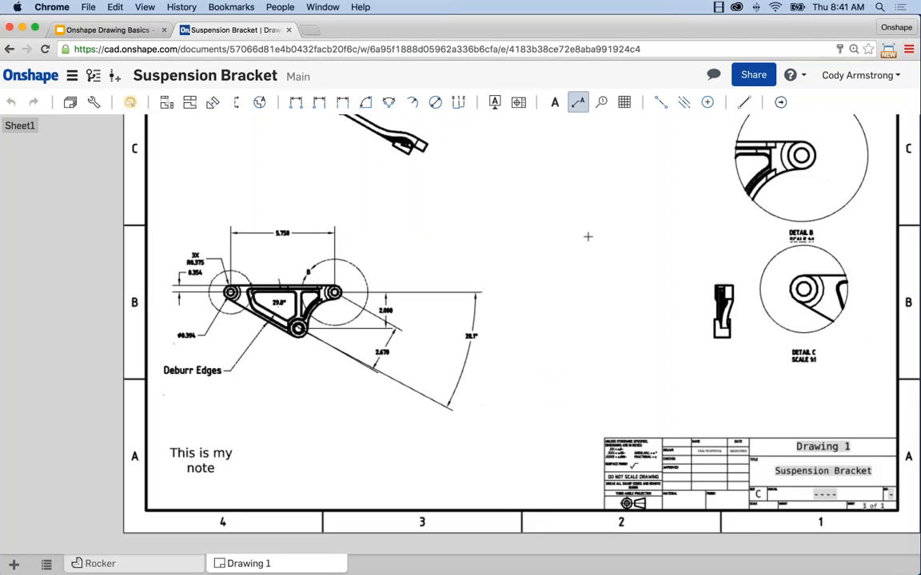
pyautogui.moveTo(458, 256); pyautogui.dragTo(469, 318, button='middle')
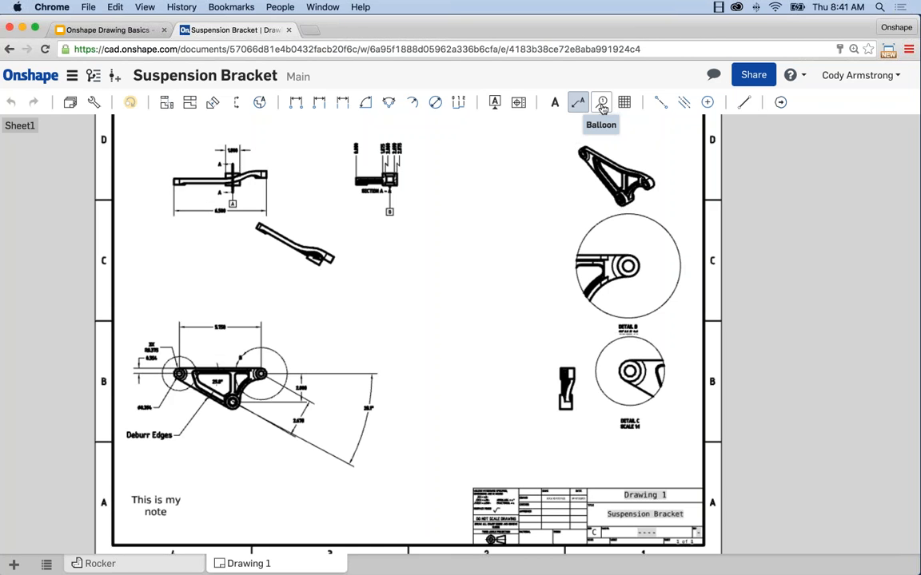
pyautogui.click(601, 104)
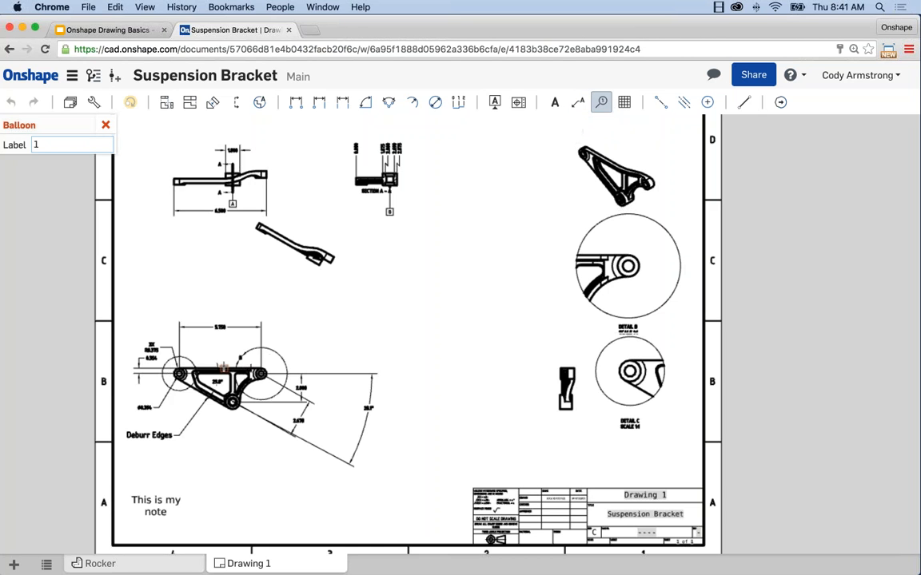
pyautogui.click(222, 369)
pyautogui.click(232, 347)
pyautogui.press('Escape')
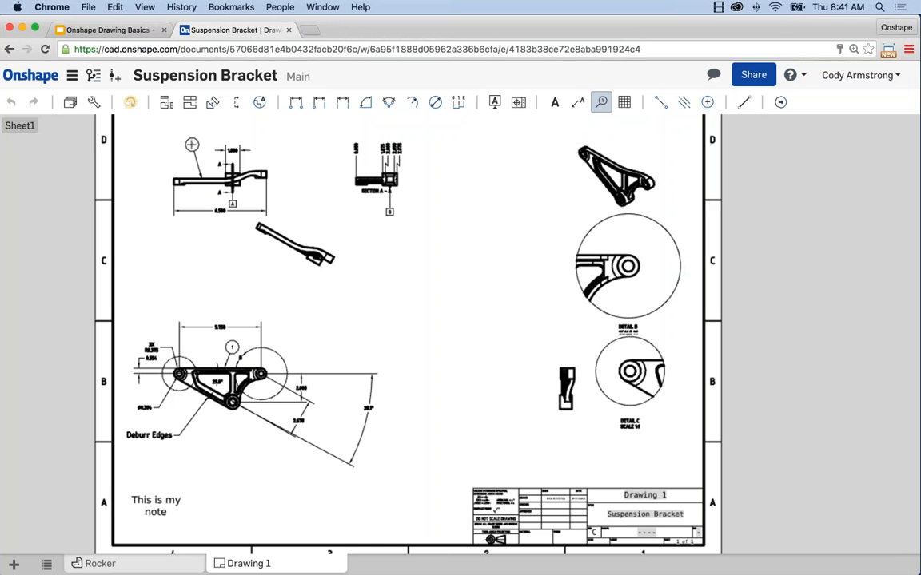
pyautogui.click(189, 145)
pyautogui.press('Escape')
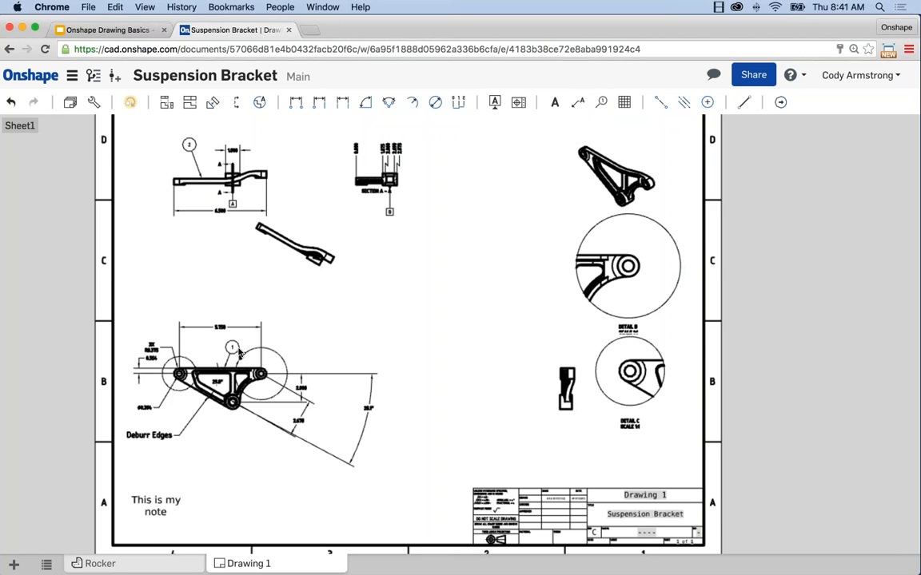
# Shift balloon 2 sideways above its view, open its label for editing and accept it, and shift the balloon back the other way
pyautogui.scroll(-1, 447, 326)
pyautogui.moveTo(442, 328); pyautogui.dragTo(439, 342, button='middle')
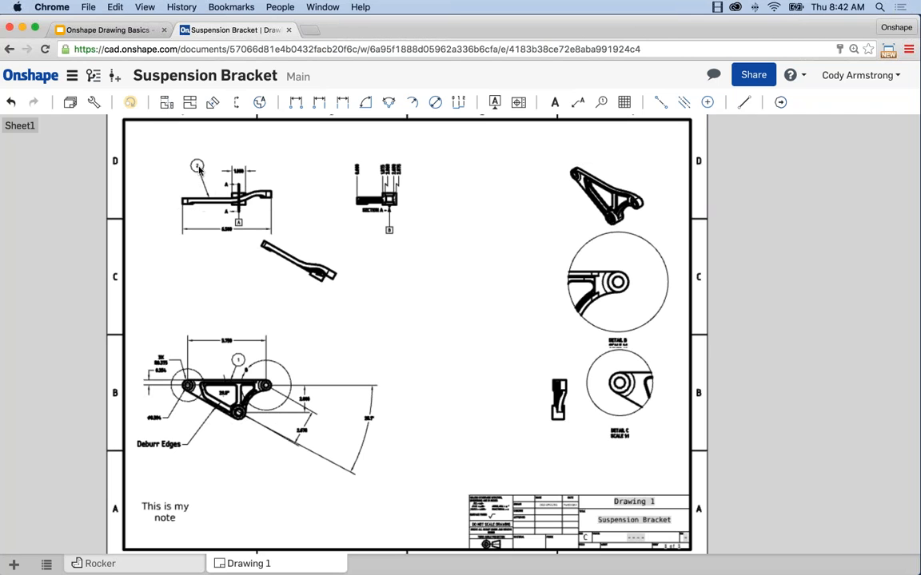
pyautogui.moveTo(197, 168); pyautogui.dragTo(205, 173)
pyautogui.doubleClick(206, 171)
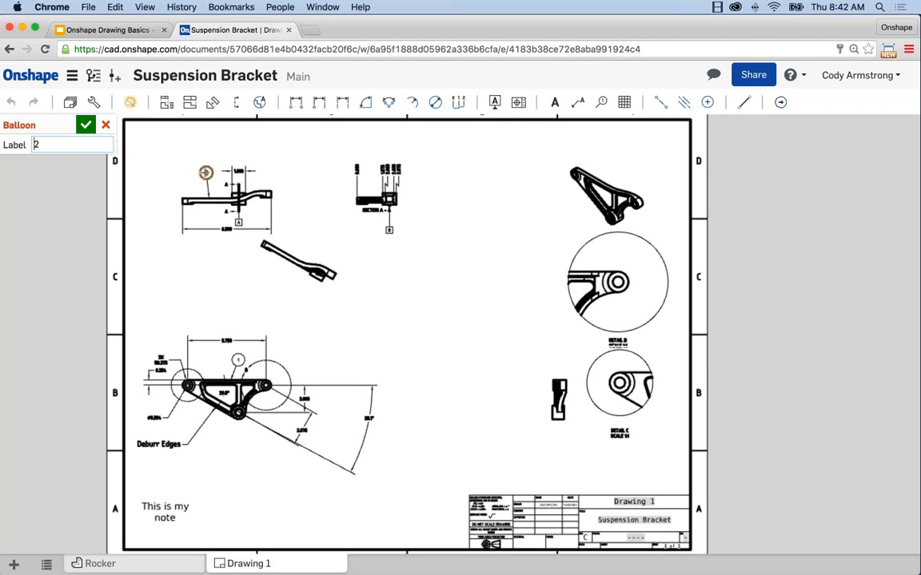
pyautogui.doubleClick(36, 144)
pyautogui.click(85, 125)
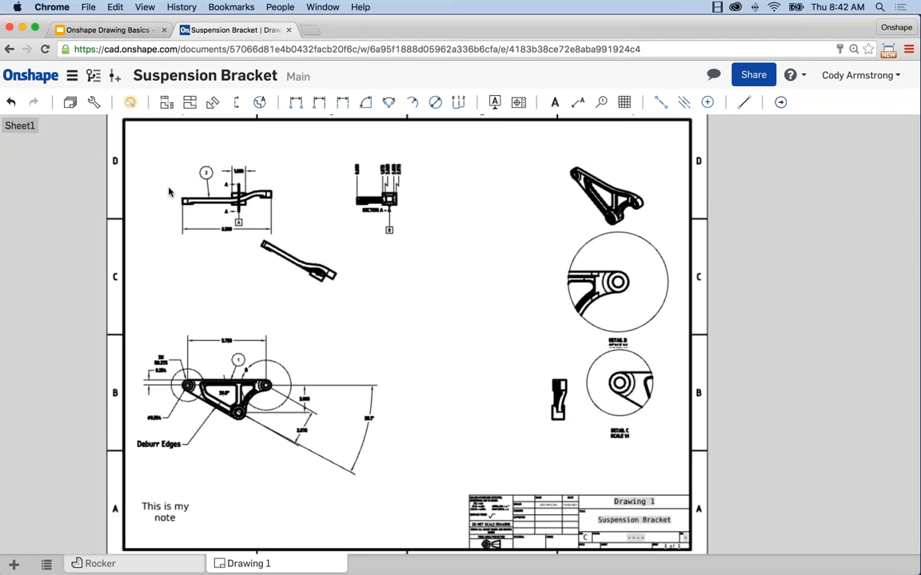
pyautogui.moveTo(206, 172)
pyautogui.mouseDown()
pyautogui.moveTo(181, 162)
pyautogui.moveTo(190, 170)
pyautogui.mouseUp()
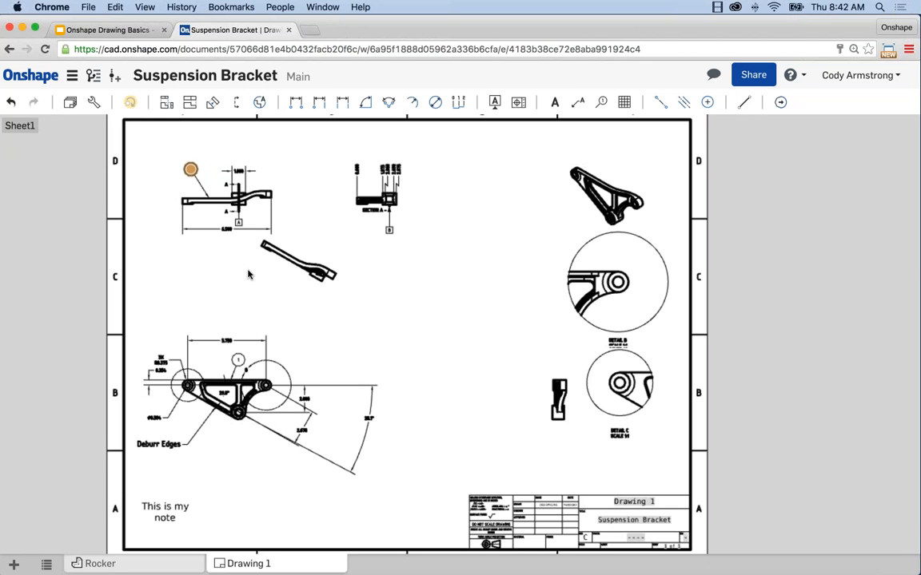
pyautogui.press('Escape')
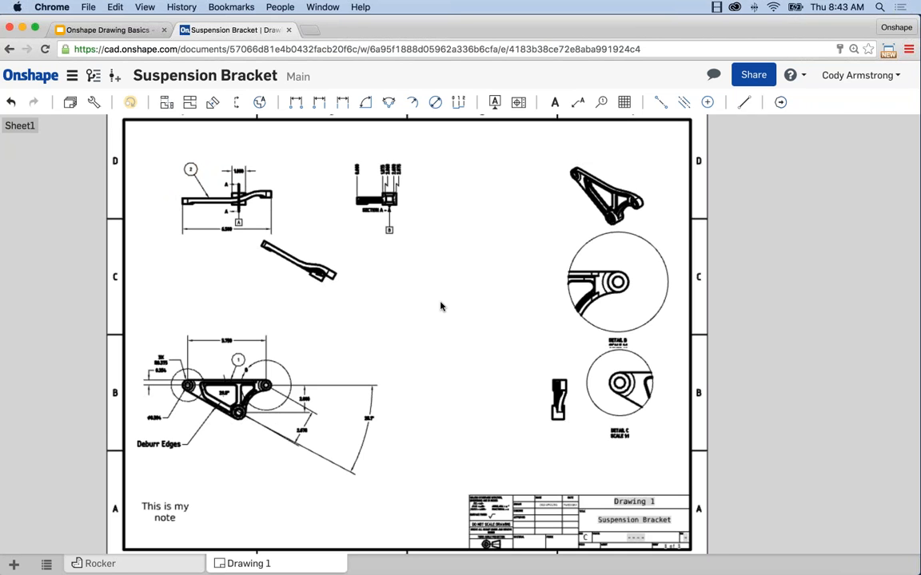
# Move the view with balloon 2 slightly down the sheet and bring the balloon closer to its upper edge
pyautogui.moveTo(432, 301); pyautogui.dragTo(441, 319, button='middle')
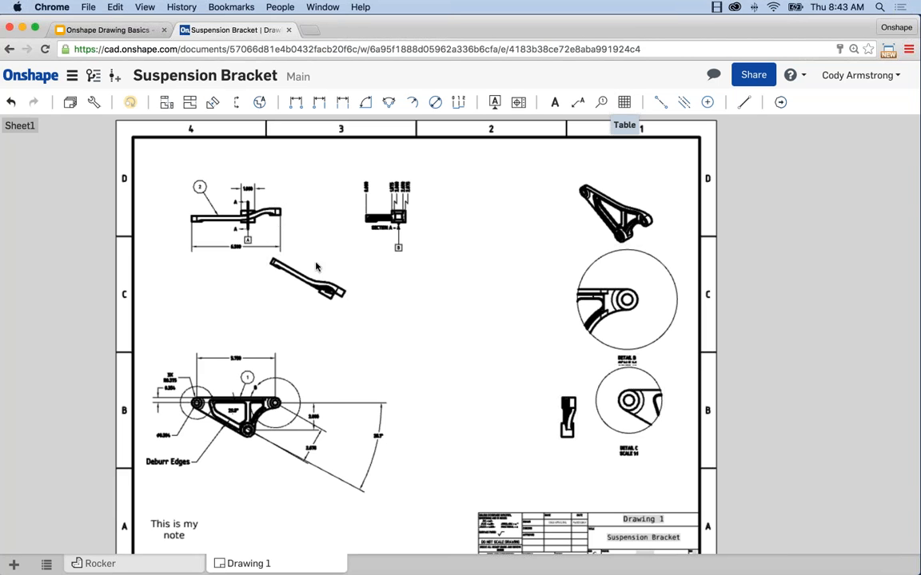
pyautogui.moveTo(238, 215); pyautogui.dragTo(241, 229)
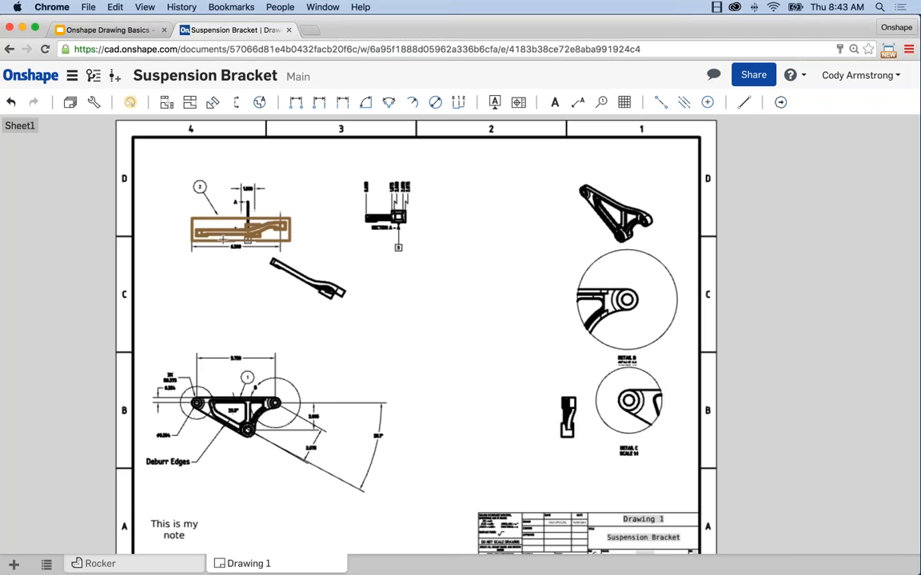
pyautogui.click(343, 197)
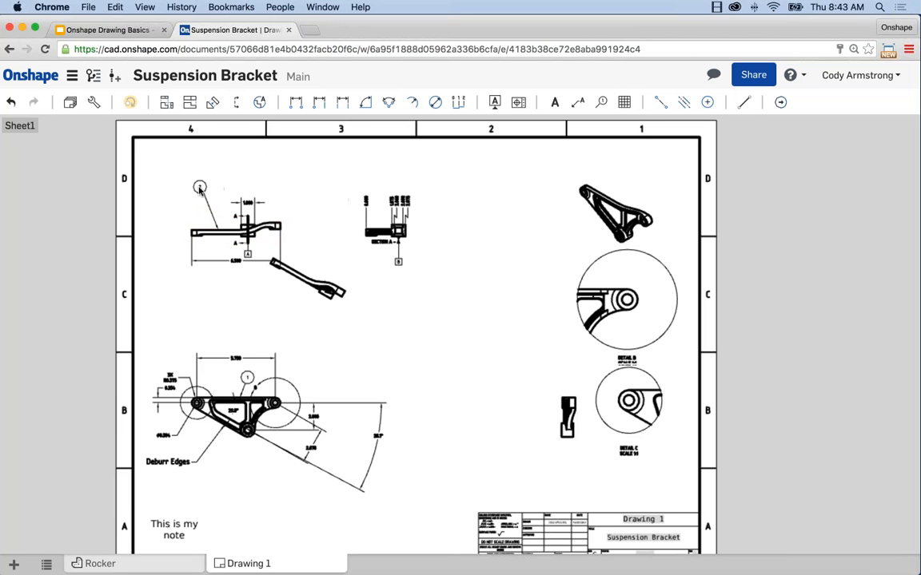
pyautogui.moveTo(199, 187); pyautogui.dragTo(209, 209)
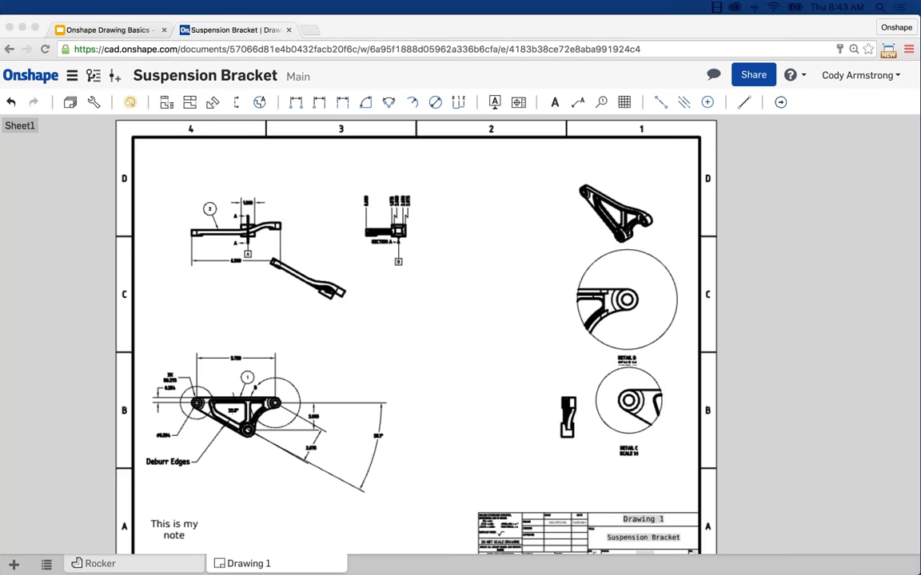
# Insert a table with 4 rows, 4 columns and a title row, anchored at the inner border corner in zone D4 and sized to end above balloon 2
pyautogui.click(625, 103)
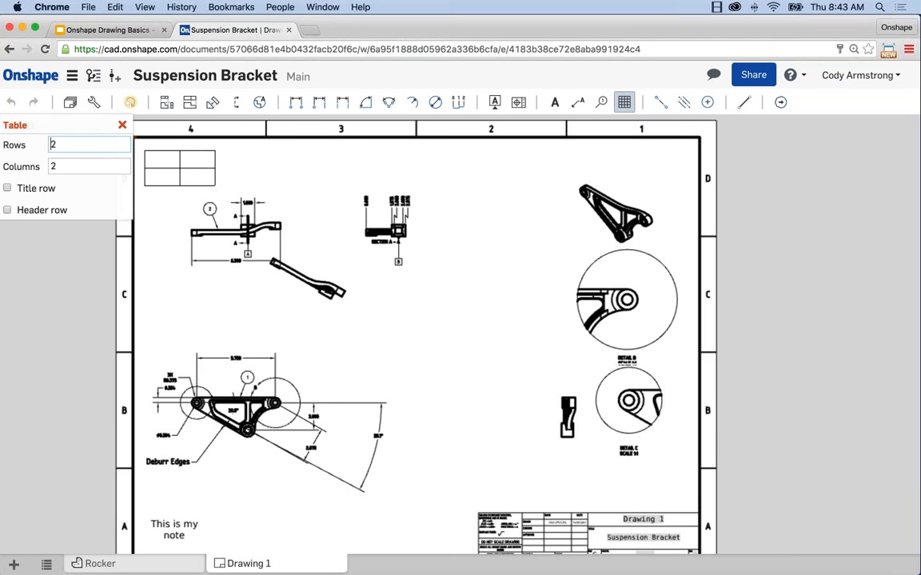
pyautogui.moveTo(67, 147); pyautogui.dragTo(0, 142)
pyautogui.write('4')
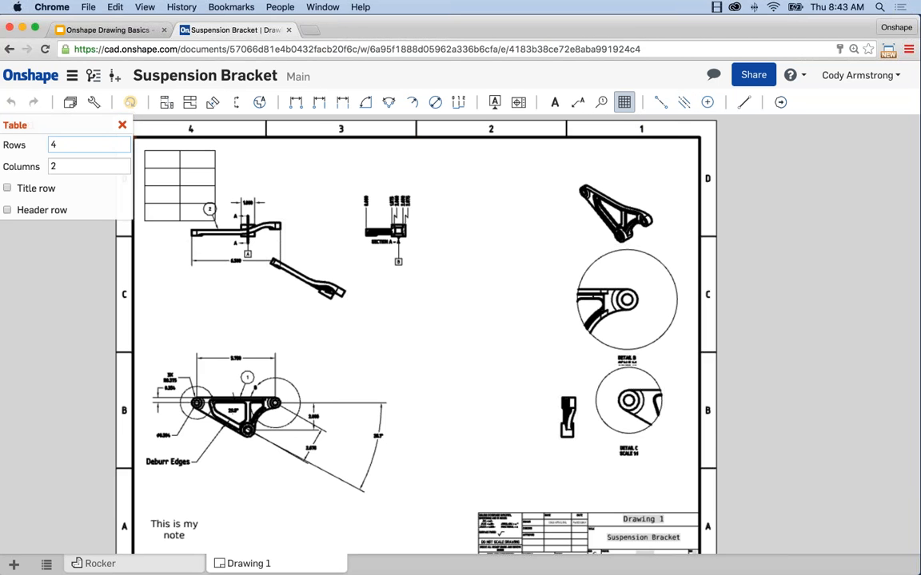
pyautogui.press('Tab')
pyautogui.write('4')
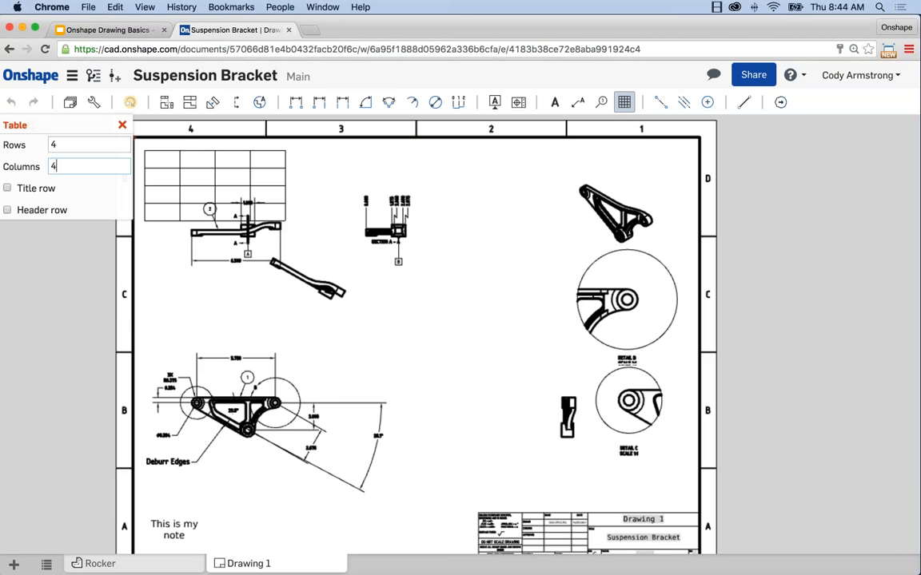
pyautogui.click(7, 188)
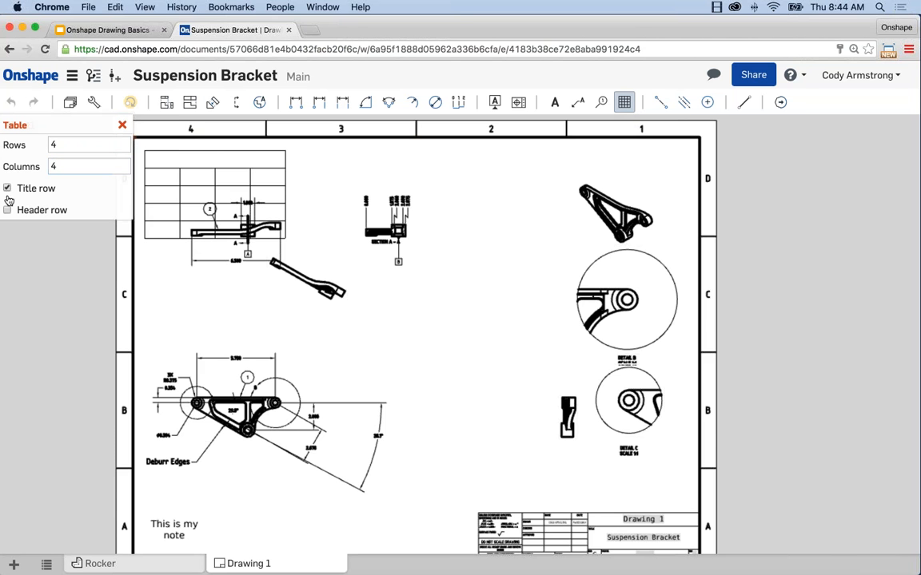
pyautogui.moveTo(177, 145); pyautogui.dragTo(308, 150, button='middle')
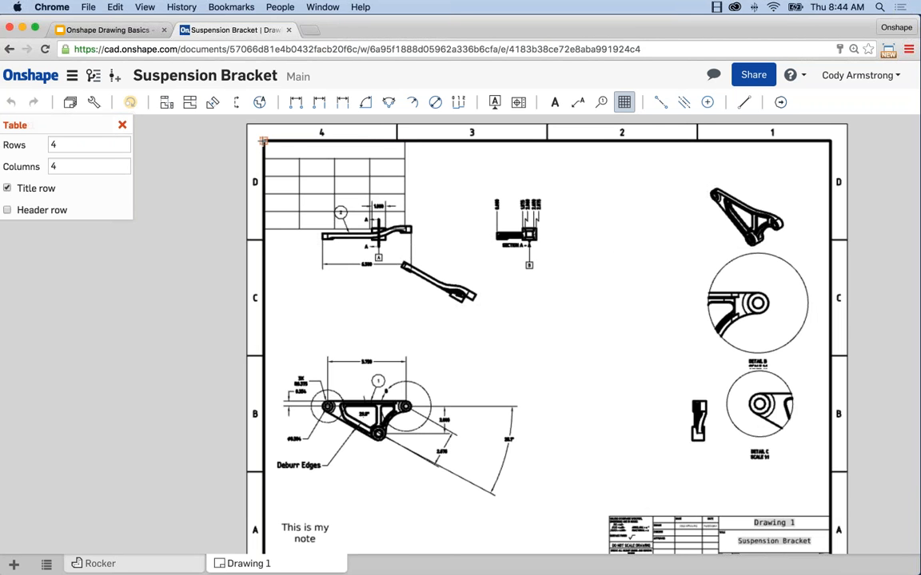
pyautogui.click(263, 142)
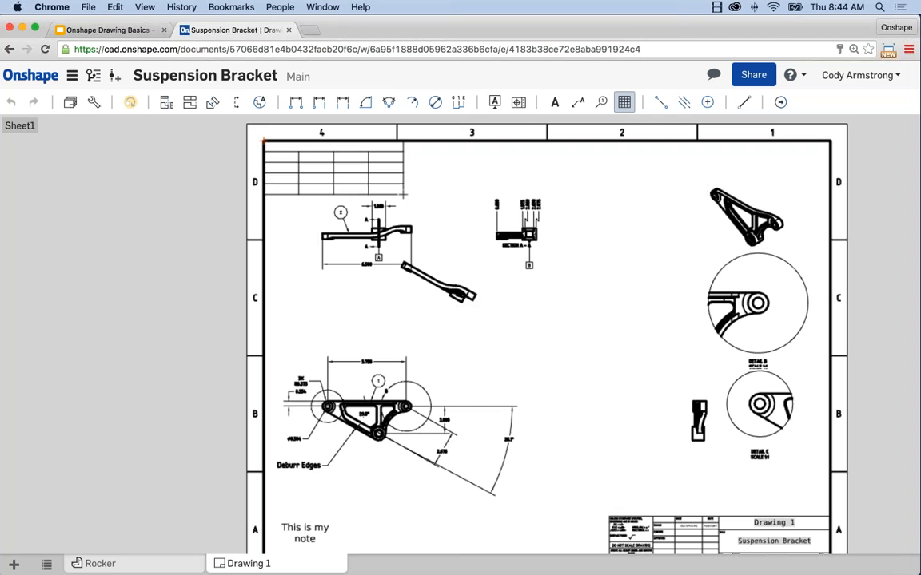
pyautogui.click(404, 194)
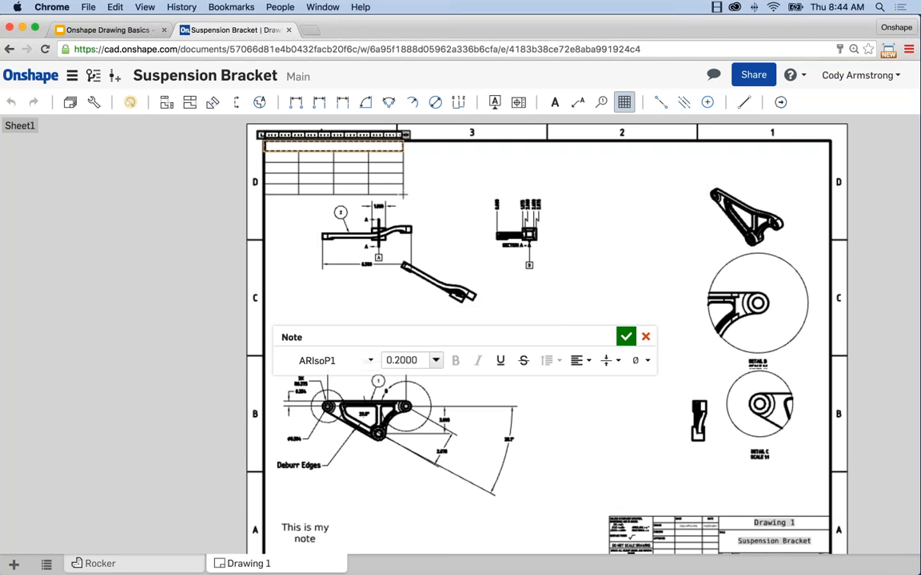
# Enter "Hole Table" in the table's title row and center the text
pyautogui.write('Hole Table')
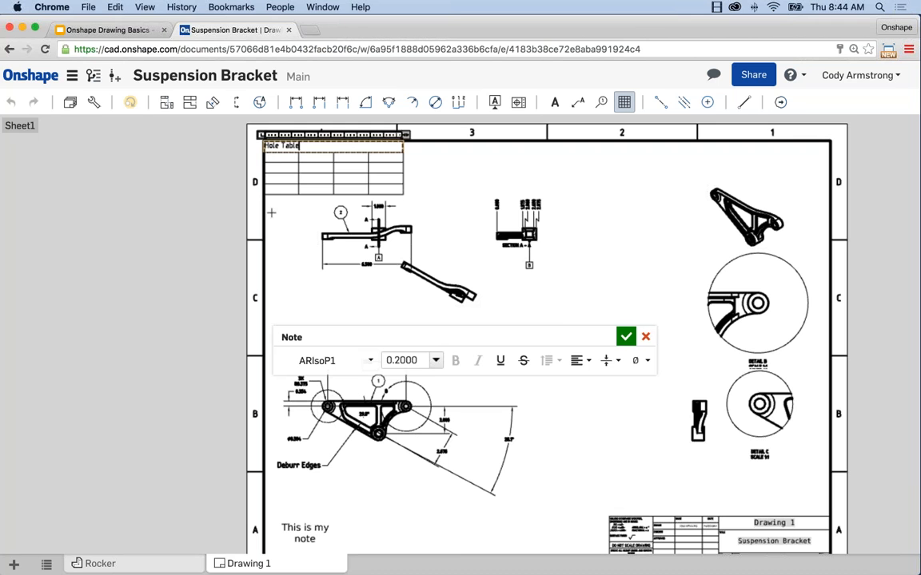
pyautogui.moveTo(301, 147); pyautogui.dragTo(240, 132)
pyautogui.click(577, 361)
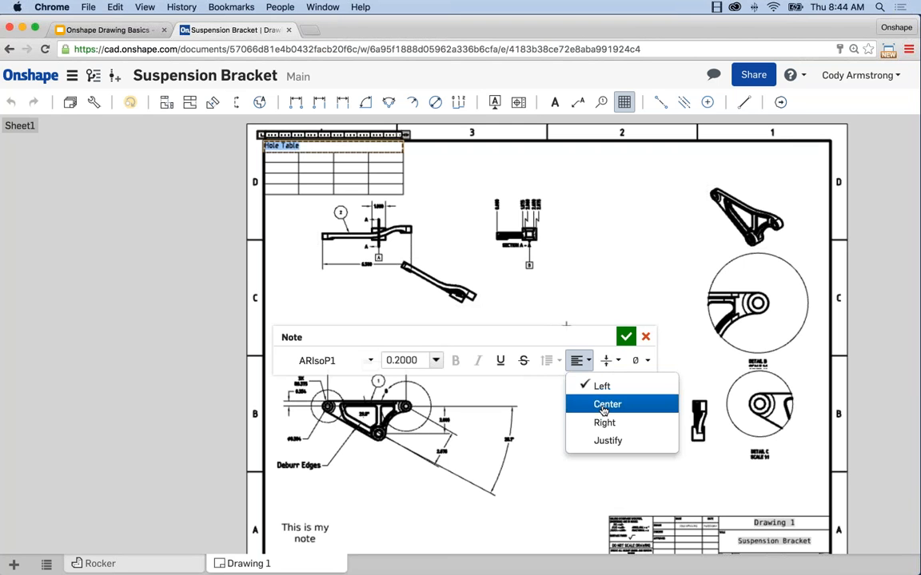
pyautogui.click(605, 406)
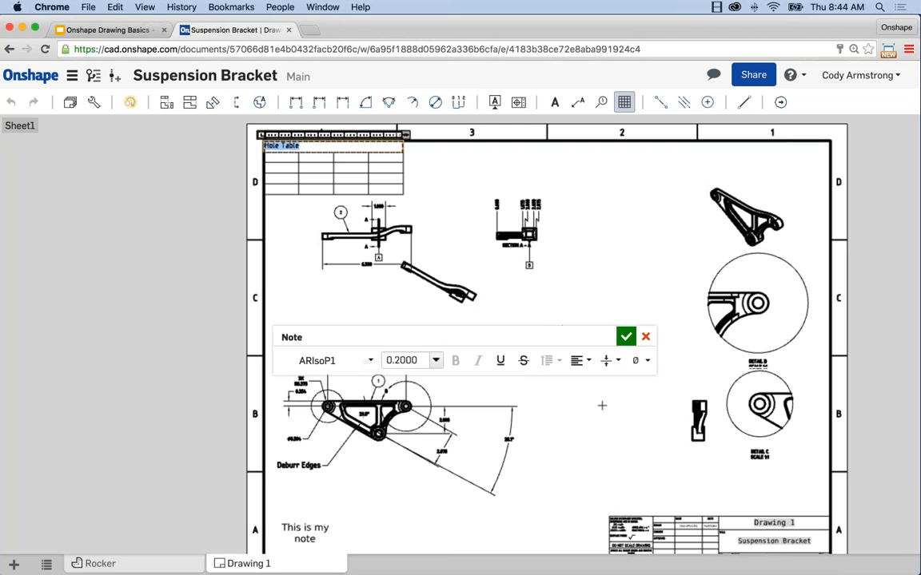
pyautogui.click(427, 172)
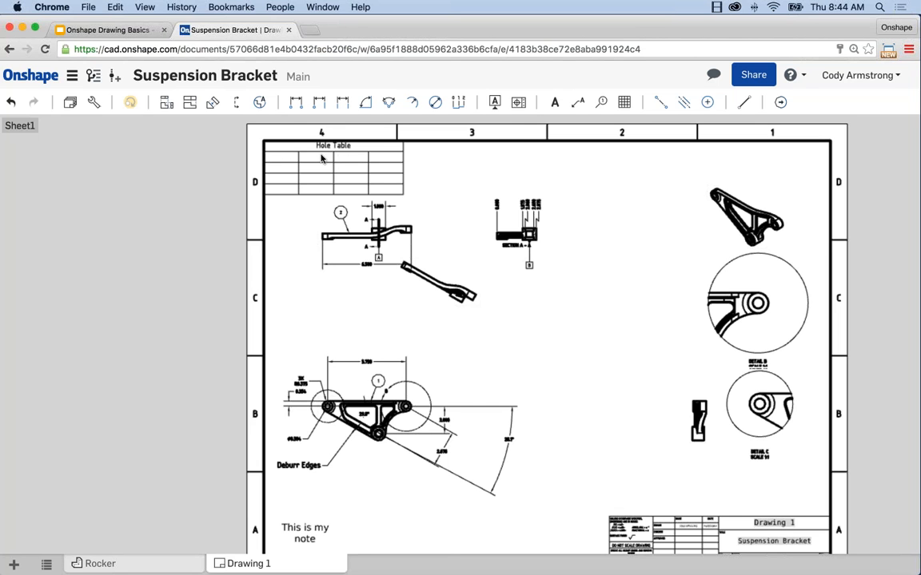
# Move the Hole Table off the border corner, slightly inward and down the sheet
pyautogui.click(261, 146)
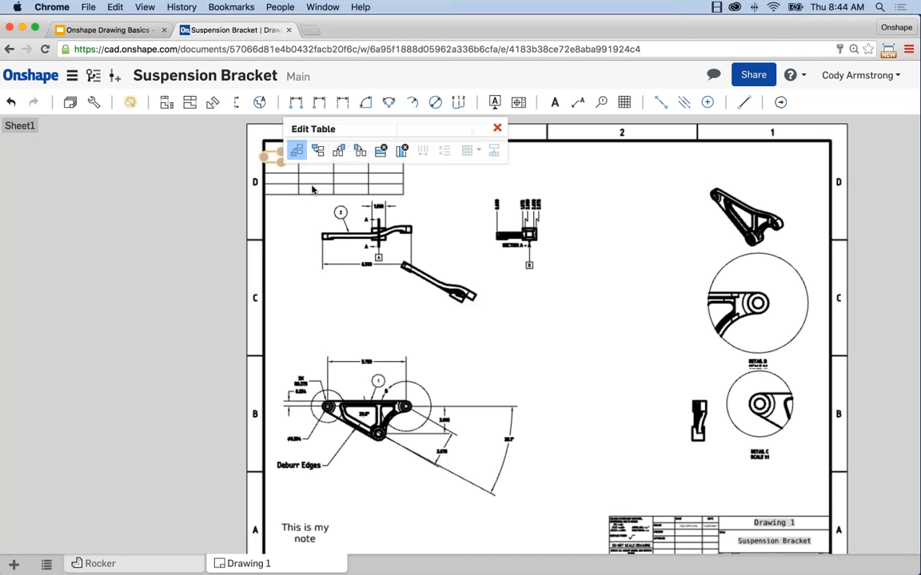
pyautogui.click(497, 128)
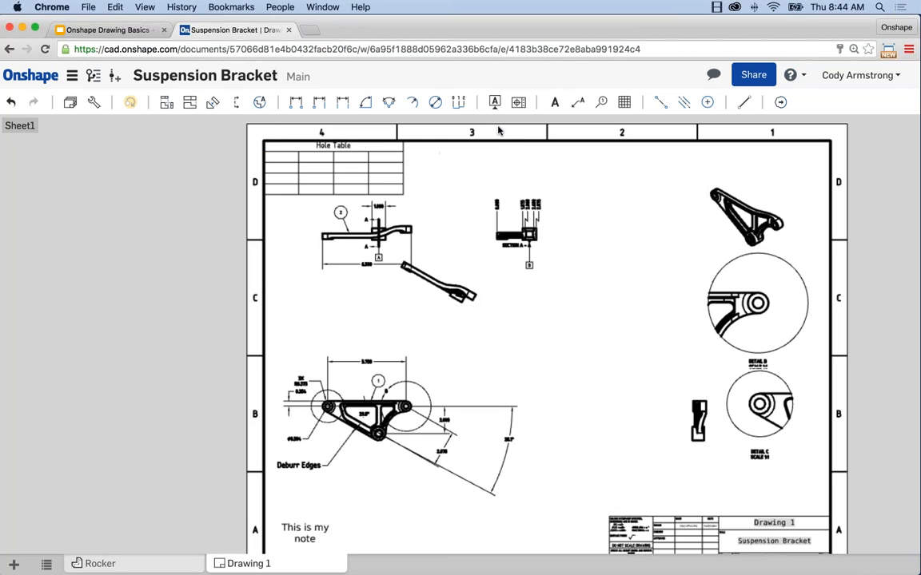
pyautogui.click(384, 190)
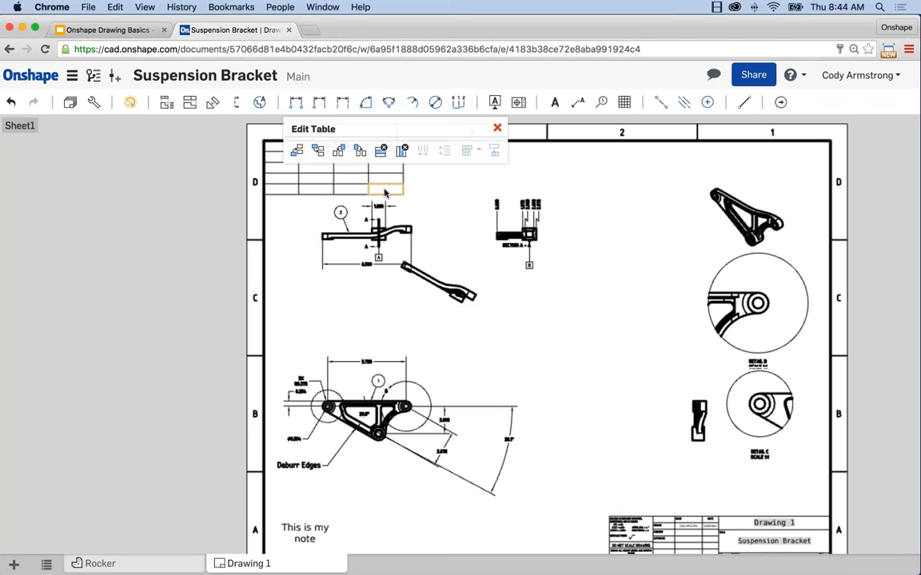
pyautogui.click(385, 190)
pyautogui.click(356, 187)
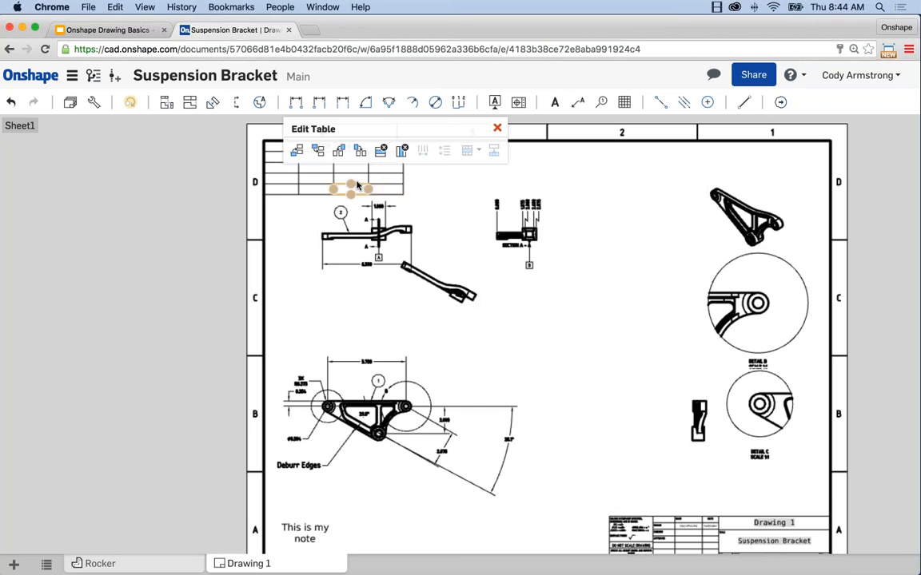
pyautogui.press('Escape')
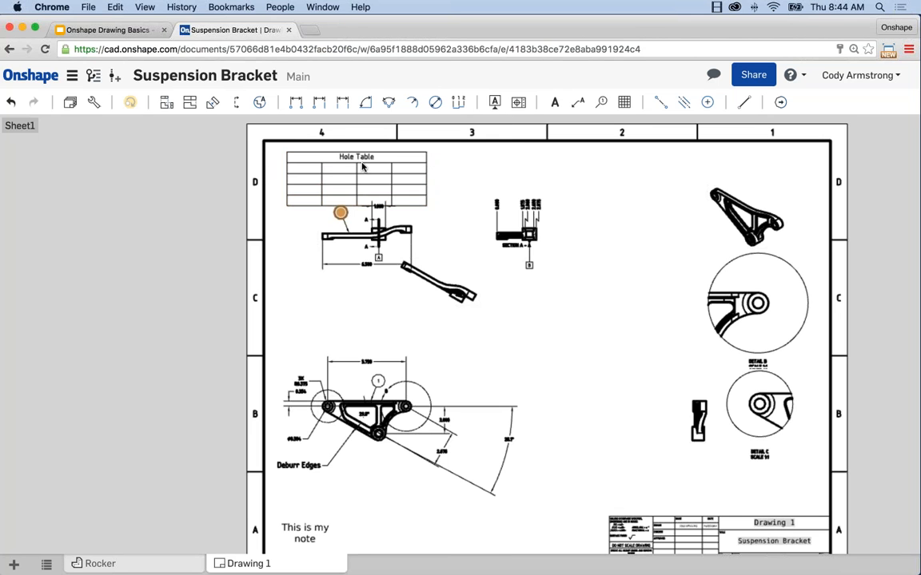
# Widen the third column of the Hole Table by stretching its lowest cell sideways, and finish editing the table
pyautogui.doubleClick(410, 197)
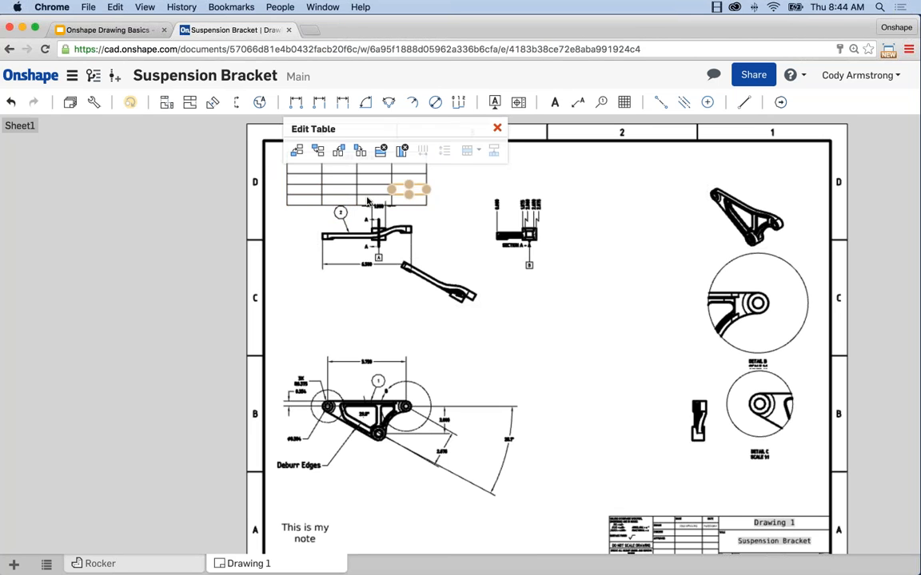
pyautogui.click(388, 200)
pyautogui.press('Escape')
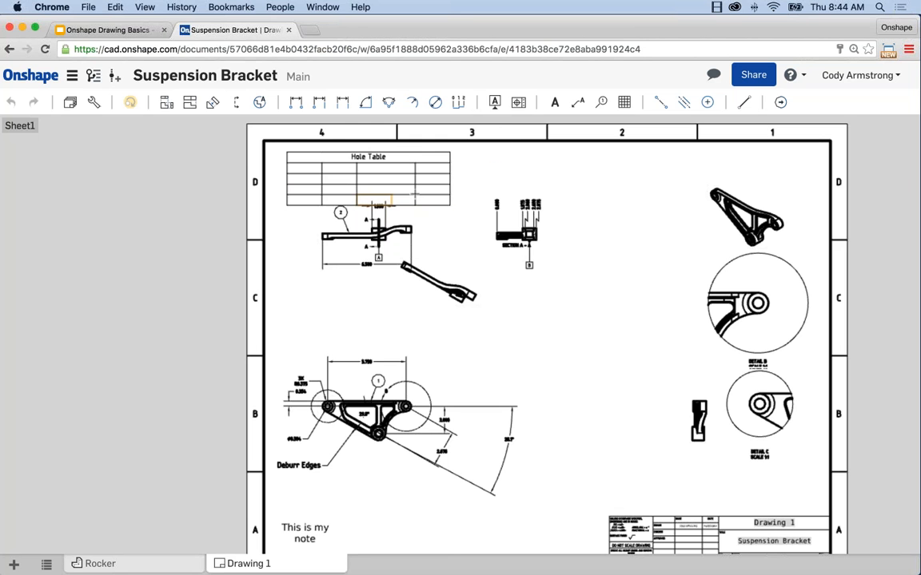
pyautogui.doubleClick(389, 198)
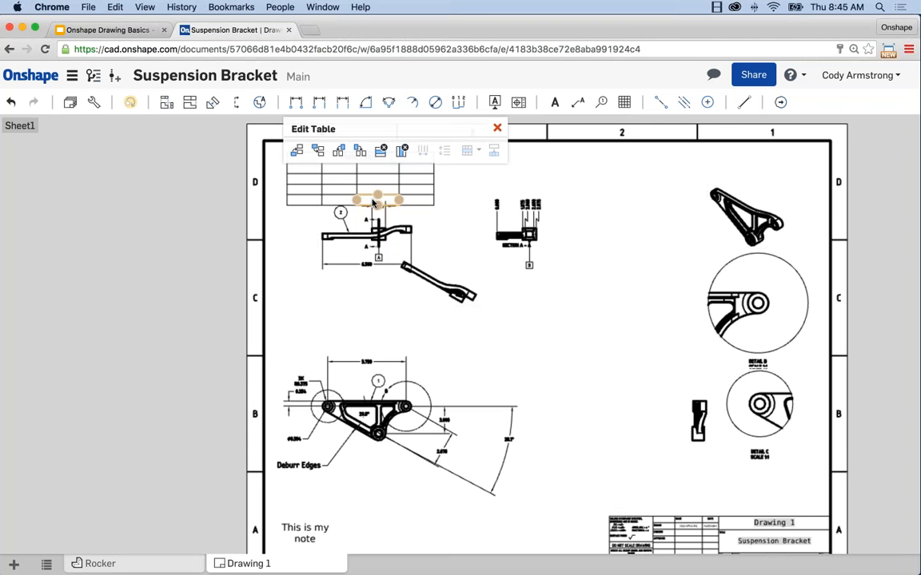
pyautogui.click(497, 129)
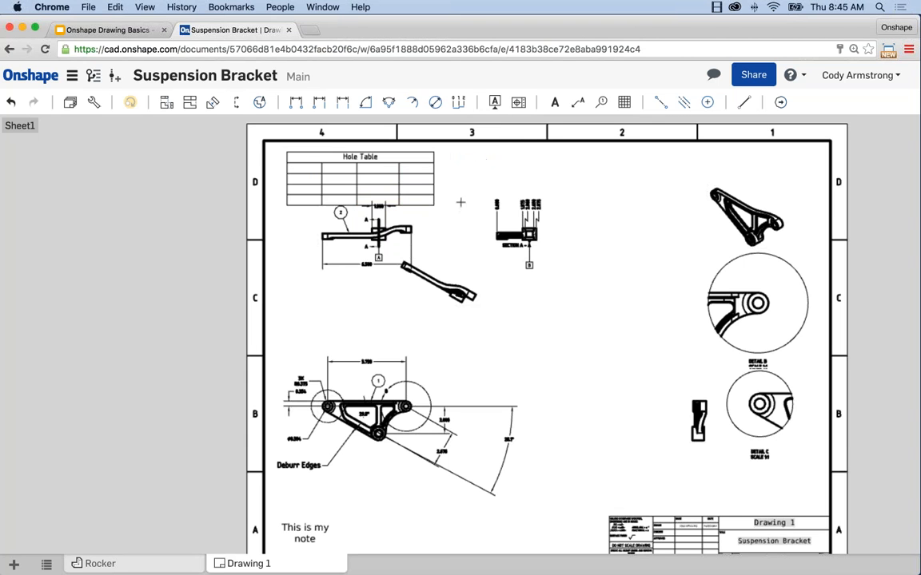
pyautogui.click(298, 162)
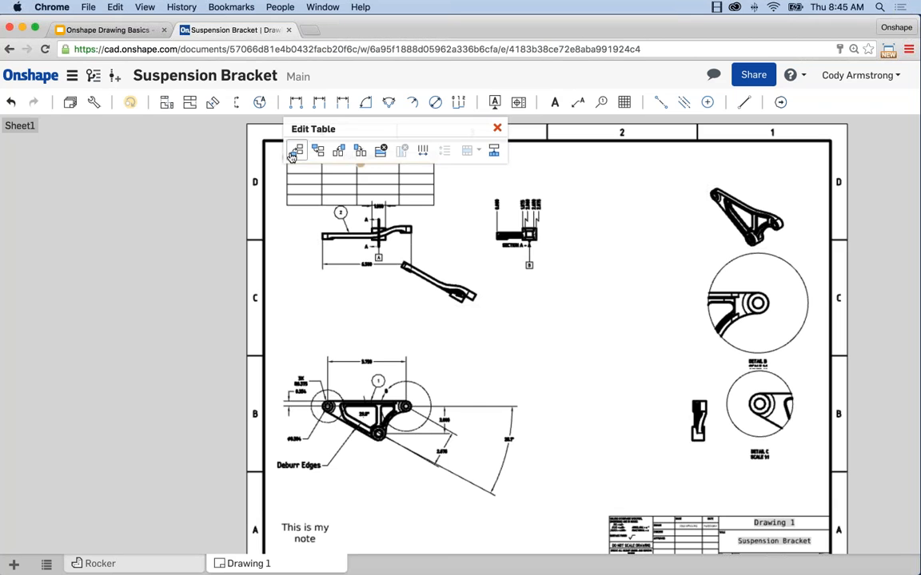
pyautogui.click(496, 128)
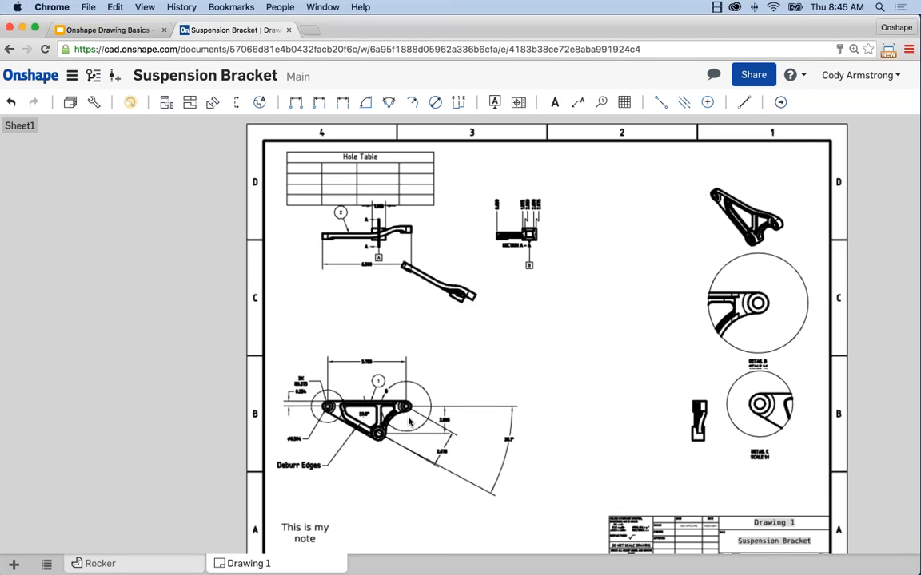
pyautogui.rightClick(408, 421)
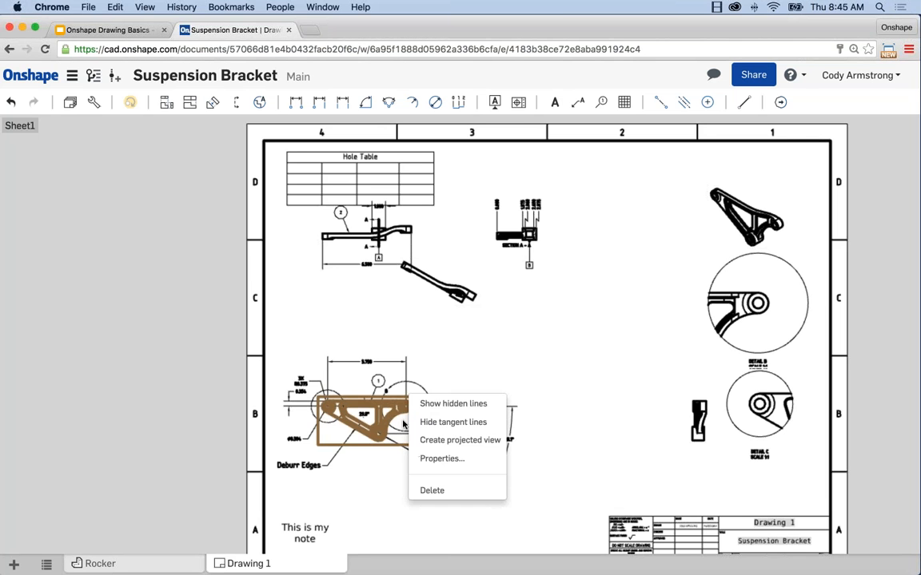
pyautogui.click(591, 350)
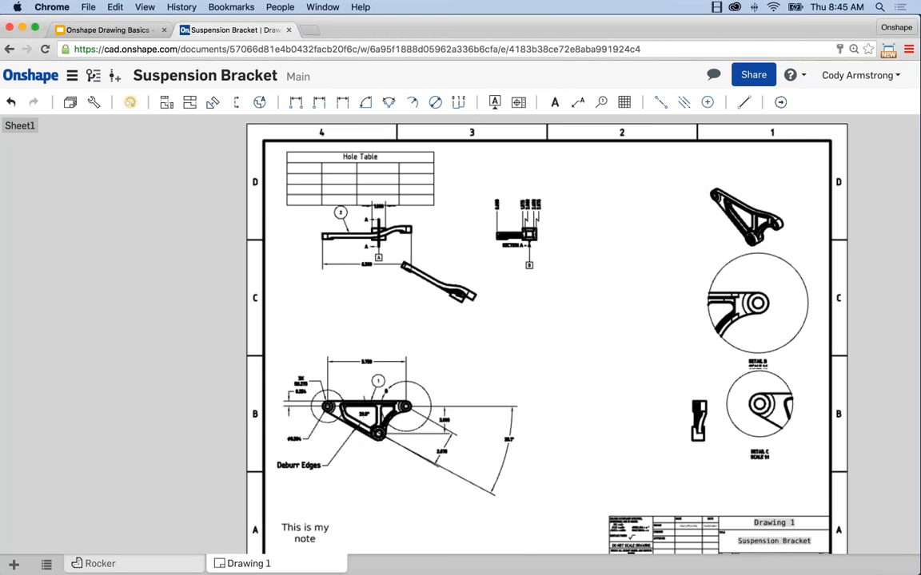
# Add a 2 point centerline through the bore in Section A - A, between the midpoints of its upper and lower edges
pyautogui.moveTo(590, 359)
pyautogui.mouseDown(button='right')
pyautogui.moveTo(499, 349)
pyautogui.moveTo(487, 360)
pyautogui.mouseUp(button='right')
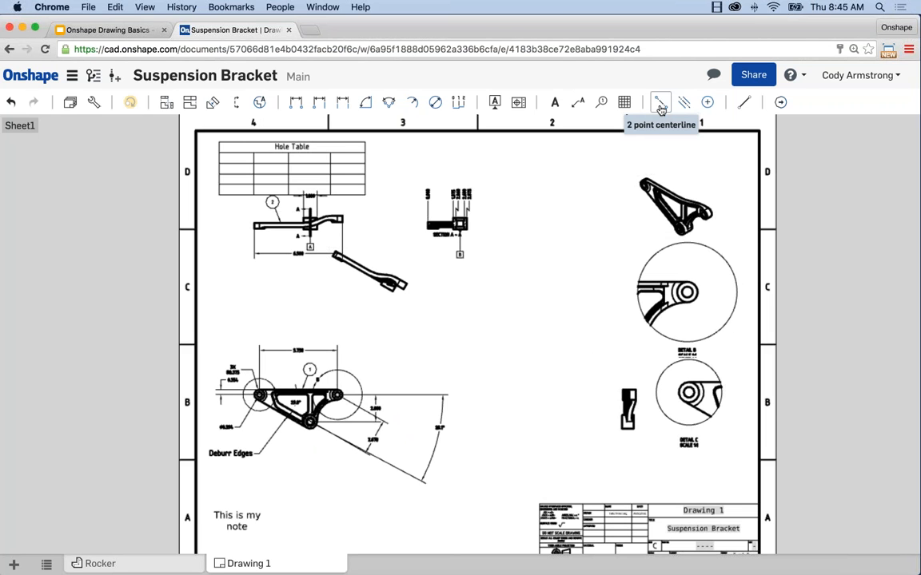
pyautogui.click(660, 107)
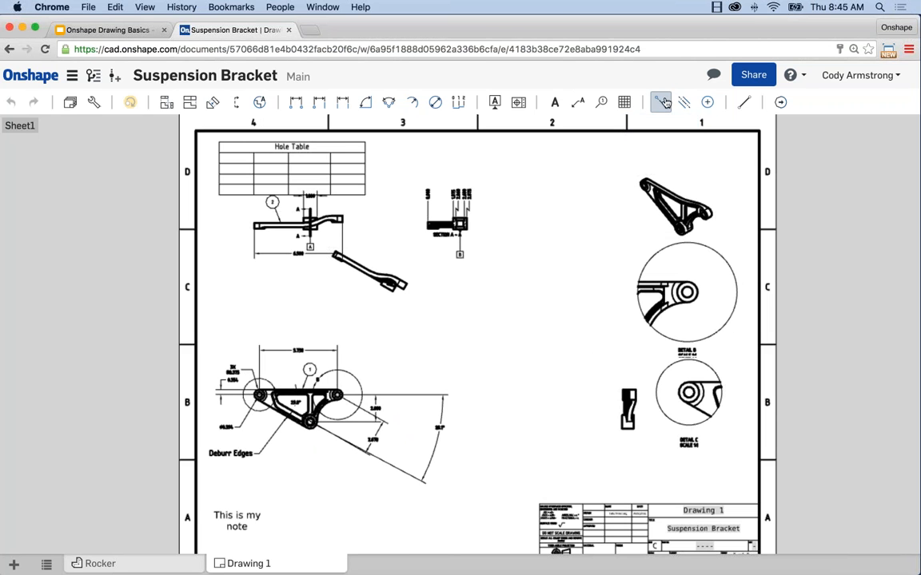
pyautogui.scroll(3, 462, 225)
pyautogui.scroll(5, 462, 225)
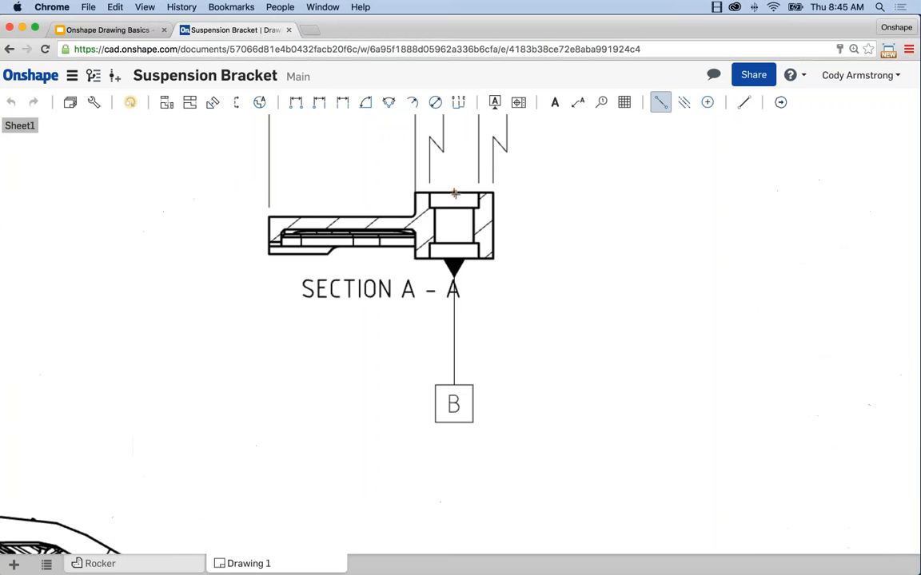
pyautogui.click(453, 193)
pyautogui.click(453, 259)
pyautogui.press('Escape')
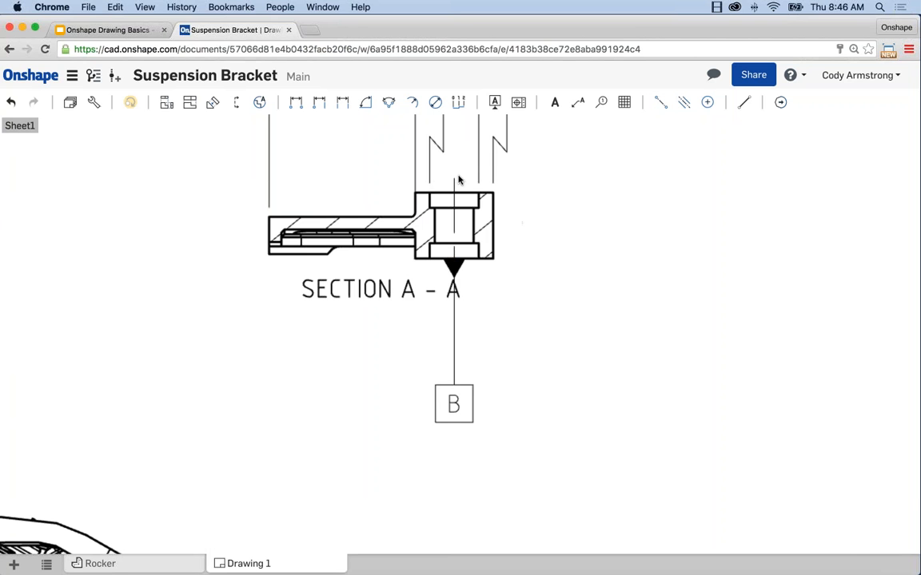
# Extend both ends of the bore centerline in Section A - A further beyond the part's edges
pyautogui.click(455, 186)
pyautogui.moveTo(453, 272); pyautogui.dragTo(457, 312)
pyautogui.moveTo(454, 179); pyautogui.dragTo(454, 159)
# Undo a deletion that takes the centerline along with datum B, and delete only the datum B symbol below Section A - A
pyautogui.press('Delete')
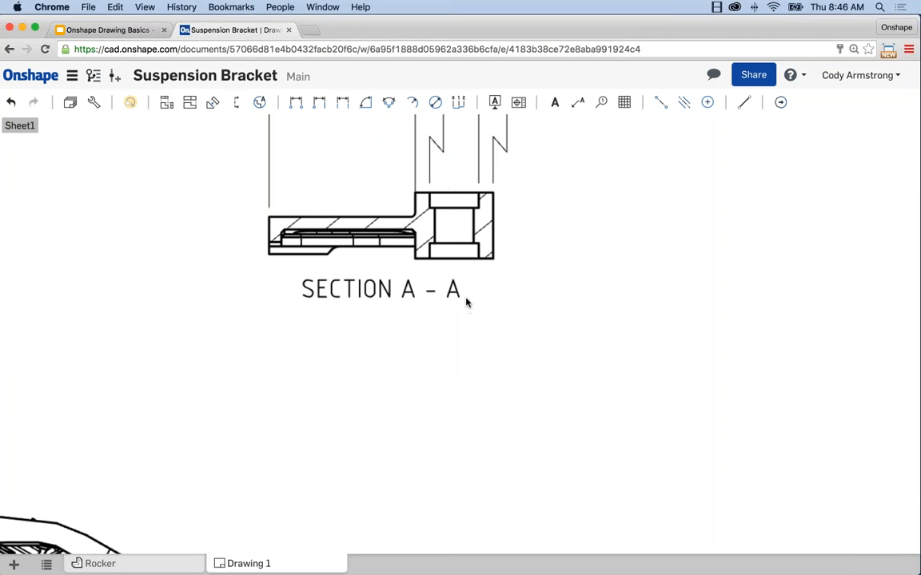
pyautogui.press('super+z')
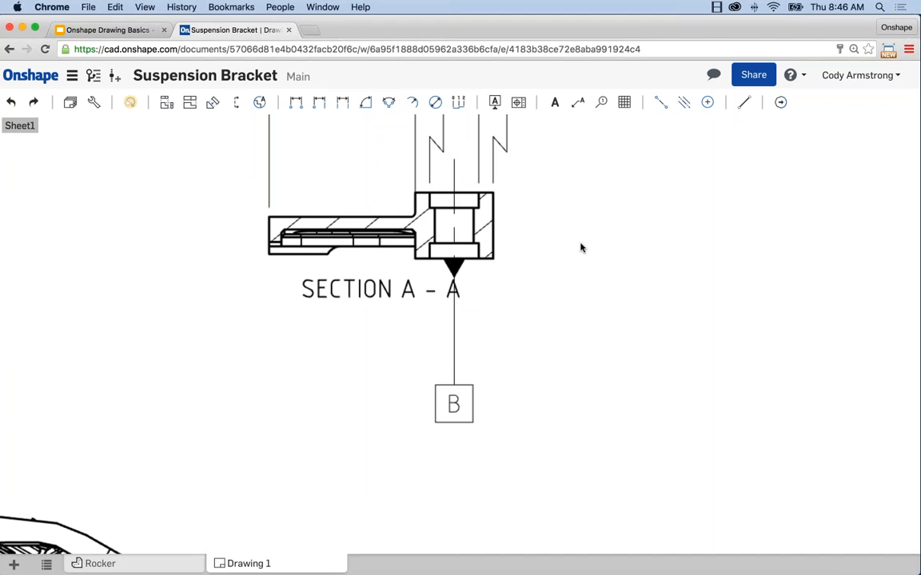
pyautogui.click(458, 405)
pyautogui.press('Delete')
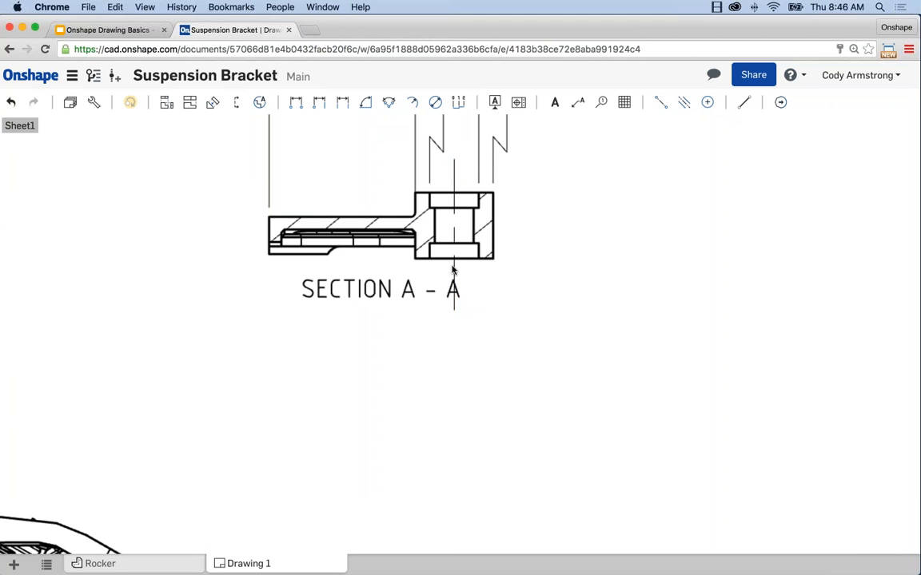
# Shorten the bore centerline in Section A - A at both its lower and upper ends
pyautogui.moveTo(454, 309); pyautogui.dragTo(457, 267)
pyautogui.moveTo(454, 197); pyautogui.dragTo(462, 174)
pyautogui.click(579, 238)
# Delete the 2 point centerline from the bore in Section A - A
pyautogui.scroll(-2, 528, 254)
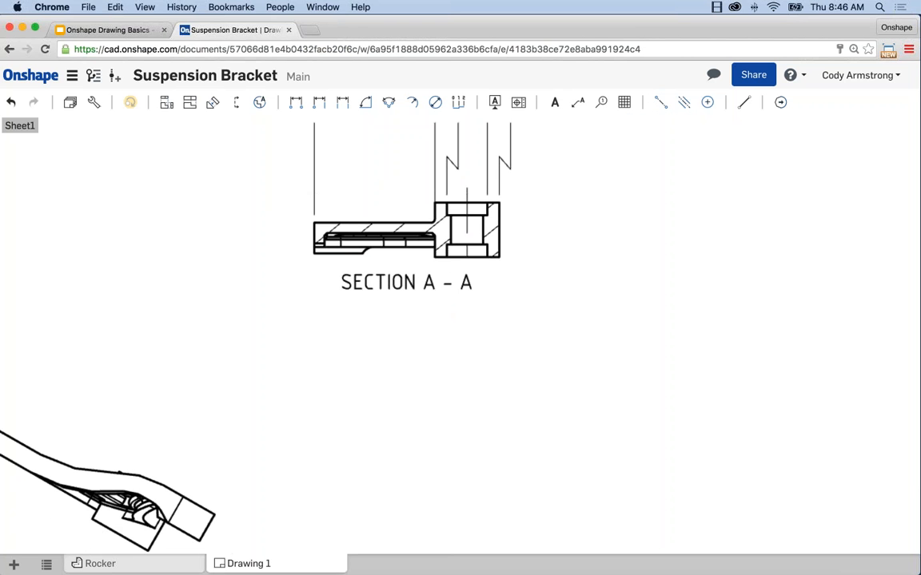
pyautogui.scroll(-1, 574, 264)
pyautogui.moveTo(572, 264); pyautogui.dragTo(547, 266, button='middle')
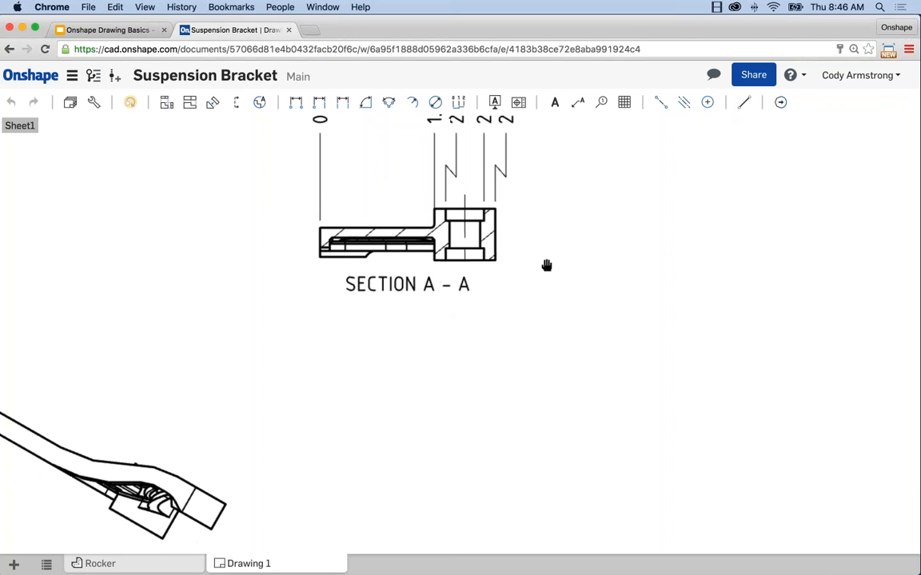
pyautogui.moveTo(465, 232)
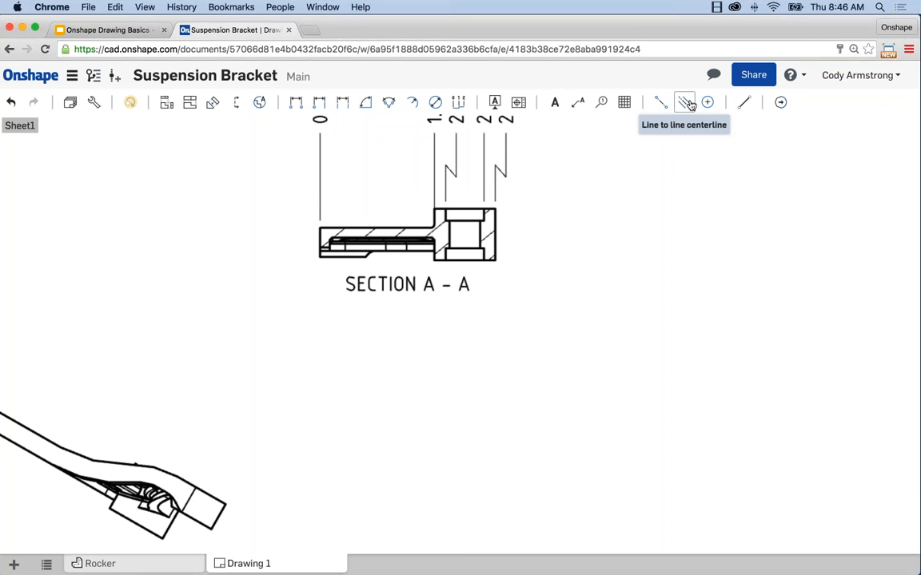
# Add a line to line centerline between the bore's side edges in Section A - A and extend its lower end below the part
pyautogui.scroll(4, 524, 232)
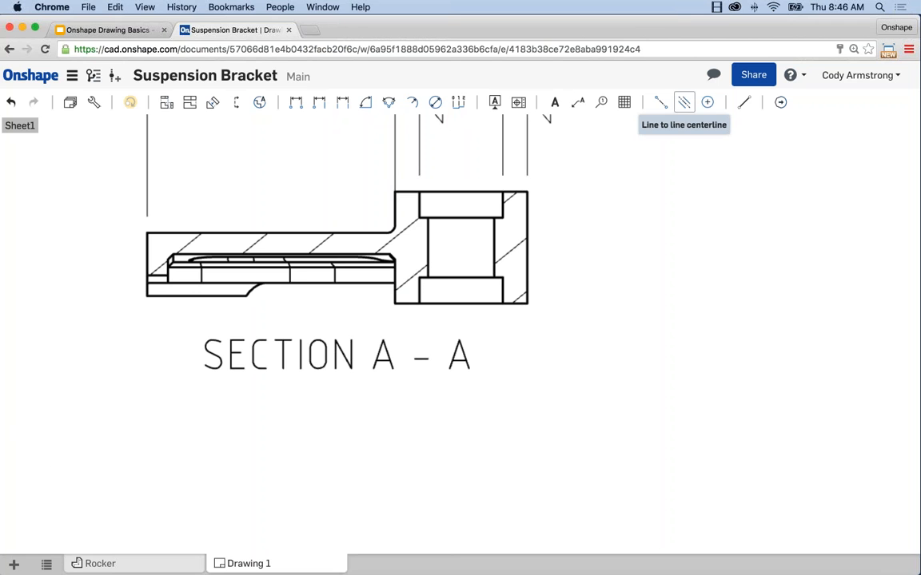
pyautogui.click(684, 102)
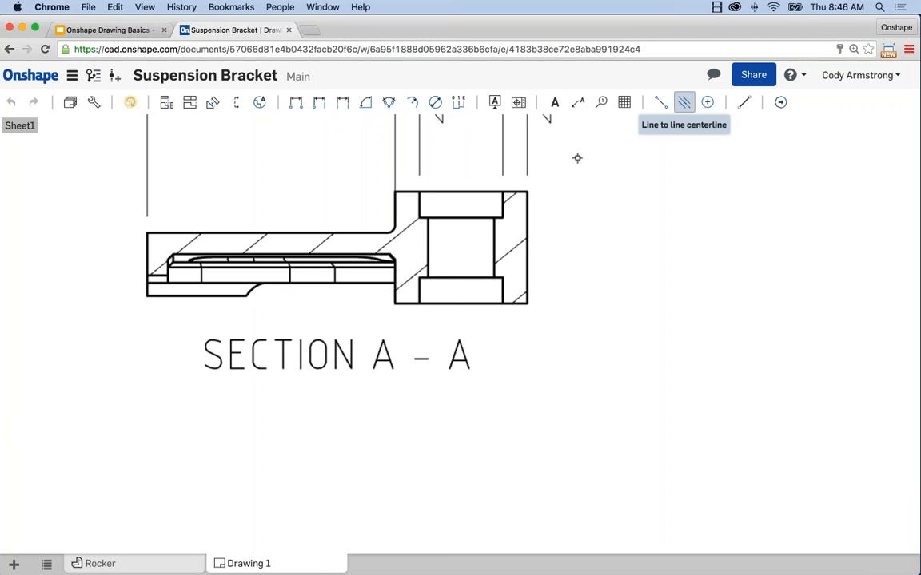
pyautogui.click(419, 207)
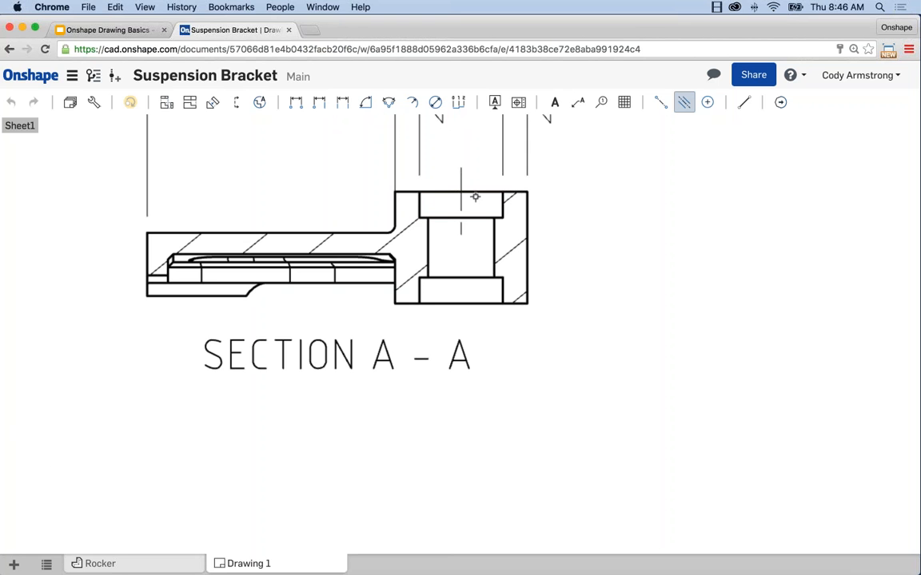
pyautogui.press('Escape')
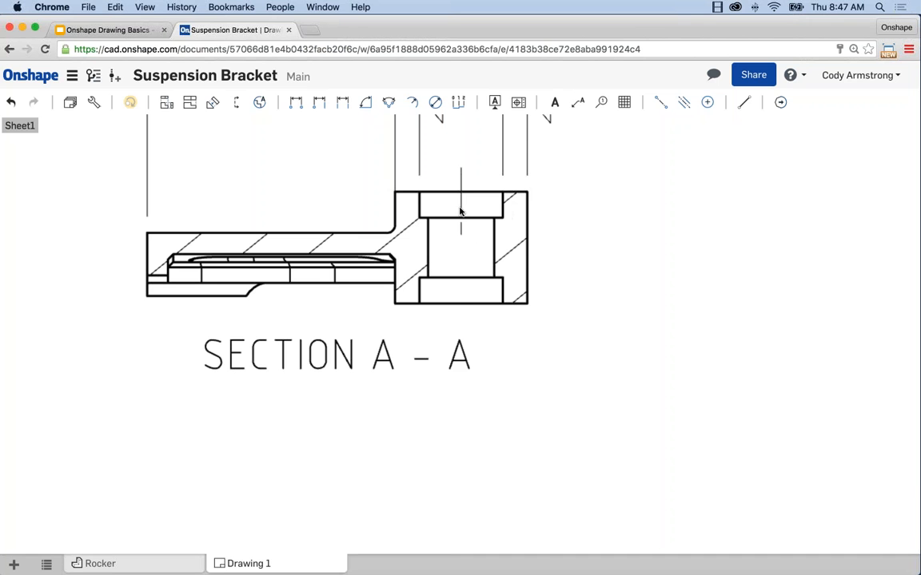
pyautogui.moveTo(460, 242); pyautogui.dragTo(461, 324)
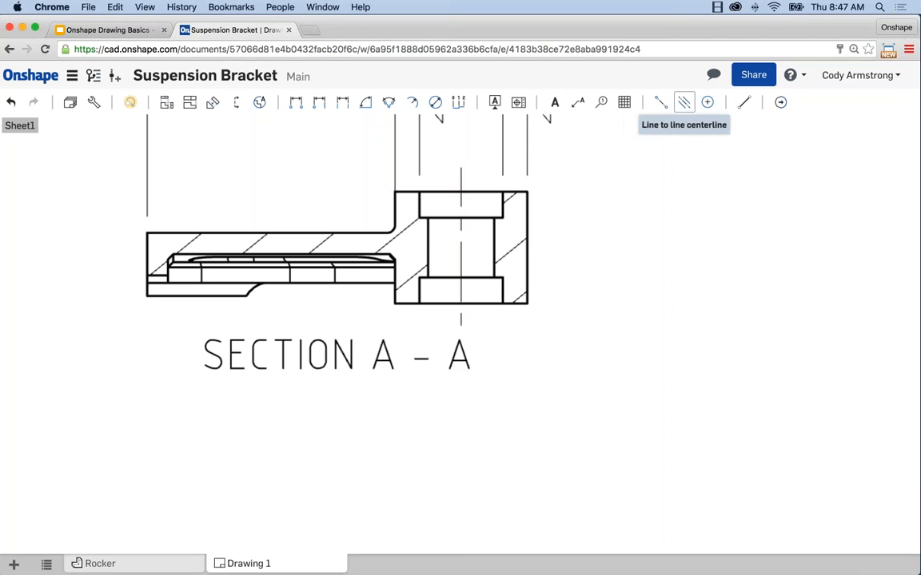
# Add center marks to the three mounting holes of the bracket in the front view
pyautogui.click(708, 106)
pyautogui.scroll(-3, 512, 355)
pyautogui.moveTo(395, 443); pyautogui.dragTo(440, 370, button='middle')
pyautogui.scroll(-4, 437, 365)
pyautogui.moveTo(357, 400)
pyautogui.mouseDown(button='middle')
pyautogui.moveTo(568, 403)
pyautogui.moveTo(563, 222)
pyautogui.moveTo(553, 174)
pyautogui.mouseUp(button='middle')
pyautogui.moveTo(406, 355); pyautogui.dragTo(427, 292, button='middle')
pyautogui.scroll(1, 412, 487)
pyautogui.scroll(5, 412, 487)
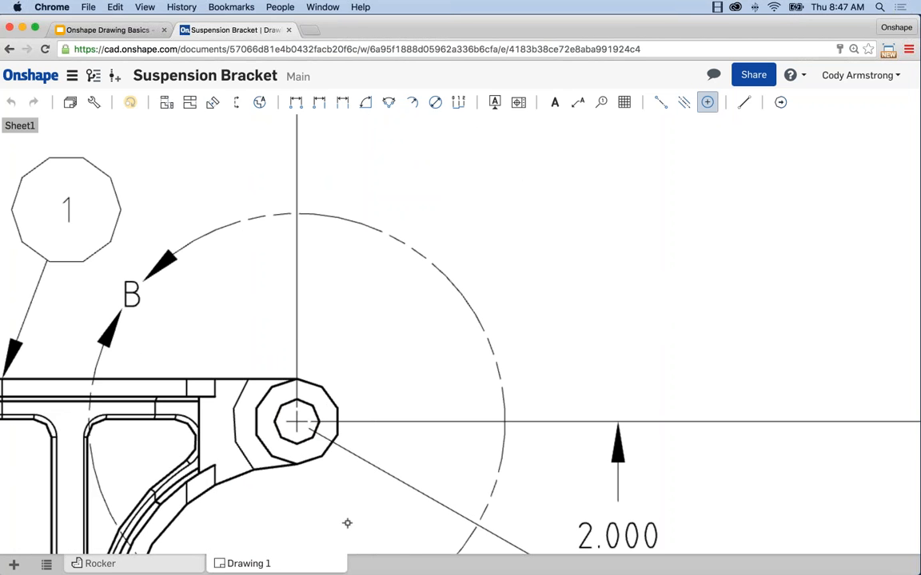
pyautogui.scroll(-3, 349, 488)
pyautogui.moveTo(362, 449)
pyautogui.mouseDown(button='middle')
pyautogui.moveTo(393, 347)
pyautogui.moveTo(433, 277)
pyautogui.mouseUp(button='middle')
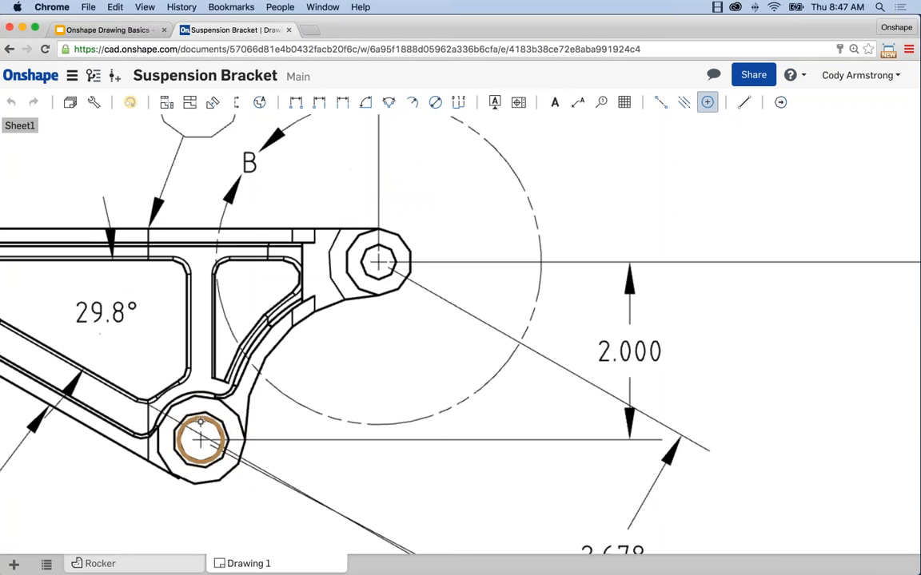
pyautogui.scroll(-1, 183, 396)
pyautogui.moveTo(150, 357); pyautogui.dragTo(316, 416, button='middle')
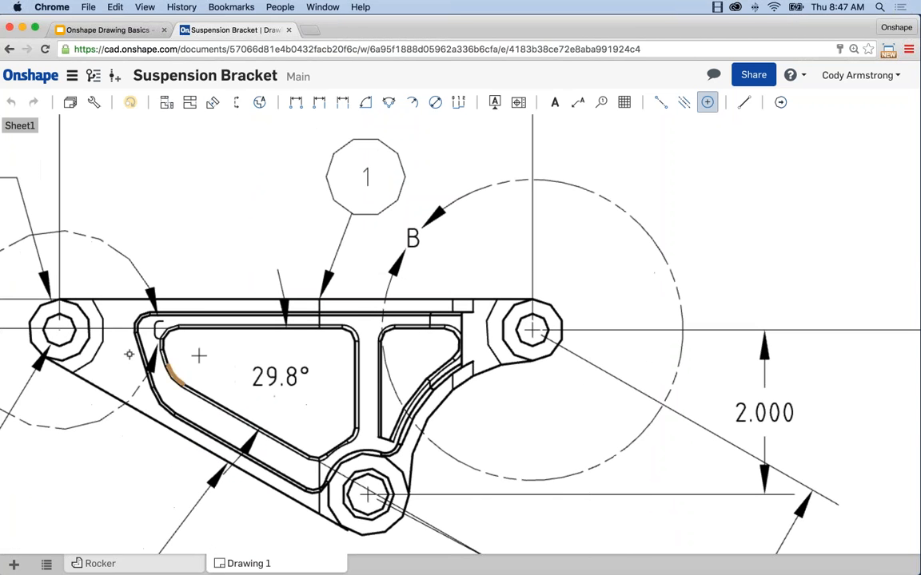
pyautogui.scroll(-1, 212, 242)
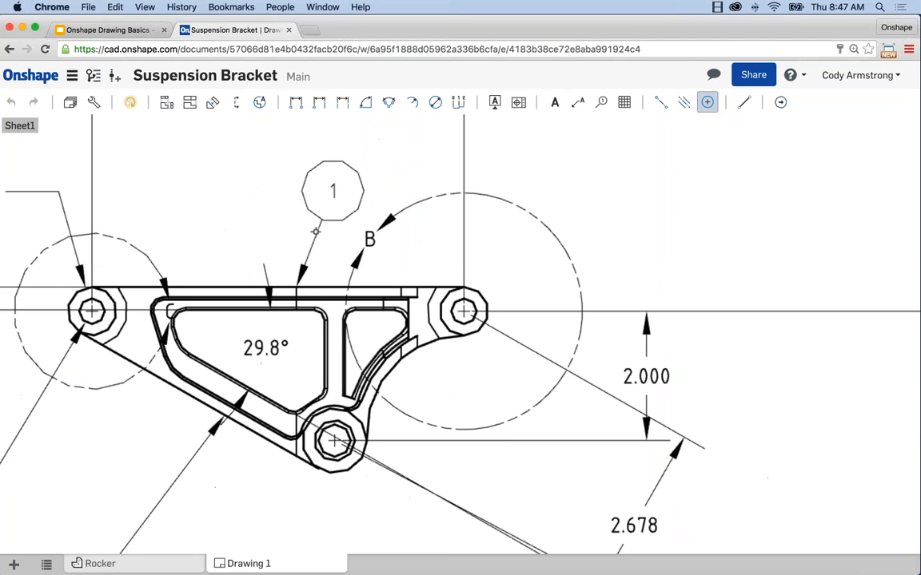
# Draw a horizontal line across the lower block of the side view, from its left edge to its right edge
pyautogui.moveTo(479, 248); pyautogui.dragTo(382, 292, button='middle')
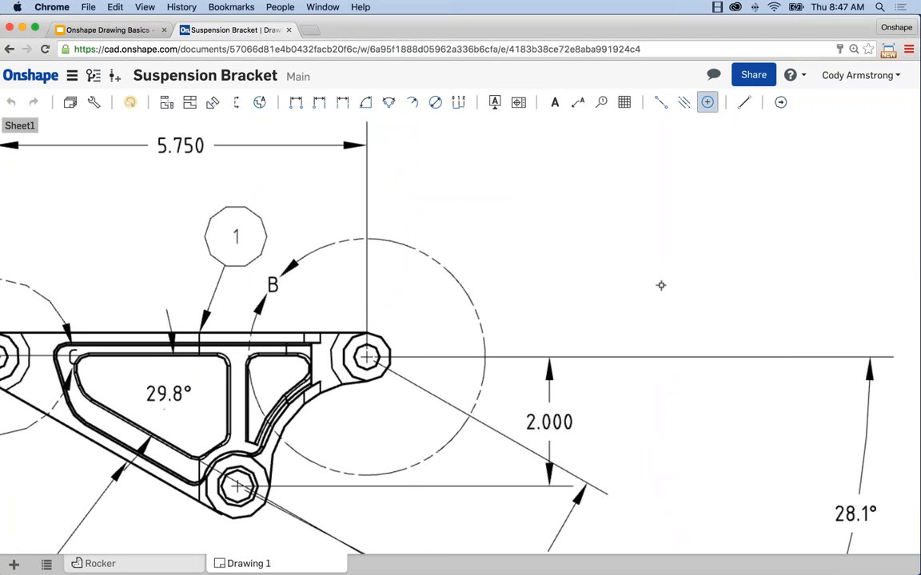
pyautogui.scroll(-3, 661, 285)
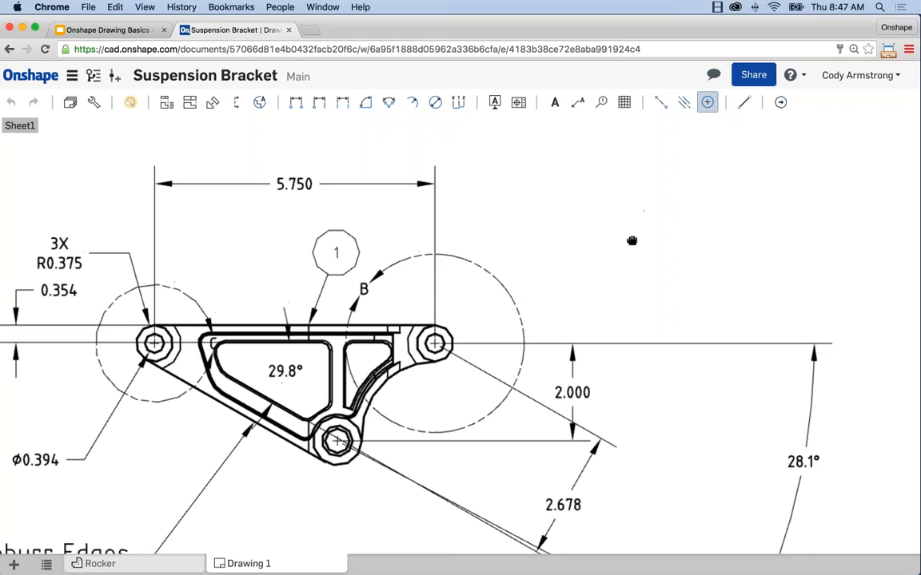
pyautogui.scroll(-1, 628, 231)
pyautogui.moveTo(567, 266); pyautogui.dragTo(491, 272, button='middle')
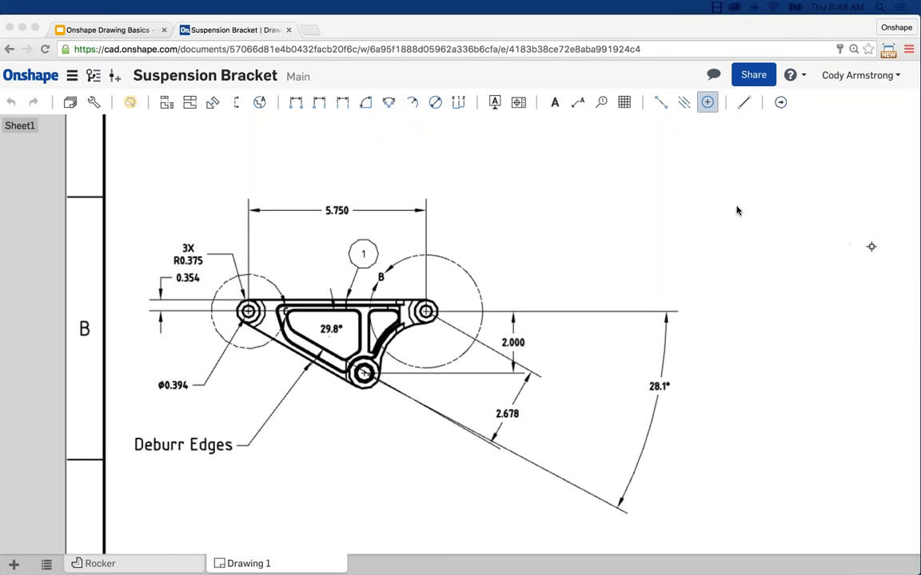
pyautogui.scroll(-2, 569, 232)
pyautogui.moveTo(589, 255); pyautogui.dragTo(523, 284, button='middle')
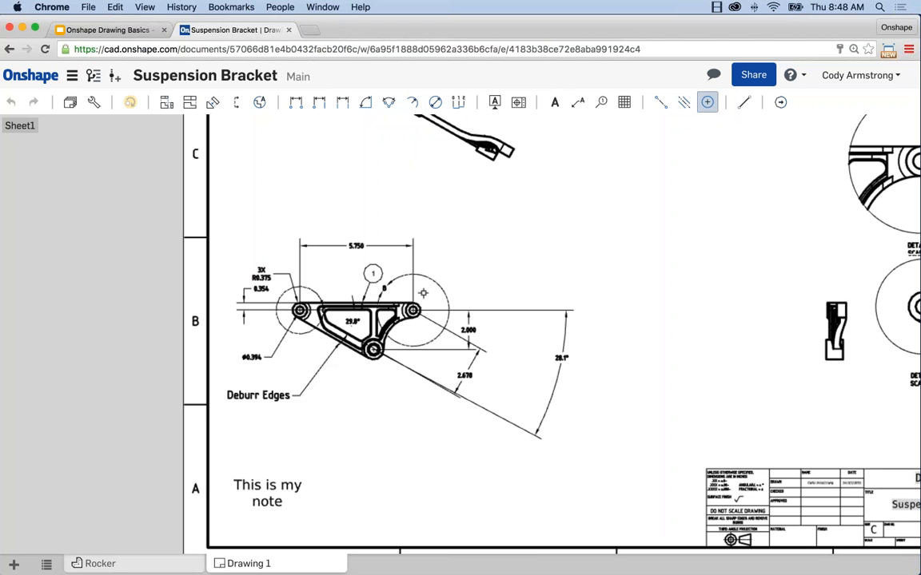
pyautogui.moveTo(746, 335); pyautogui.dragTo(592, 312, button='middle')
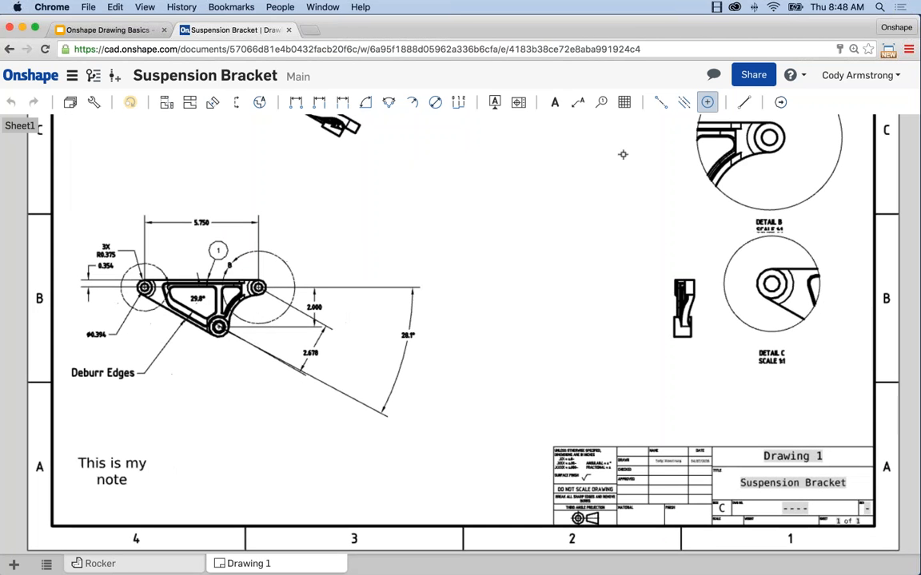
pyautogui.click(743, 101)
pyautogui.scroll(10, 680, 351)
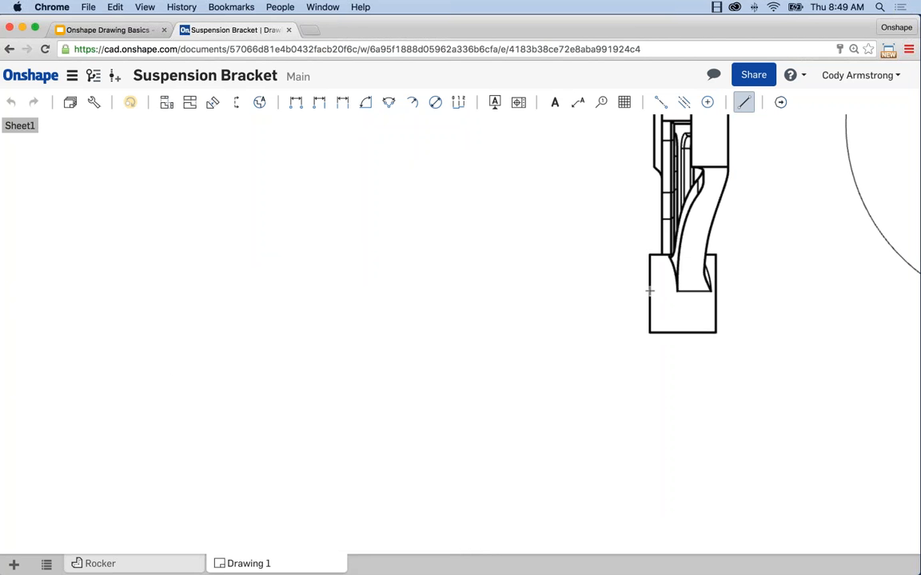
pyautogui.click(649, 293)
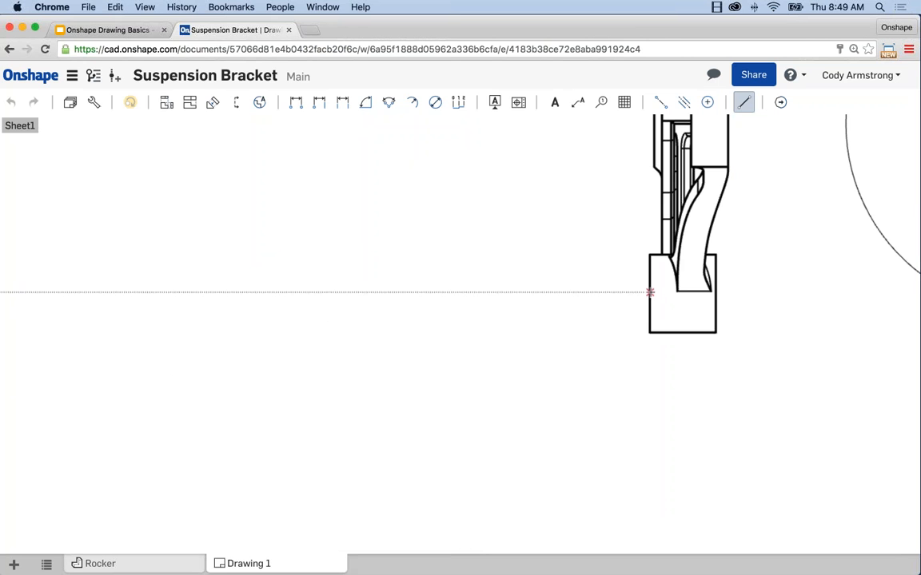
pyautogui.click(715, 293)
pyautogui.press('Escape')
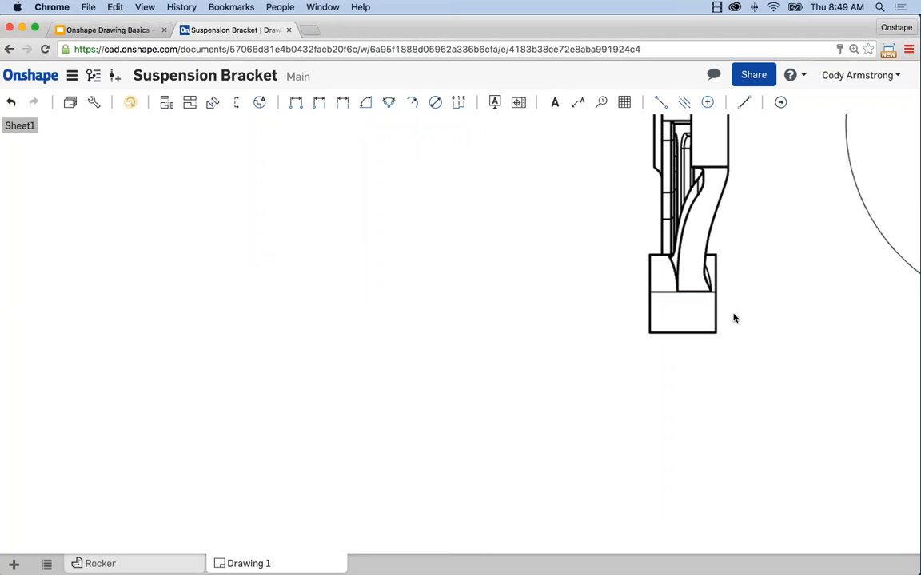
# Extend both ends of the horizontal line in the side view beyond the block's edges
pyautogui.click(666, 292)
pyautogui.moveTo(649, 292); pyautogui.dragTo(598, 289)
pyautogui.moveTo(715, 292); pyautogui.dragTo(760, 291)
# Refine the drawing's graphics at the sheet overview and again close up on the front view's holes and arcs
pyautogui.scroll(-3, 633, 337)
pyautogui.scroll(-5, 581, 334)
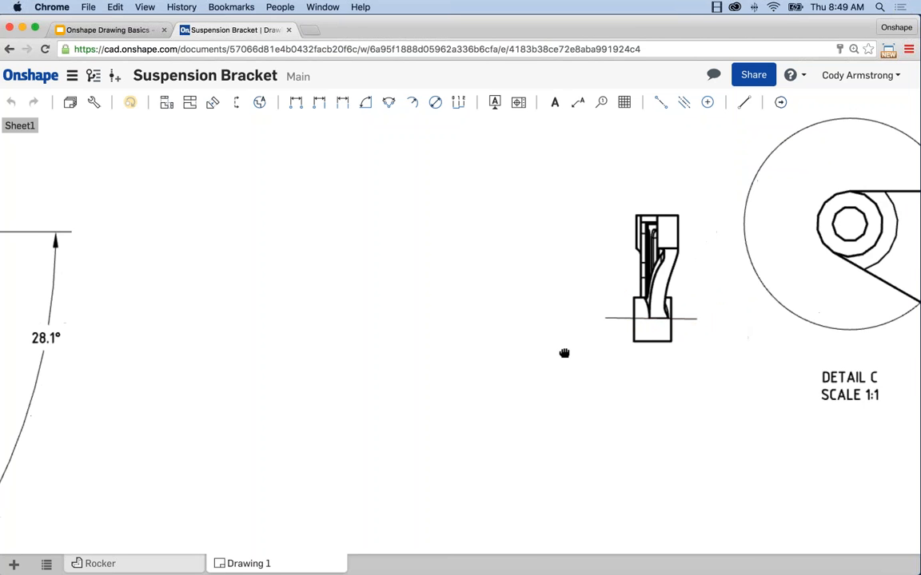
pyautogui.scroll(-3, 488, 336)
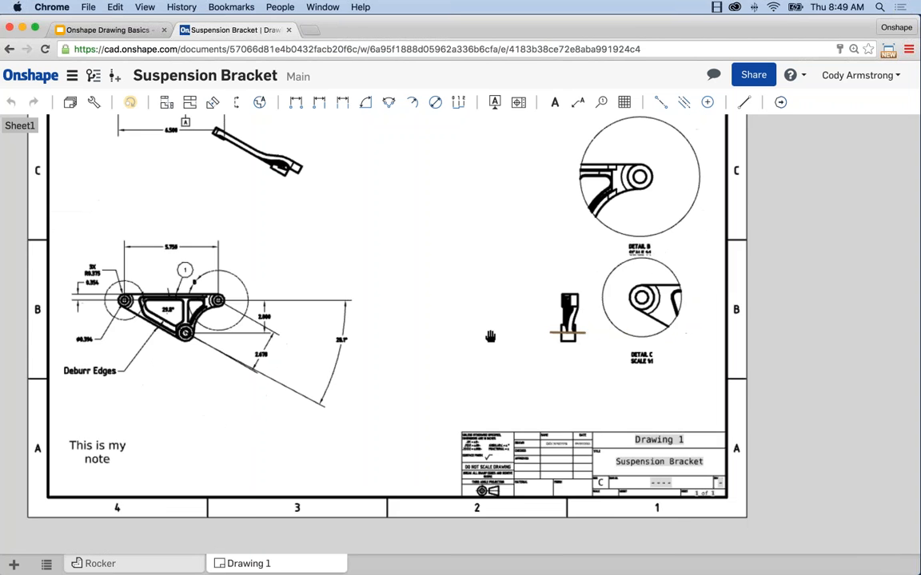
pyautogui.scroll(3, 538, 339)
pyautogui.moveTo(585, 379); pyautogui.dragTo(586, 383, button='middle')
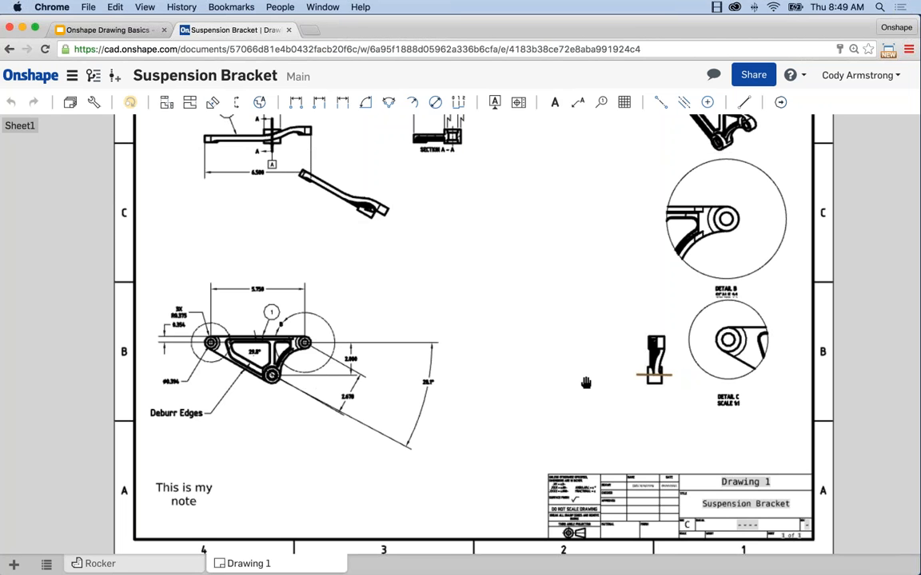
pyautogui.scroll(-2, 569, 309)
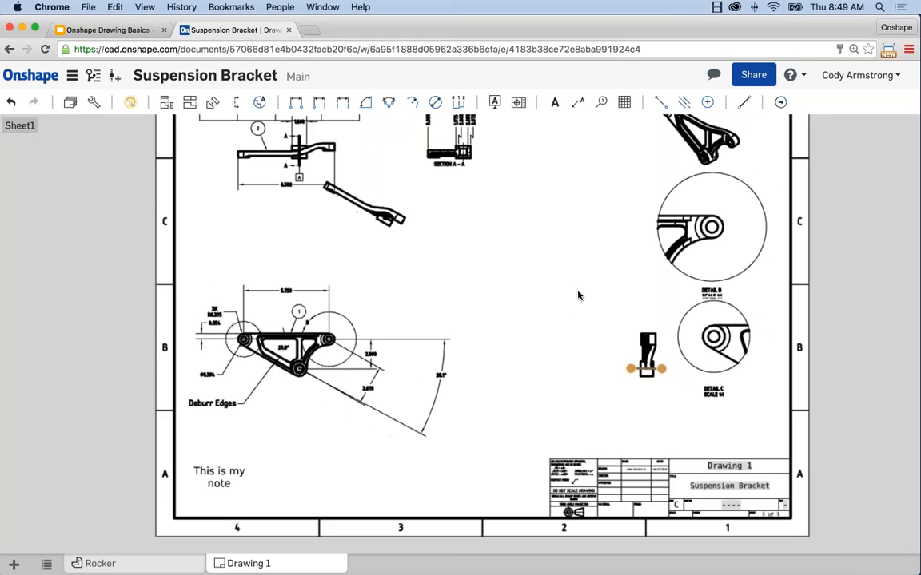
pyautogui.moveTo(587, 312); pyautogui.dragTo(581, 341, button='middle')
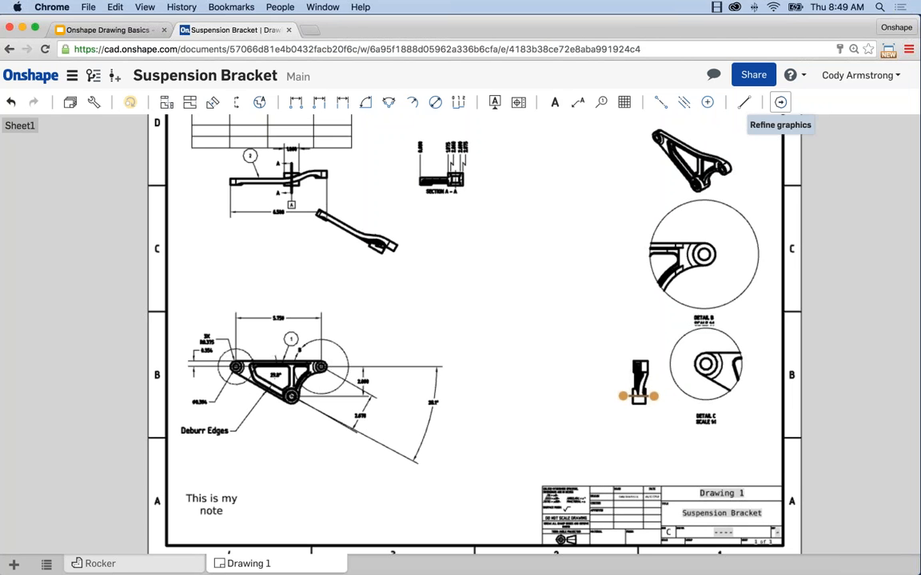
pyautogui.click(781, 102)
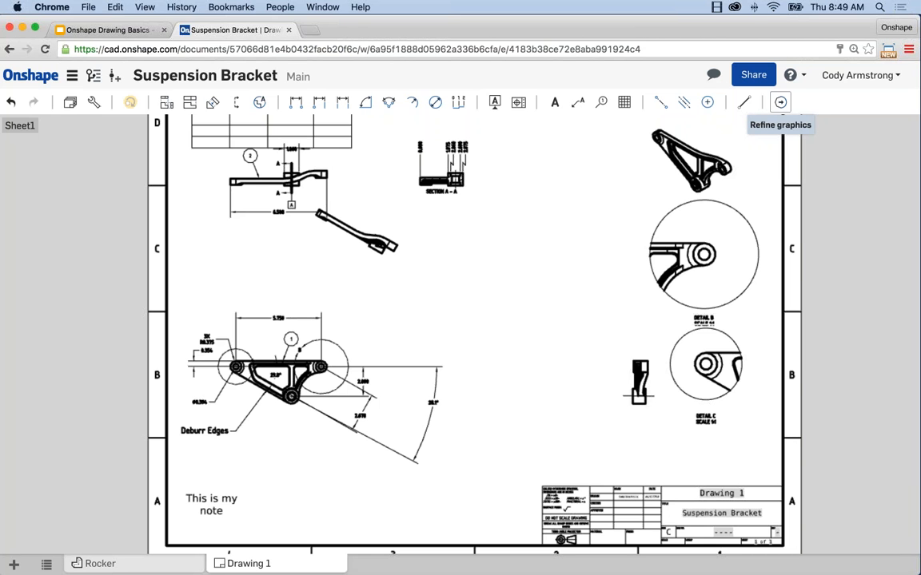
pyautogui.scroll(5, 326, 375)
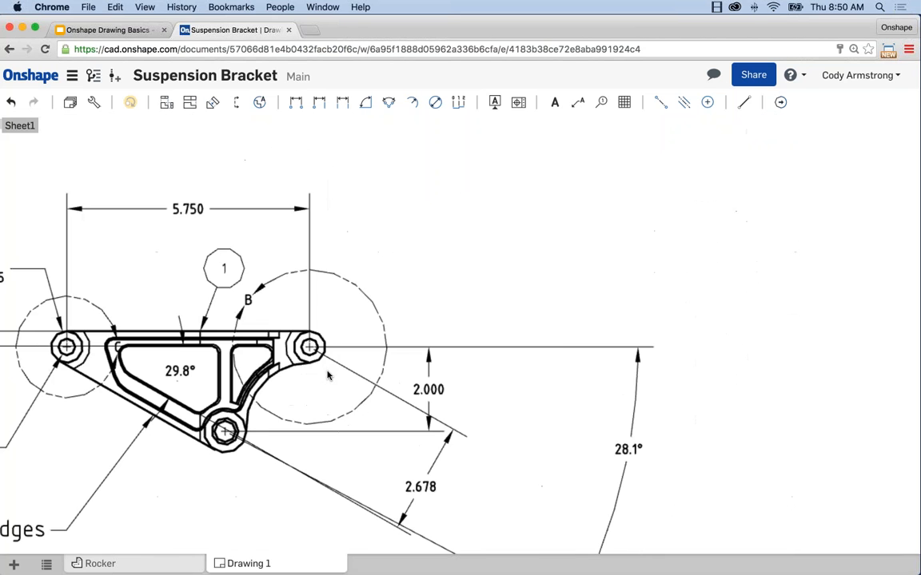
pyautogui.scroll(3, 327, 375)
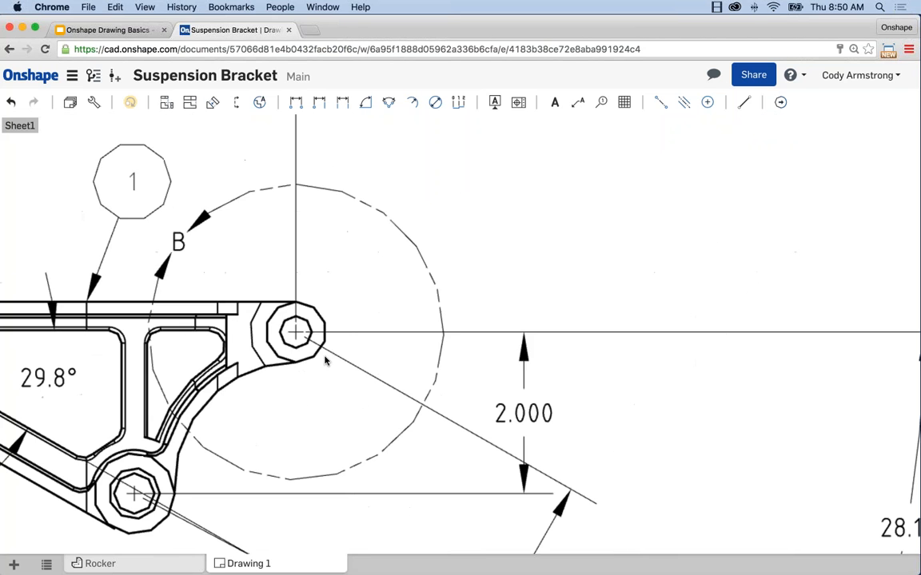
pyautogui.click(779, 102)
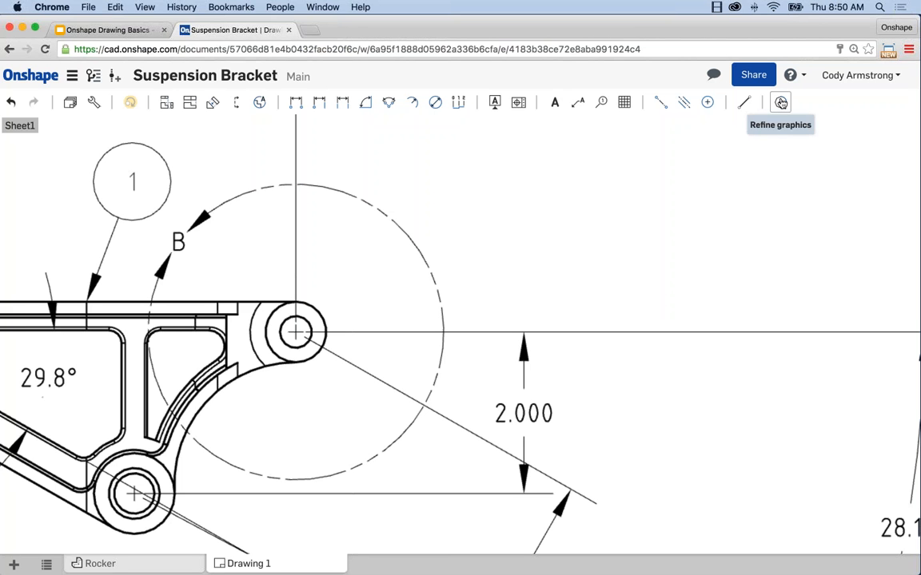
pyautogui.scroll(-3, 670, 229)
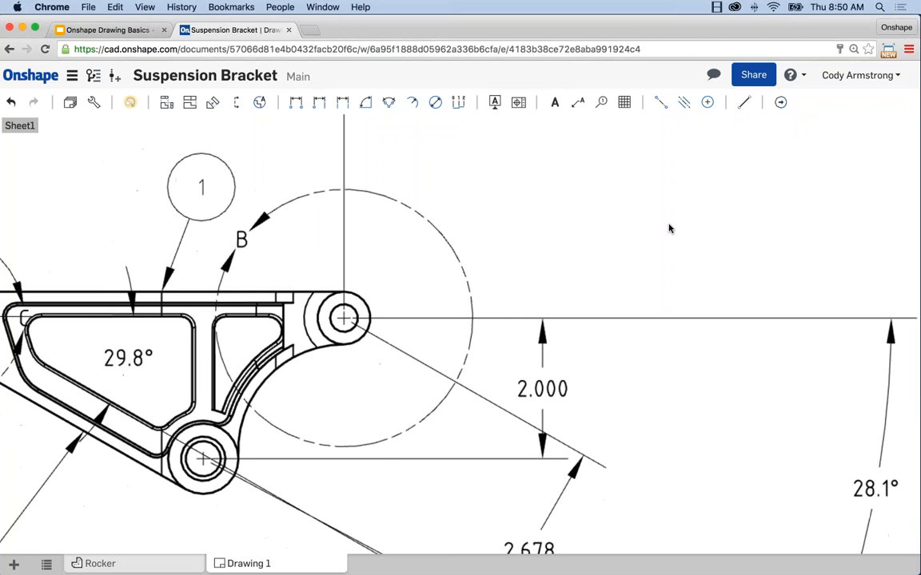
pyautogui.scroll(-2, 669, 230)
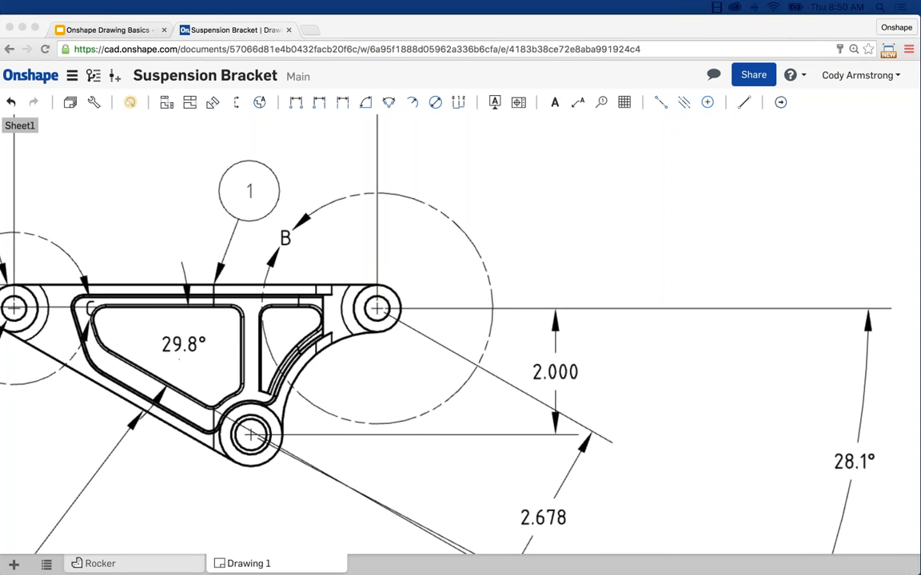
pyautogui.scroll(-5, 640, 251)
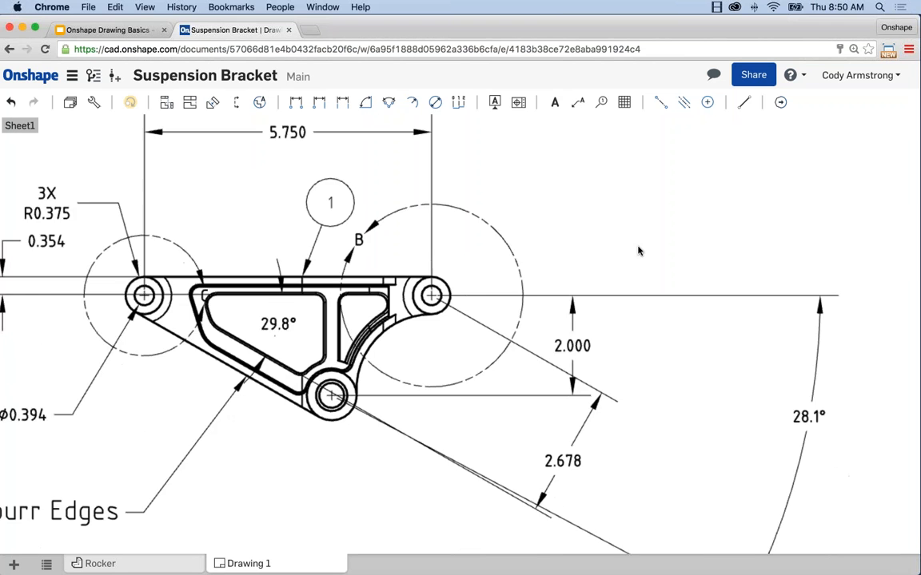
pyautogui.moveTo(655, 251)
pyautogui.mouseDown(button='middle')
pyautogui.moveTo(485, 317)
pyautogui.moveTo(413, 357)
pyautogui.moveTo(392, 352)
pyautogui.mouseUp(button='middle')
pyautogui.scroll(-1, 587, 251)
pyautogui.moveTo(563, 278); pyautogui.dragTo(531, 296, button='middle')
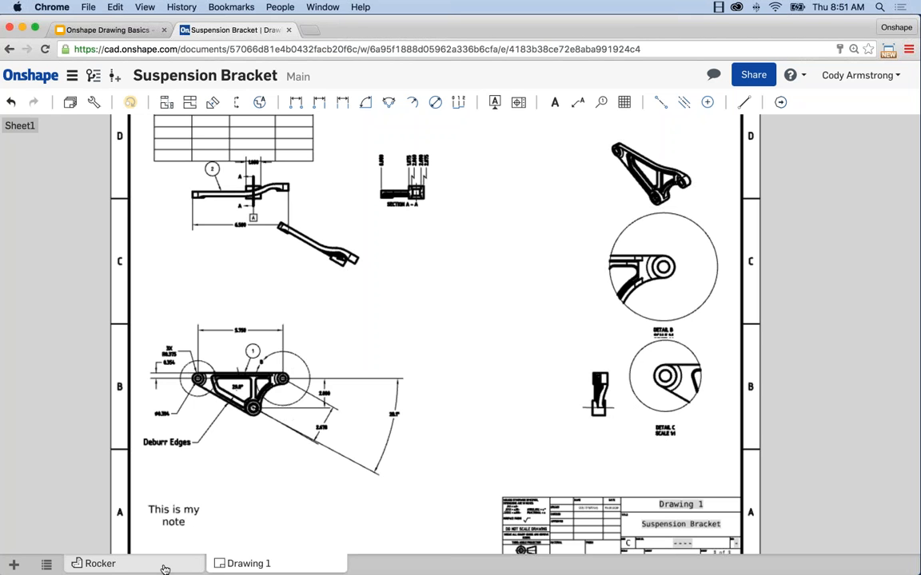
pyautogui.scroll(3, 211, 357)
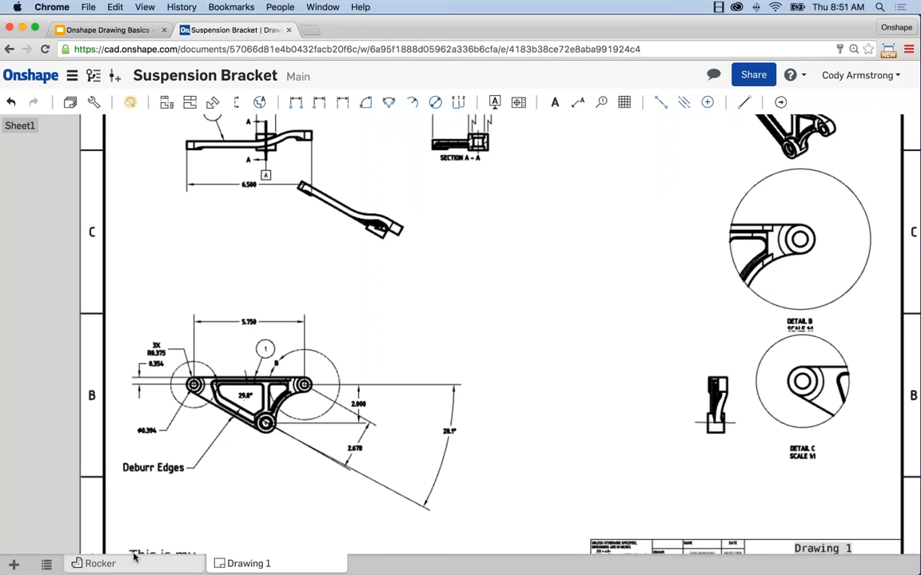
# Edit Sketch 1 of the Rocker part studio and set the overall distance between the two upper holes to 5.875 inches
pyautogui.click(100, 564)
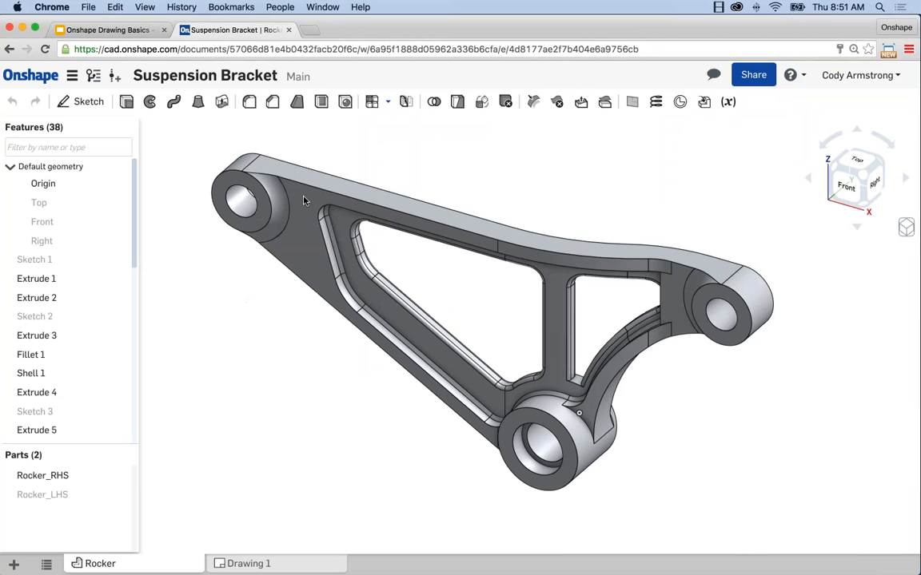
pyautogui.rightClick(40, 260)
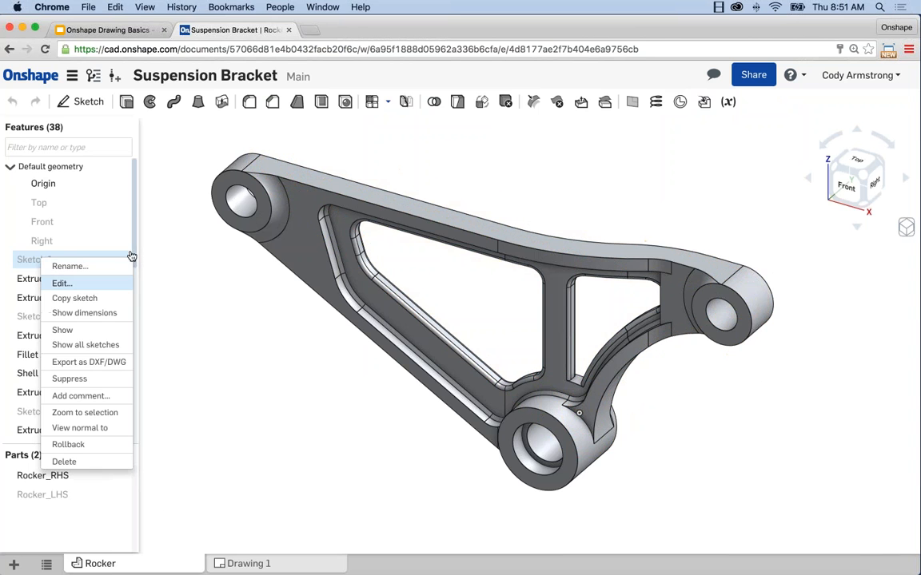
pyautogui.click(62, 282)
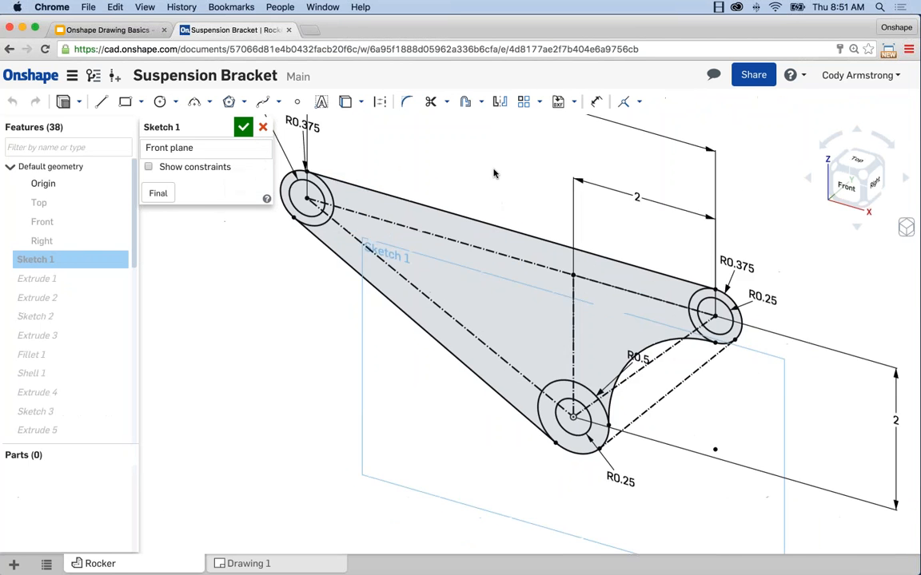
pyautogui.doubleClick(482, 175)
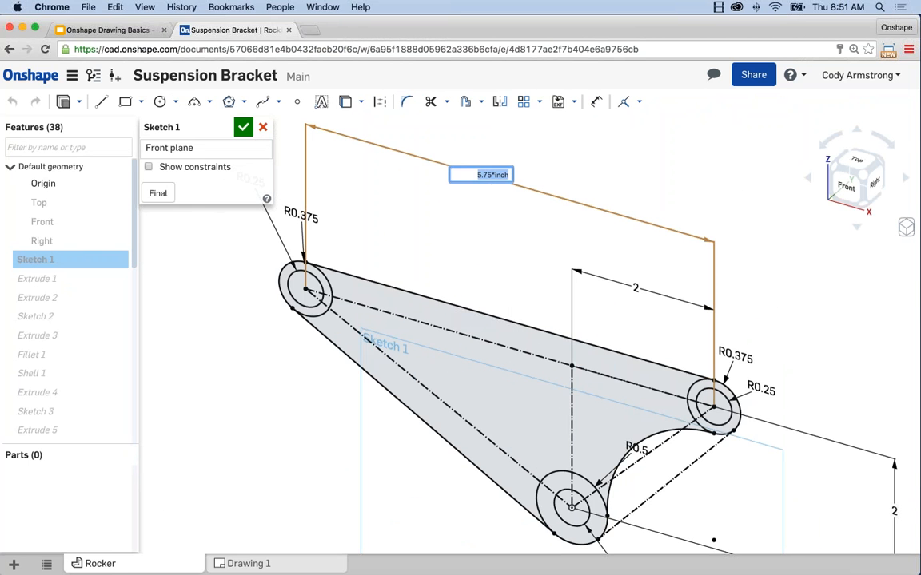
pyautogui.write('5.875')
pyautogui.press('Return')
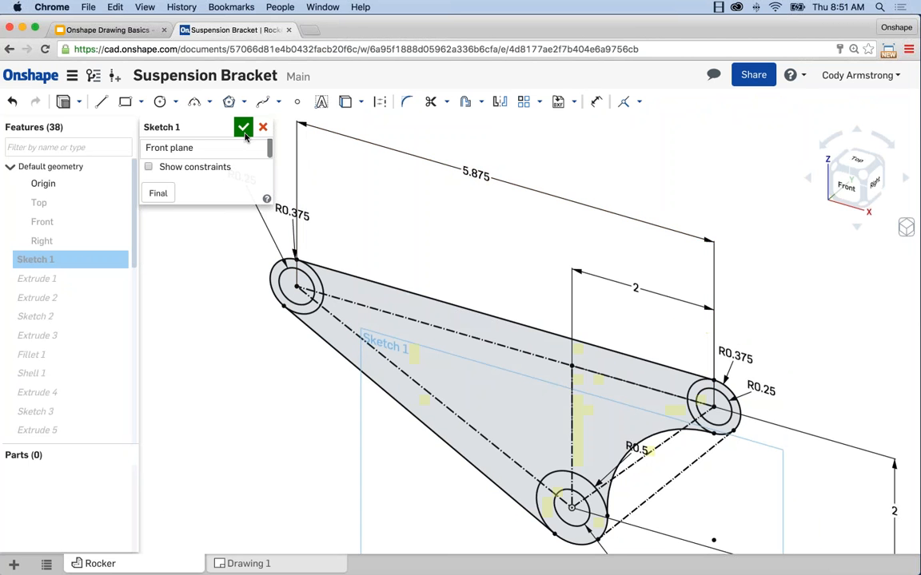
pyautogui.click(243, 127)
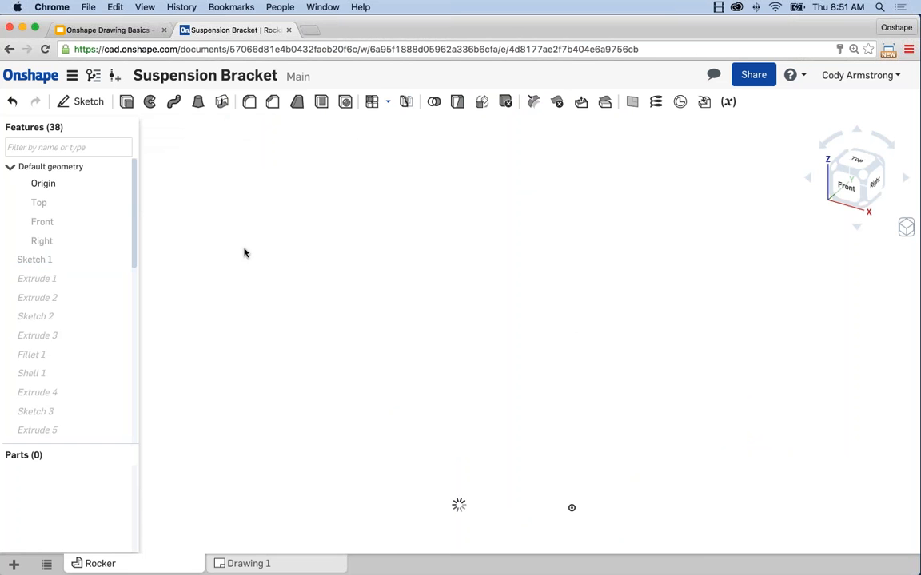
pyautogui.moveTo(374, 236); pyautogui.dragTo(374, 173, button='middle')
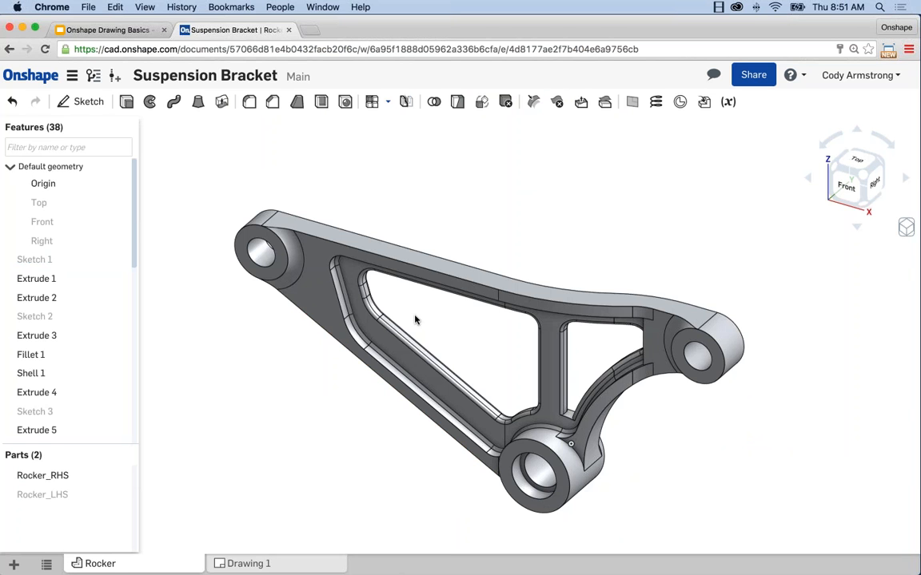
pyautogui.moveTo(505, 361); pyautogui.dragTo(500, 347, button='middle')
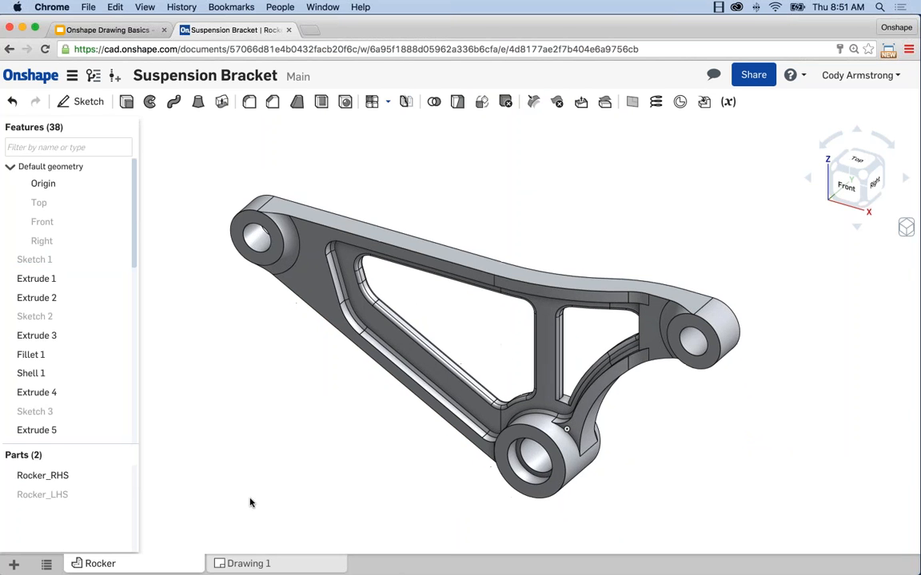
# Update Drawing 1 from the workspace to pick up the changed Rocker model
pyautogui.click(254, 563)
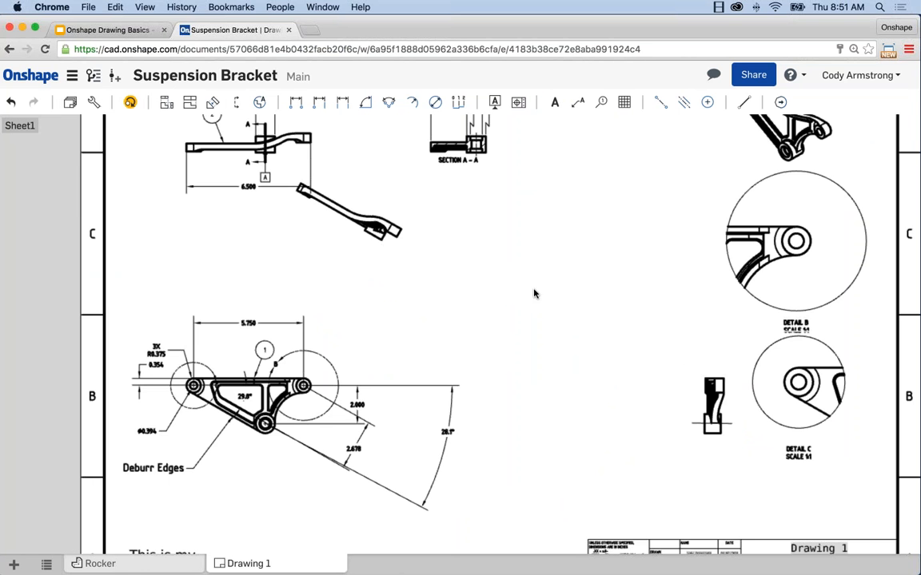
pyautogui.click(131, 102)
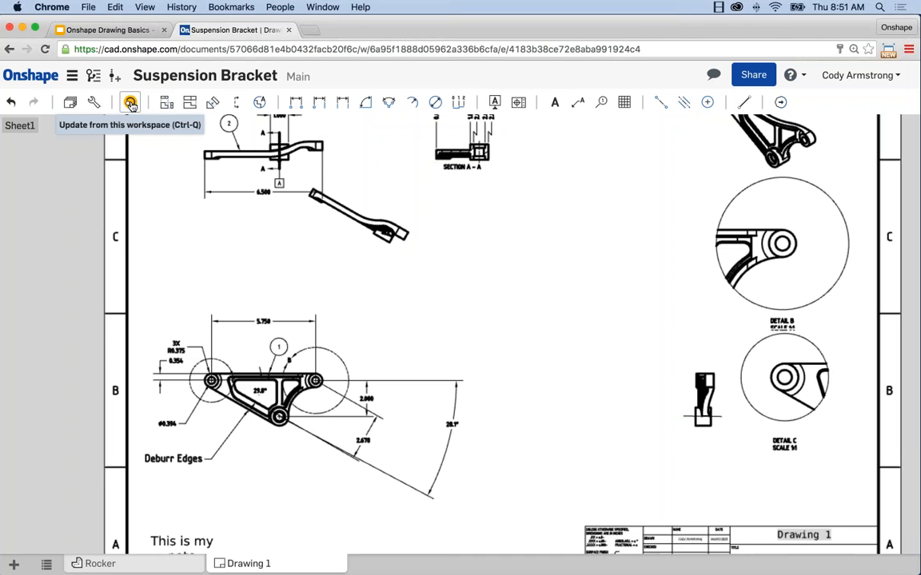
pyautogui.click(130, 105)
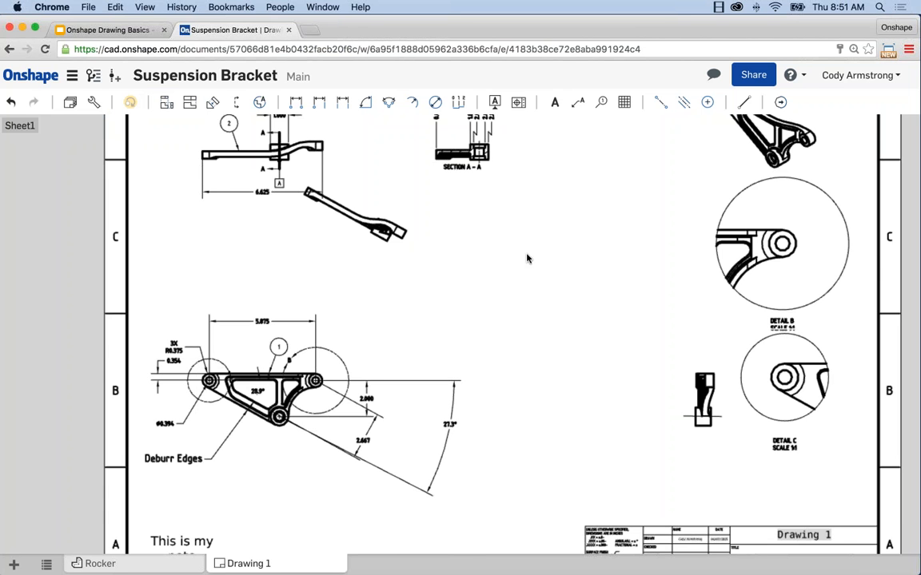
# Examine the updated dimensions and detail views in Drawing 1, close up on the front view and across the whole sheet
pyautogui.scroll(5, 262, 329)
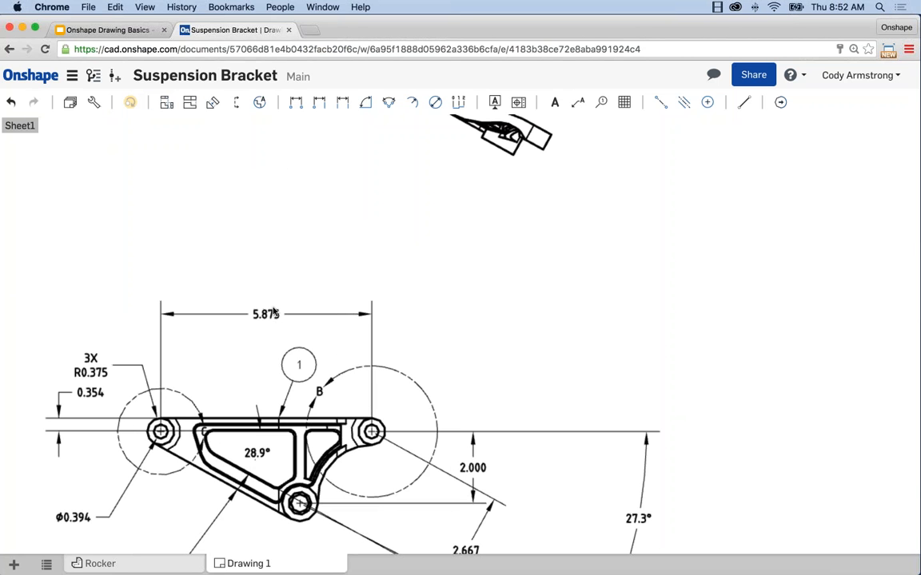
pyautogui.scroll(-2, 641, 411)
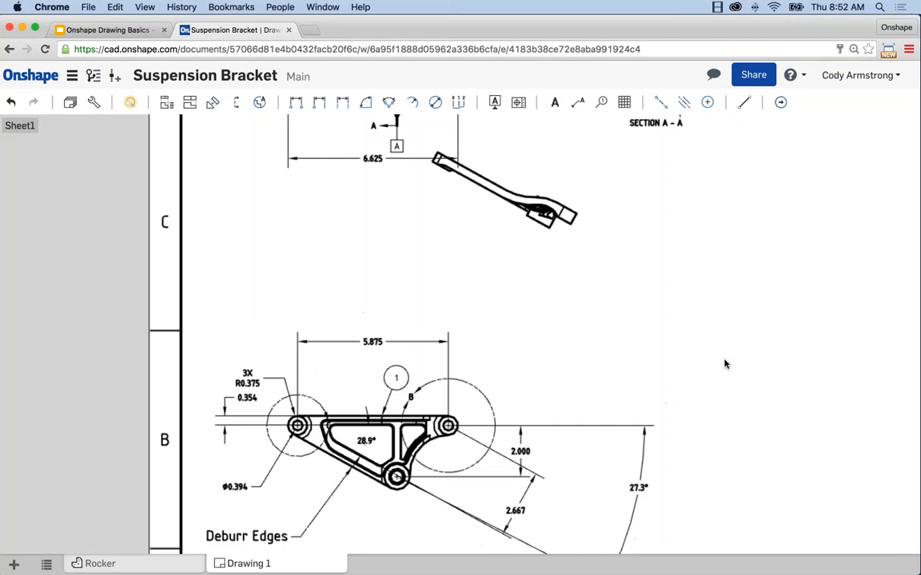
pyautogui.moveTo(725, 364); pyautogui.dragTo(579, 370, button='middle')
pyautogui.scroll(-3, 579, 370)
pyautogui.moveTo(622, 334); pyautogui.dragTo(544, 342, button='middle')
pyautogui.scroll(-1, 557, 342)
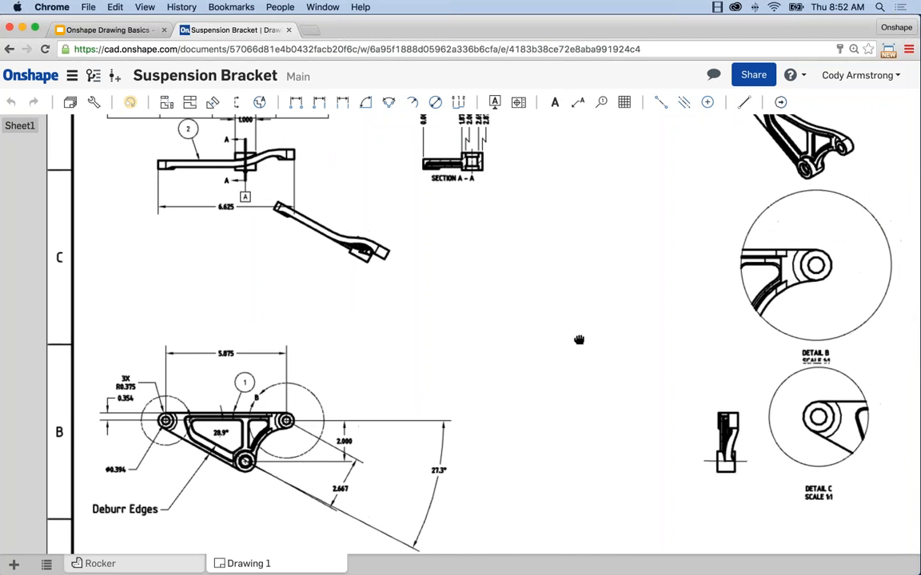
pyautogui.click(129, 103)
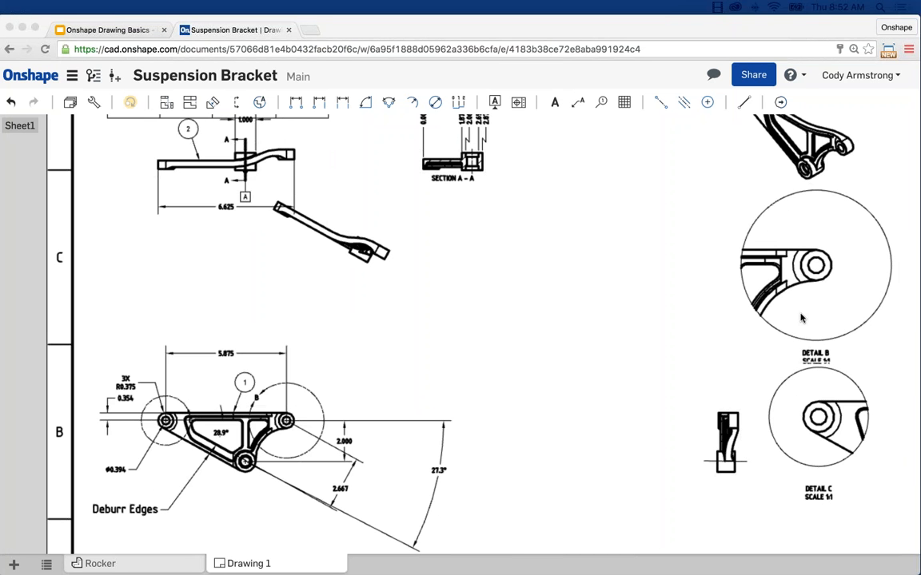
pyautogui.press('f')
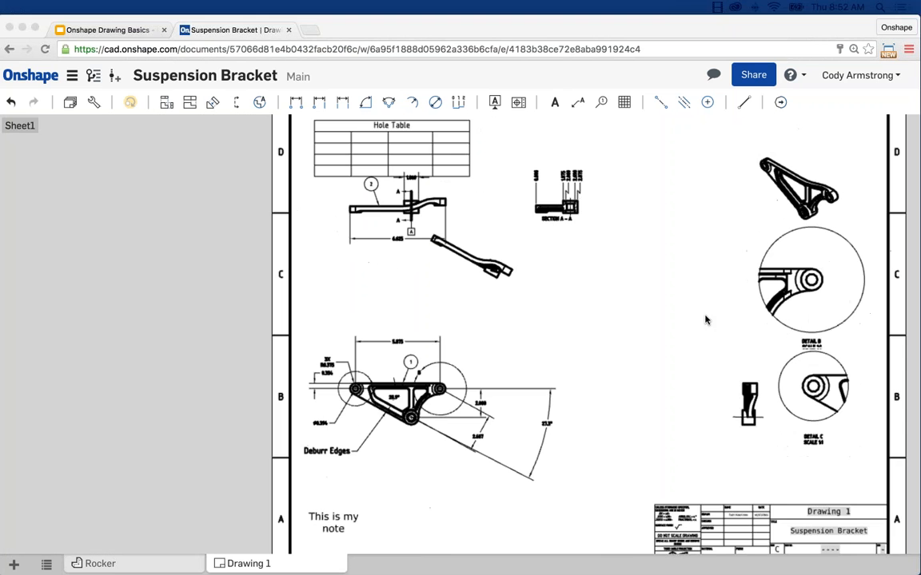
pyautogui.click(619, 319)
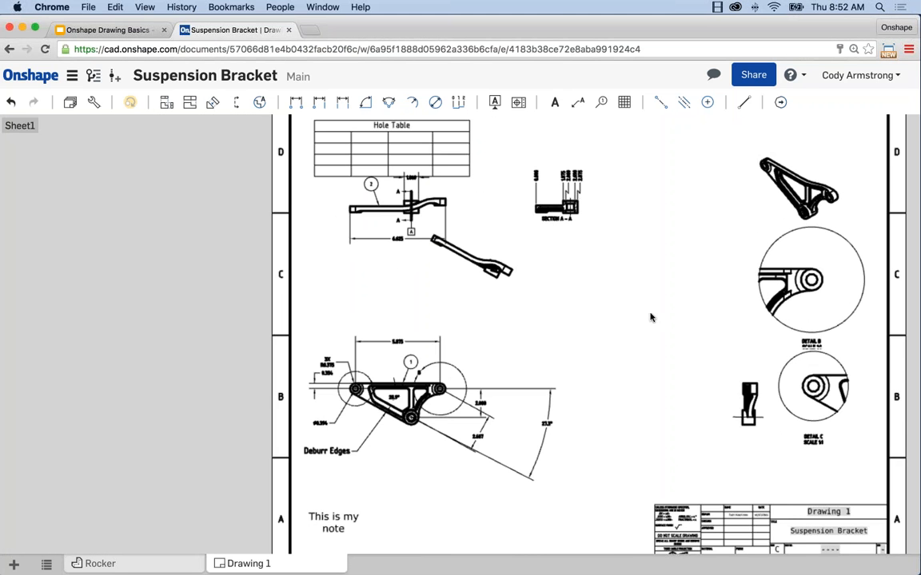
pyautogui.moveTo(649, 314); pyautogui.dragTo(465, 327, button='middle')
pyautogui.press('f')
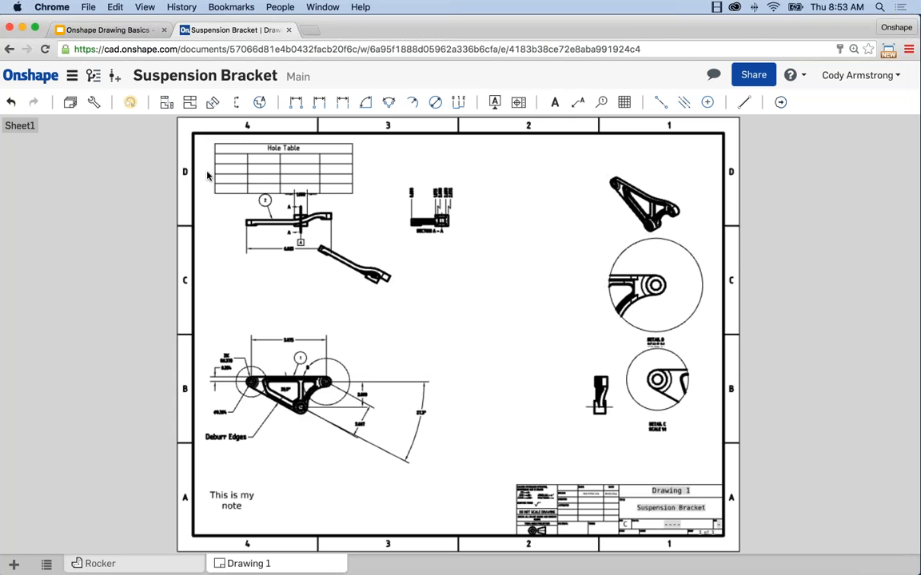
# Set the text size of the drawing's dimensions to 0.22 in the drawing properties
pyautogui.click(93, 102)
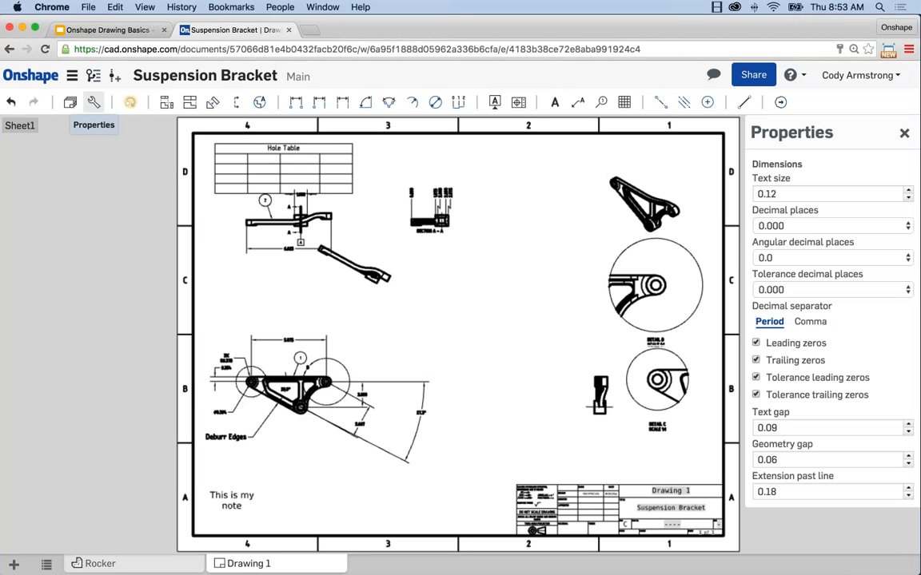
pyautogui.click(908, 191)
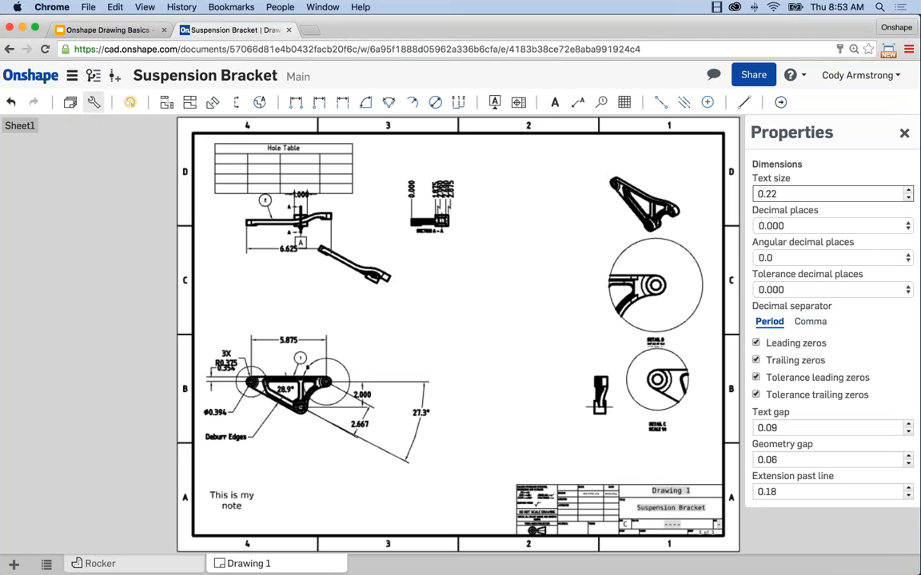
# Try two decimal places for the drawing's dimensions, restore three decimal places and close the properties
pyautogui.click(903, 226)
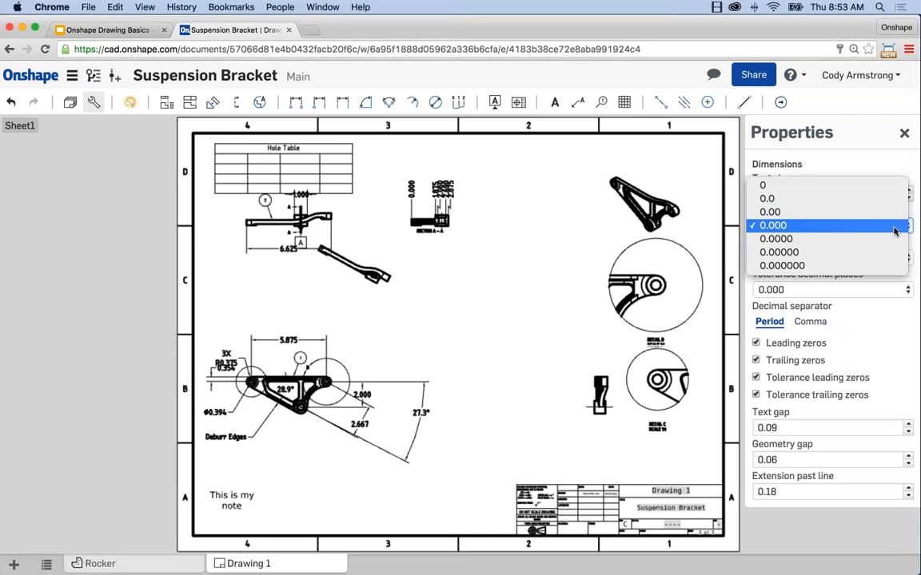
pyautogui.click(871, 212)
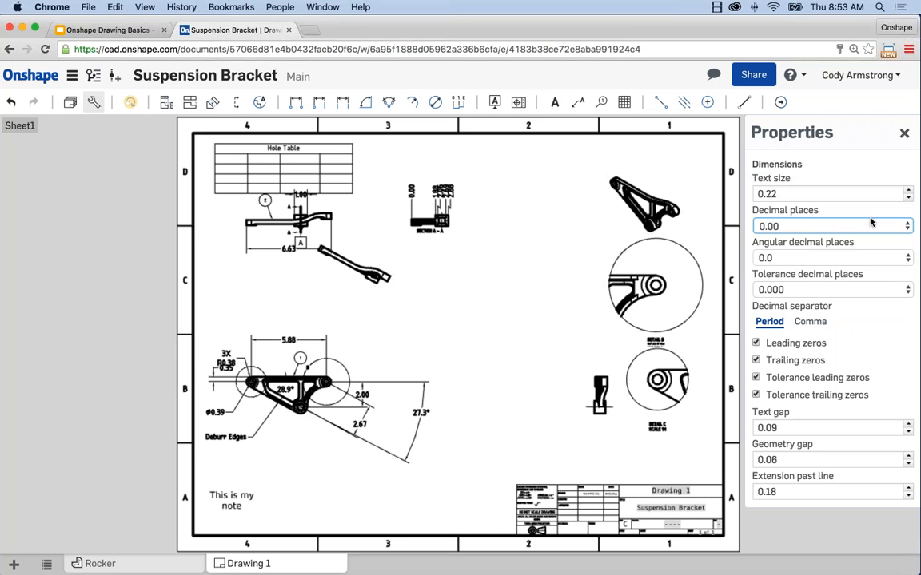
pyautogui.click(871, 225)
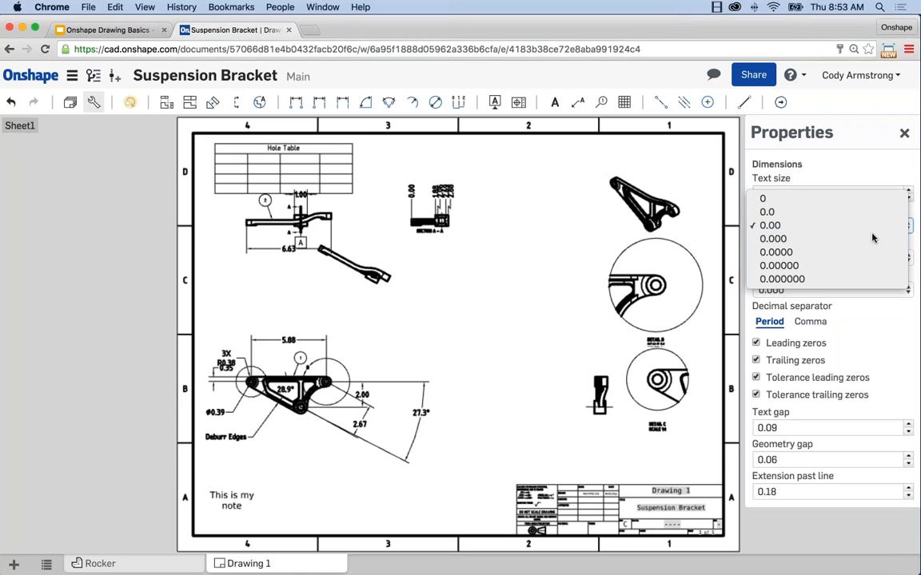
pyautogui.click(871, 239)
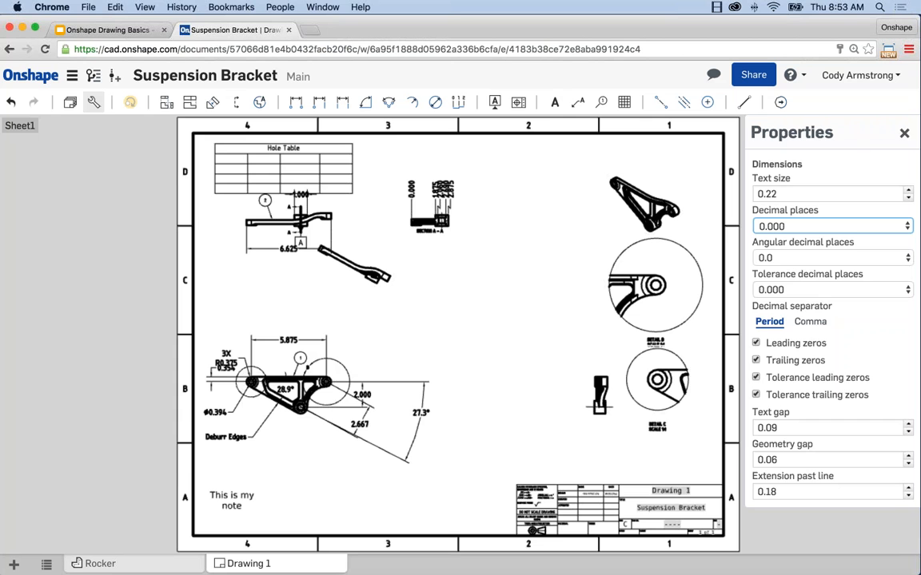
pyautogui.click(904, 134)
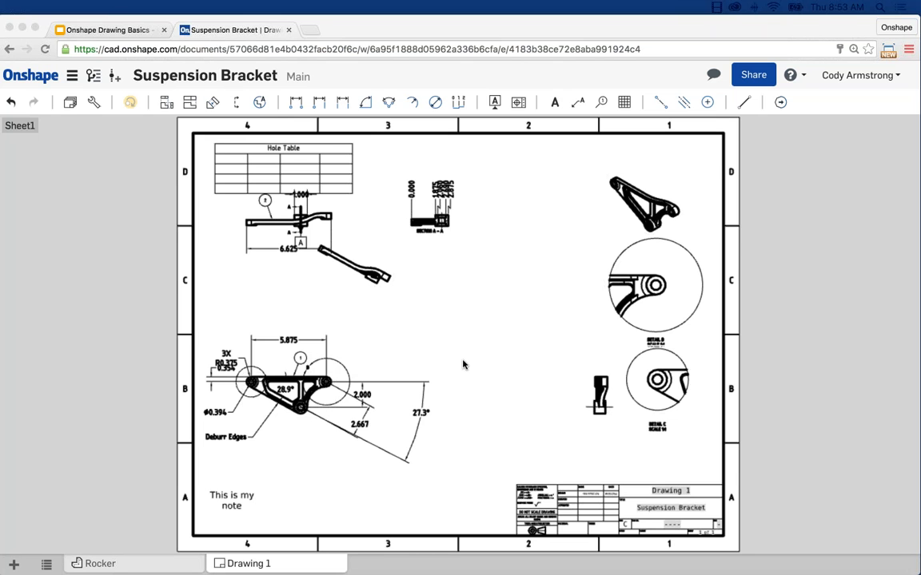
pyautogui.moveTo(495, 352); pyautogui.dragTo(491, 353, button='middle')
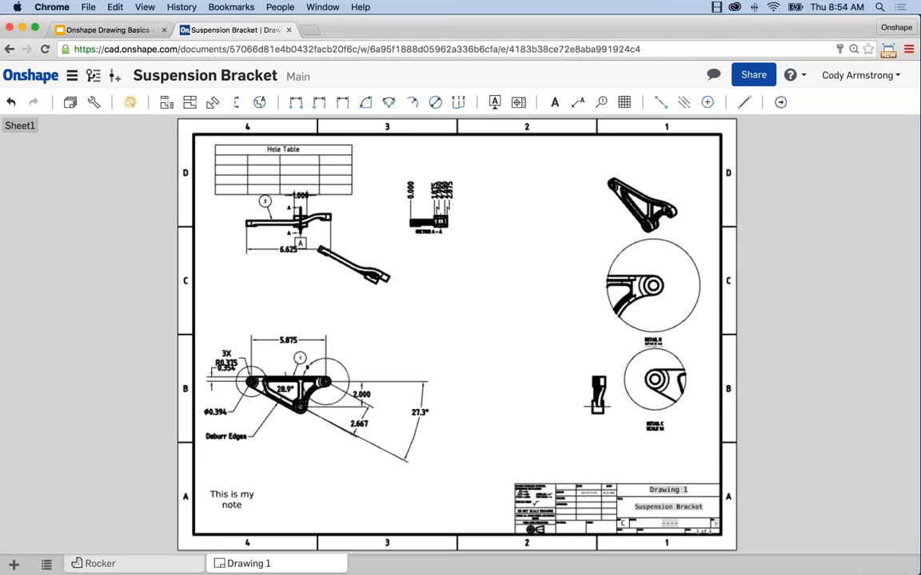
pyautogui.click(13, 565)
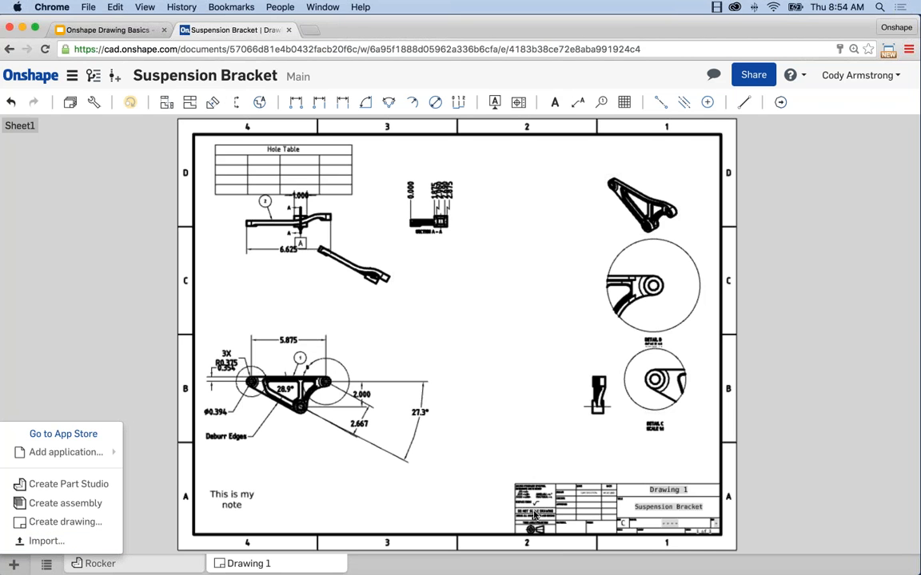
pyautogui.click(12, 566)
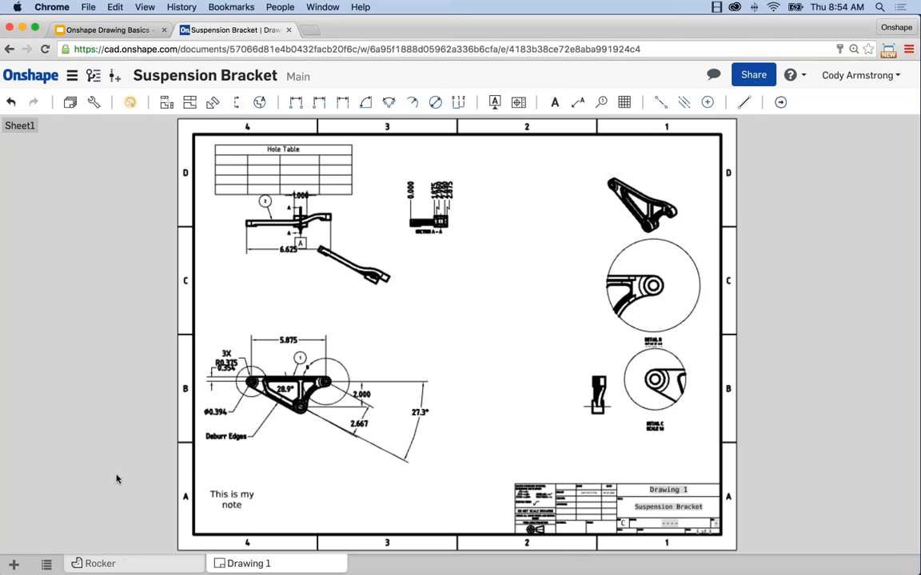
# Open the export settings for Drawing 1 and compare the options for the DXF, PDF and DWG formats
pyautogui.rightClick(232, 563)
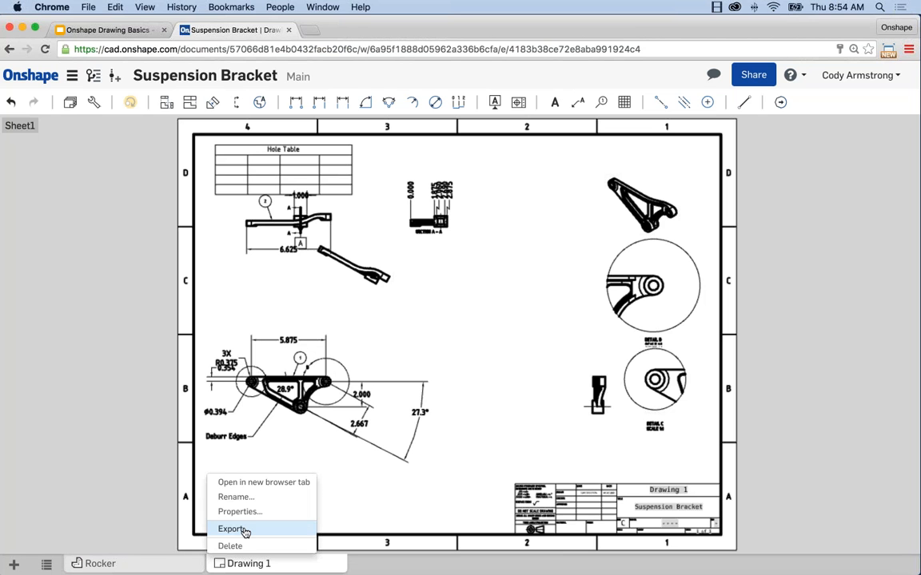
pyautogui.click(232, 529)
pyautogui.click(501, 133)
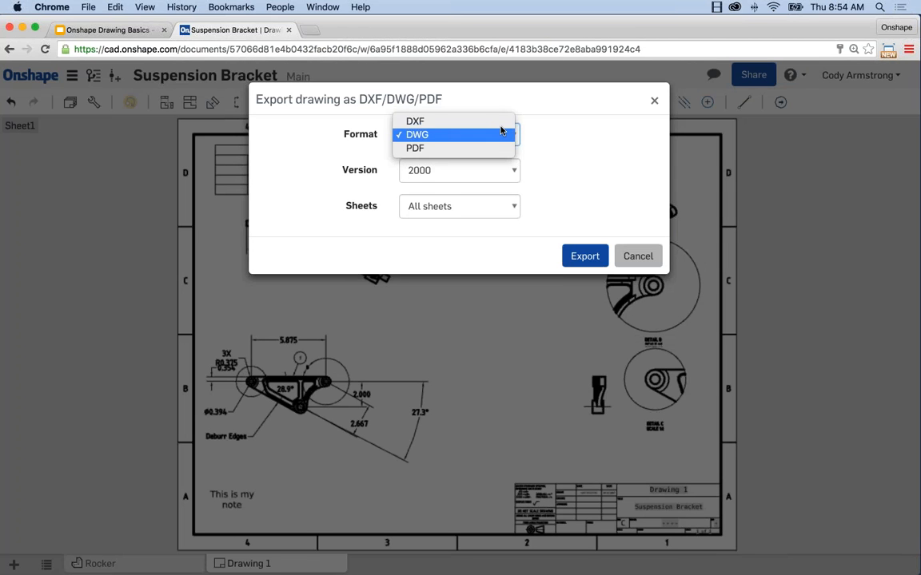
pyautogui.click(499, 122)
pyautogui.click(496, 134)
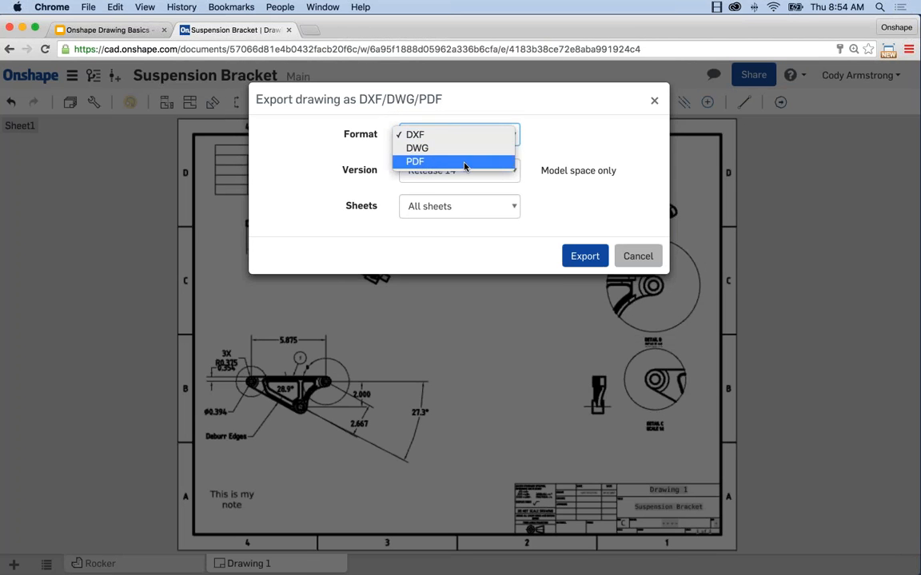
pyautogui.click(464, 165)
pyautogui.click(441, 131)
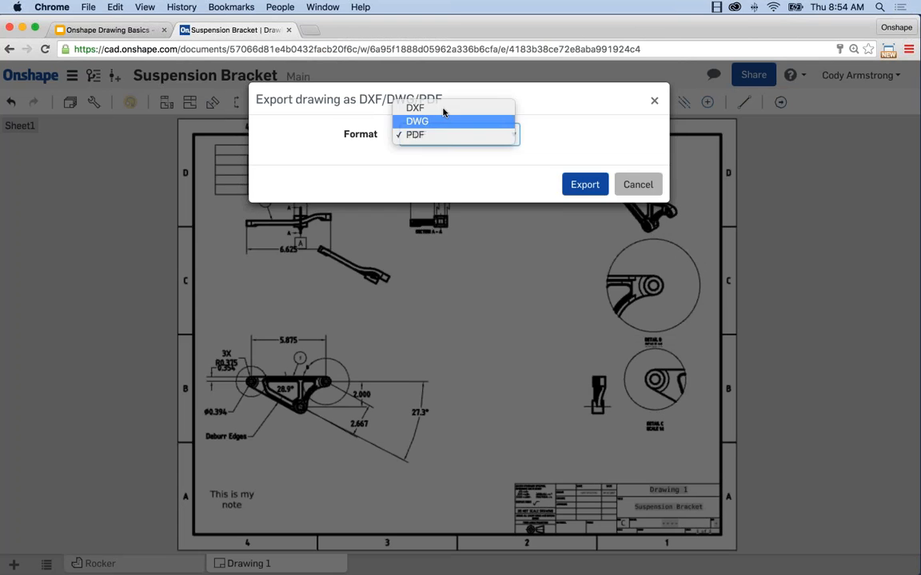
pyautogui.click(445, 120)
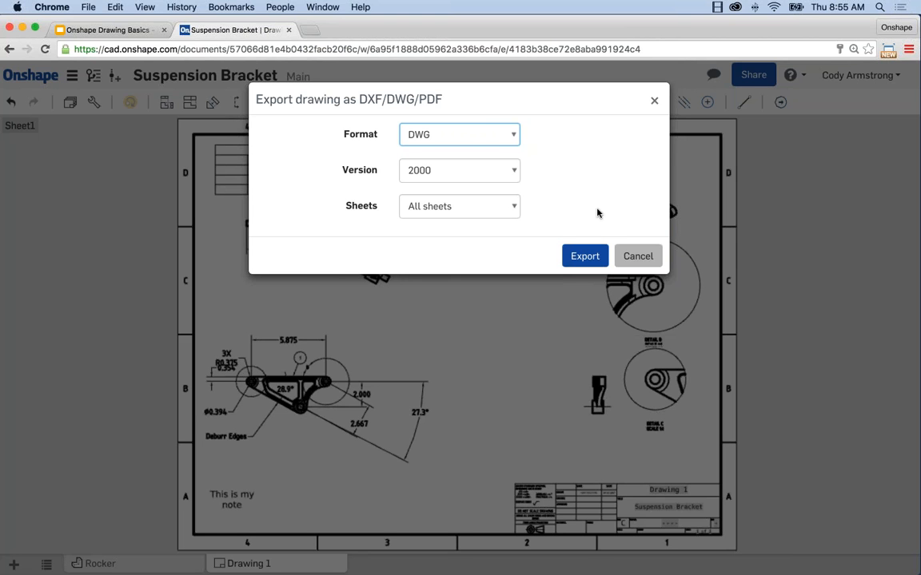
# Export all sheets of Drawing 1 as a Release 14 DXF and show the downloaded file in Finder
pyautogui.click(491, 140)
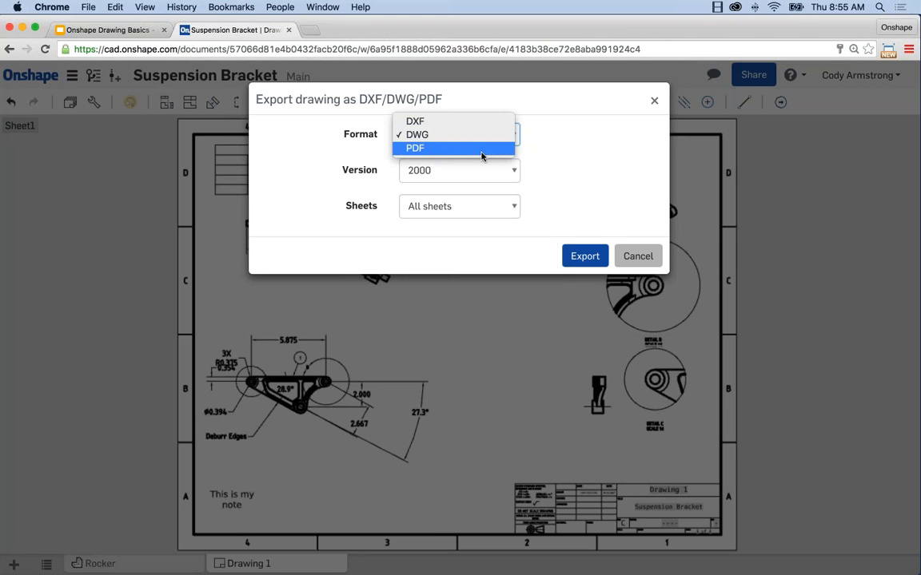
pyautogui.click(481, 149)
pyautogui.click(487, 136)
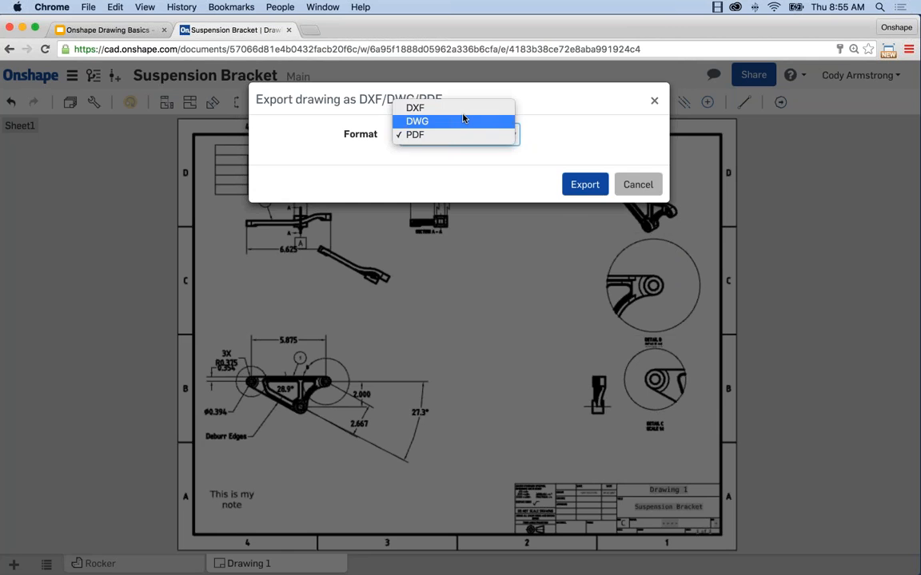
pyautogui.click(438, 108)
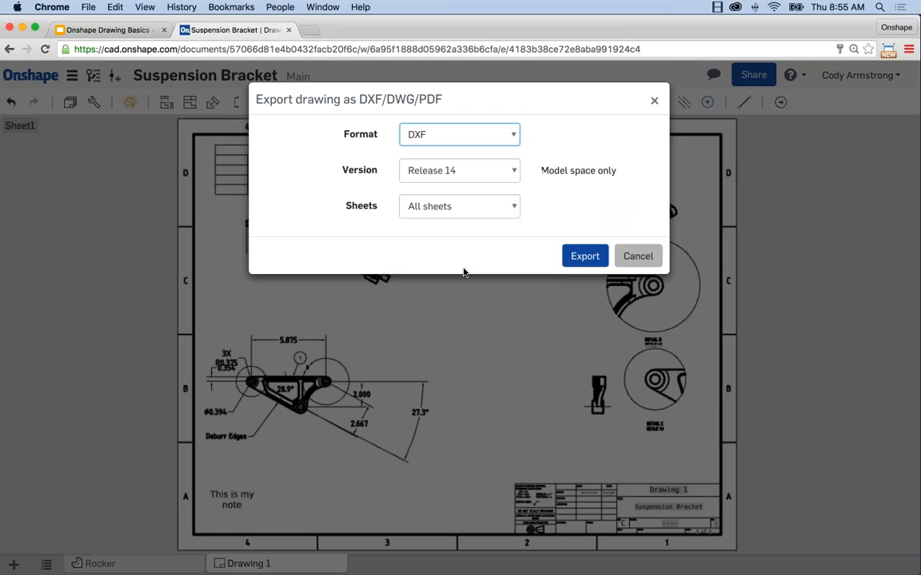
pyautogui.click(583, 256)
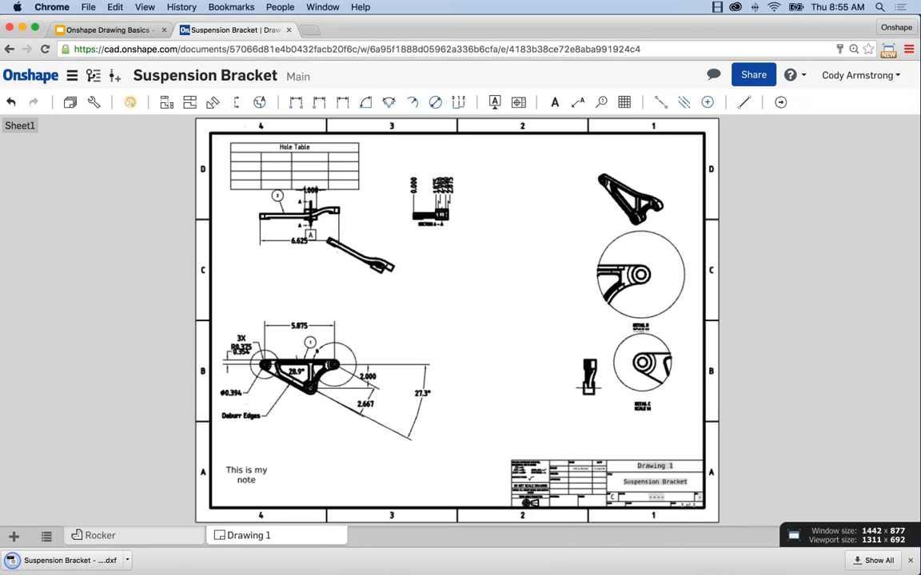
pyautogui.click(127, 561)
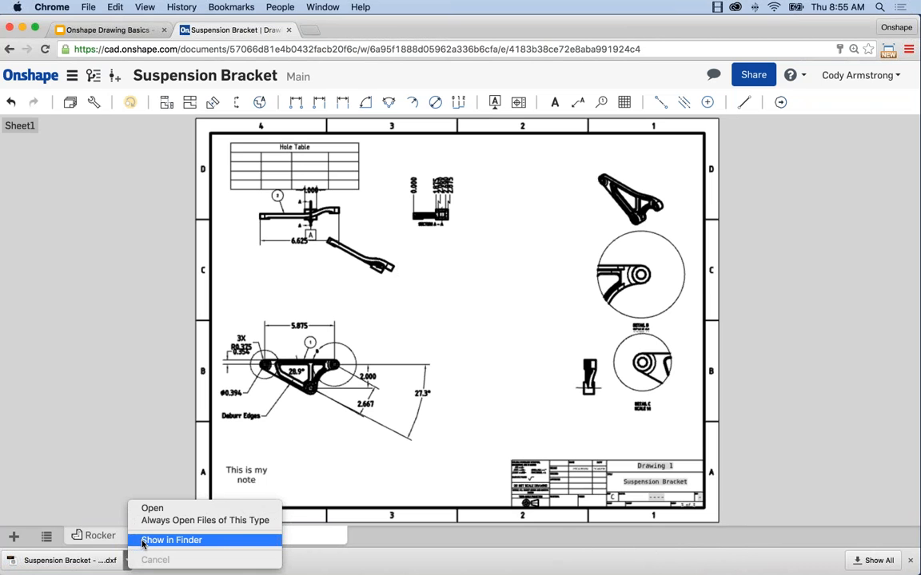
pyautogui.click(142, 544)
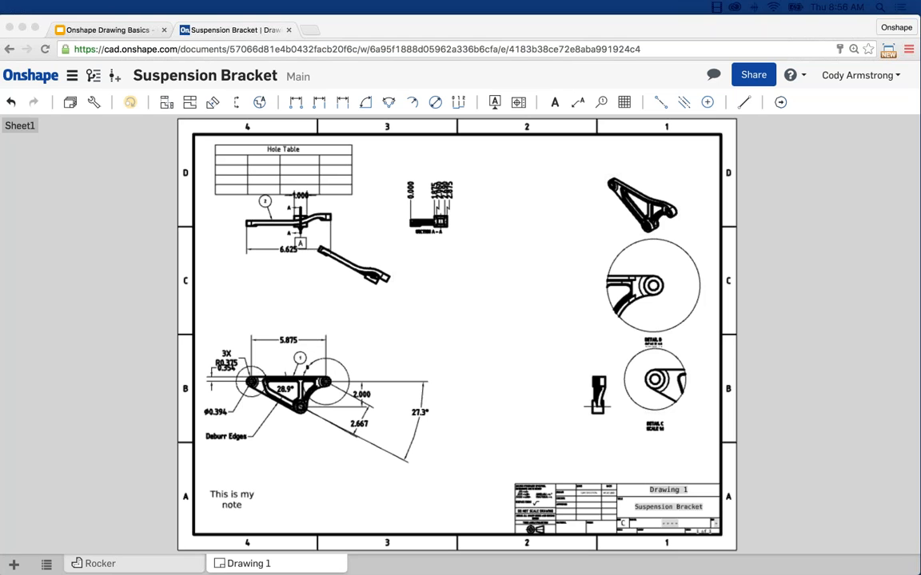
# Inspect the scale, rotation and scale label properties of the front view and close them without changes
pyautogui.click(336, 447)
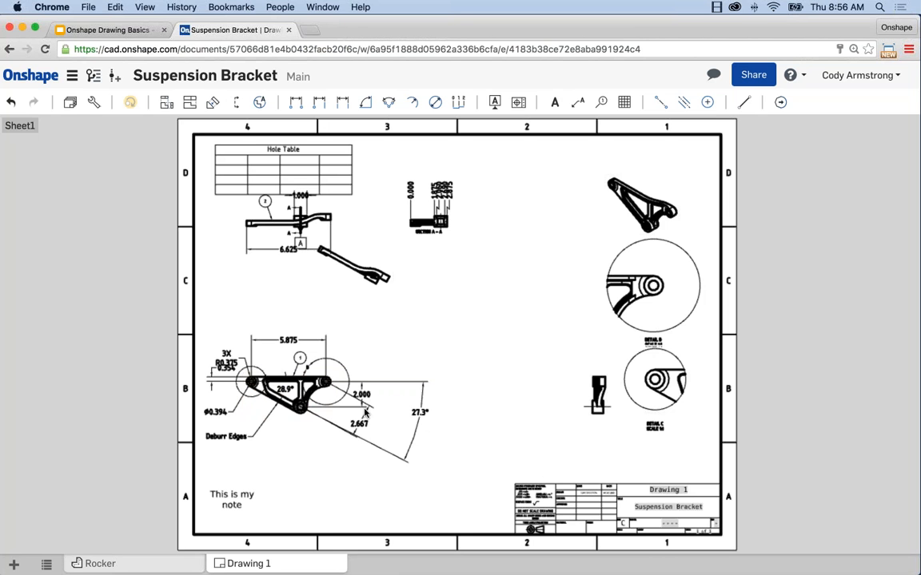
pyautogui.rightClick(322, 397)
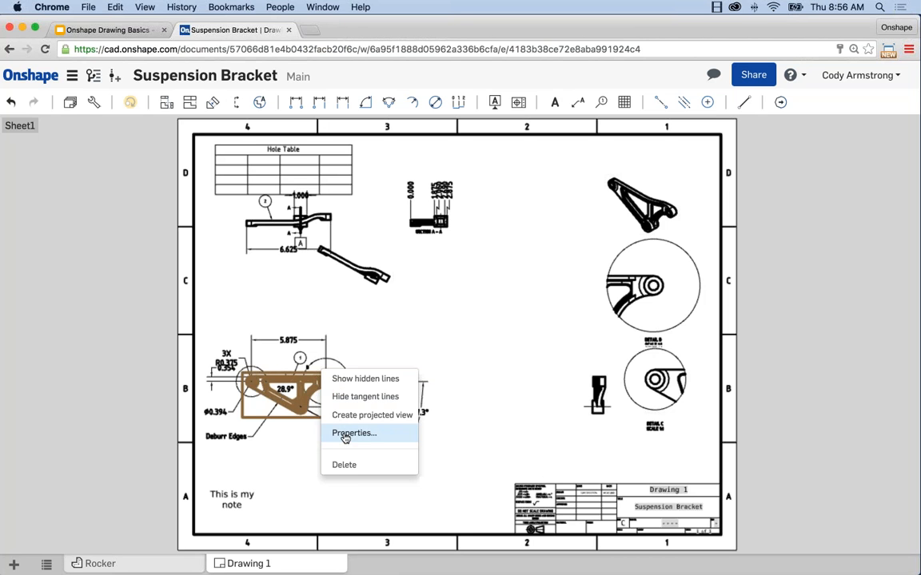
pyautogui.click(339, 434)
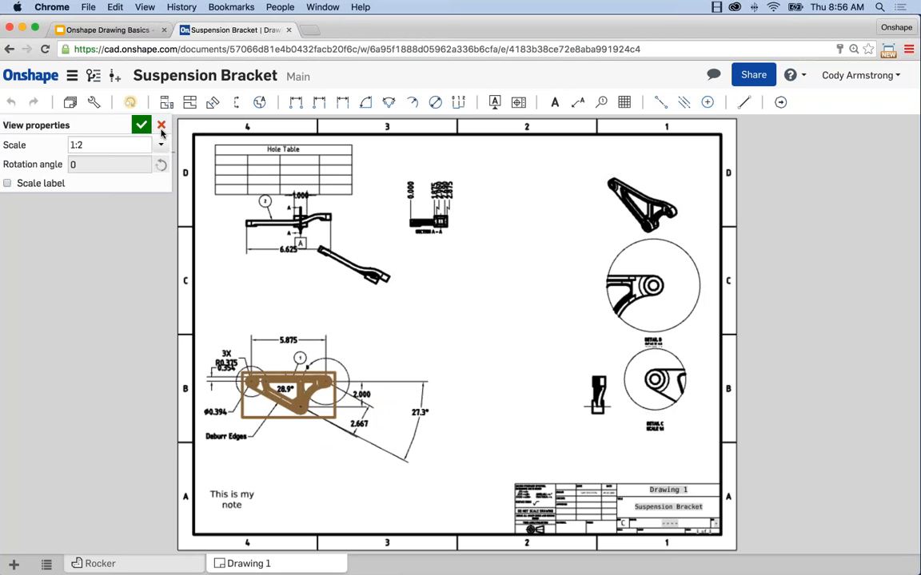
pyautogui.click(162, 126)
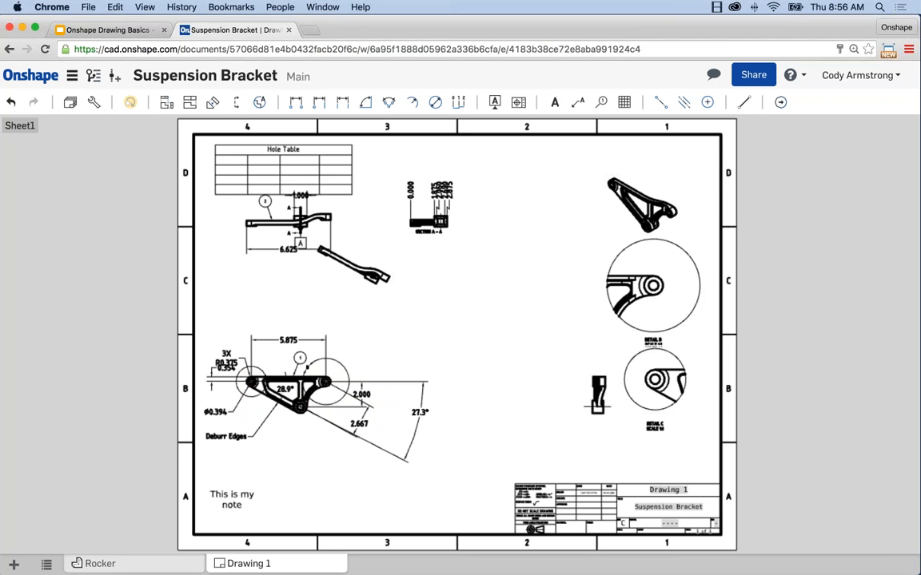
# Inspect the DXF/DWG export options for the flat front face of the Rocker model and cancel the export
pyautogui.click(178, 566)
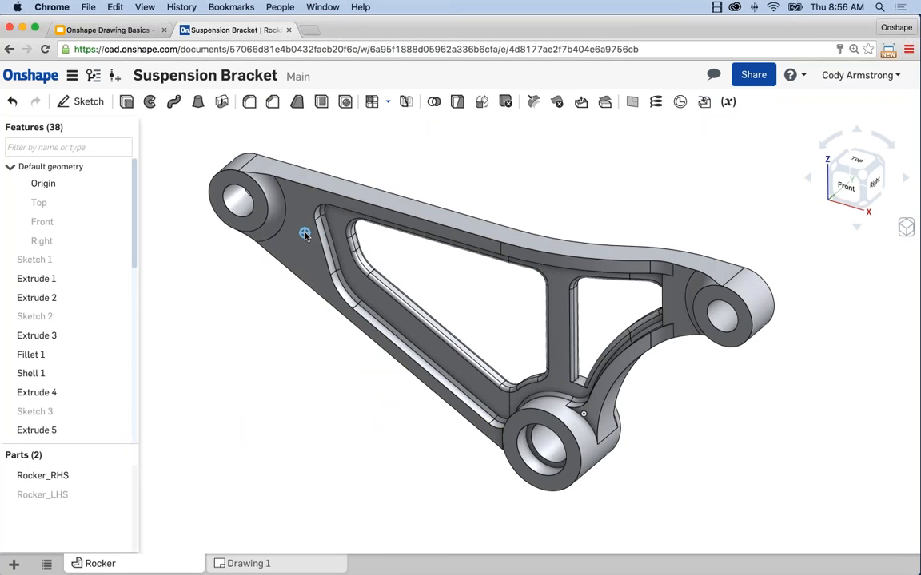
pyautogui.rightClick(308, 238)
pyautogui.click(354, 244)
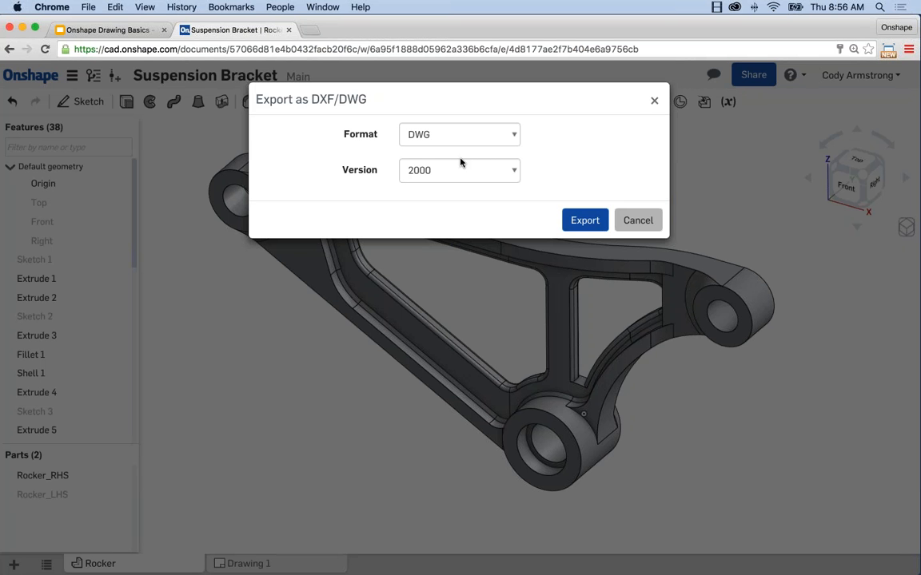
pyautogui.click(637, 221)
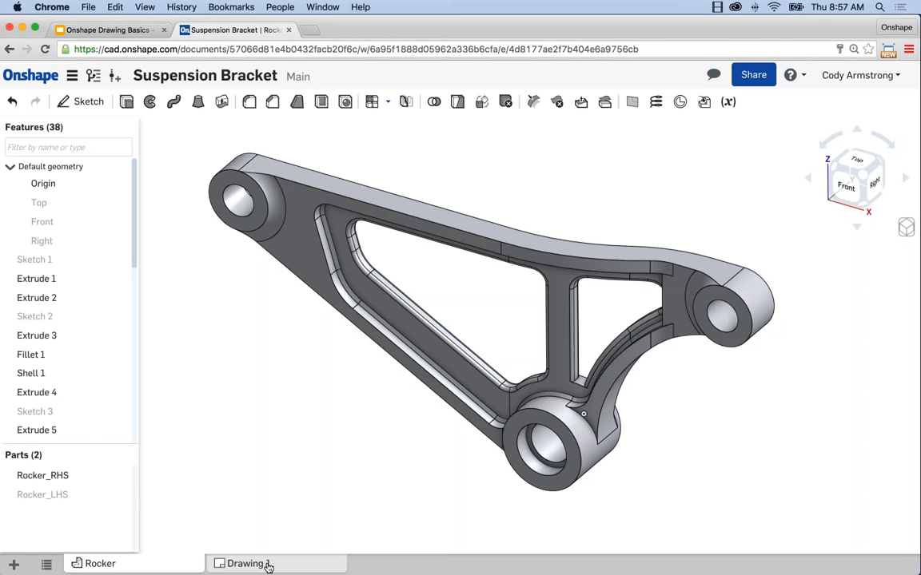
# Review the custom template options for a new drawing, including its border and titleblock settings, and cancel
pyautogui.click(13, 564)
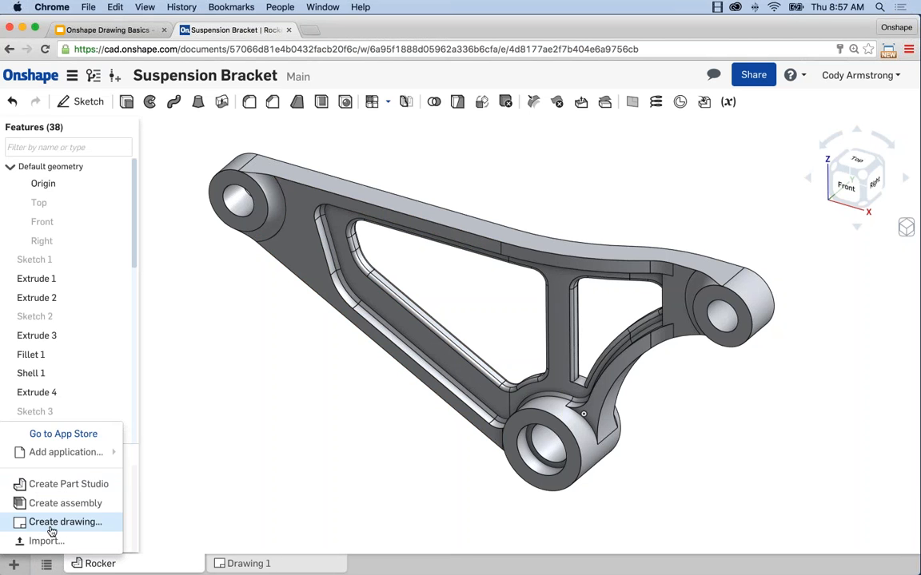
pyautogui.click(51, 524)
pyautogui.click(338, 132)
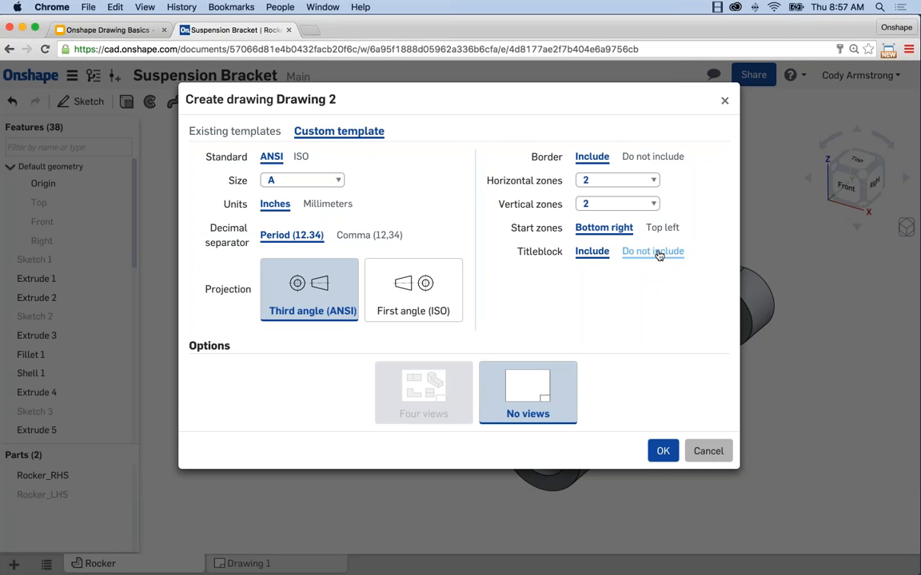
pyautogui.click(710, 451)
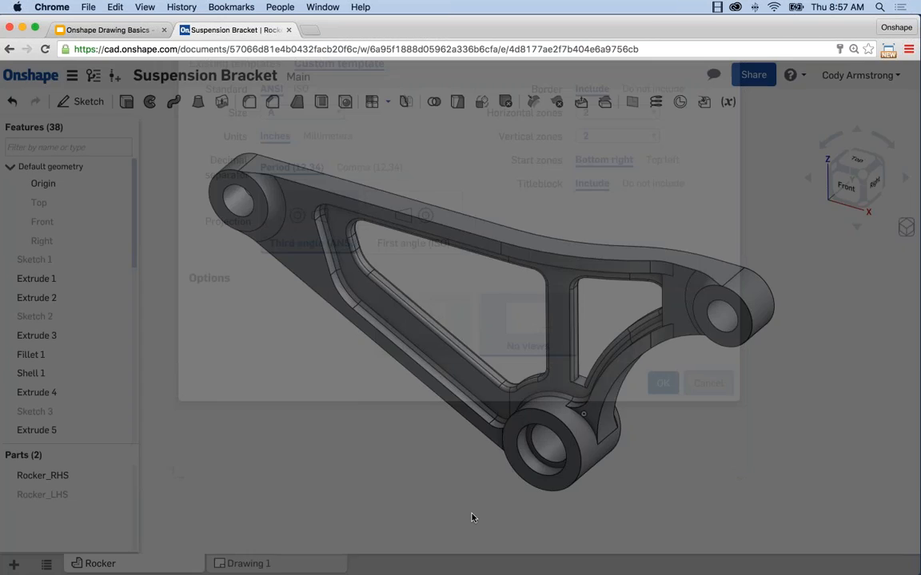
# Return to Drawing 1, check the personal templates offered for a new drawing, and cancel its creation
pyautogui.click(320, 565)
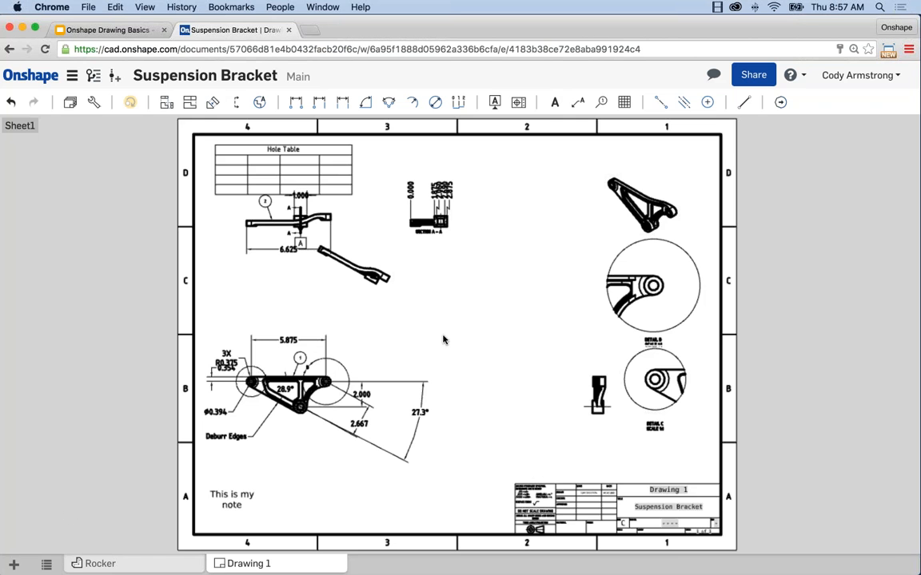
pyautogui.click(14, 563)
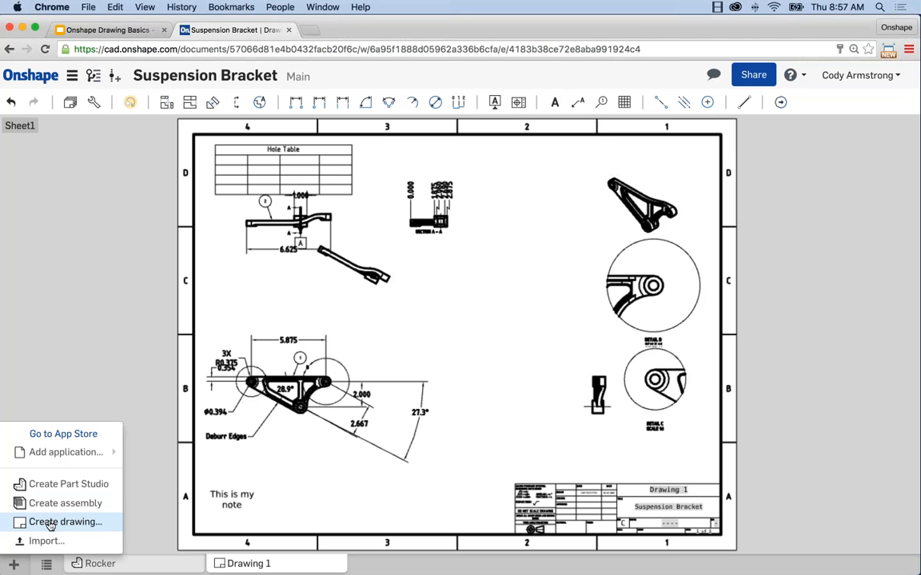
pyautogui.click(18, 523)
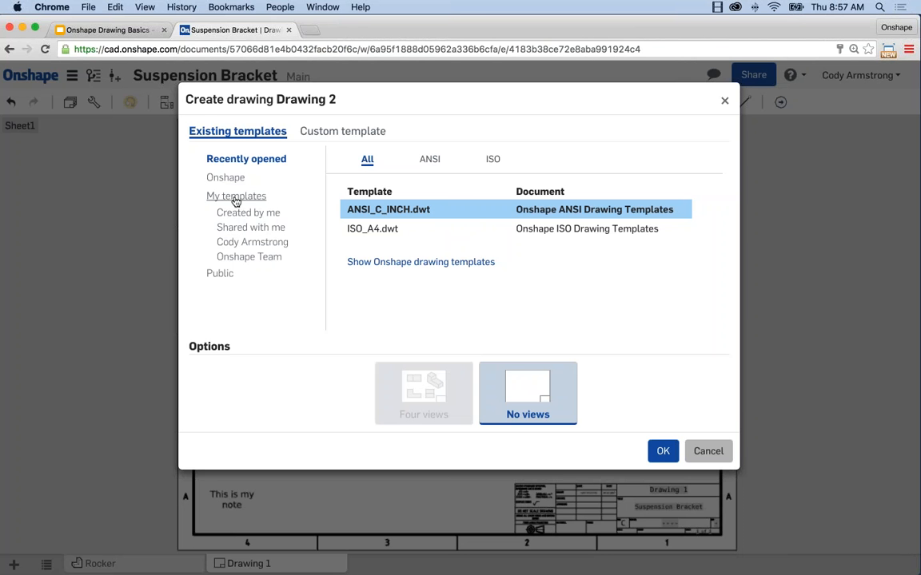
pyautogui.click(226, 200)
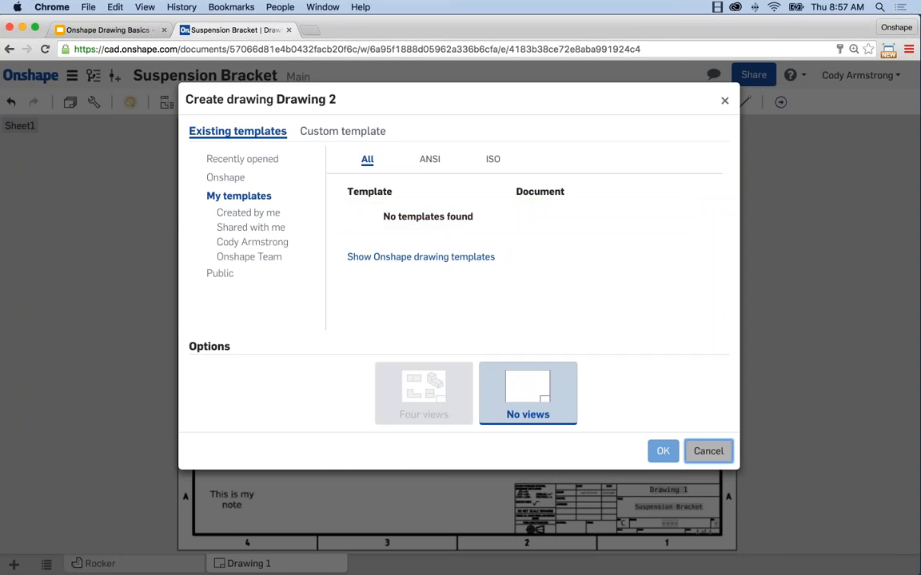
pyautogui.click(708, 451)
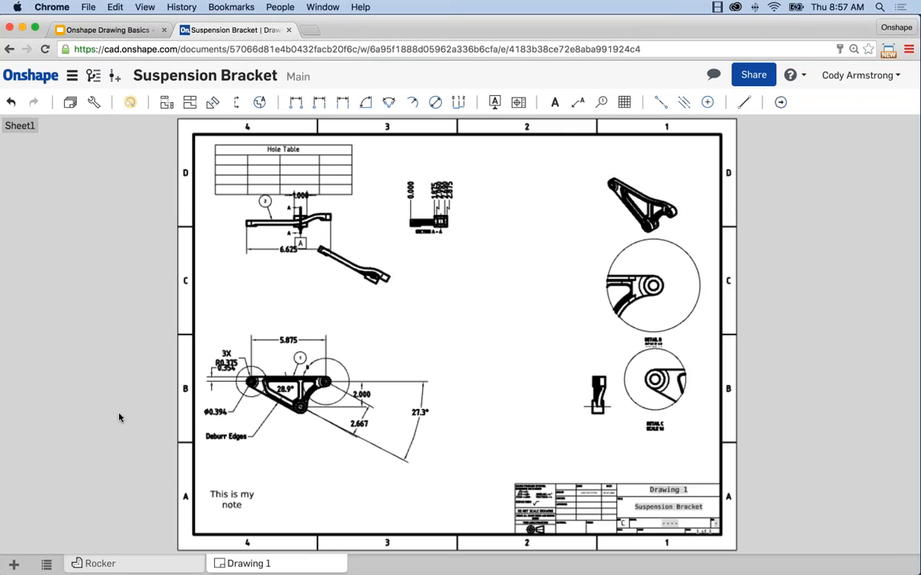
# Create a new private document named Drawing Templates, owned by me
pyautogui.click(30, 75)
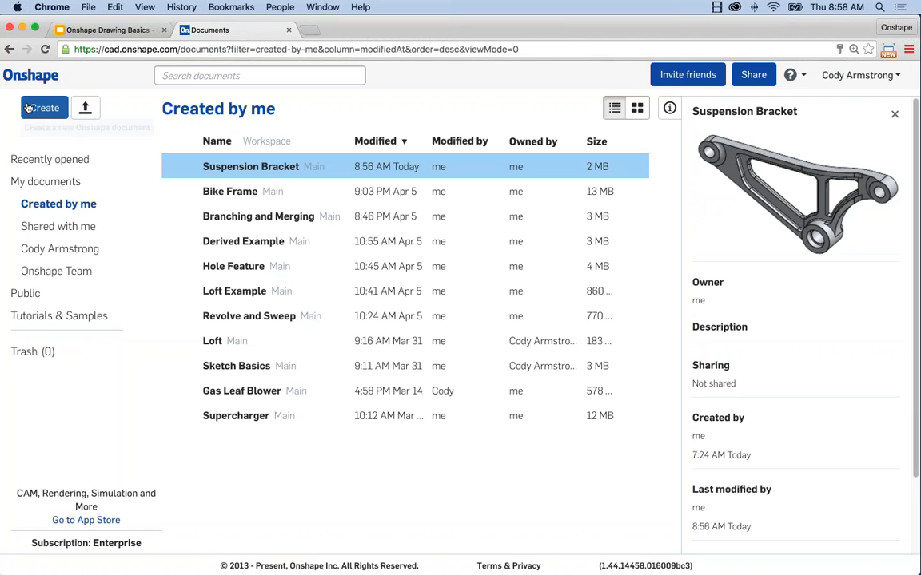
pyautogui.click(32, 110)
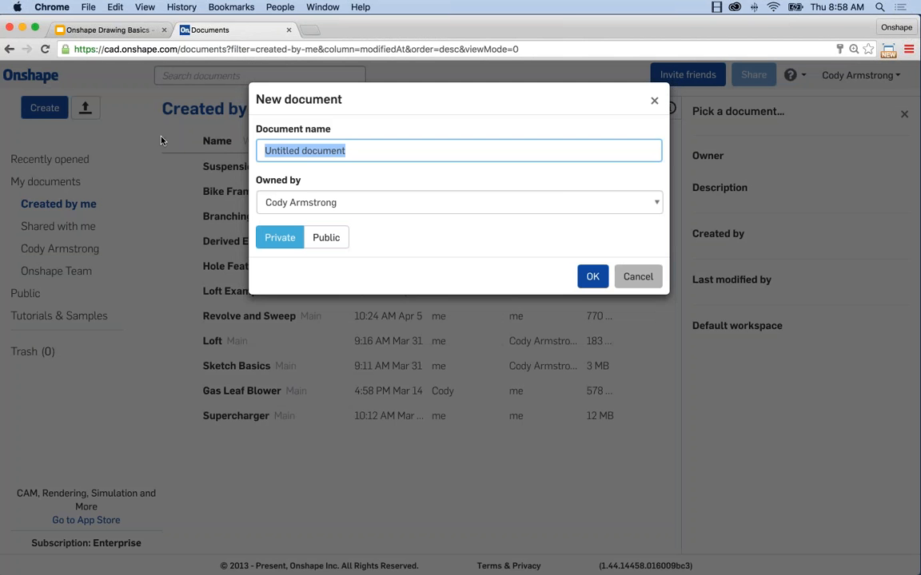
pyautogui.write('Drawing Templates')
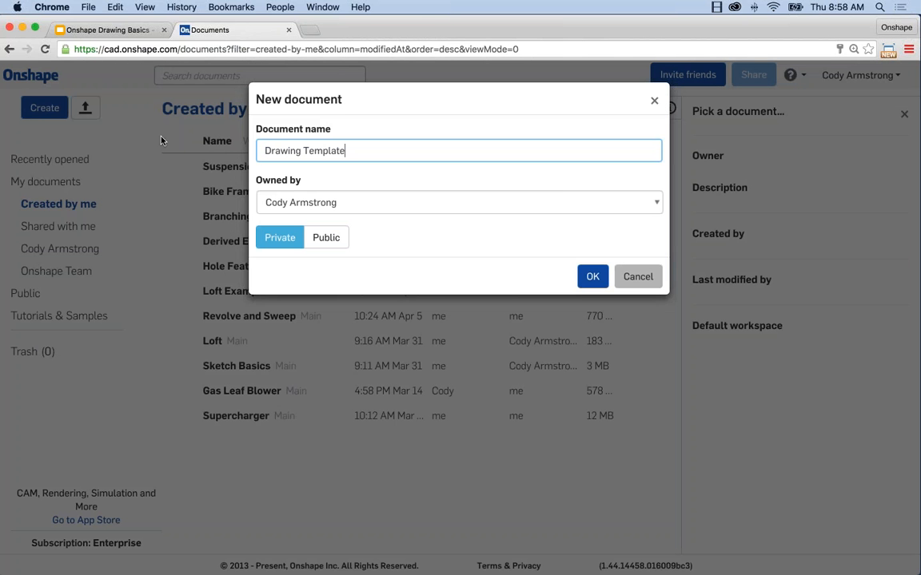
pyautogui.click(303, 202)
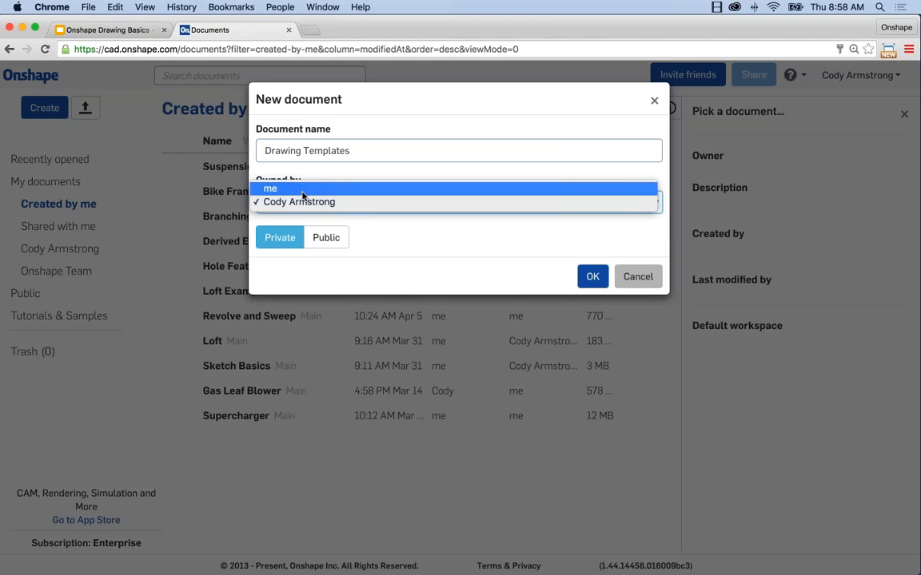
pyautogui.click(302, 190)
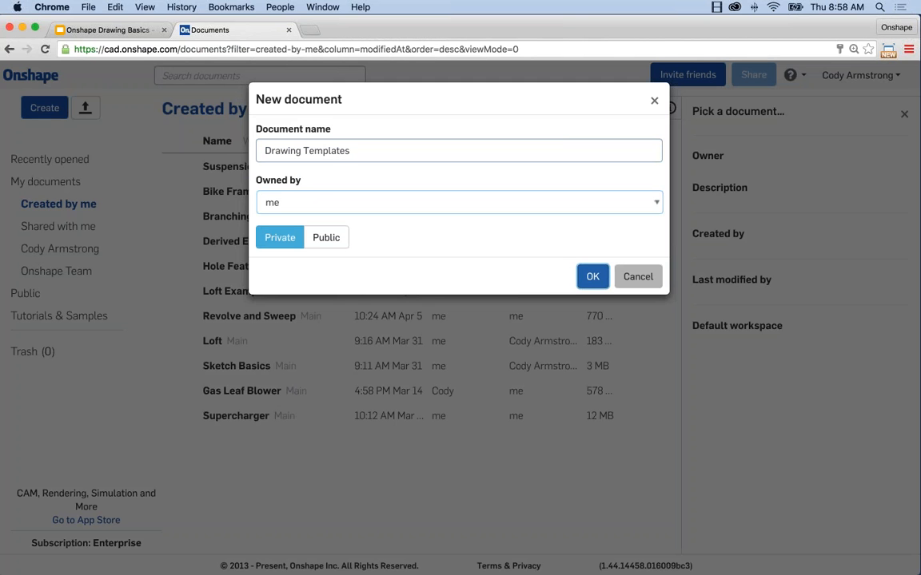
pyautogui.press('Return')
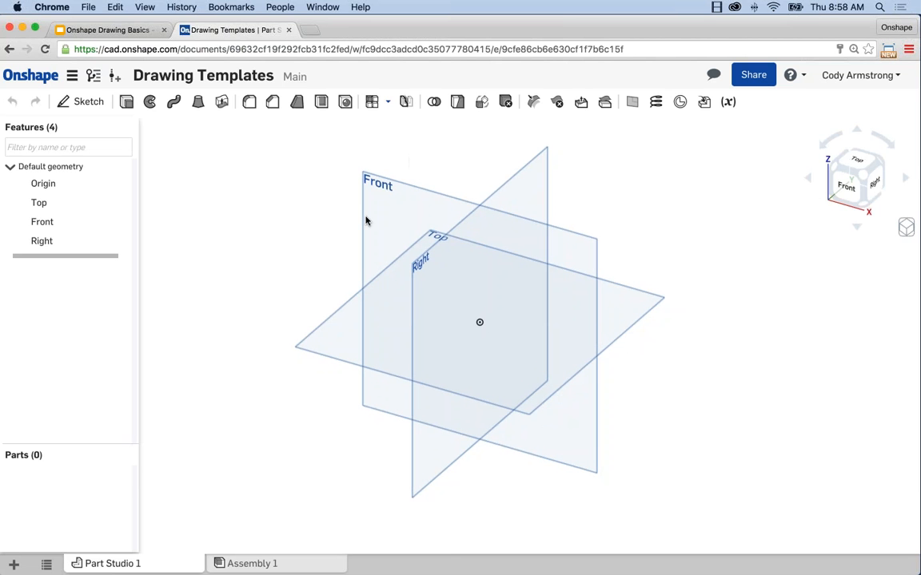
# Import the template file My-Custom-Ansi-C.dwt from Downloads into the Drawing Templates document
pyautogui.click(14, 564)
pyautogui.click(45, 542)
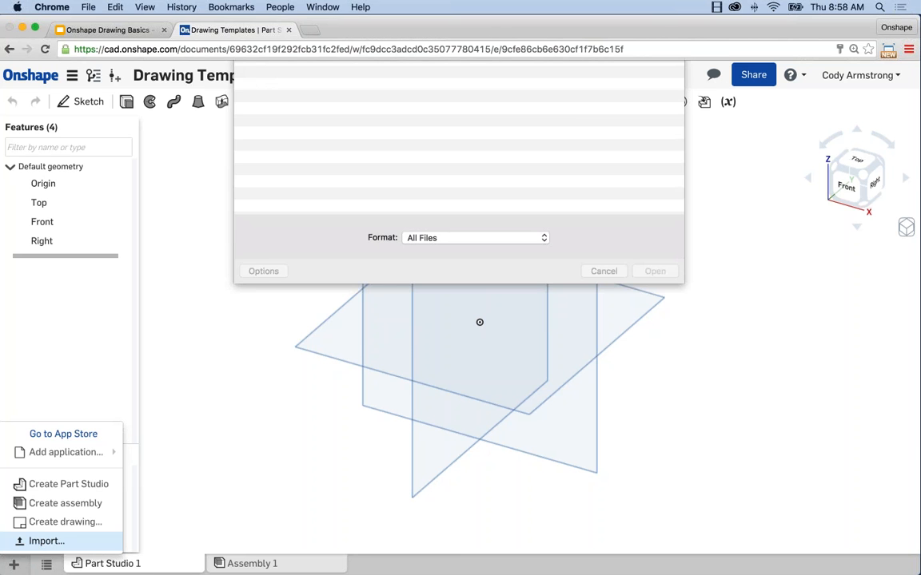
pyautogui.click(324, 121)
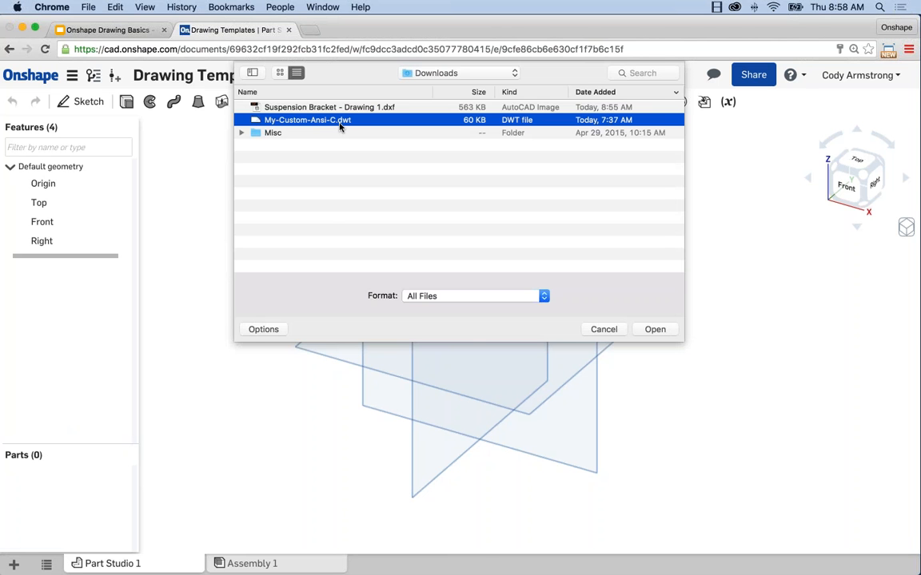
pyautogui.click(655, 330)
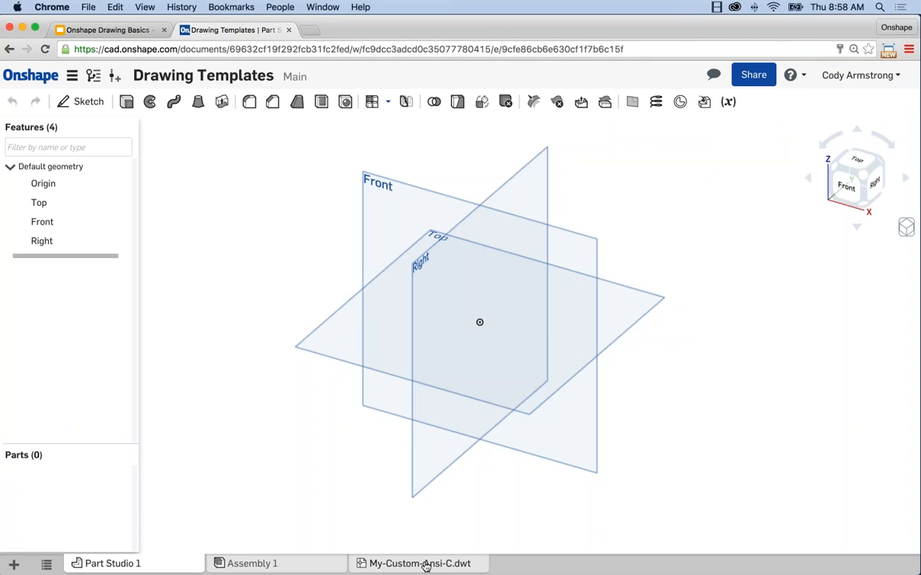
# Delete the empty Part Studio 1 and Assembly 1 from the Drawing Templates document, leaving only the imported template
pyautogui.rightClick(120, 562)
pyautogui.click(89, 545)
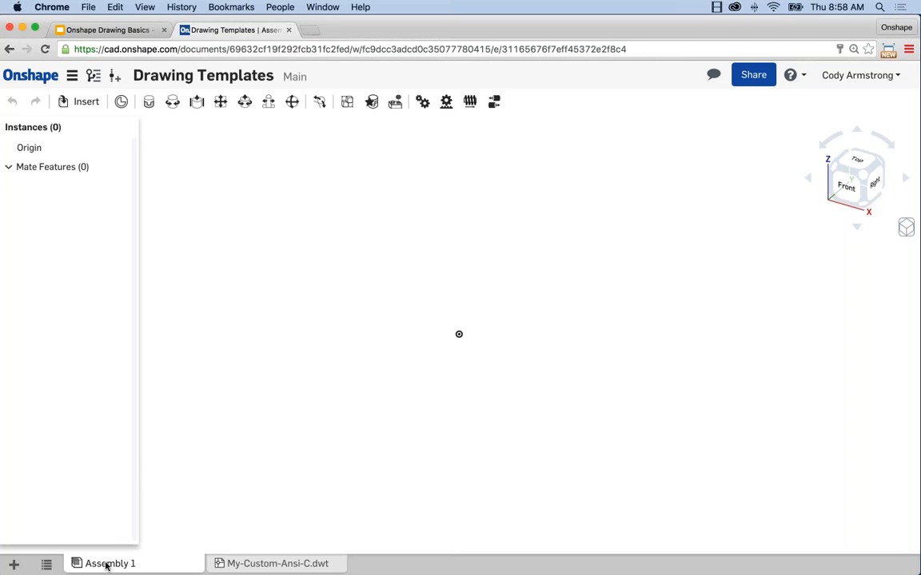
pyautogui.rightClick(107, 562)
pyautogui.click(92, 545)
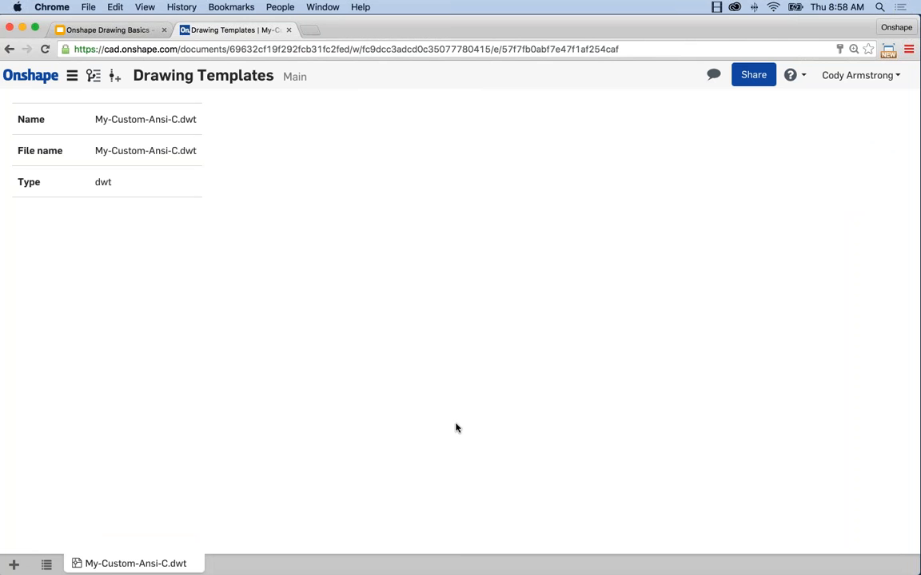
# In the Suspension Bracket document, create a drawing from My-Custom-Ansi-C.dwt with no views and place a Front view of Rocker_RHS in the sheet's left half
pyautogui.click(36, 79)
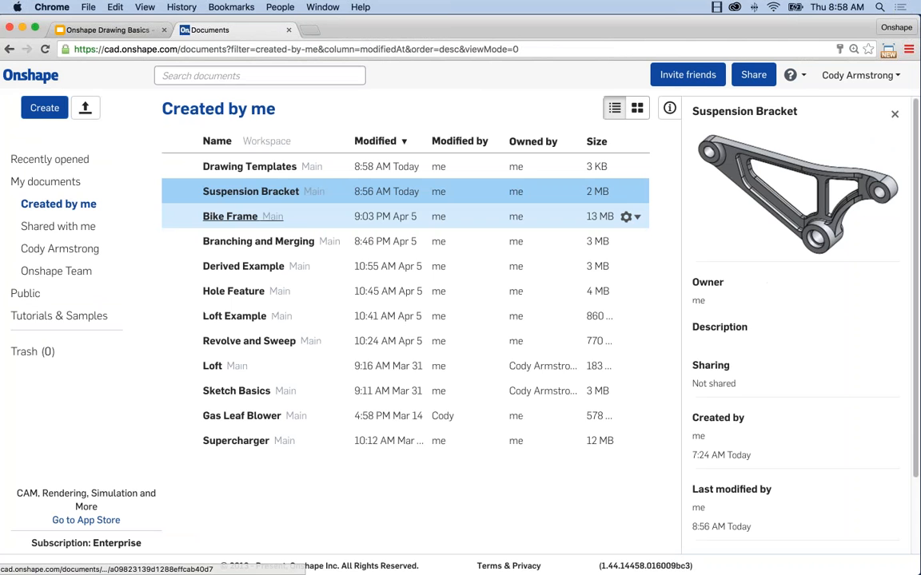
pyautogui.click(271, 193)
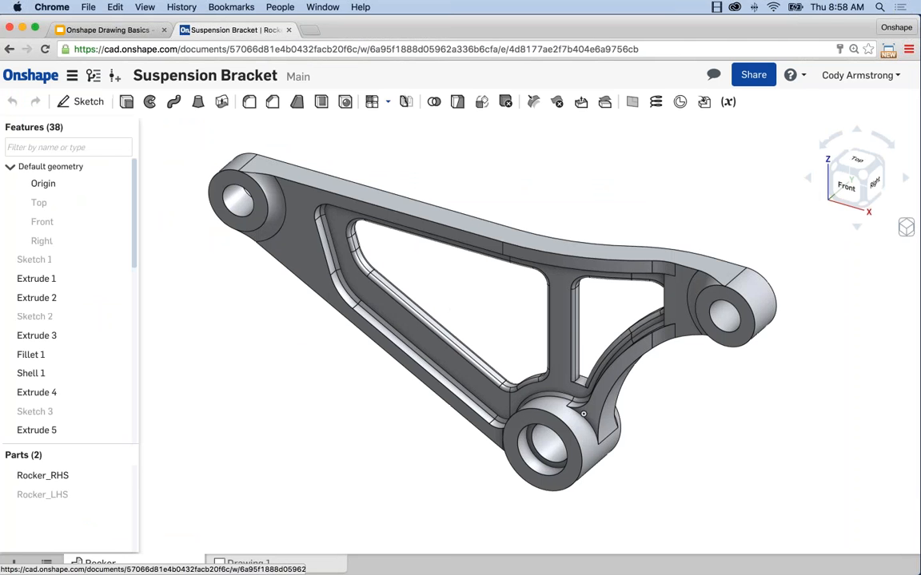
pyautogui.click(14, 564)
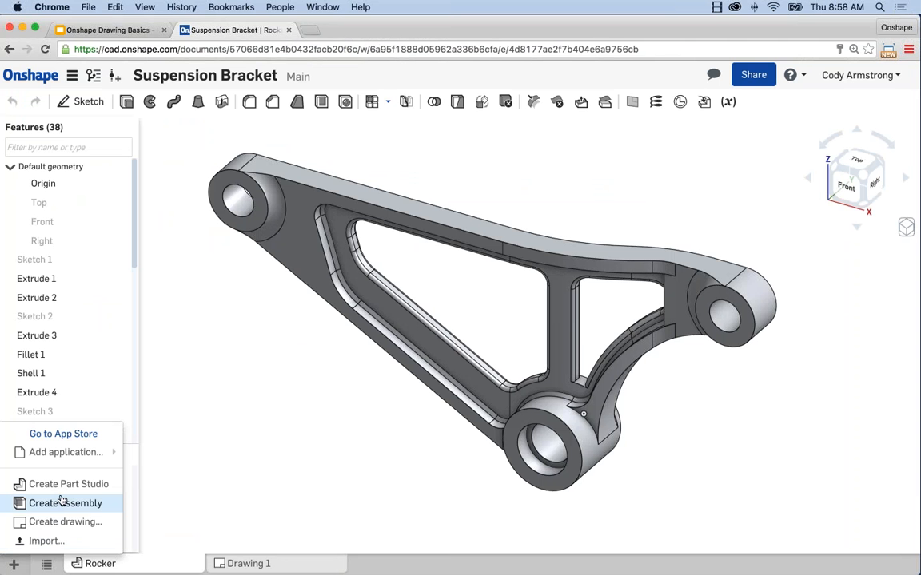
pyautogui.click(60, 522)
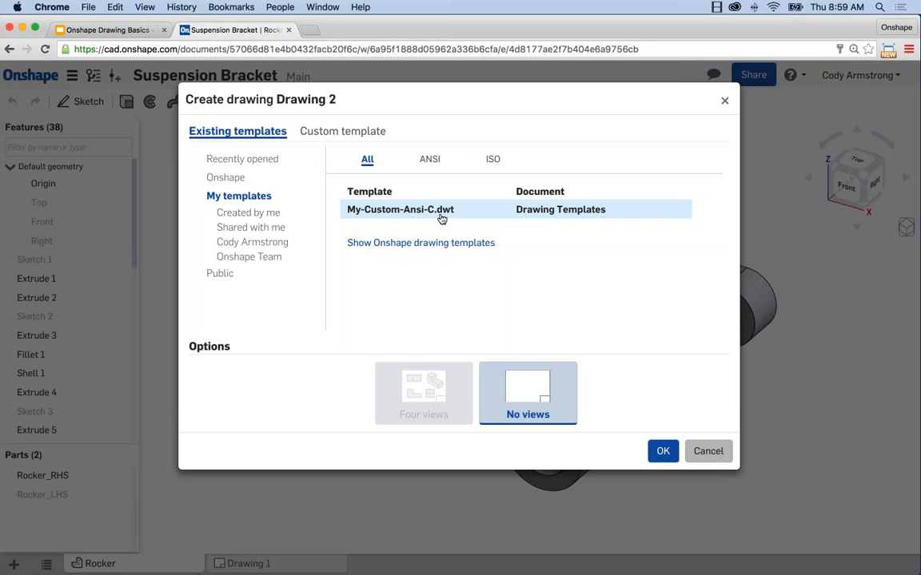
pyautogui.click(663, 451)
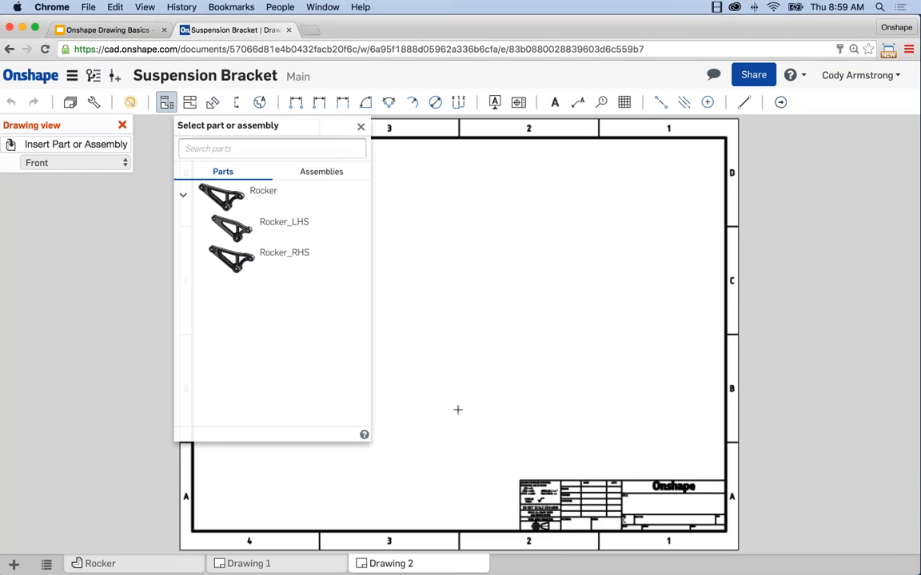
pyautogui.click(308, 260)
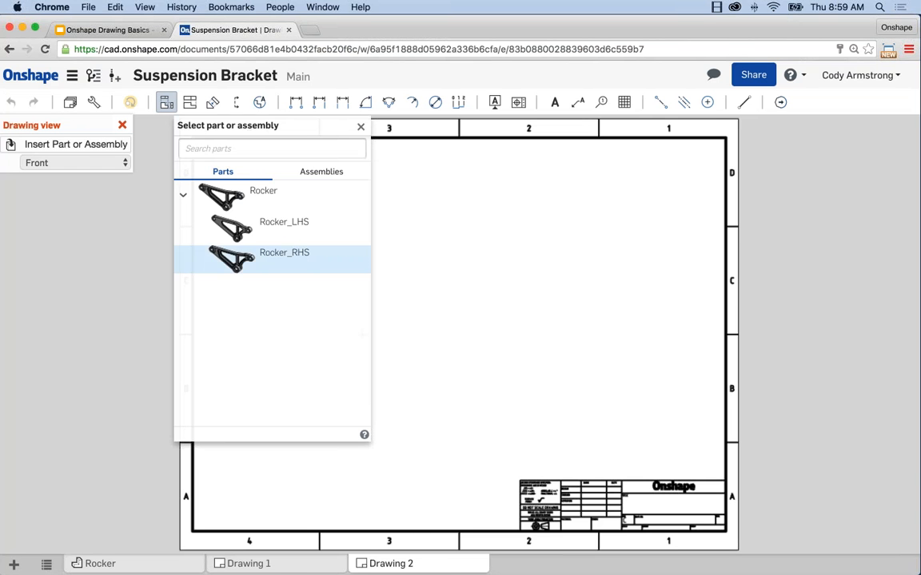
pyautogui.click(335, 367)
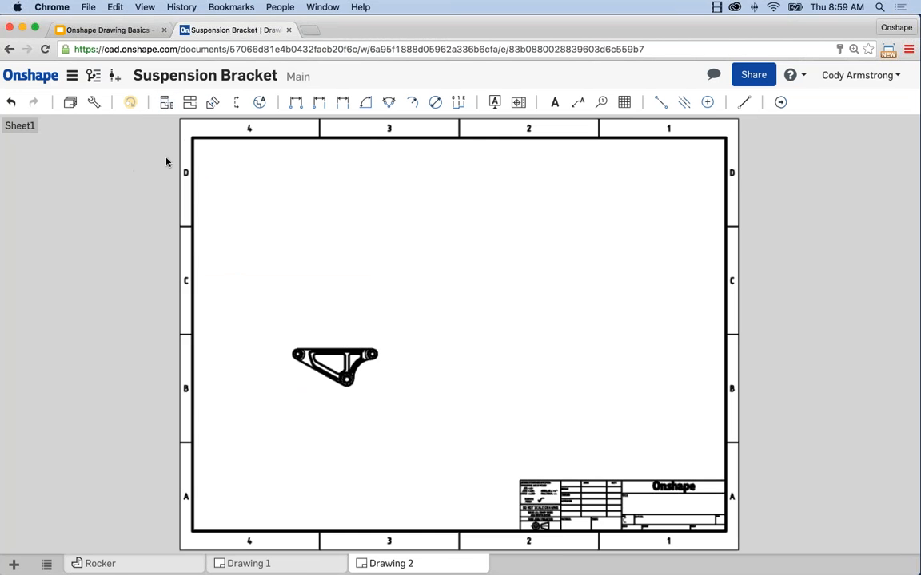
# Search the documents for ANSI, open the Onshape-owned Onshape ANSI Drawing Templates, and check the options available for ANSI_A_INCH.dwt
pyautogui.click(36, 80)
pyautogui.click(170, 76)
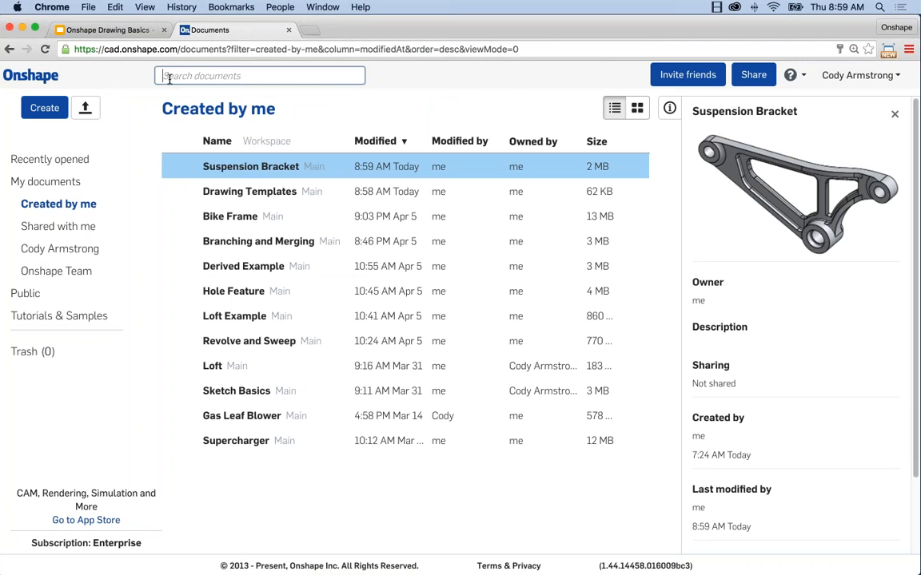
pyautogui.write('AnSI')
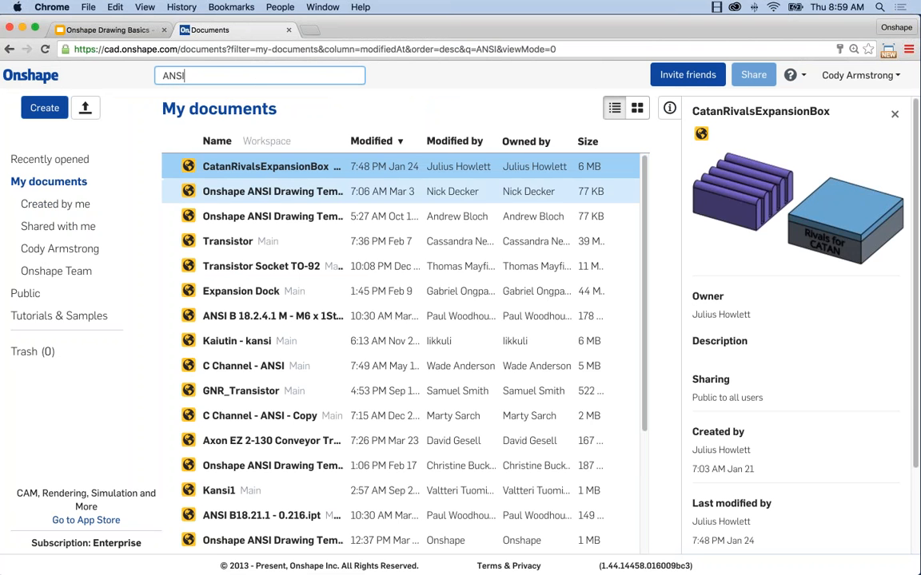
pyautogui.scroll(-5, 348, 271)
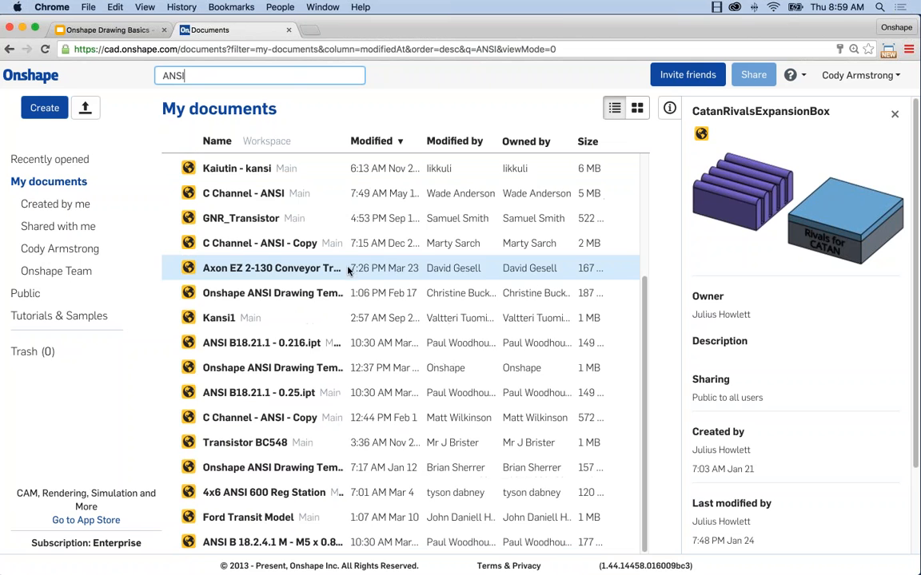
pyautogui.doubleClick(257, 367)
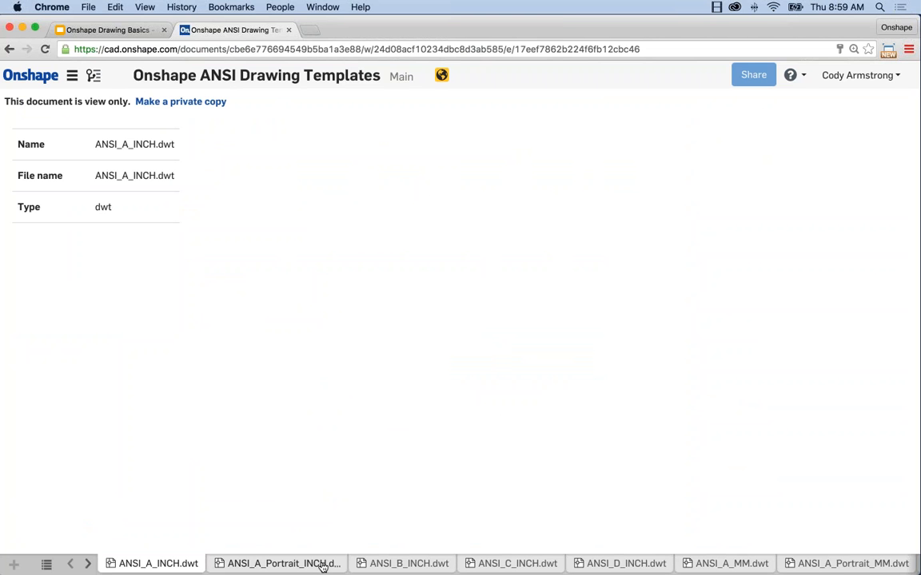
pyautogui.rightClick(154, 563)
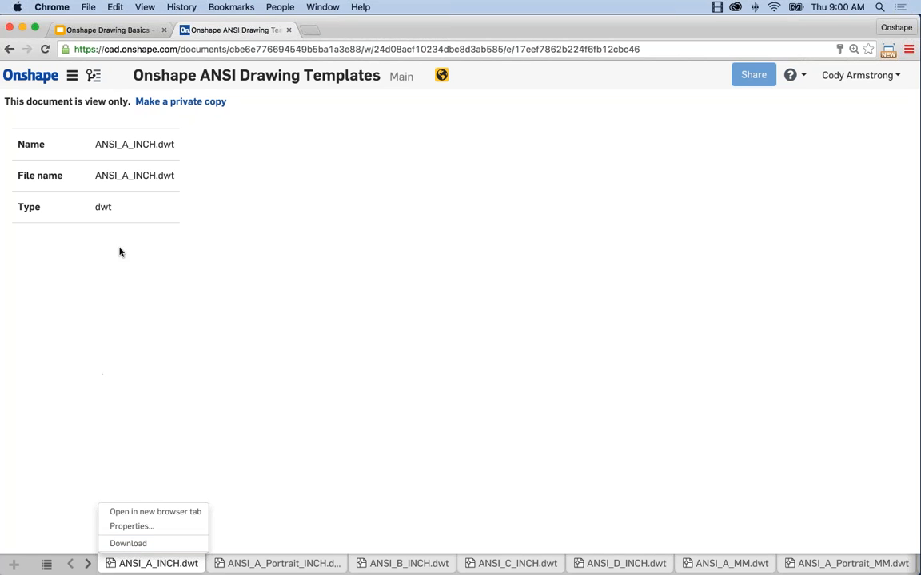
# Switch to the Onshape Drawing Basics presentation in Google Slides and present the Next Steps slide full screen
pyautogui.click(120, 30)
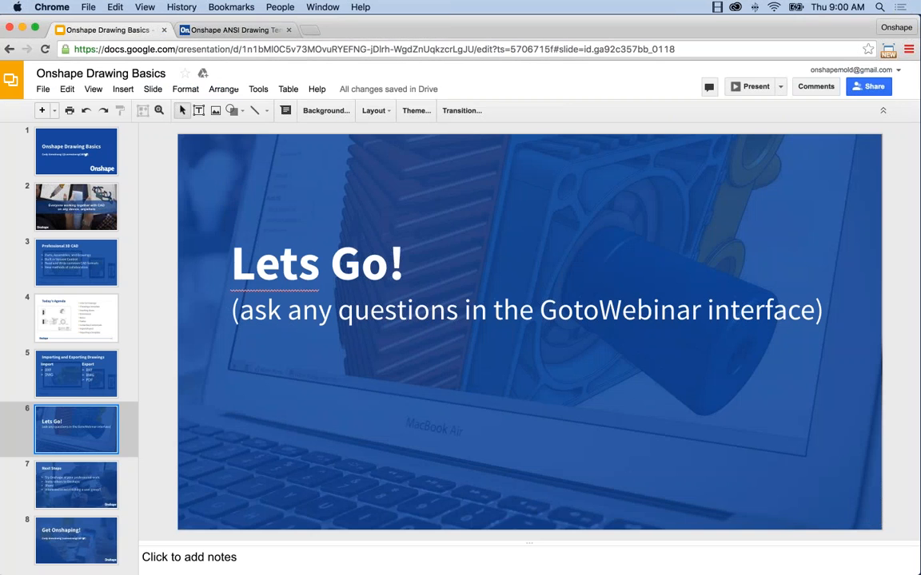
pyautogui.click(76, 487)
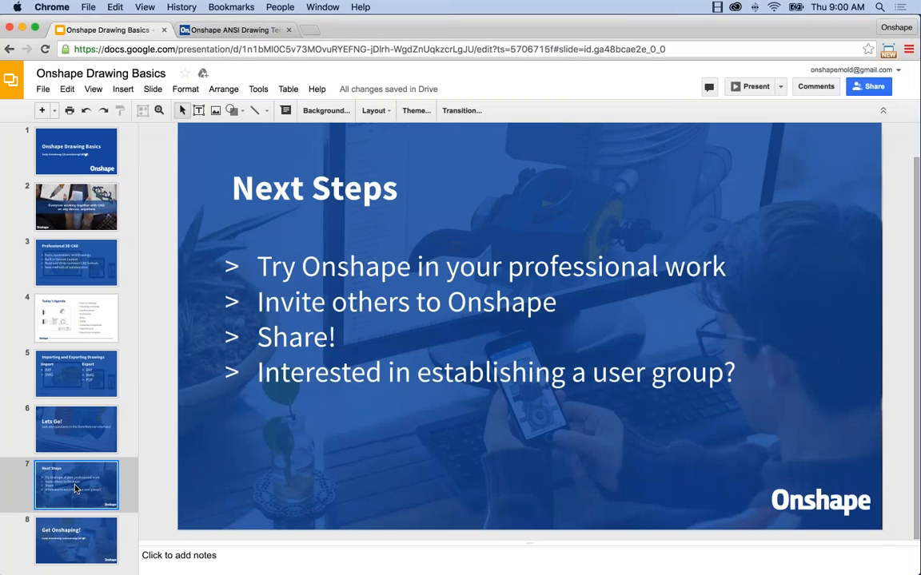
pyautogui.click(749, 86)
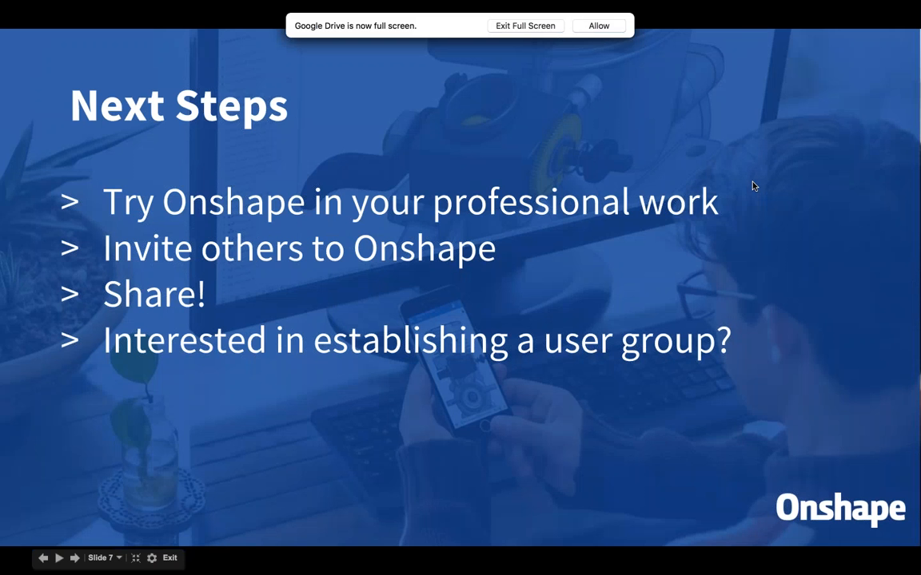